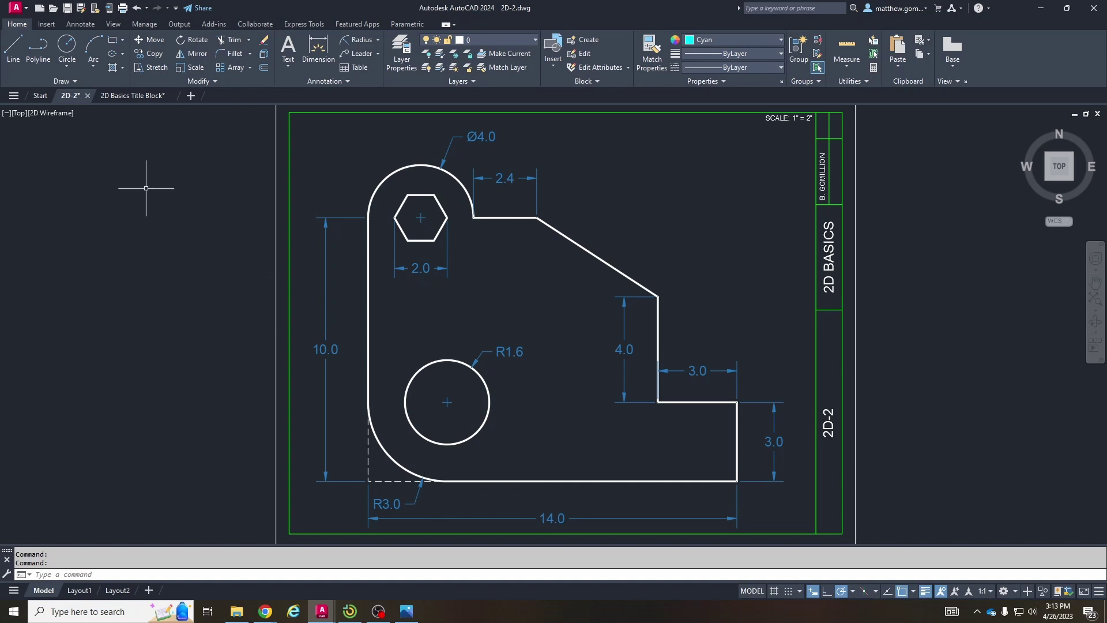
Step: Compare the two drawings and check the title block's left and top border line lengths
{"action": "left_click", "coordinate": [125, 98]}
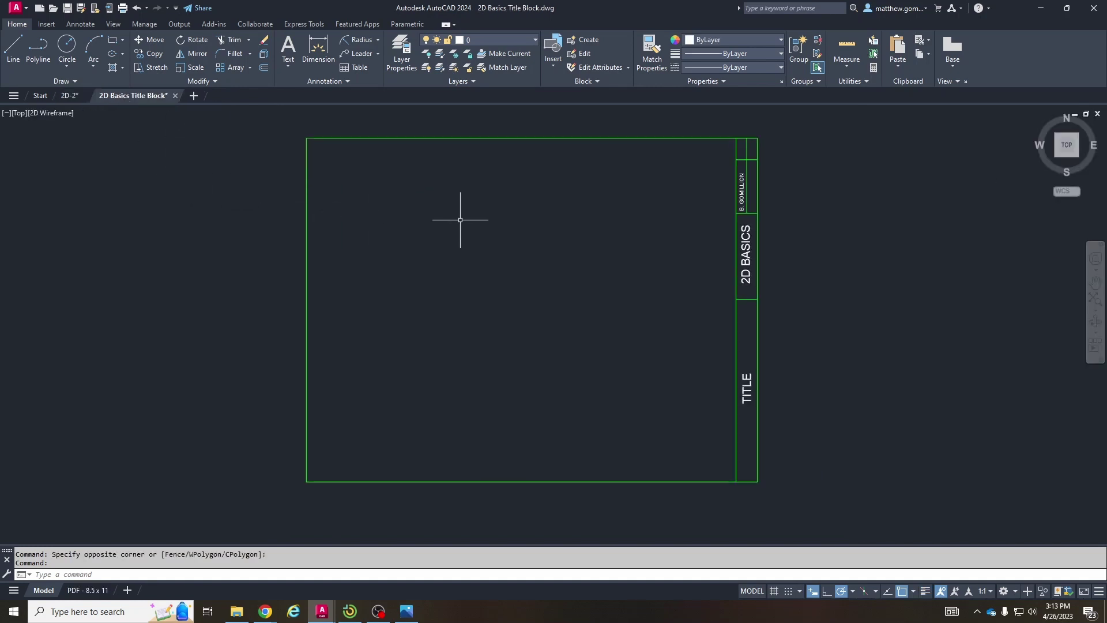
{"action": "middle_click_drag", "start_coordinate": [459, 218], "coordinate": [408, 225]}
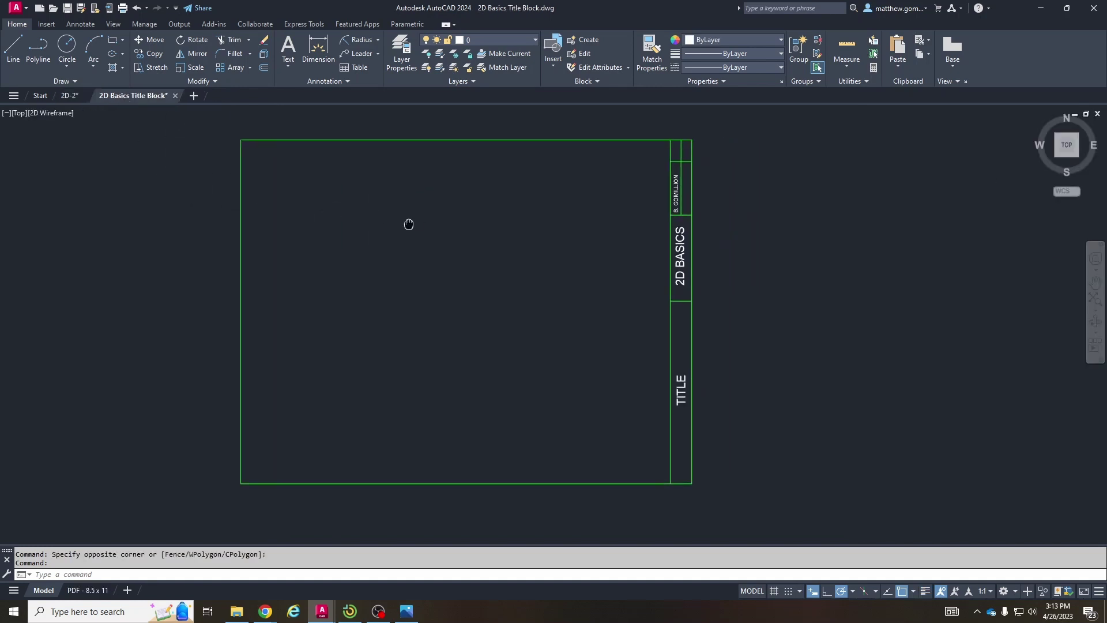
{"action": "left_click", "coordinate": [69, 95]}
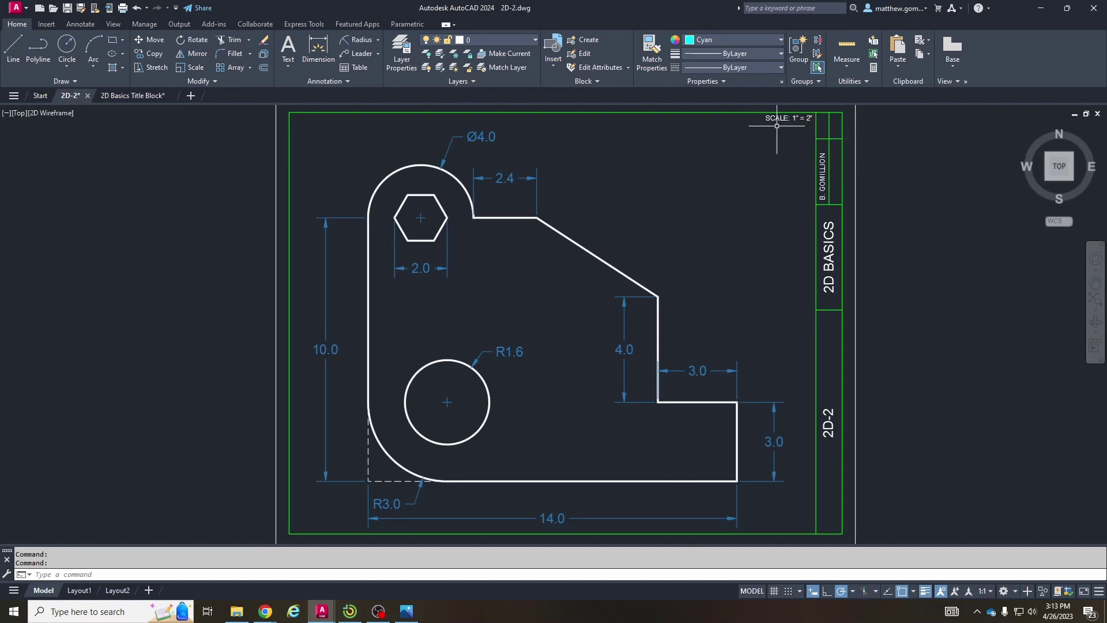
{"action": "left_click", "coordinate": [132, 96]}
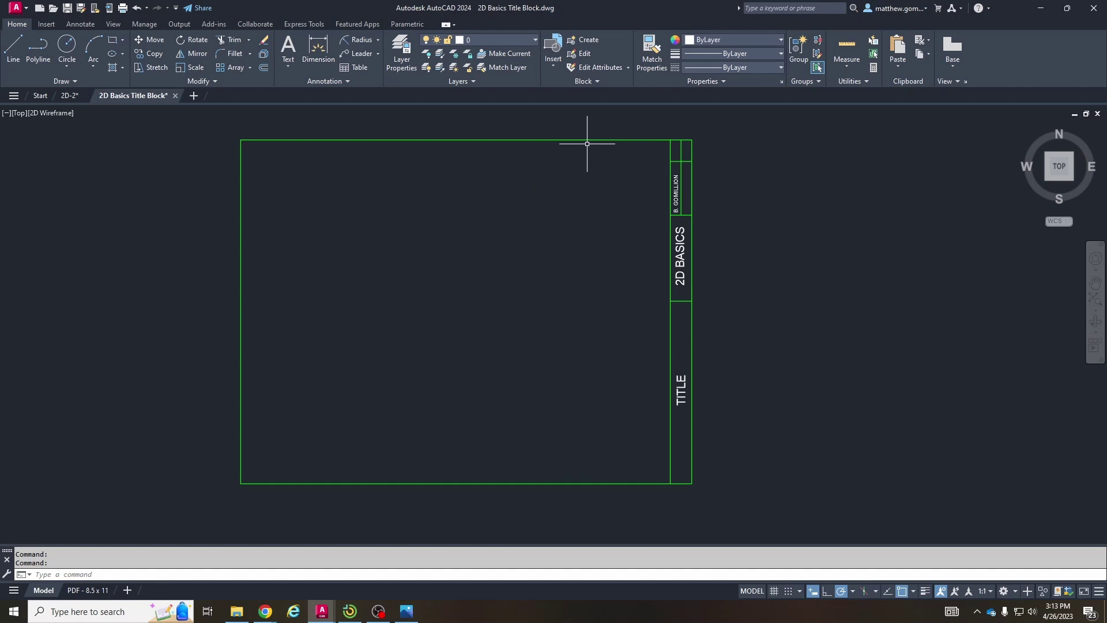
{"action": "left_click", "coordinate": [241, 173]}
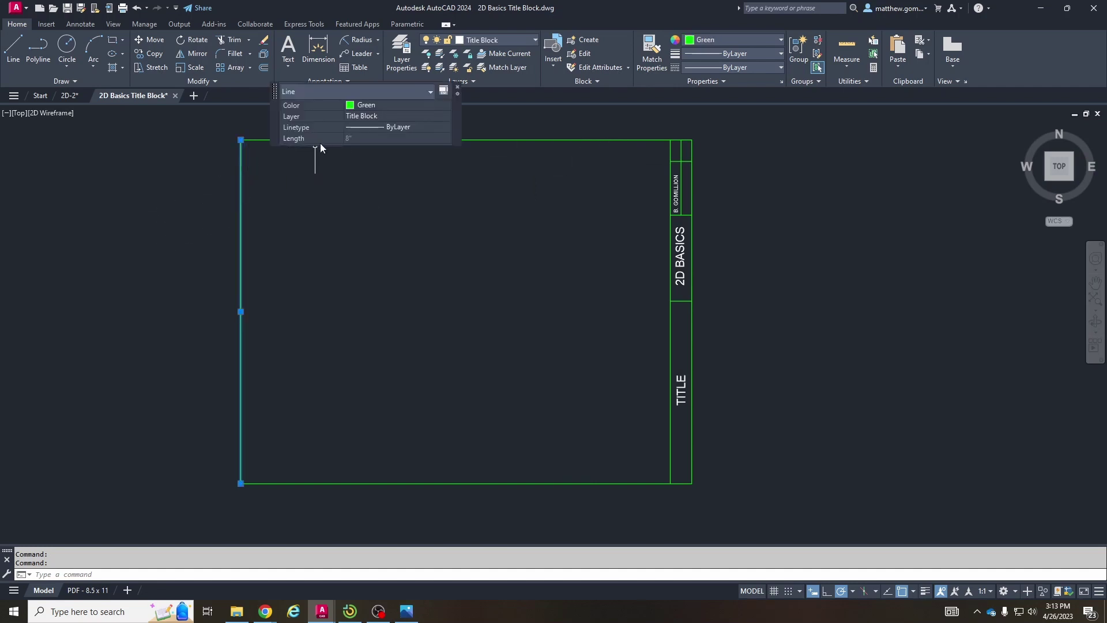
{"action": "key", "text": "Escape"}
{"action": "left_click", "coordinate": [267, 140]}
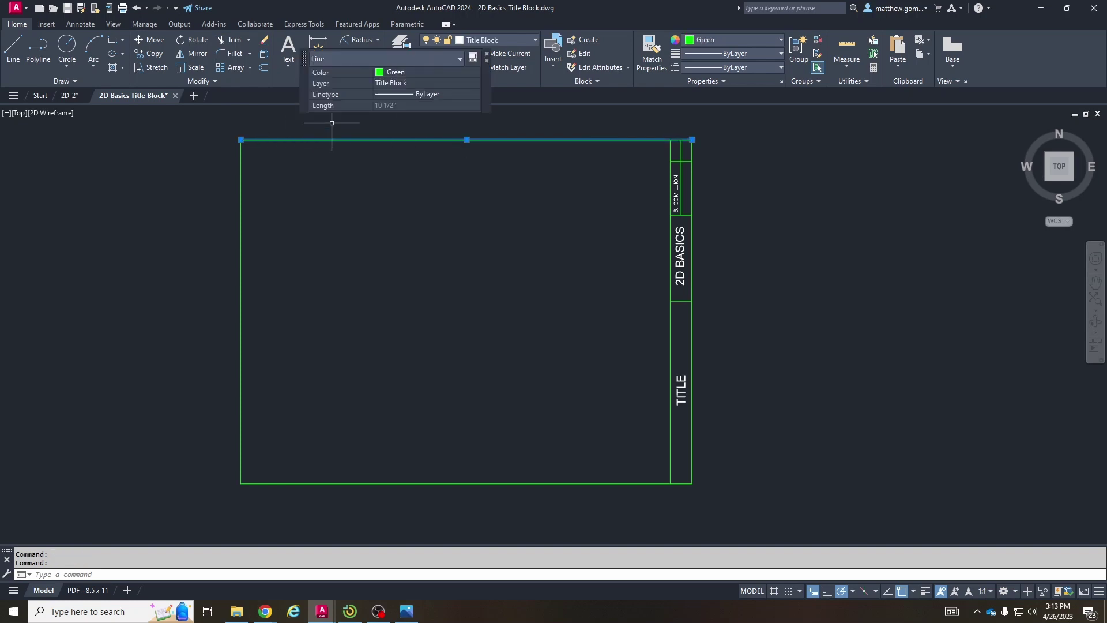
{"action": "key", "text": "Escape"}
{"action": "key", "text": "Escape"}
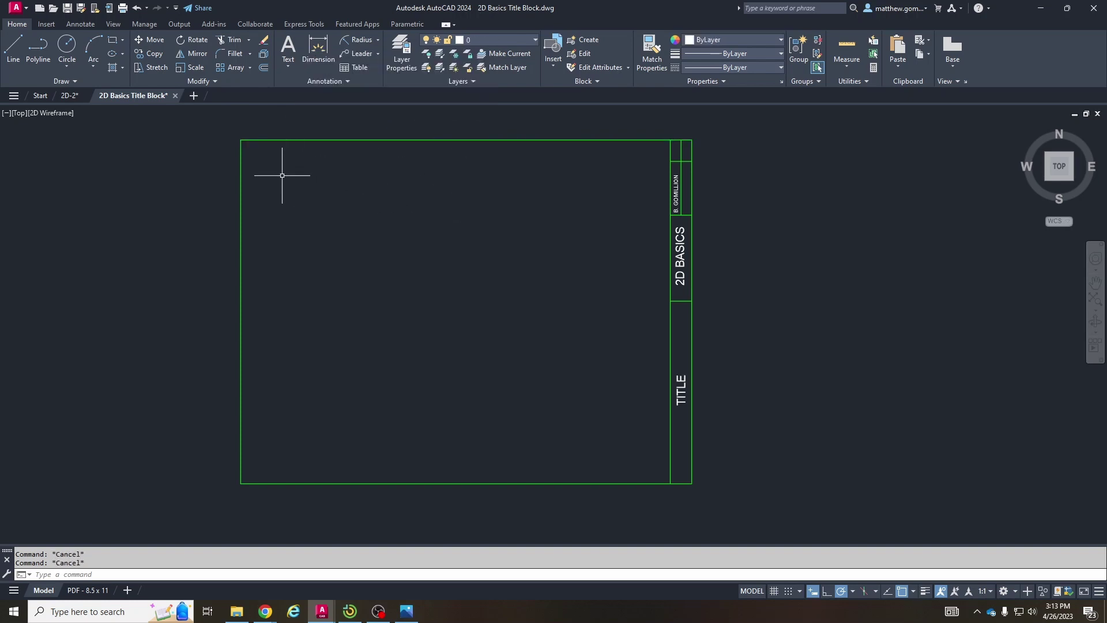
Step: Pan the 2D-2 bracket view slightly, then switch to the 2D Basics Title Block drawing
{"action": "left_click", "coordinate": [69, 95]}
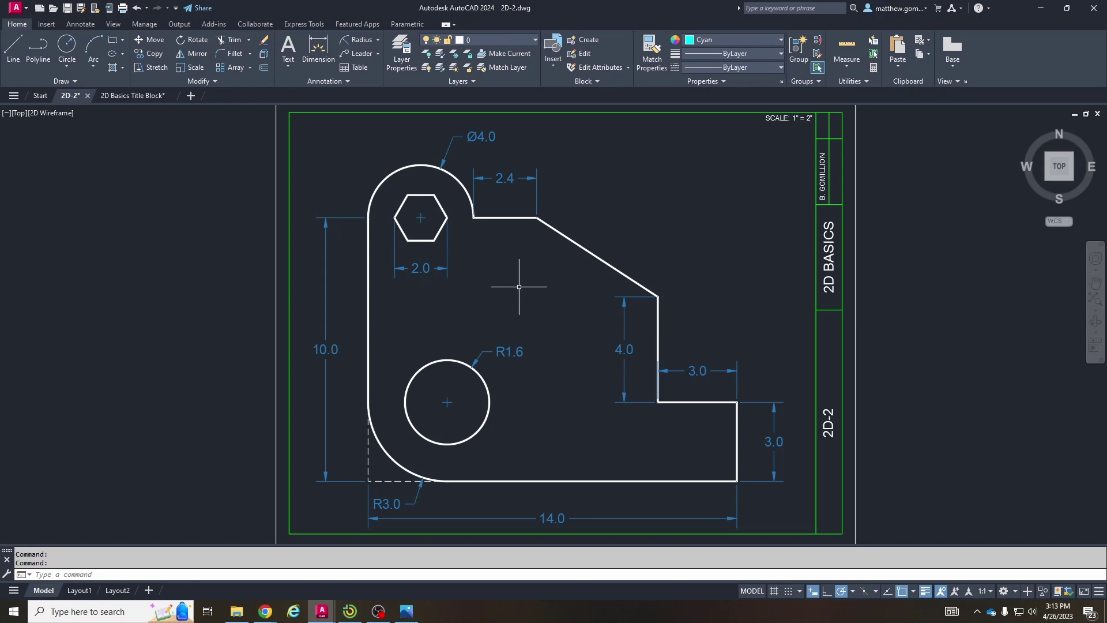
{"action": "middle_click_drag", "start_coordinate": [517, 287], "coordinate": [481, 287]}
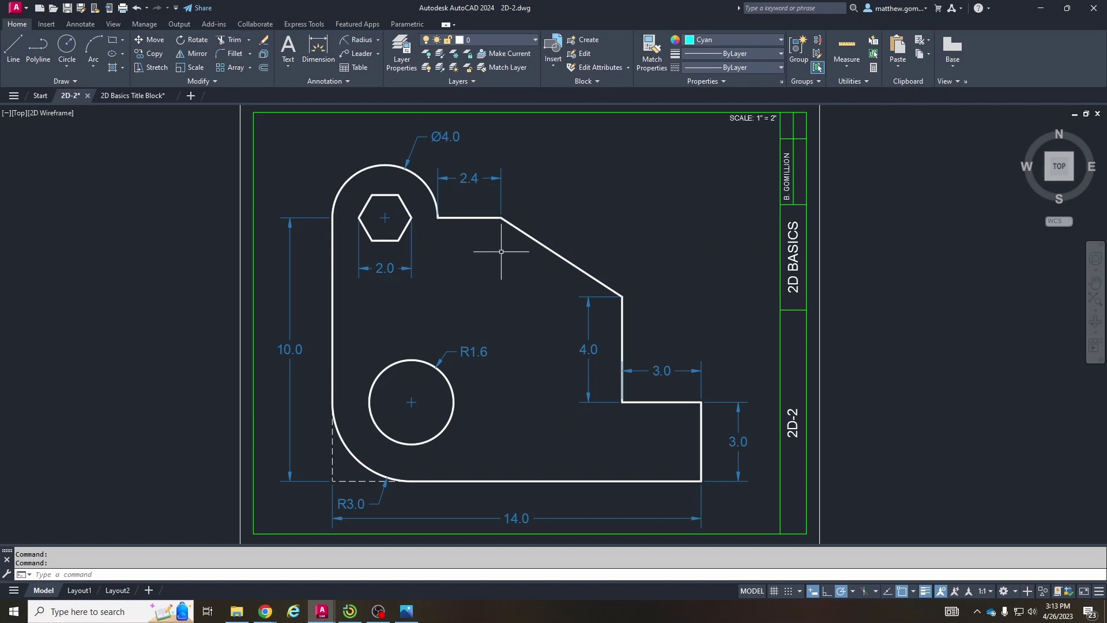
{"action": "left_click", "coordinate": [124, 96]}
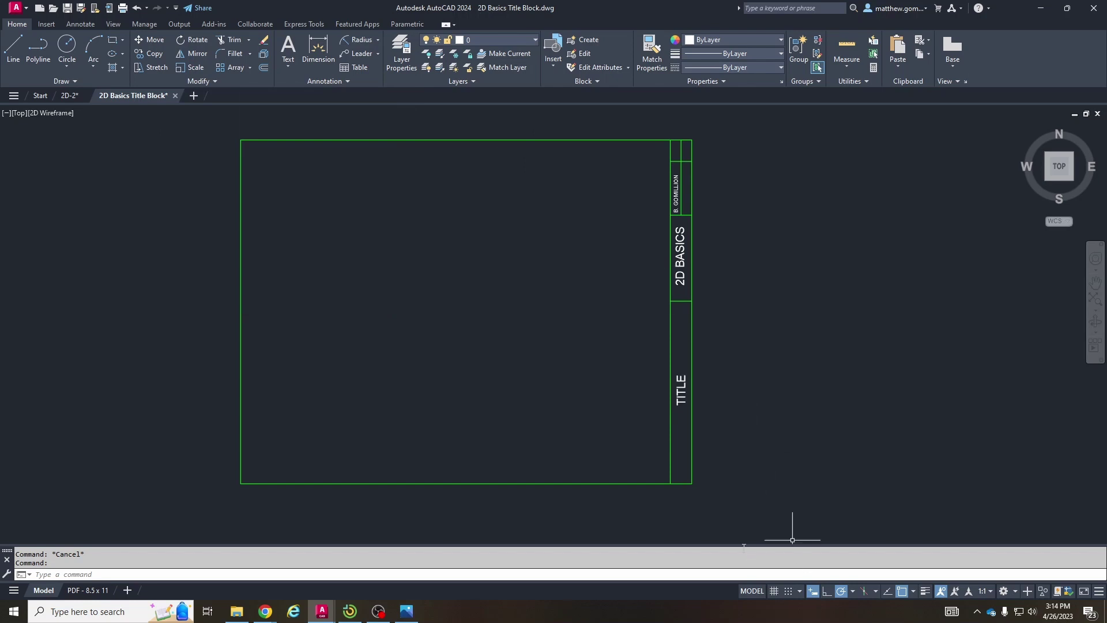
Step: Window-select all title block lines and text and scale them by 2 from a picked base point
{"action": "left_click", "coordinate": [732, 499]}
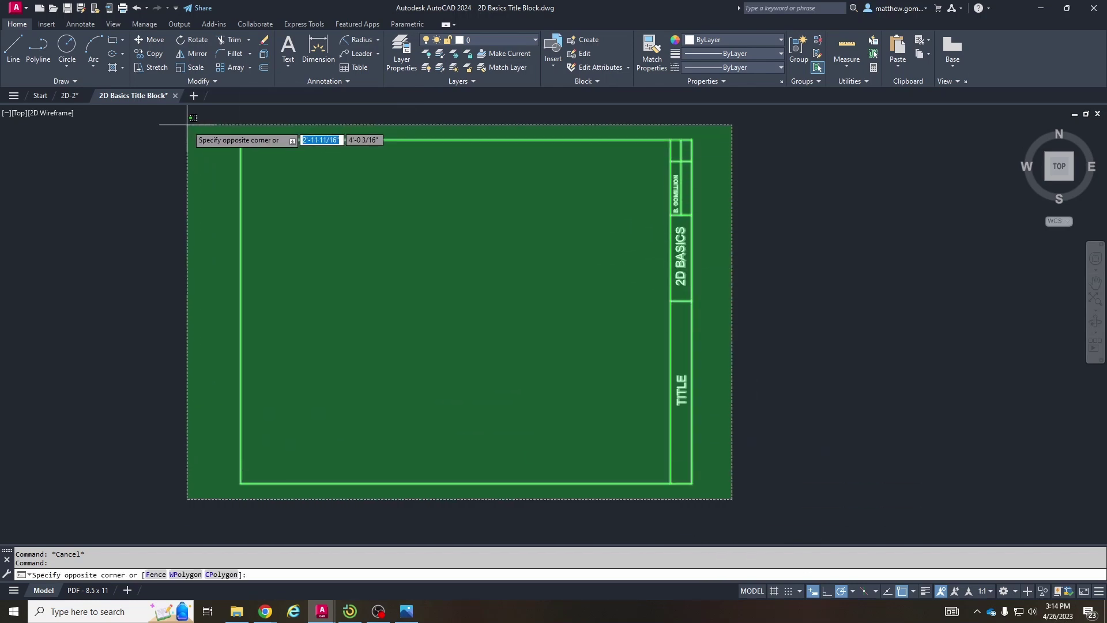
{"action": "left_click", "coordinate": [187, 125]}
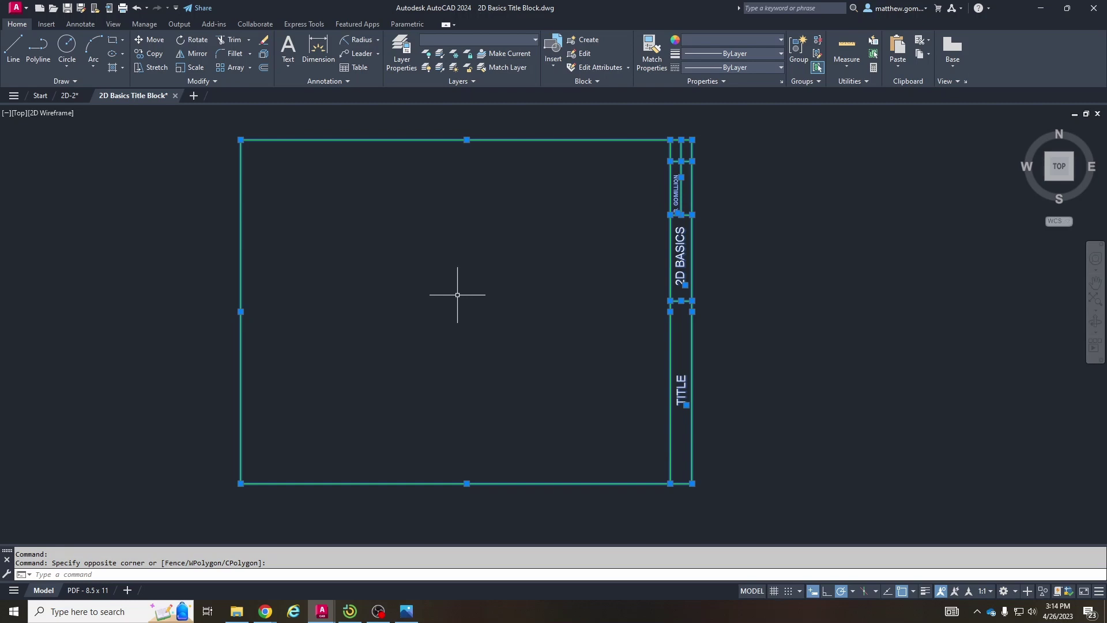
{"action": "left_click", "coordinate": [180, 69]}
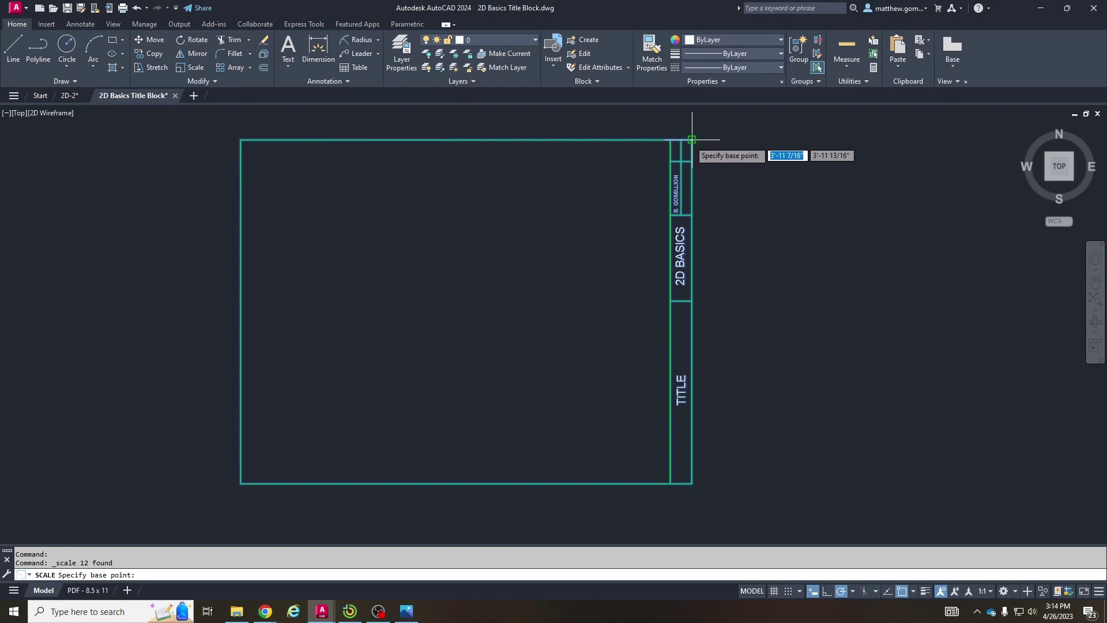
{"action": "left_click", "coordinate": [462, 315]}
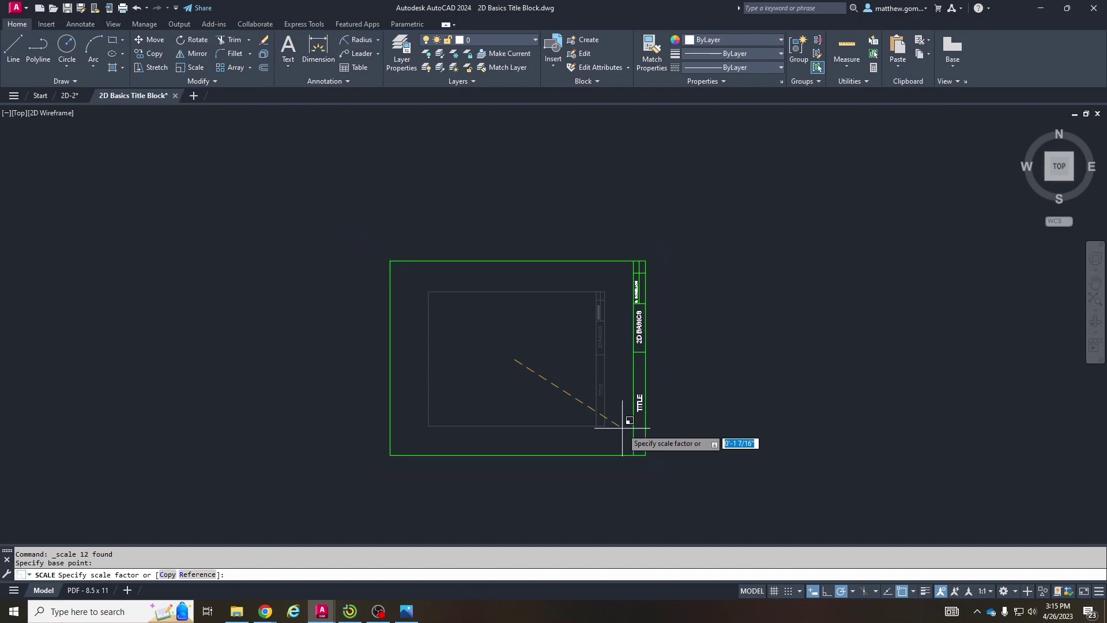
{"action": "type", "text": "2"}
{"action": "key", "text": "Return"}
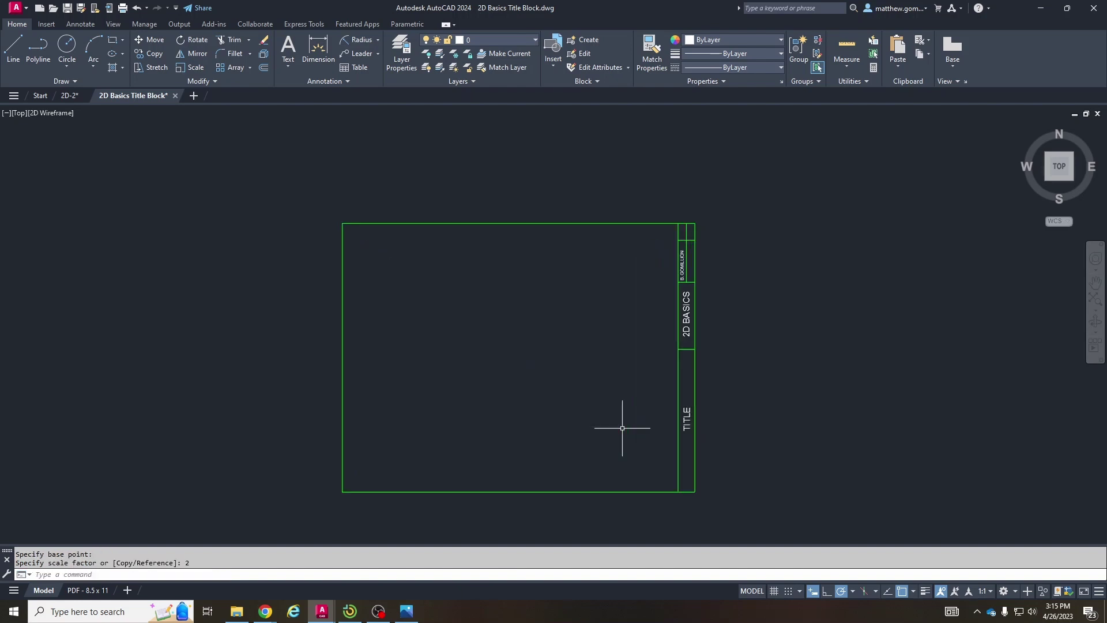
Step: Check the enlarged left border line's length, zoom, then go to the 2D-2 drawing tab
{"action": "left_click", "coordinate": [342, 248]}
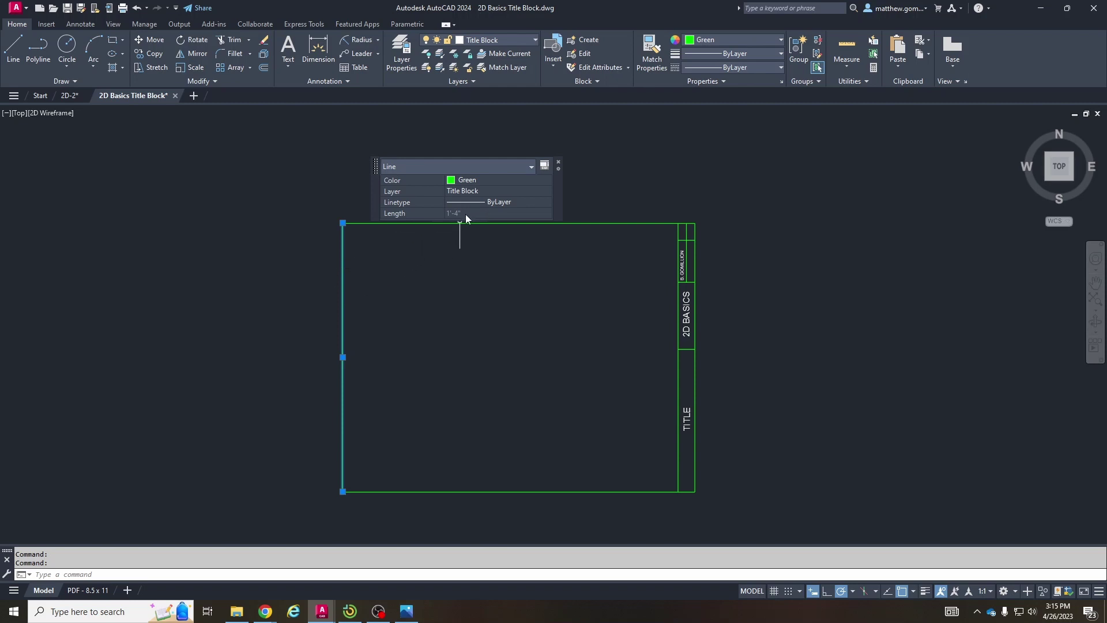
{"action": "key", "text": "Escape"}
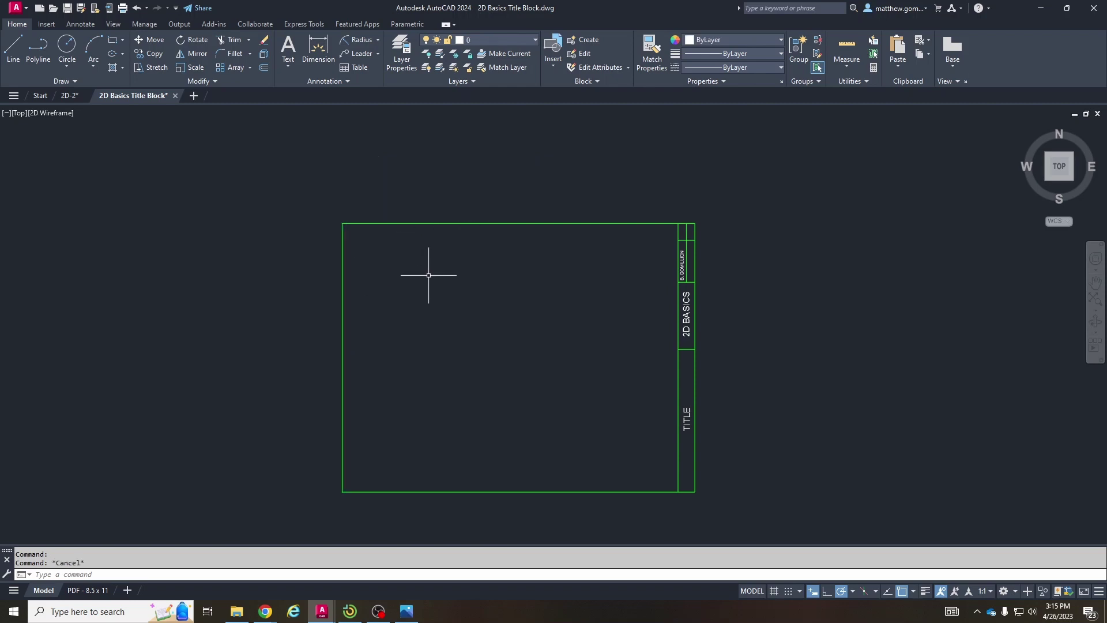
{"action": "scroll", "coordinate": [442, 277], "scroll_direction": "down", "scroll_amount": 2}
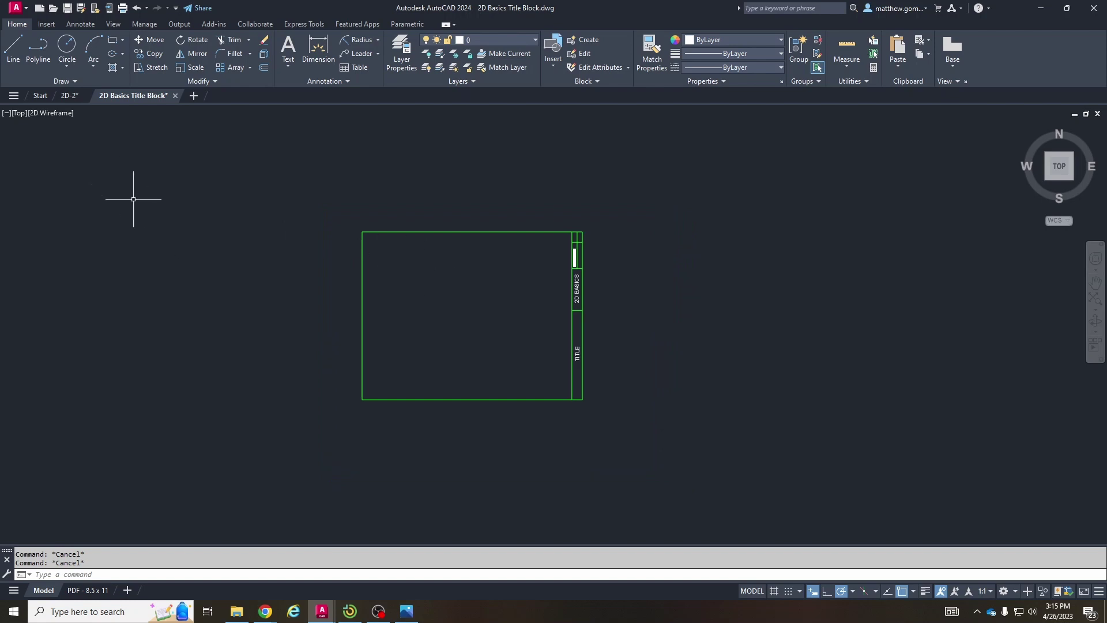
{"action": "scroll", "coordinate": [471, 291], "scroll_direction": "up", "scroll_amount": 2}
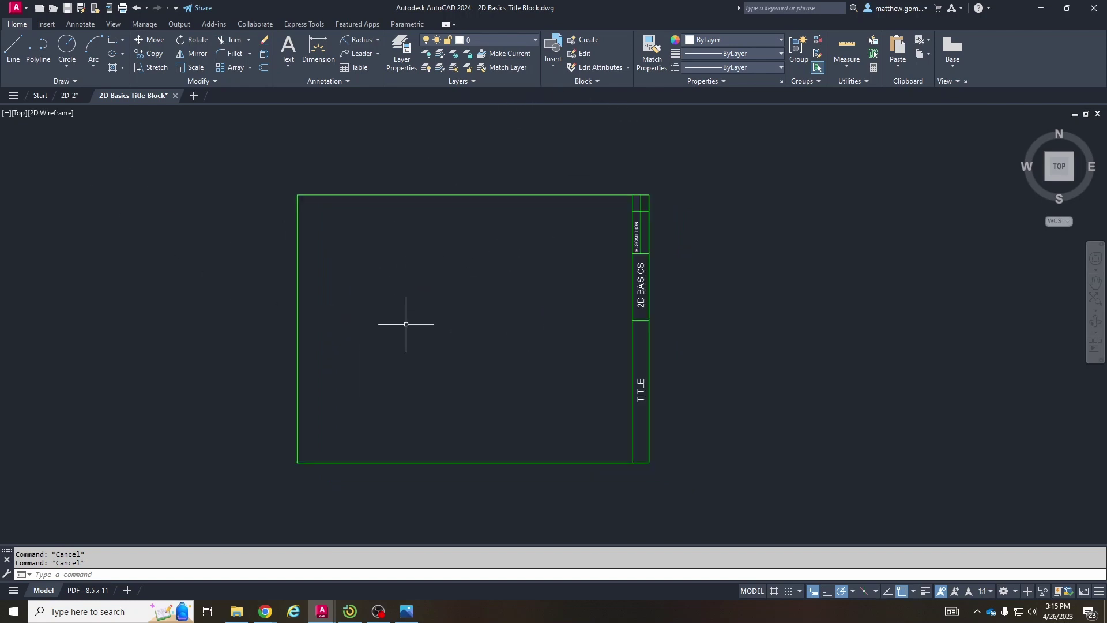
{"action": "left_click", "coordinate": [69, 95]}
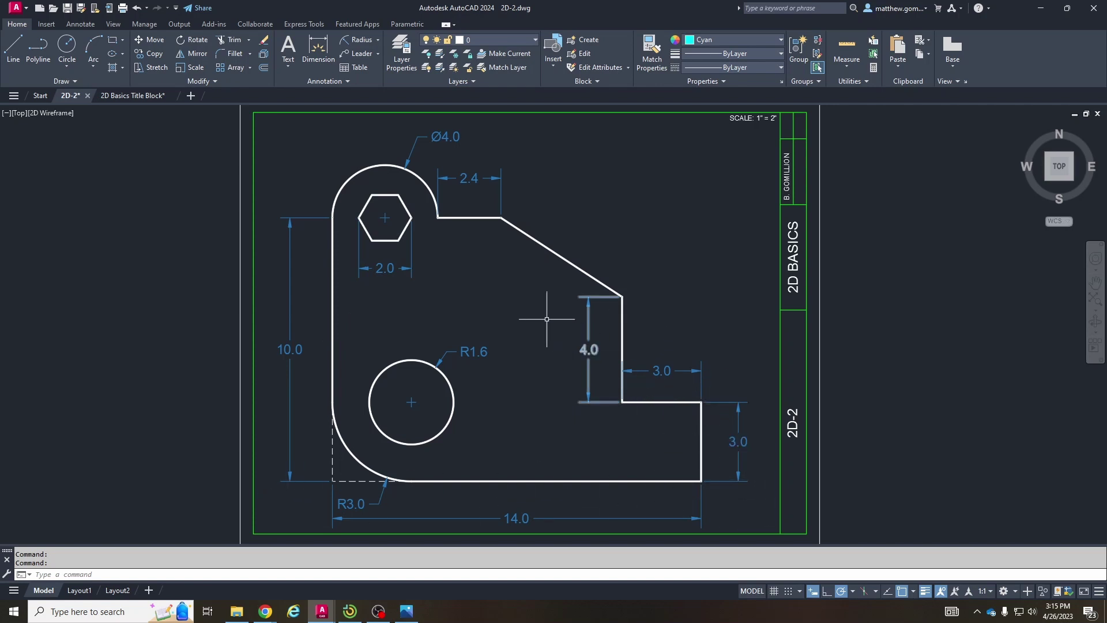
Step: Select the diagonal edge and the lower bracket edges to inspect them, then clear the selection
{"action": "left_click", "coordinate": [536, 229]}
{"action": "left_click", "coordinate": [499, 291]}
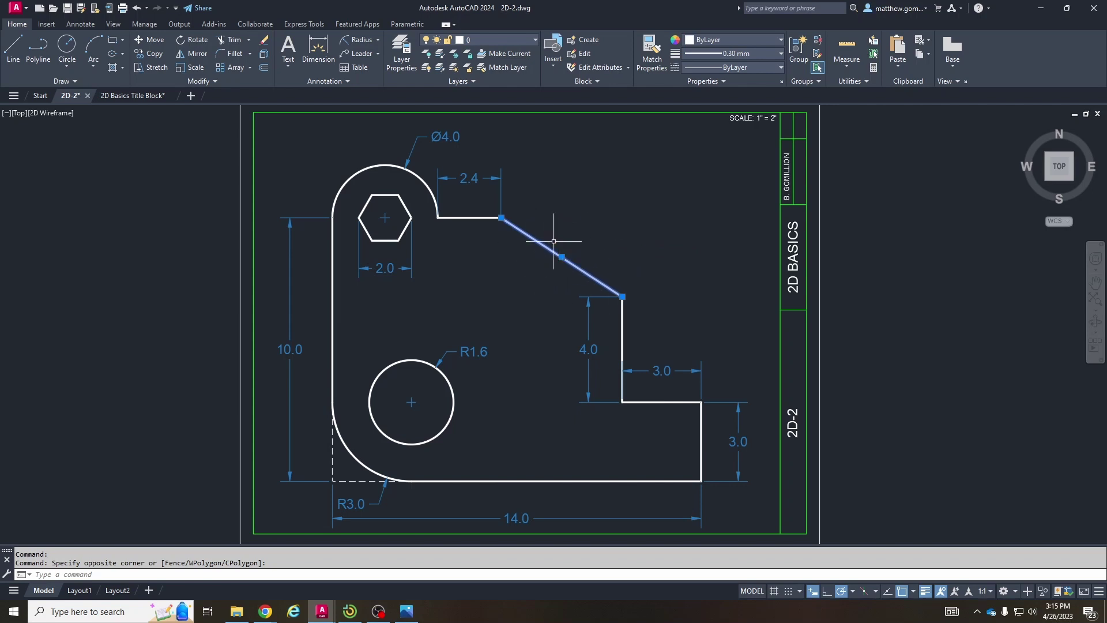
{"action": "key", "text": "Escape"}
{"action": "left_click", "coordinate": [627, 392]}
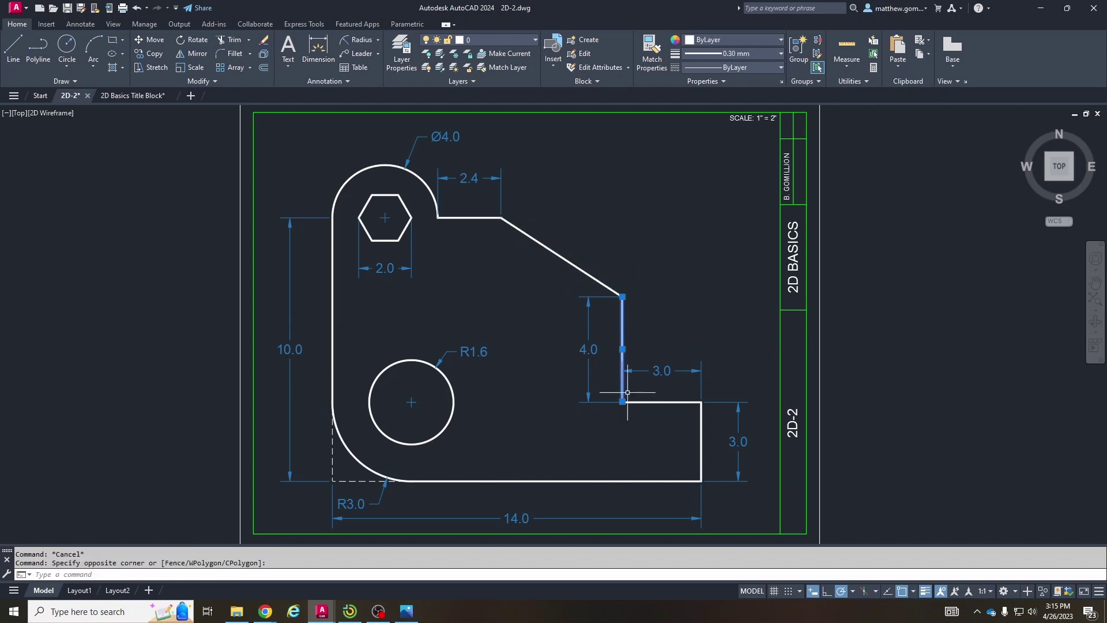
{"action": "left_click", "coordinate": [667, 405]}
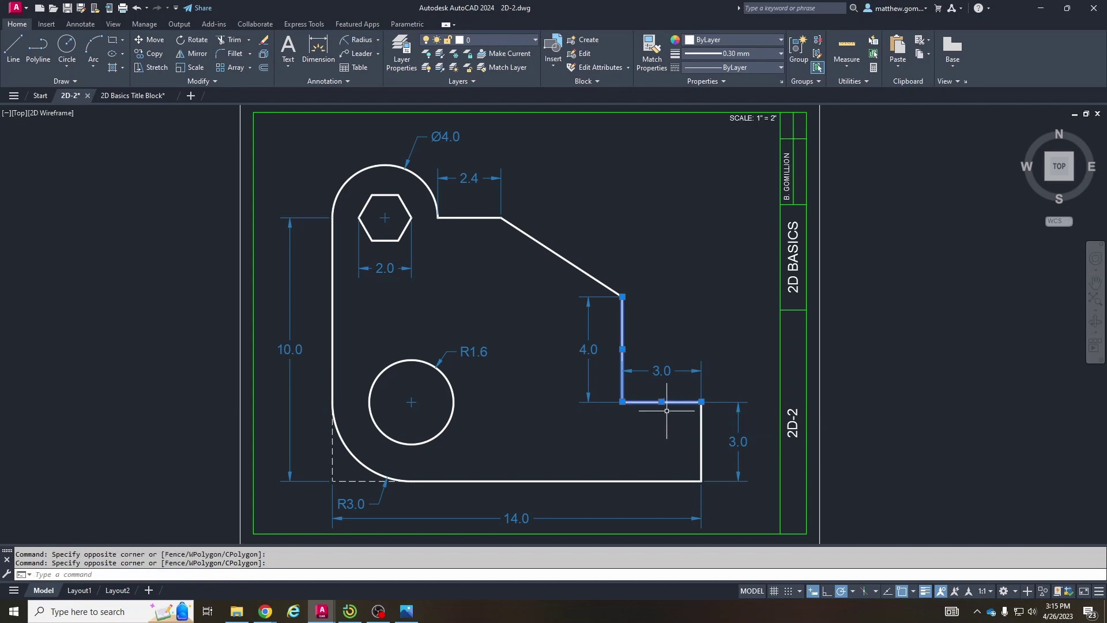
{"action": "left_click", "coordinate": [702, 435]}
{"action": "left_click", "coordinate": [605, 481]}
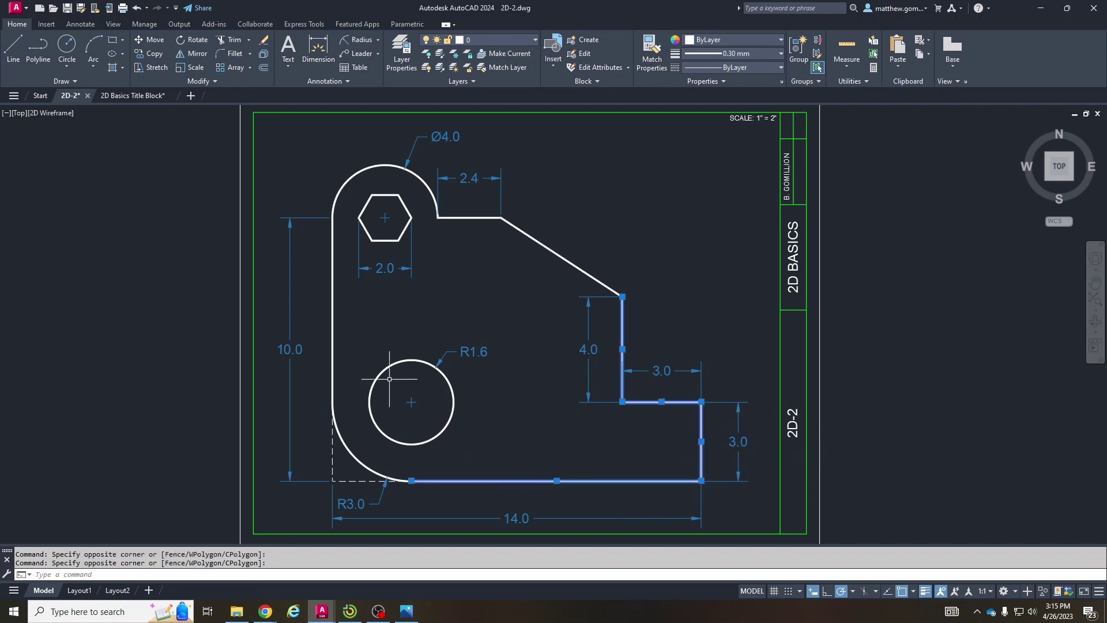
{"action": "left_click", "coordinate": [352, 323]}
{"action": "key", "text": "Escape"}
{"action": "key", "text": "Escape"}
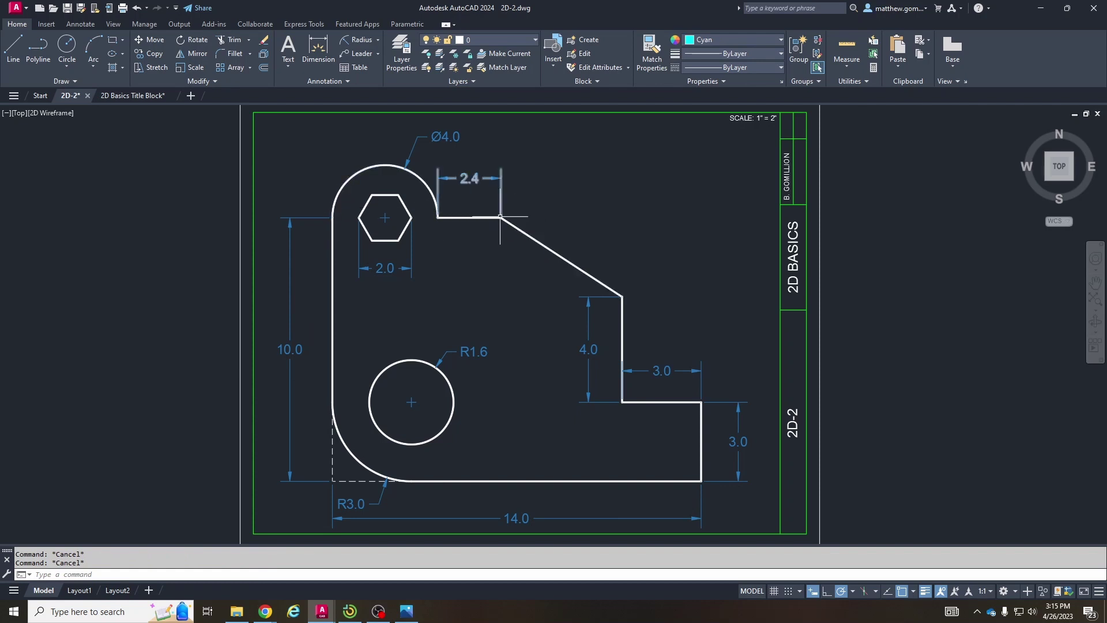
Step: Set the bracket's diagonal edge colour to Red, then return to the title block drawing
{"action": "left_click", "coordinate": [551, 236]}
{"action": "left_click", "coordinate": [523, 267]}
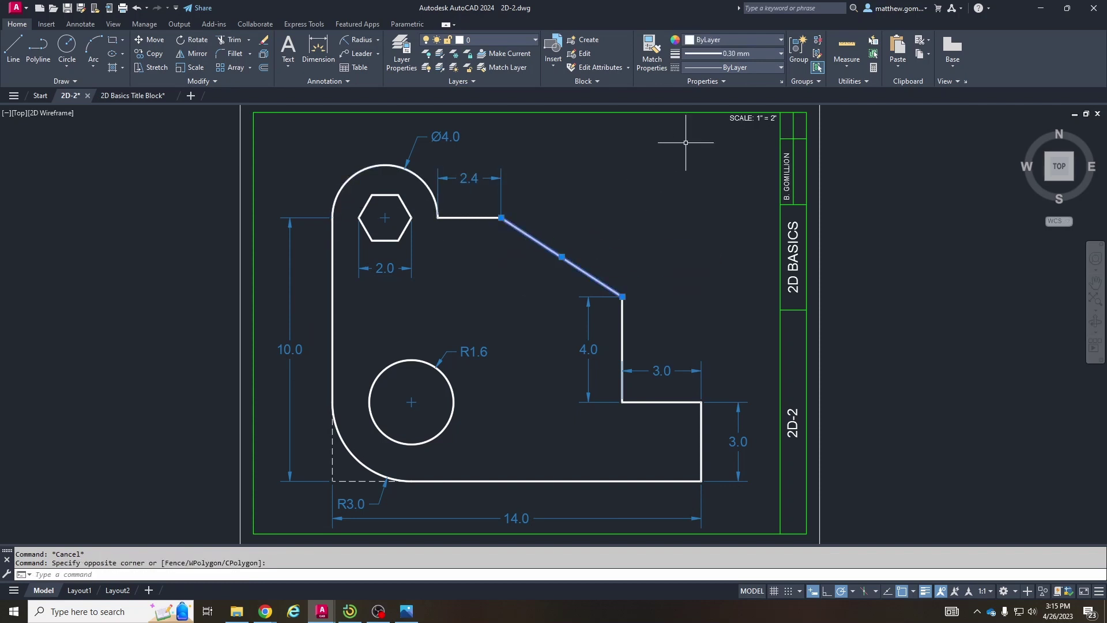
{"action": "left_click", "coordinate": [709, 39]}
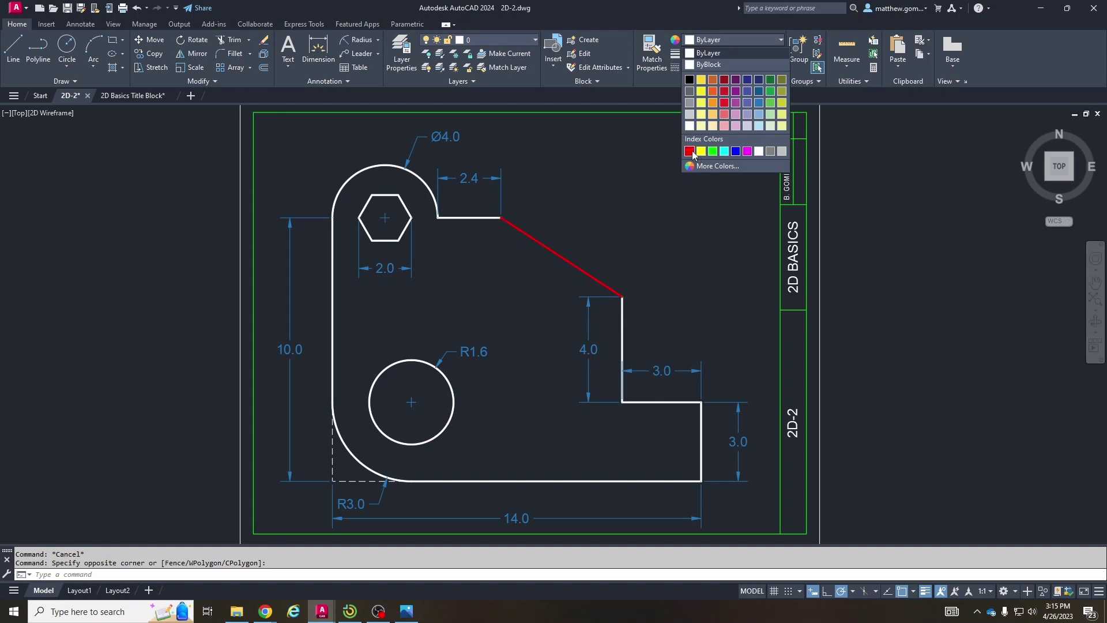
{"action": "left_click", "coordinate": [690, 152]}
{"action": "key", "text": "Escape"}
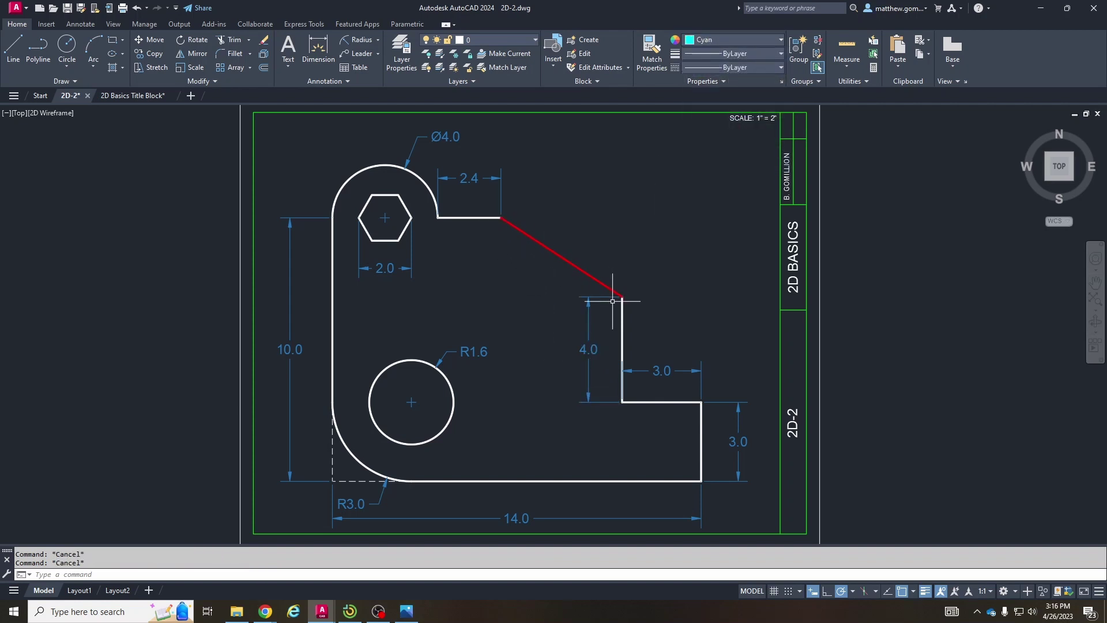
{"action": "left_click", "coordinate": [141, 96]}
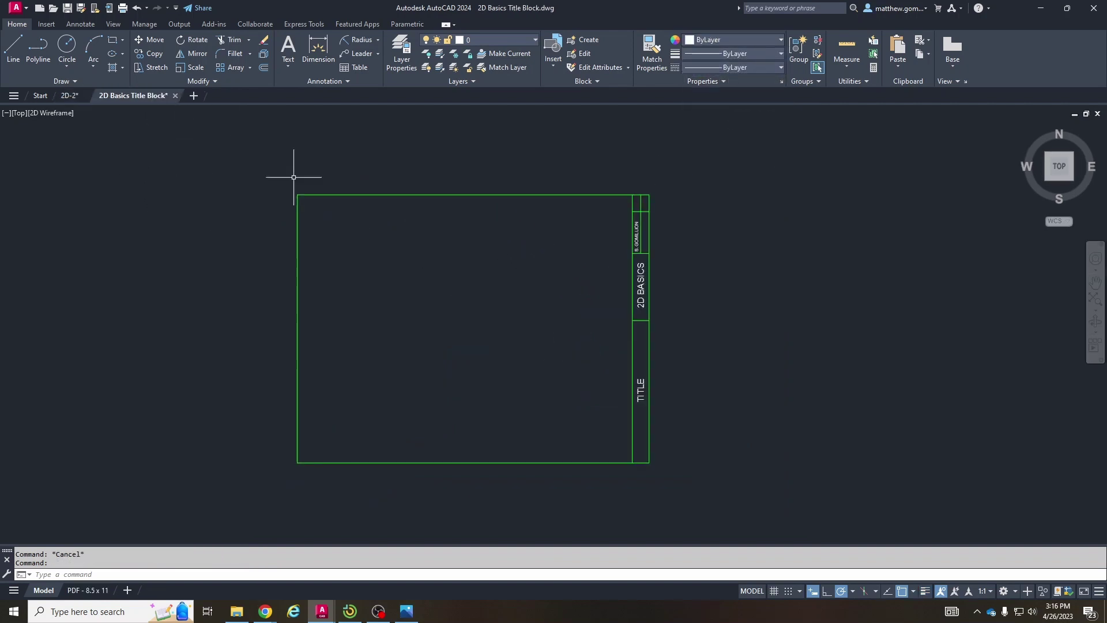
Step: From a picked start point, draw connected edges of 4 vertical, 3 horizontal and 3 downward
{"action": "middle_click_drag", "start_coordinate": [705, 351], "coordinate": [304, 294]}
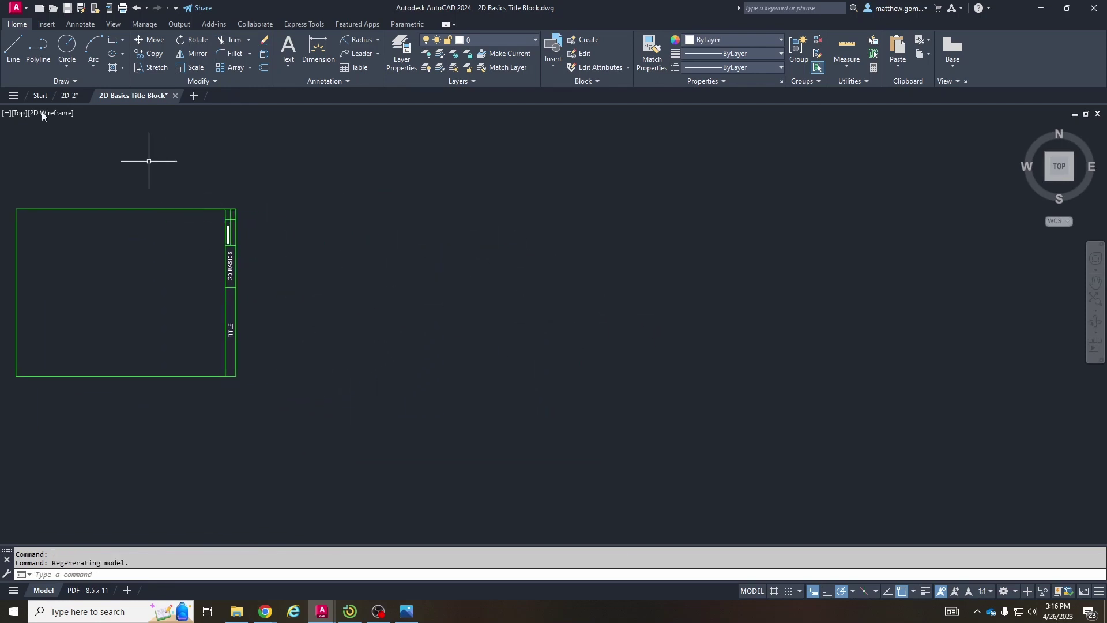
{"action": "left_click", "coordinate": [18, 47]}
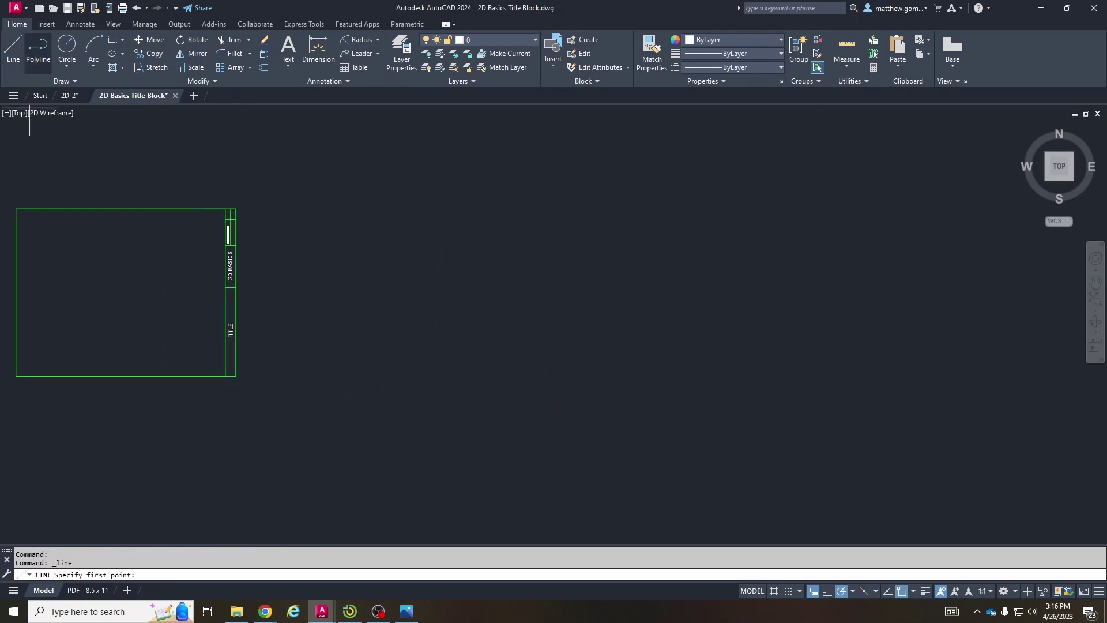
{"action": "left_click", "coordinate": [620, 229]}
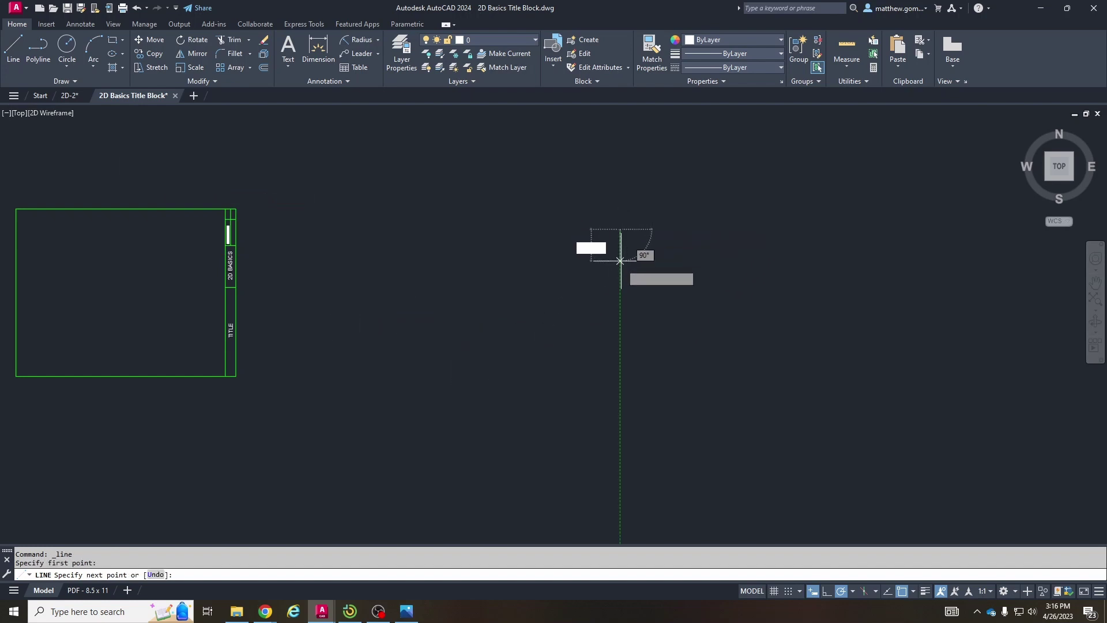
{"action": "type", "text": "4"}
{"action": "key", "text": "Return"}
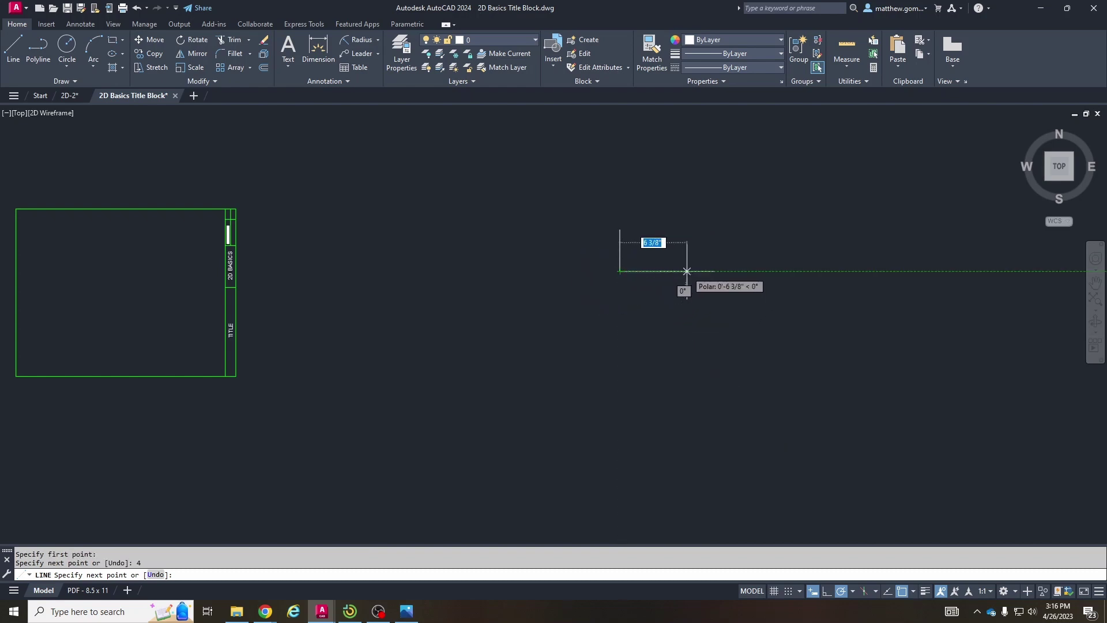
{"action": "type", "text": "3"}
{"action": "key", "text": "Return"}
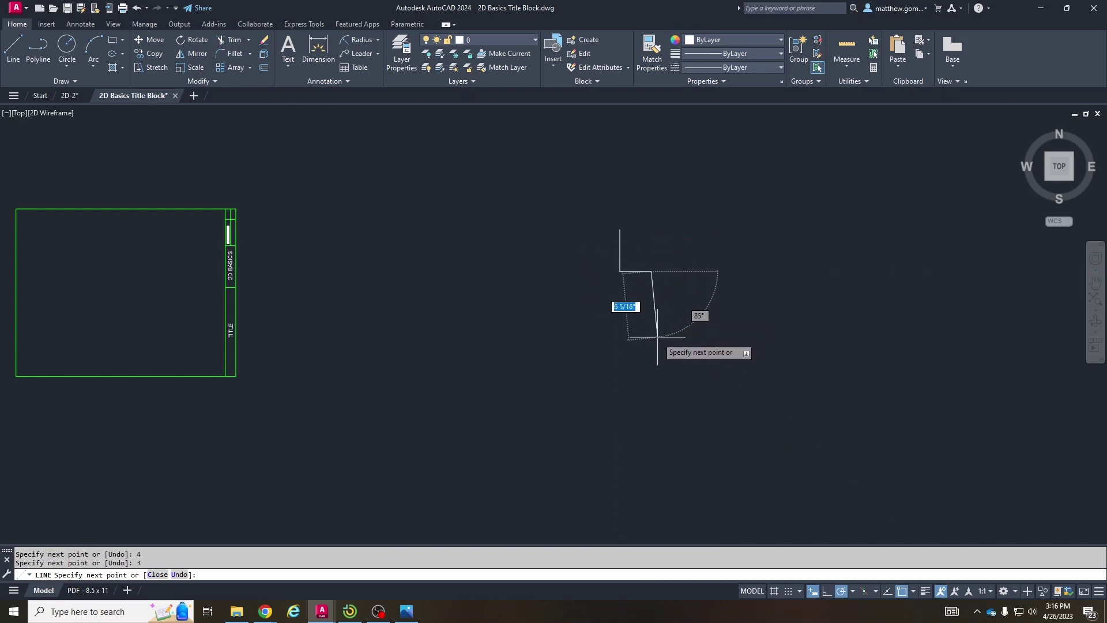
{"action": "type", "text": "3"}
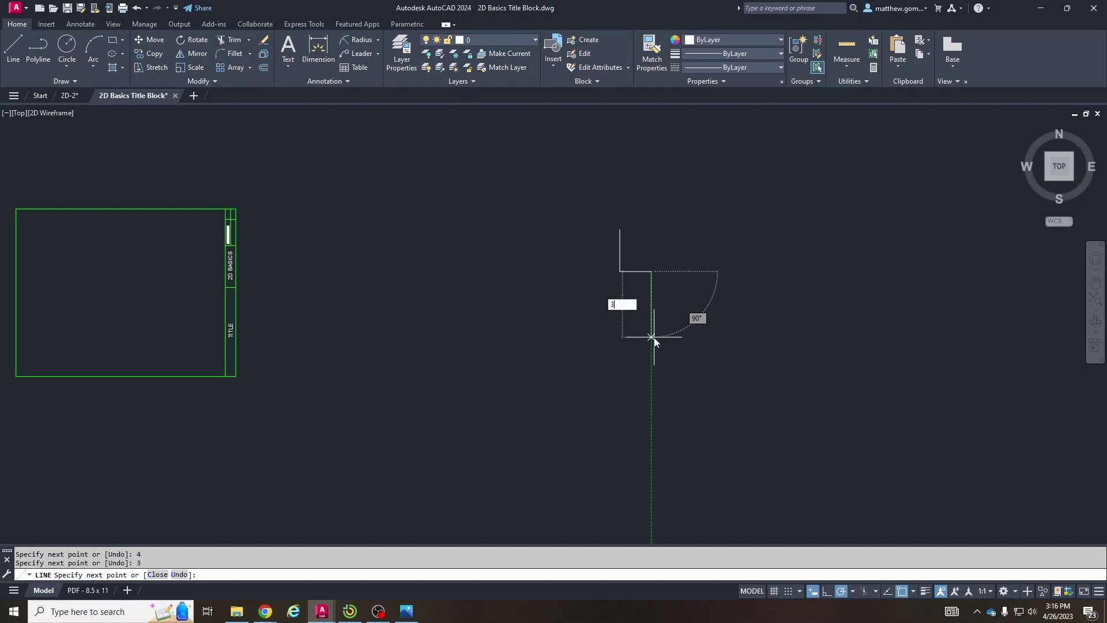
{"action": "key", "text": "Return"}
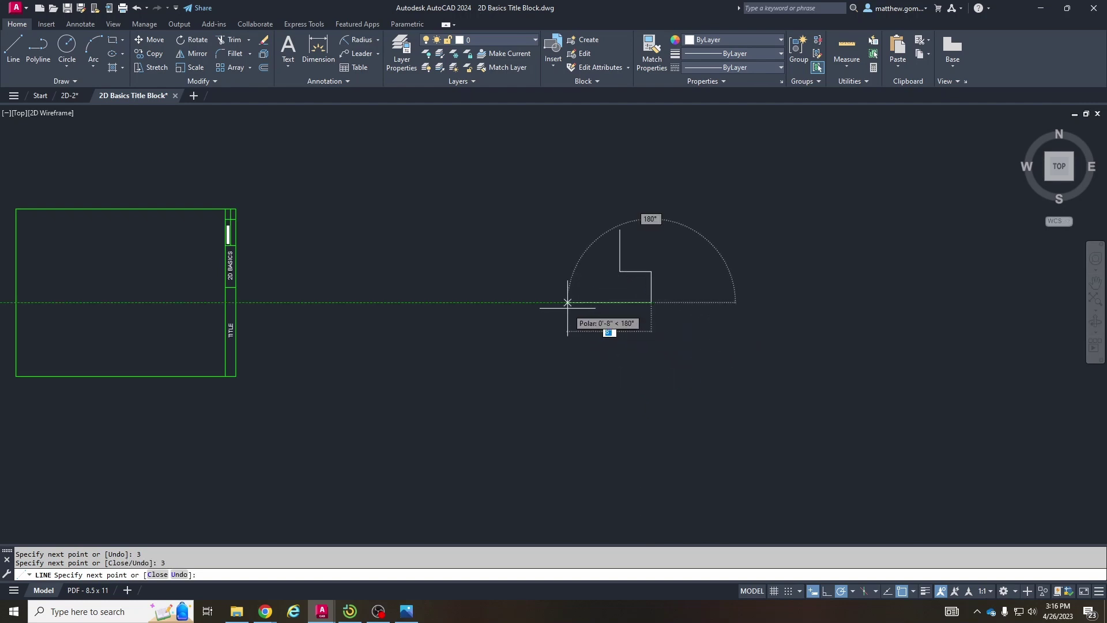
Step: Continue the outline with the 14 bottom edge and 10 left edge, then end the line
{"action": "type", "text": "14"}
{"action": "key", "text": "Return"}
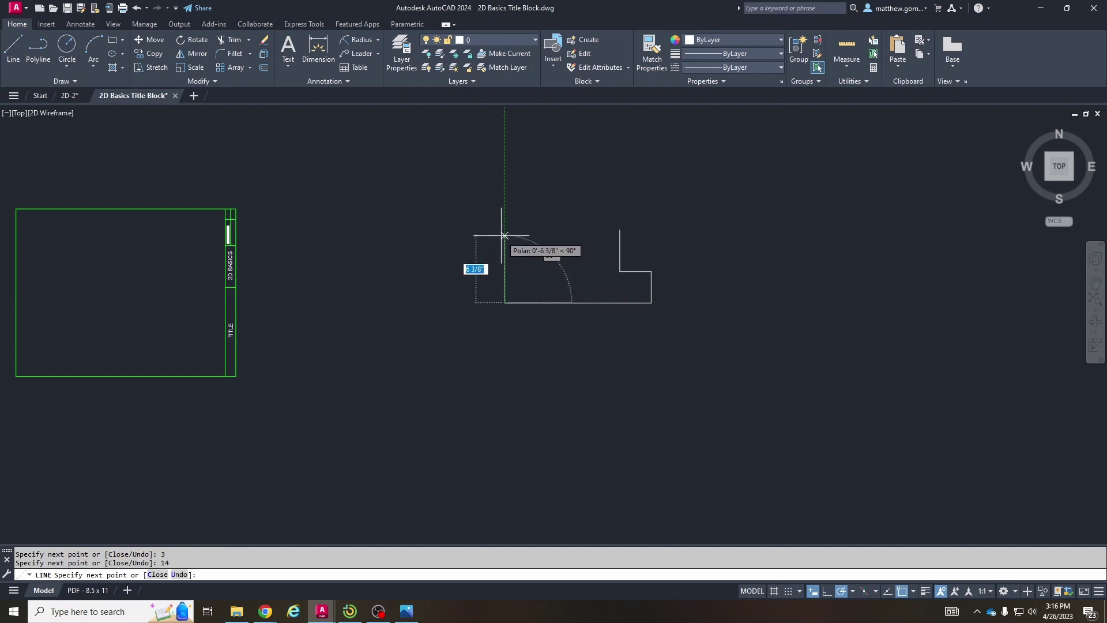
{"action": "type", "text": "10"}
{"action": "key", "text": "Return"}
{"action": "scroll", "coordinate": [469, 219], "scroll_direction": "up", "scroll_amount": 4}
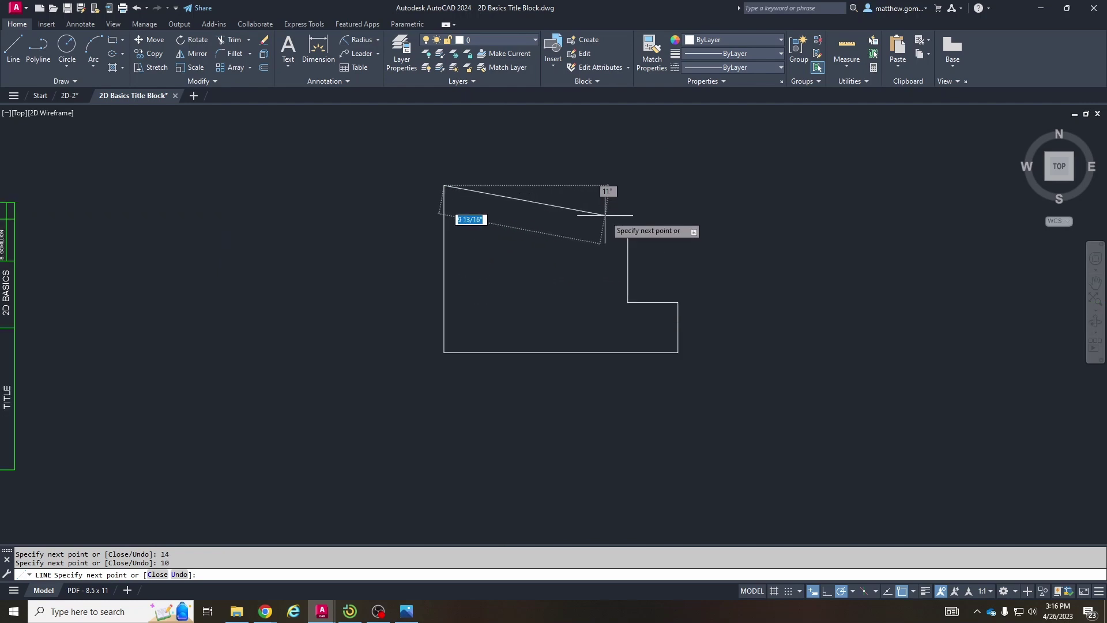
{"action": "key", "text": "Escape"}
{"action": "middle_click_drag", "start_coordinate": [586, 223], "coordinate": [594, 263]}
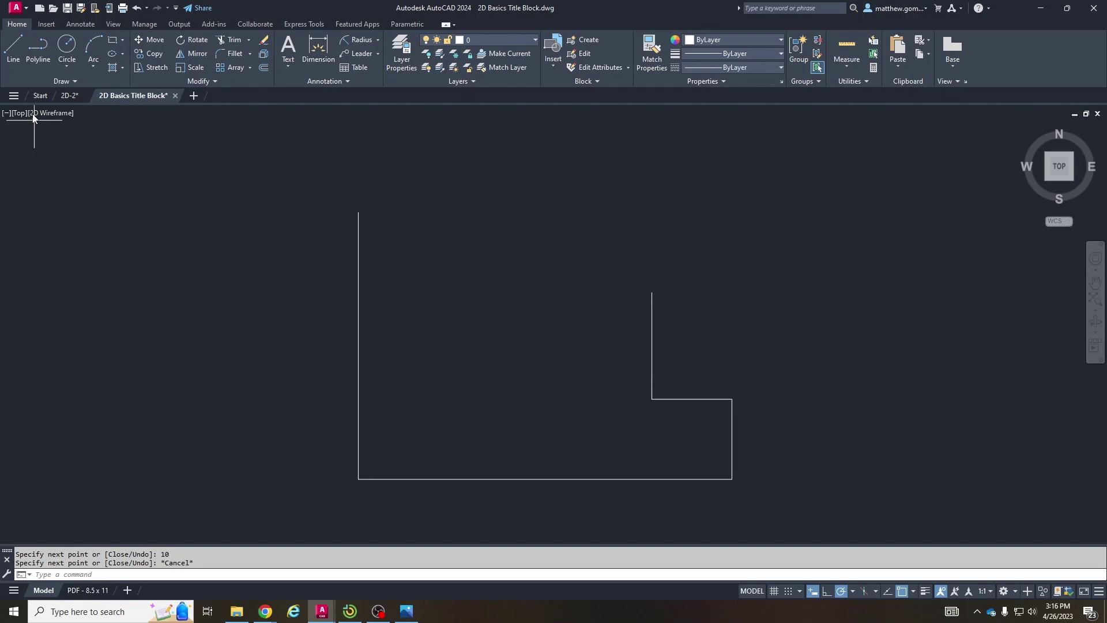
{"action": "left_click", "coordinate": [69, 96]}
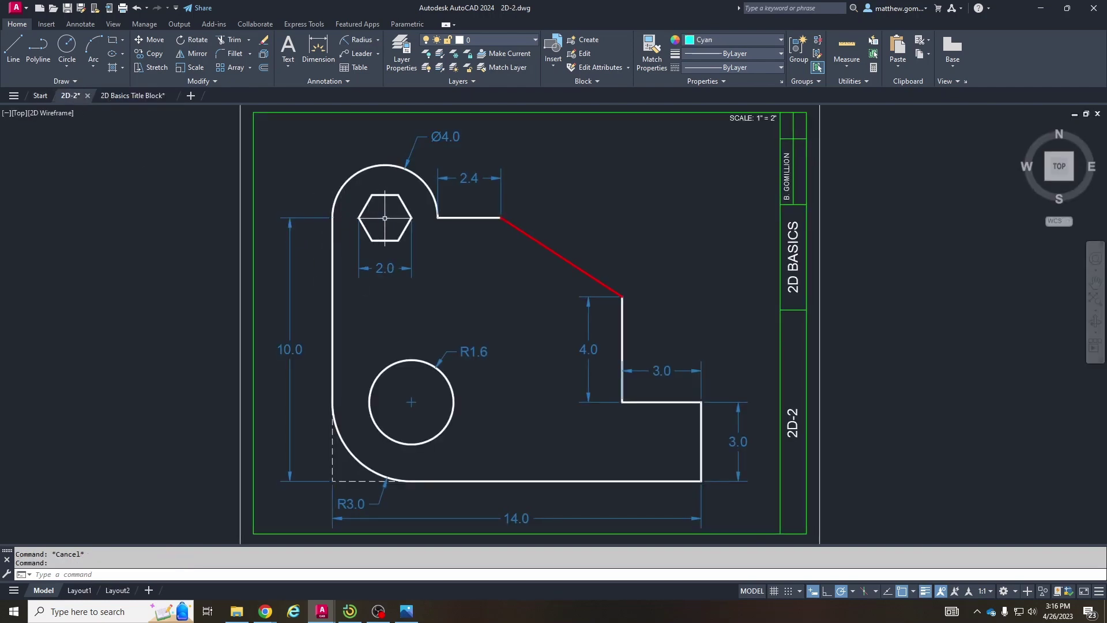
{"action": "left_click", "coordinate": [418, 187]}
{"action": "left_click", "coordinate": [397, 165]}
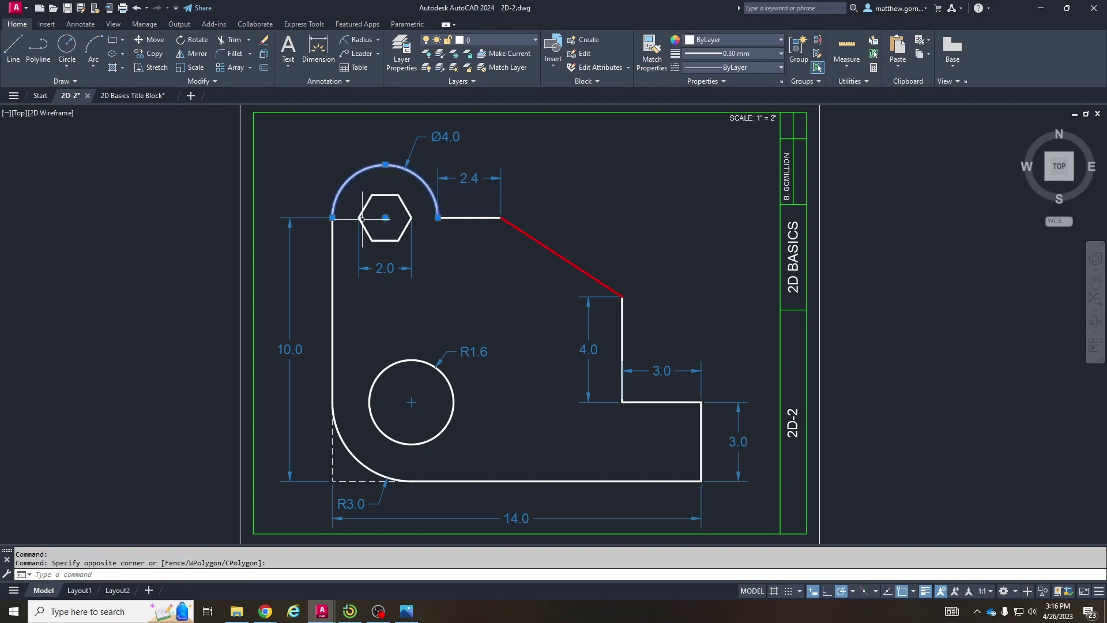
{"action": "key", "text": "Escape"}
{"action": "key", "text": "Escape"}
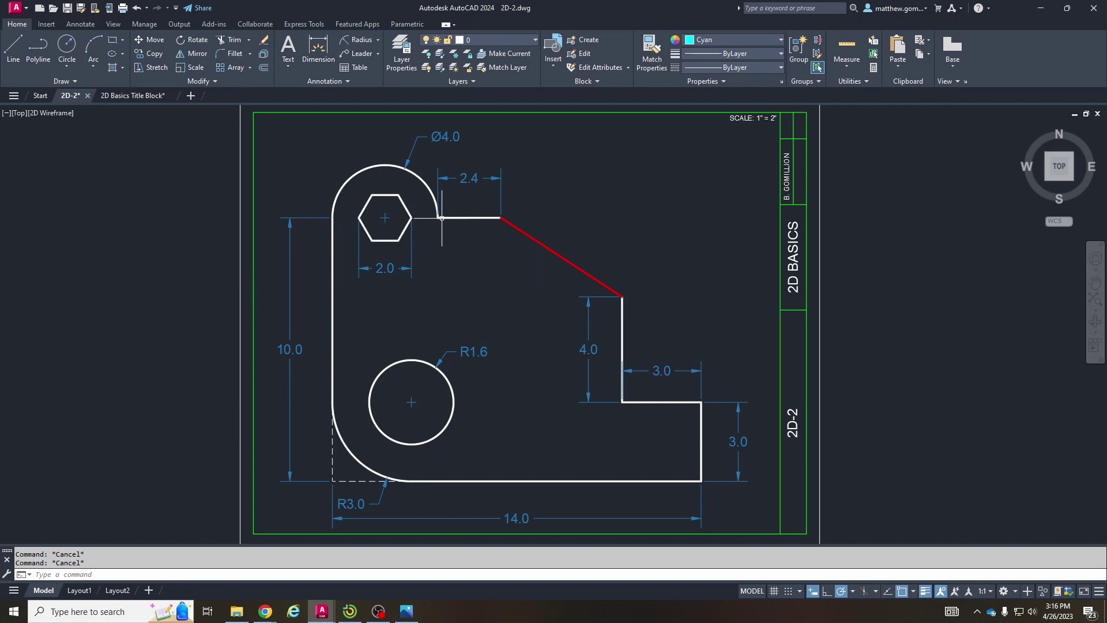
{"action": "left_click", "coordinate": [441, 138]}
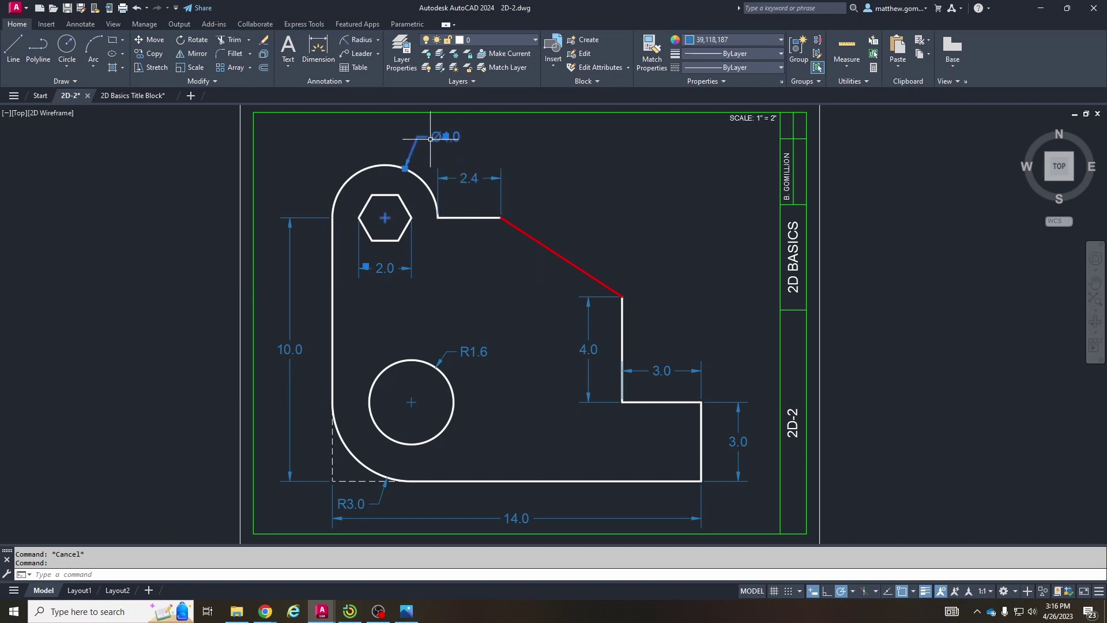
{"action": "key", "text": "Escape"}
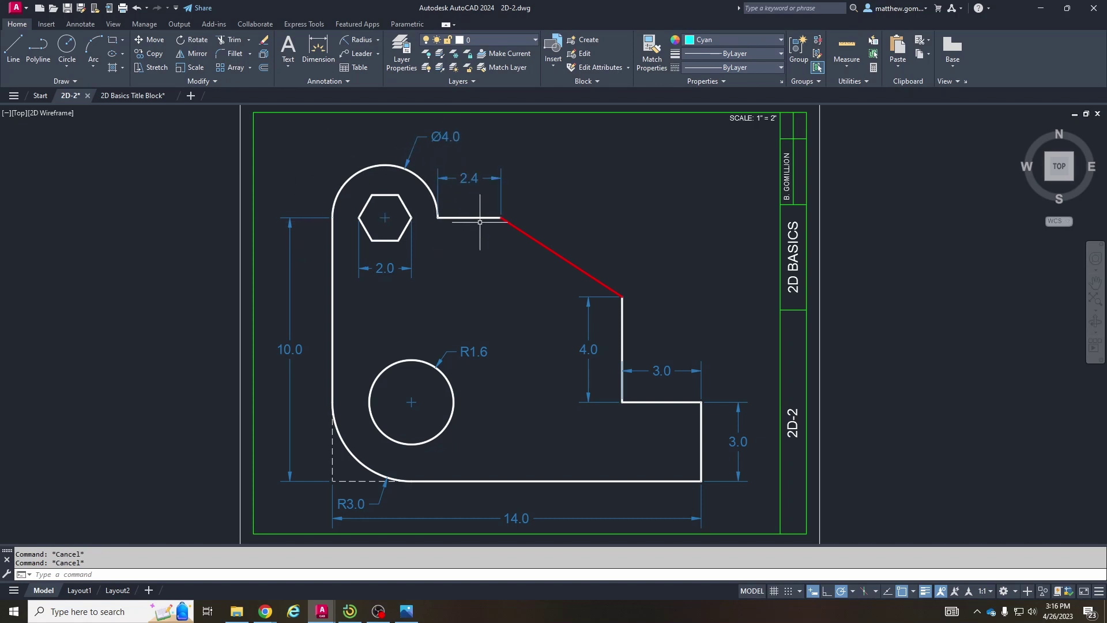
{"action": "left_click", "coordinate": [14, 55]}
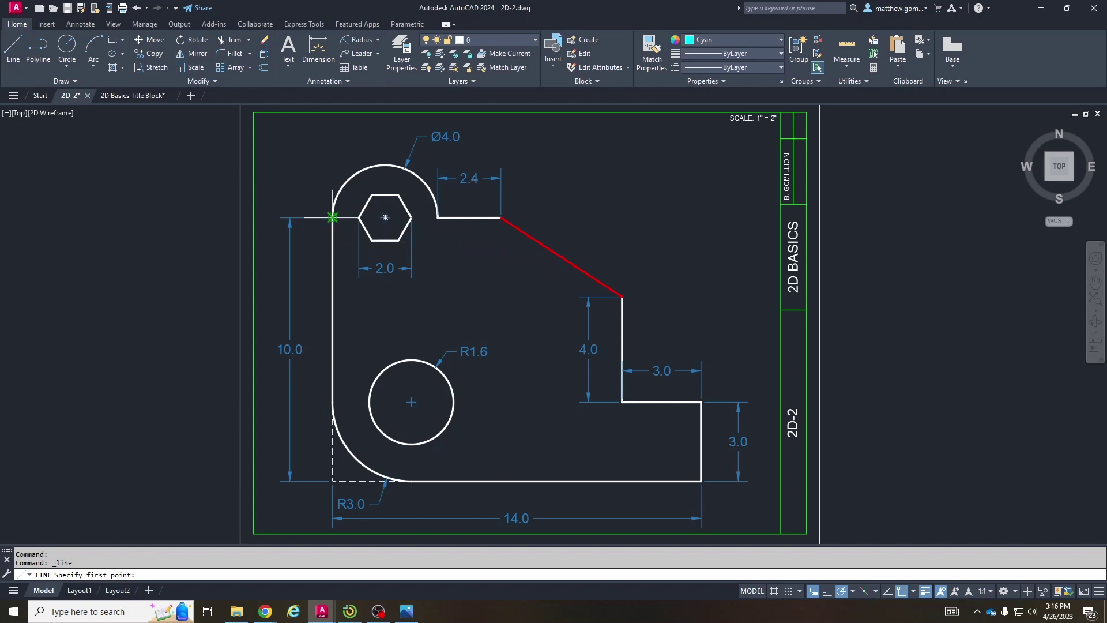
{"action": "left_click", "coordinate": [332, 217]}
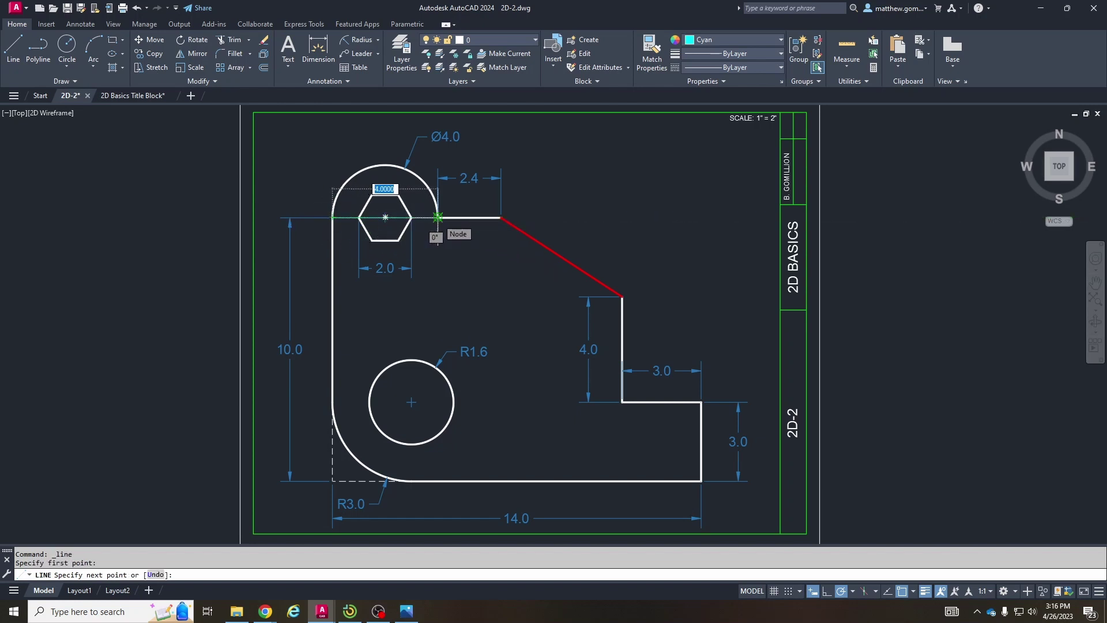
{"action": "key", "text": "Escape"}
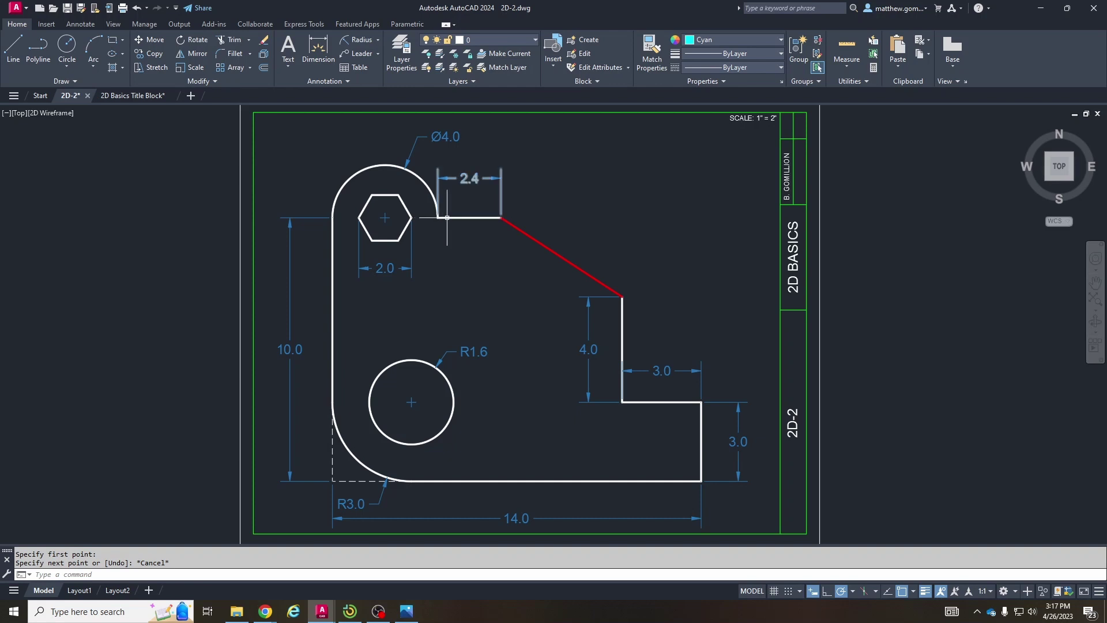
{"action": "left_click", "coordinate": [491, 218]}
{"action": "key", "text": "Escape"}
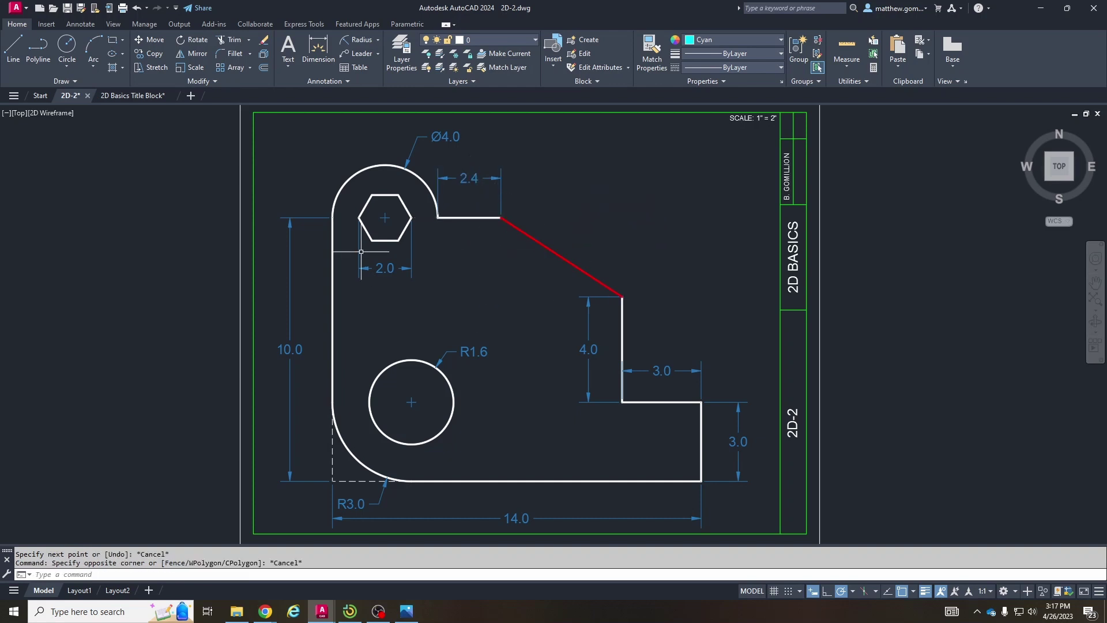
{"action": "left_click", "coordinate": [138, 96]}
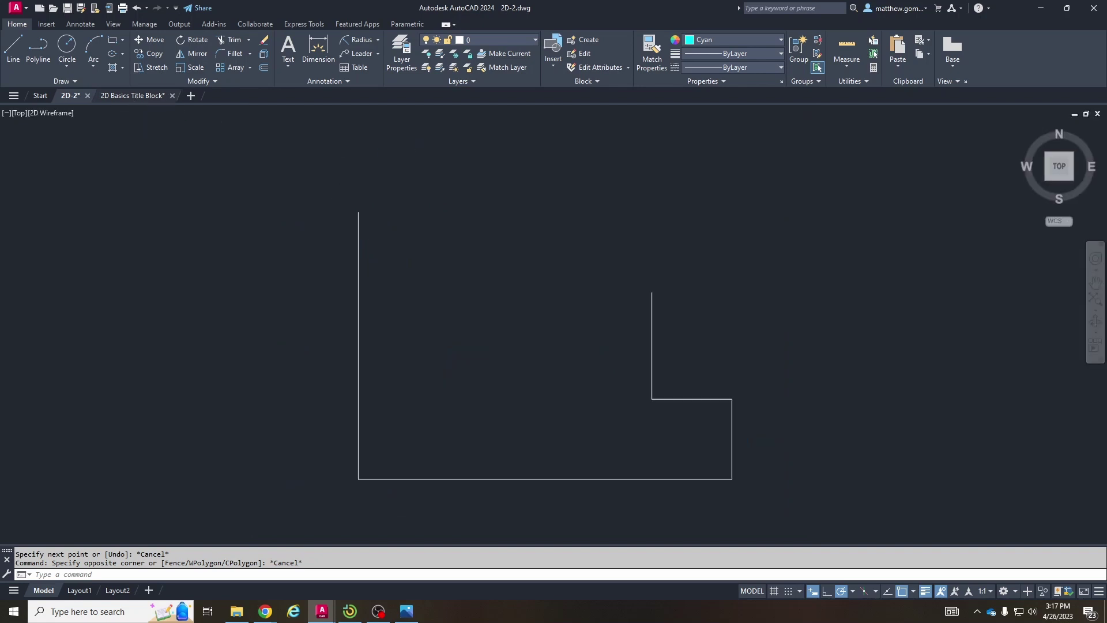
Step: Draw the top edge as 4 and 2.4 segments, then a diagonal to the short vertical edge's top
{"action": "left_click", "coordinate": [13, 47]}
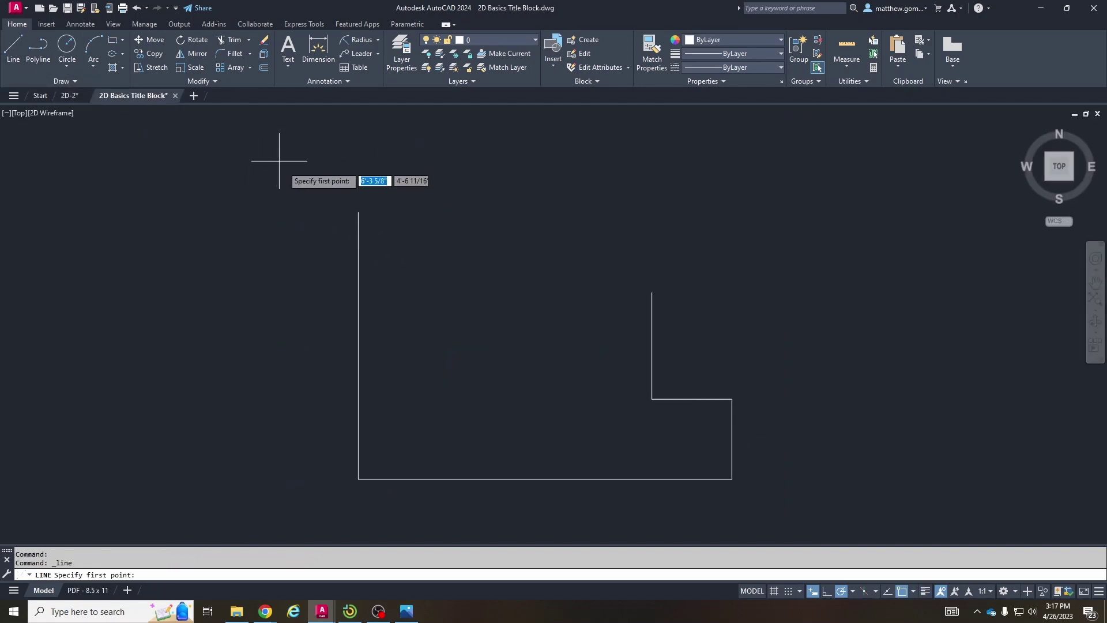
{"action": "left_click", "coordinate": [358, 212]}
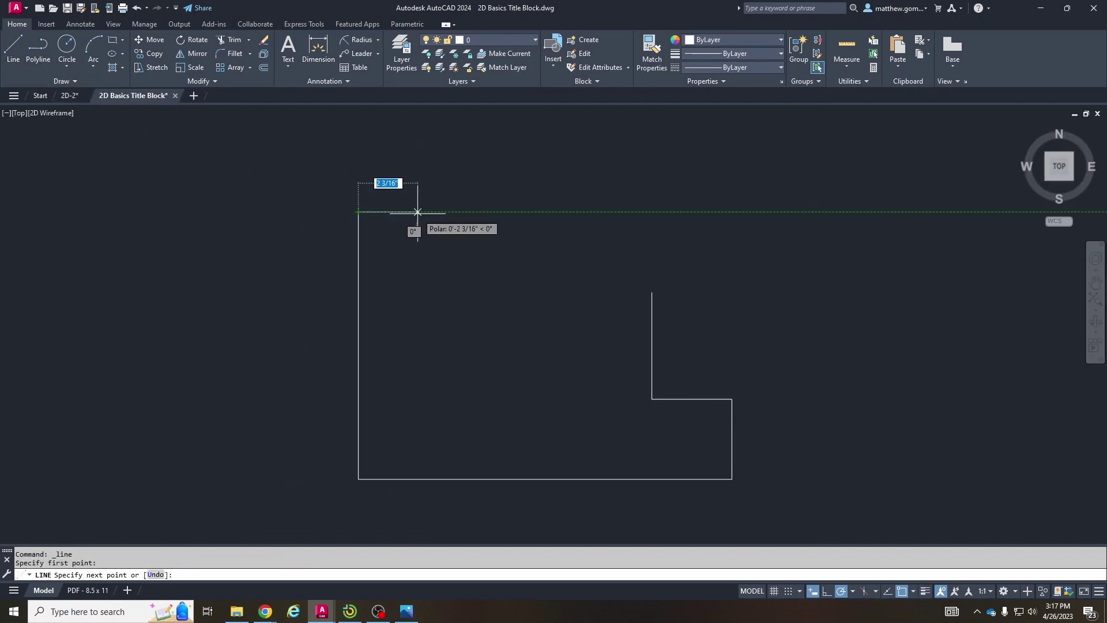
{"action": "type", "text": "4"}
{"action": "key", "text": "Return"}
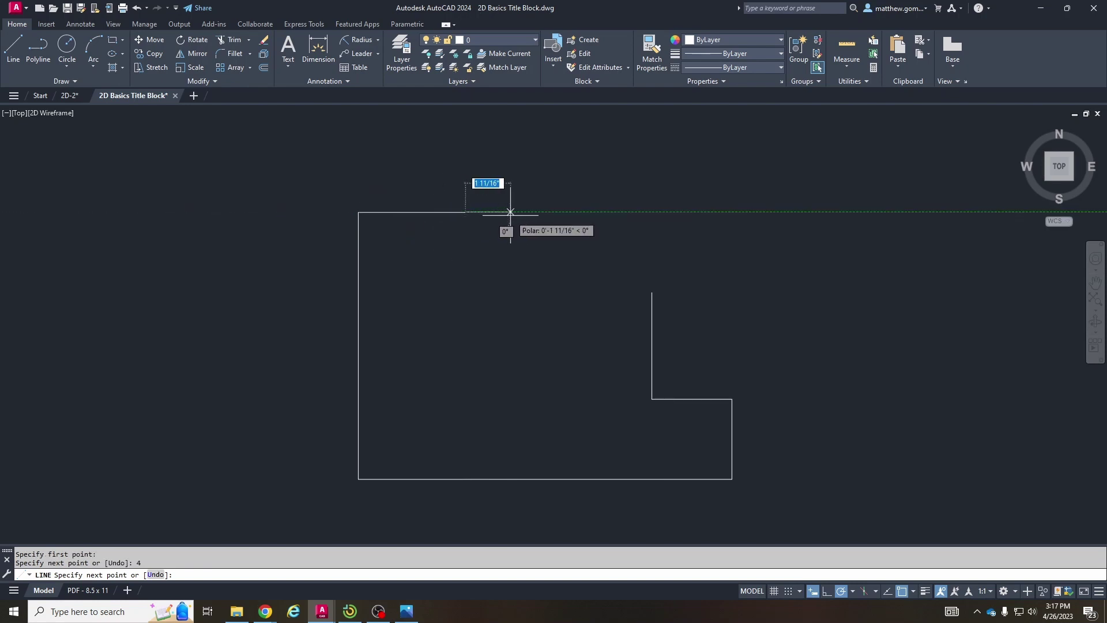
{"action": "type", "text": "2.4"}
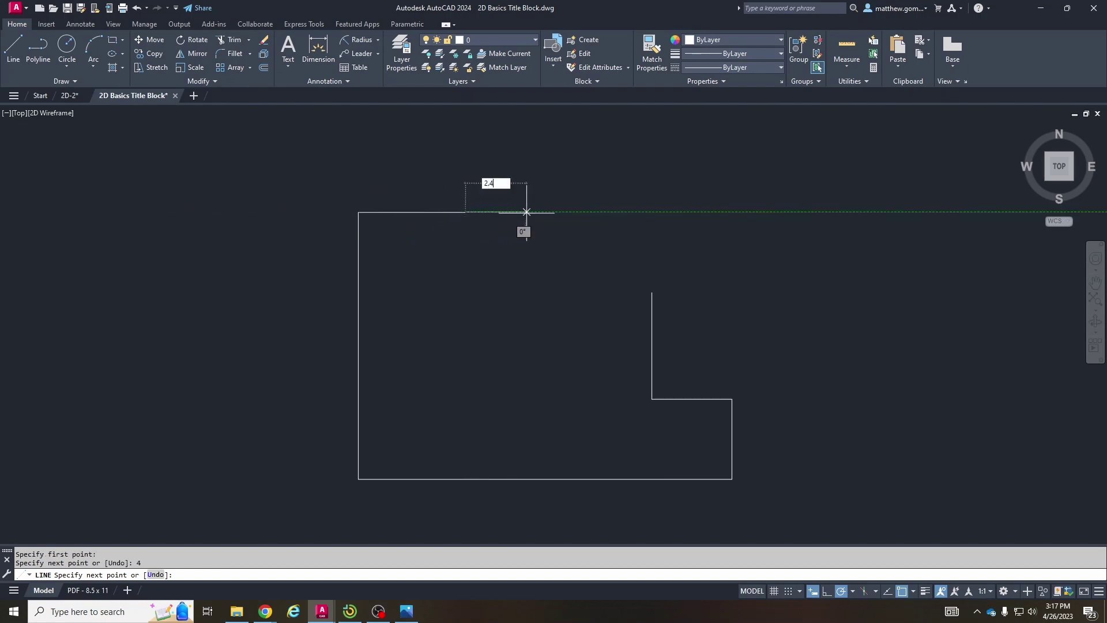
{"action": "key", "text": "Return"}
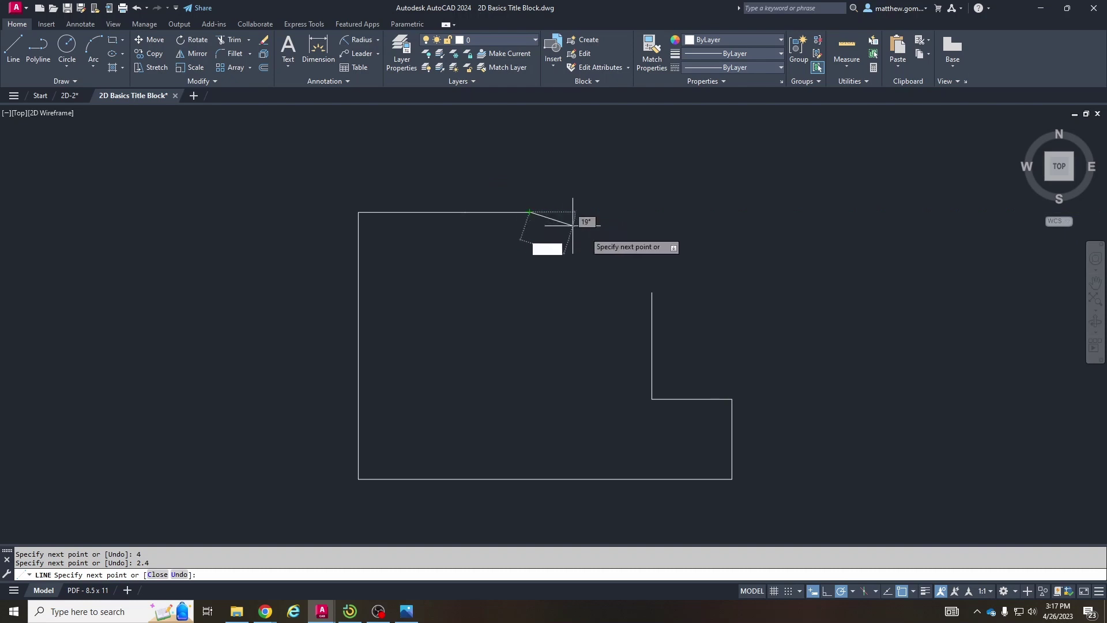
{"action": "left_click", "coordinate": [651, 292]}
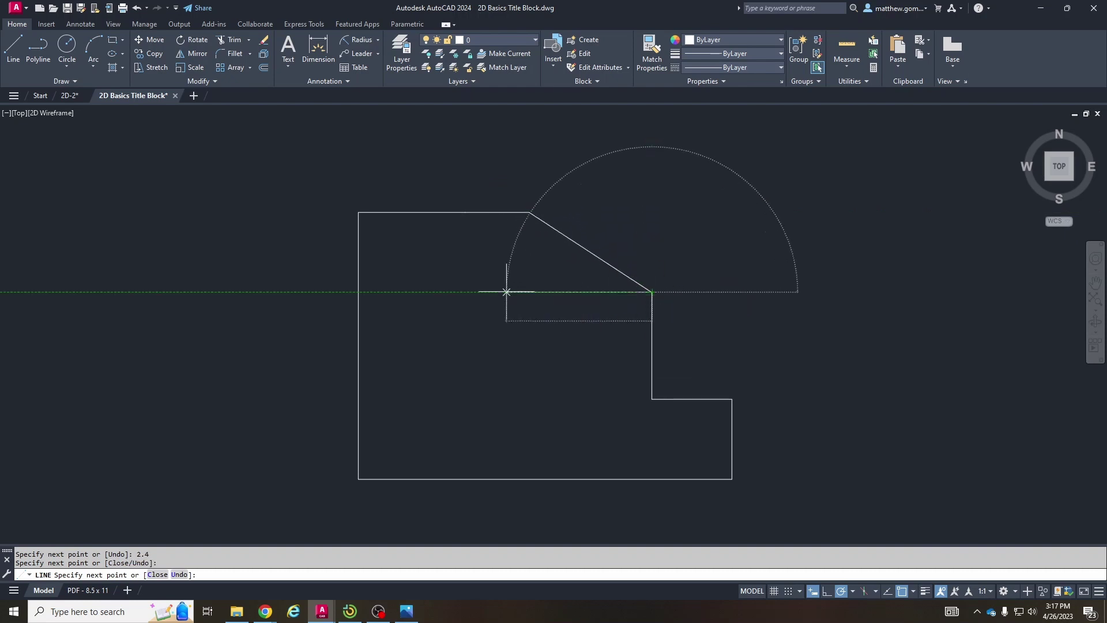
{"action": "key", "text": "Escape"}
Step: Select each top segment in turn to verify its length, then shift the view slightly
{"action": "left_click", "coordinate": [511, 211]}
{"action": "key", "text": "Escape"}
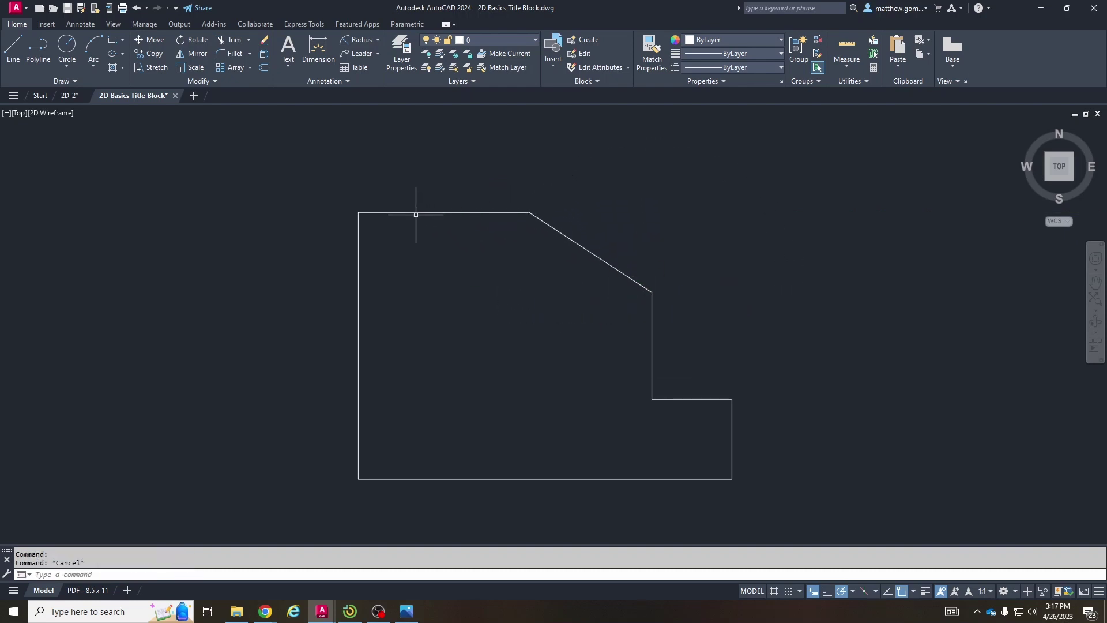
{"action": "left_click", "coordinate": [467, 213]}
{"action": "key", "text": "Escape"}
{"action": "left_click", "coordinate": [444, 213]}
{"action": "key", "text": "Escape"}
{"action": "left_click", "coordinate": [483, 213]}
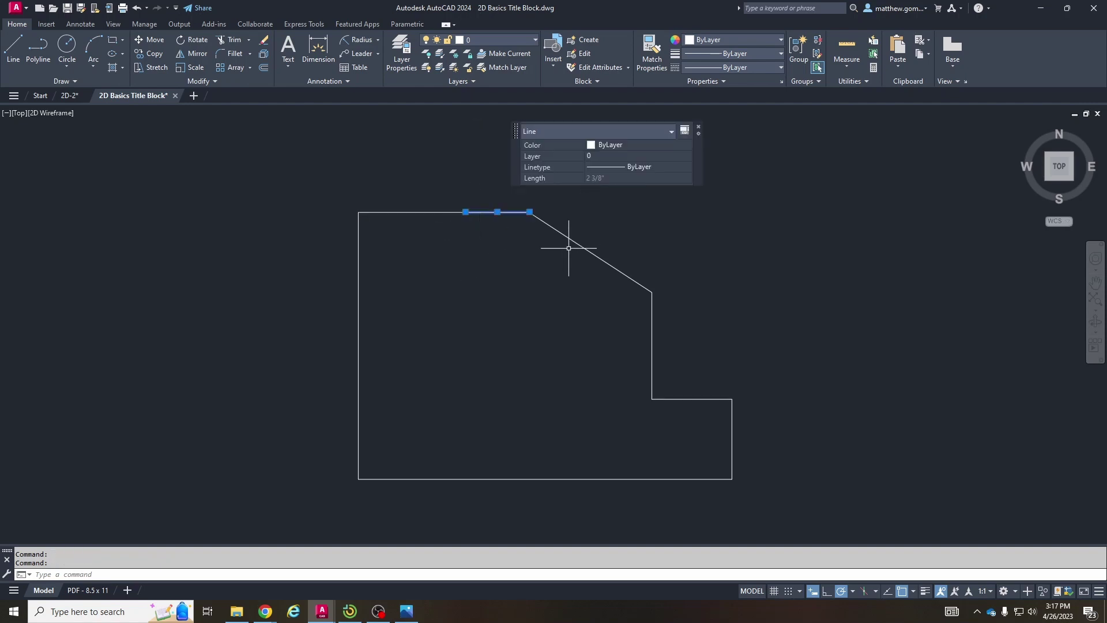
{"action": "key", "text": "Escape"}
{"action": "key", "text": "Escape"}
{"action": "mouse_move", "coordinate": [440, 341]}
{"action": "middle_mouse_down"}
{"action": "mouse_move", "coordinate": [457, 329]}
{"action": "mouse_move", "coordinate": [447, 326]}
{"action": "middle_mouse_up"}
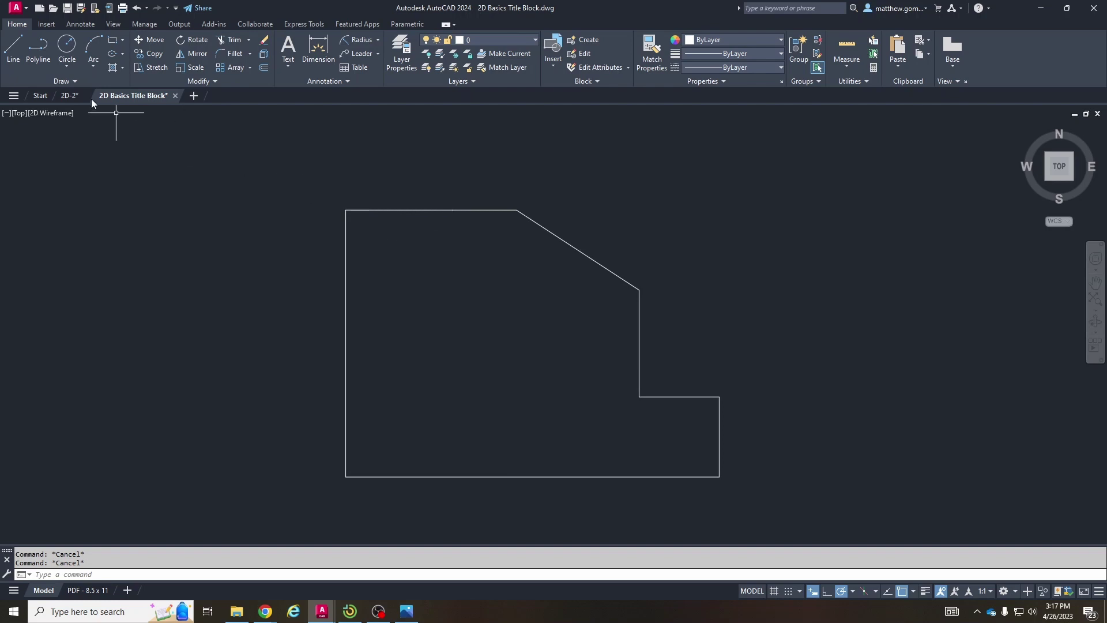
Step: Draw a centre-radius circle on the top edge's midpoint, reaching the top-left corner
{"action": "left_click", "coordinate": [67, 66]}
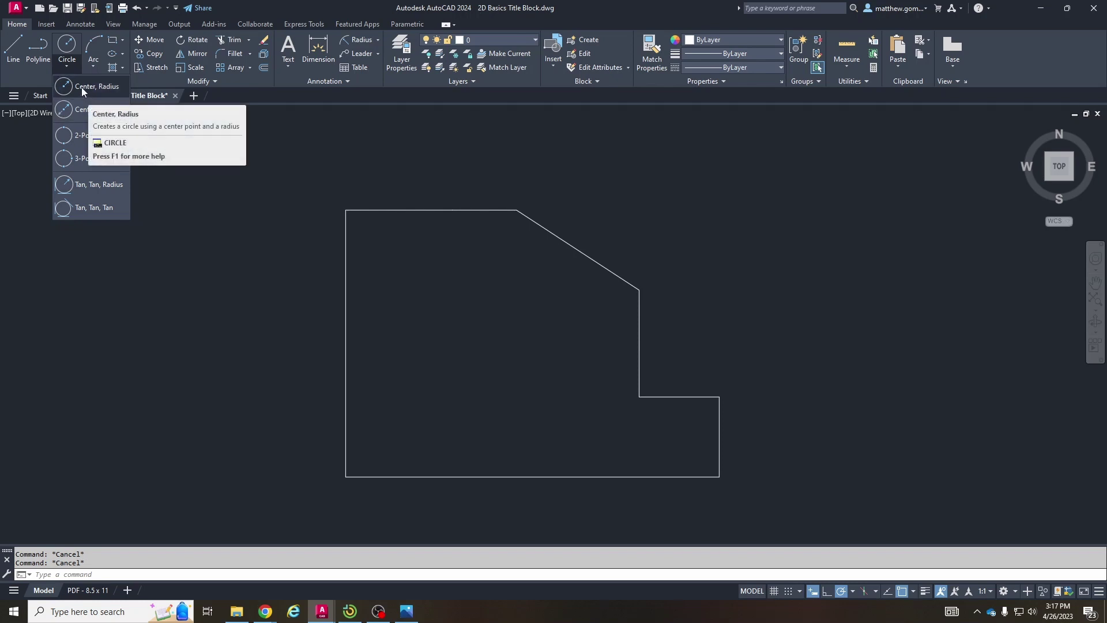
{"action": "left_click", "coordinate": [79, 86]}
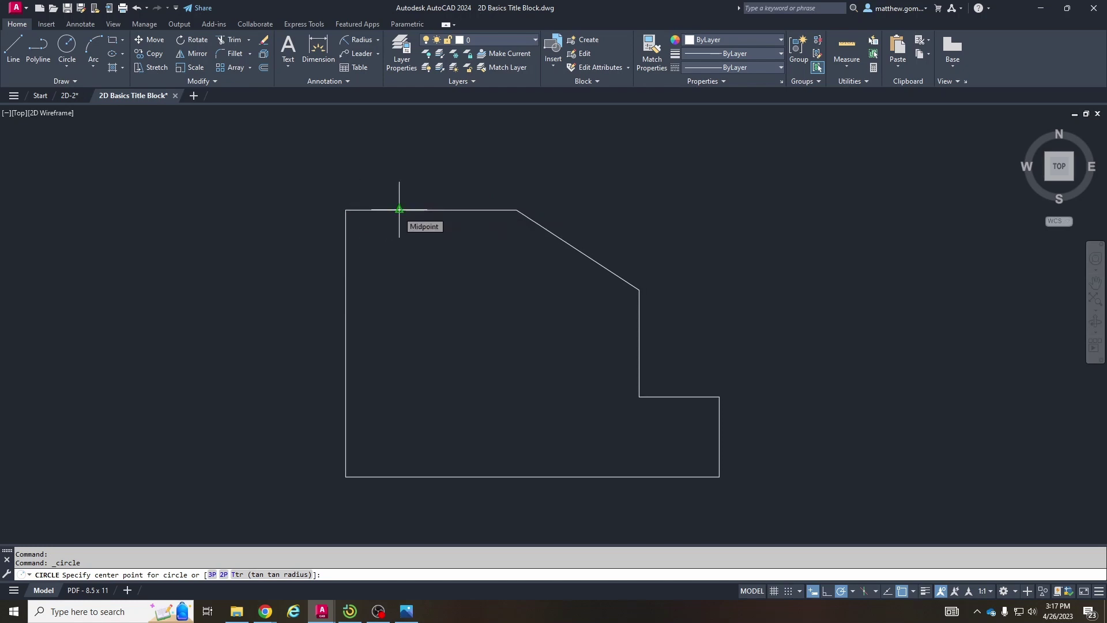
{"action": "left_click", "coordinate": [399, 209]}
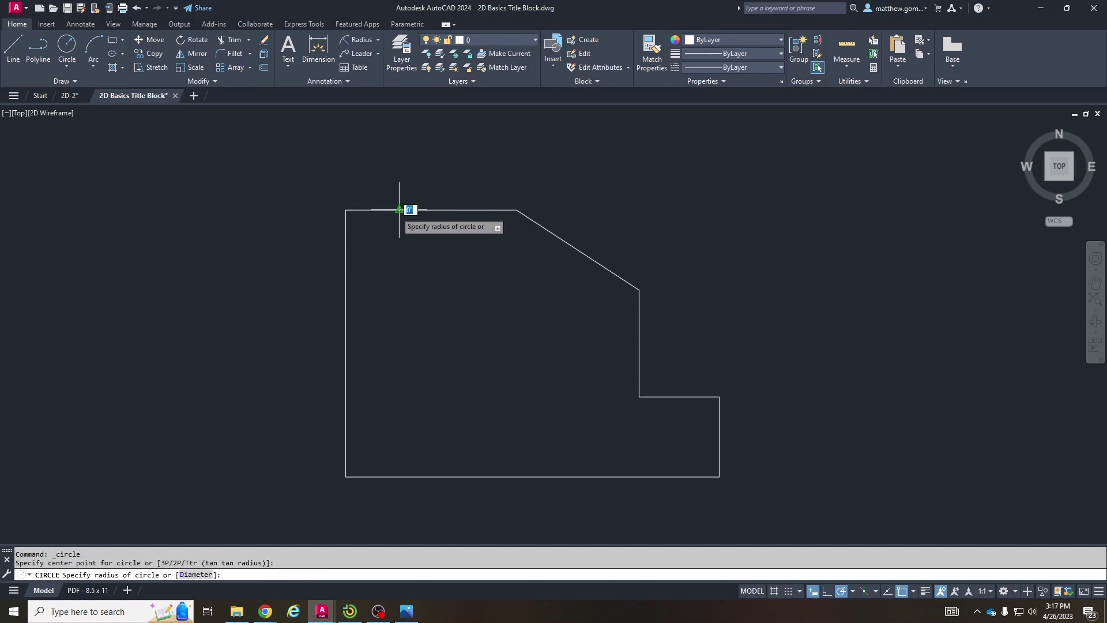
{"action": "left_click", "coordinate": [346, 210]}
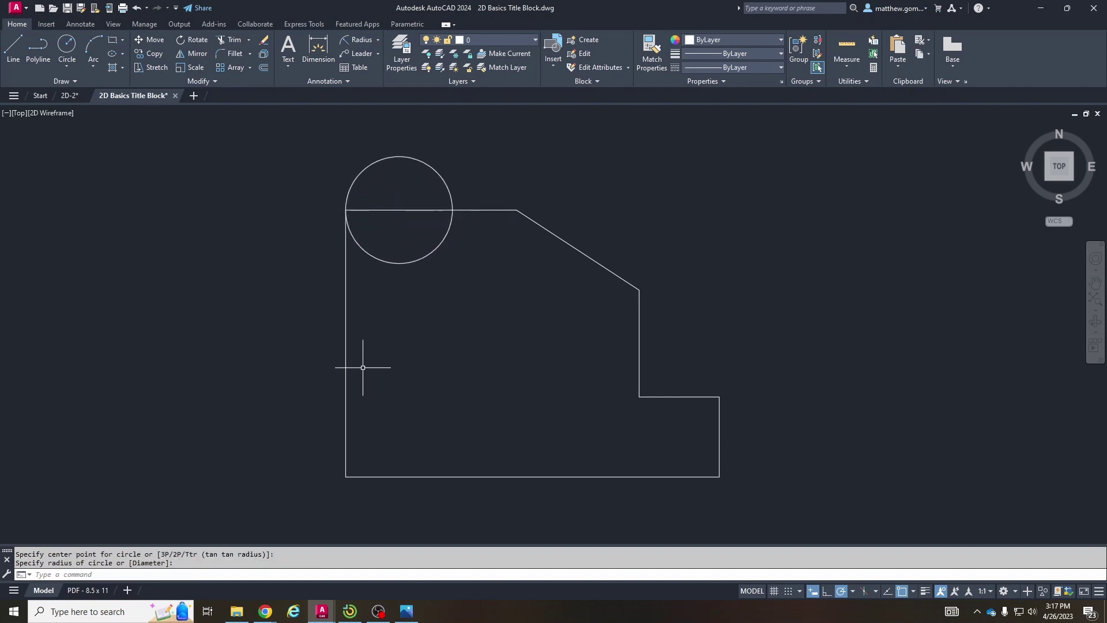
{"action": "left_click", "coordinate": [452, 226]}
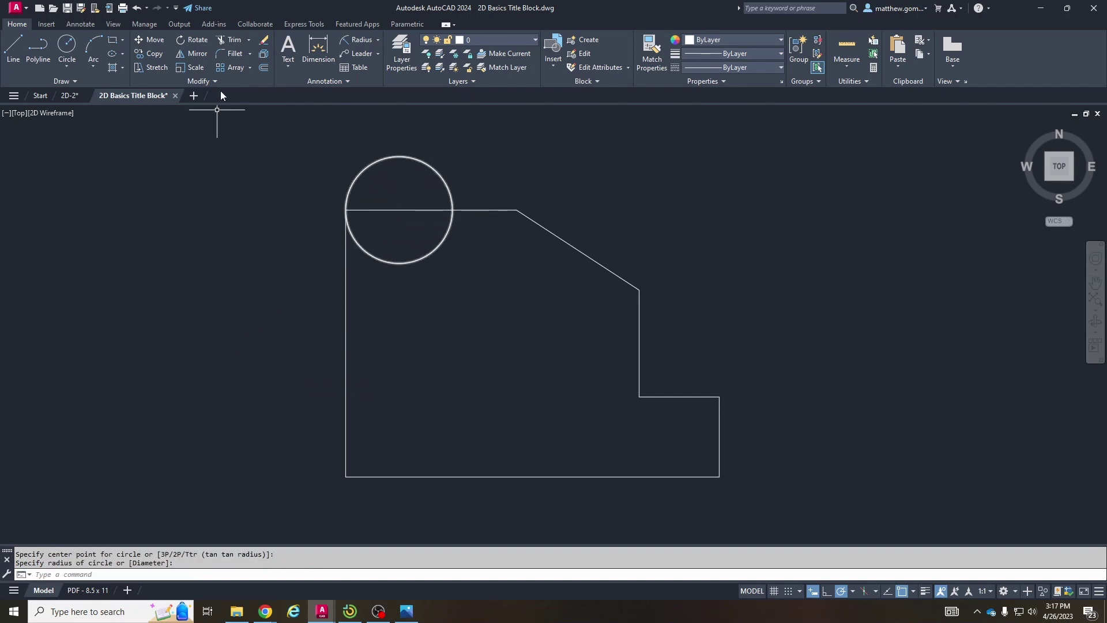
Step: Trim away the circle's lower arc and the top-edge segment beneath the semicircle
{"action": "left_click", "coordinate": [226, 40]}
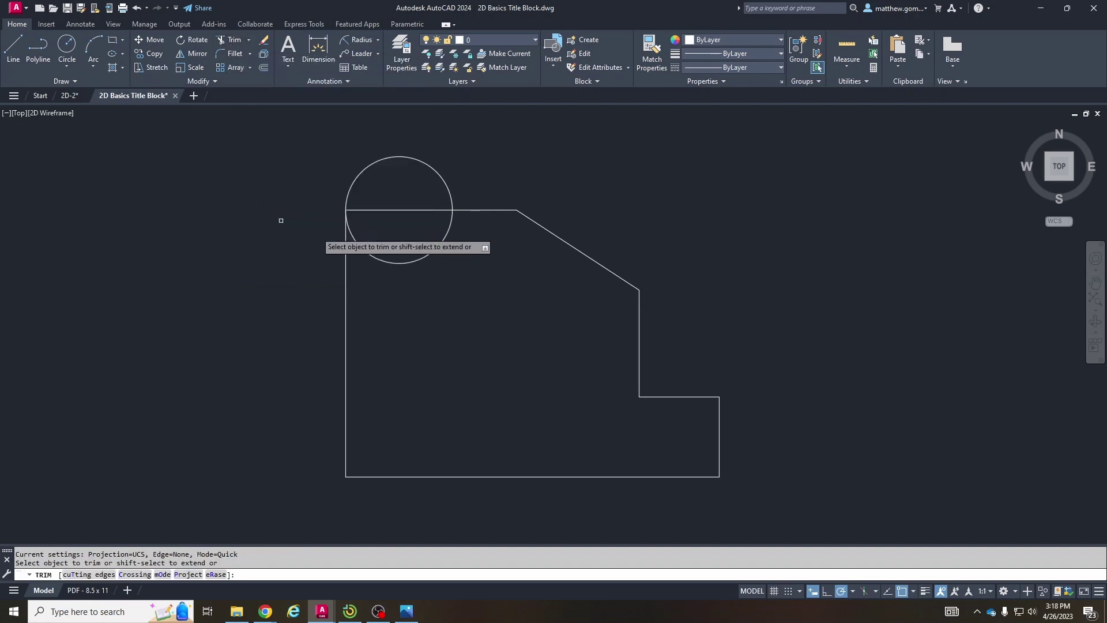
{"action": "left_click", "coordinate": [400, 264]}
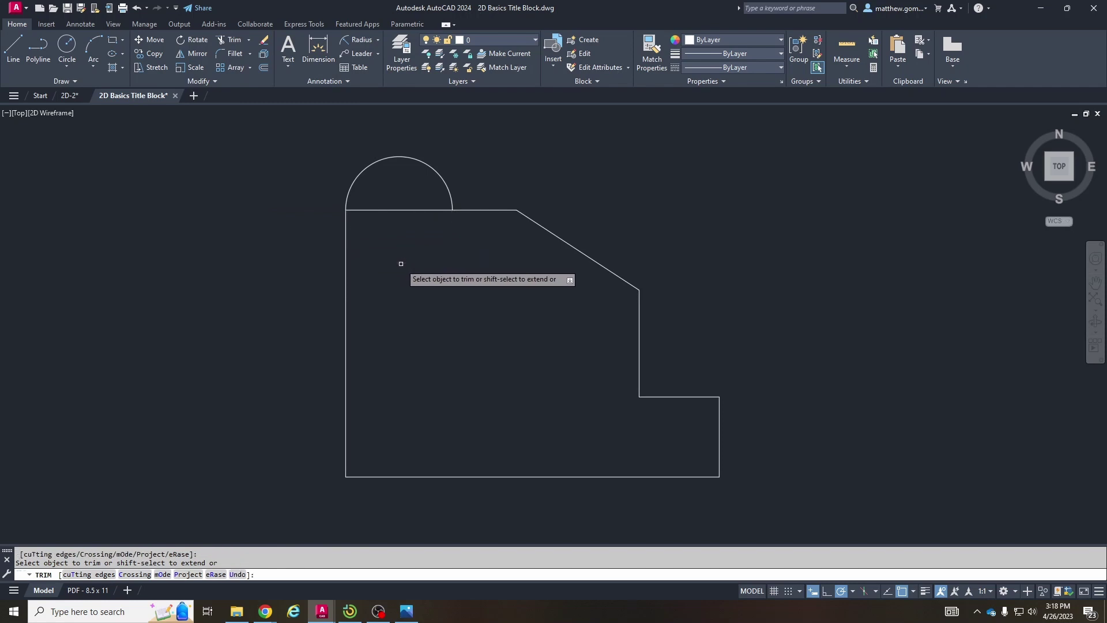
{"action": "left_click", "coordinate": [408, 210]}
{"action": "key", "text": "Escape"}
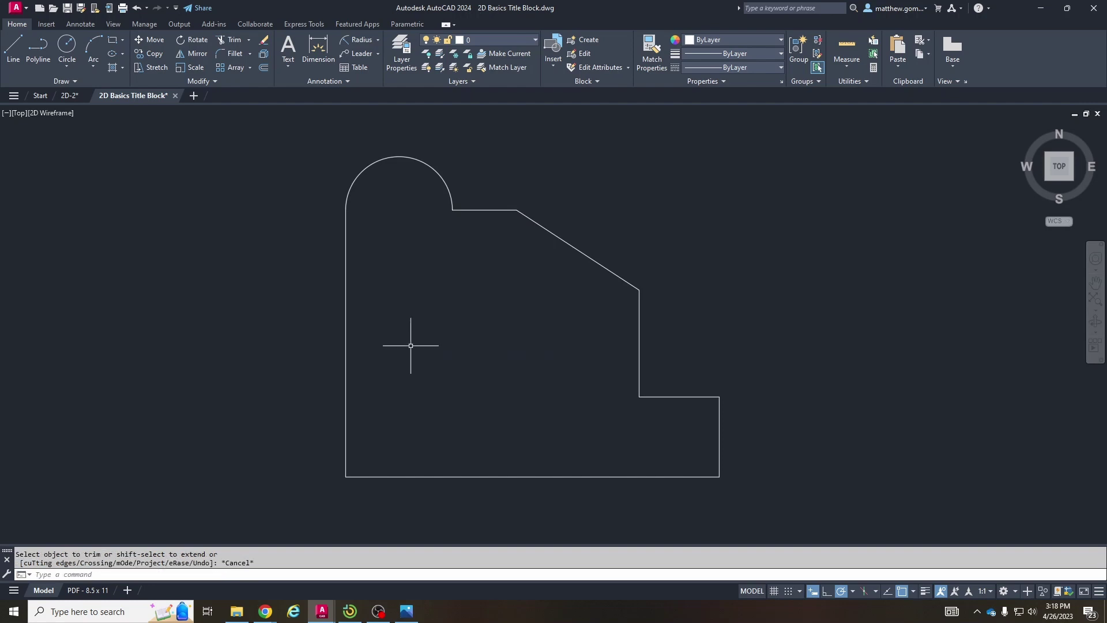
{"action": "middle_click_drag", "start_coordinate": [411, 345], "coordinate": [398, 348]}
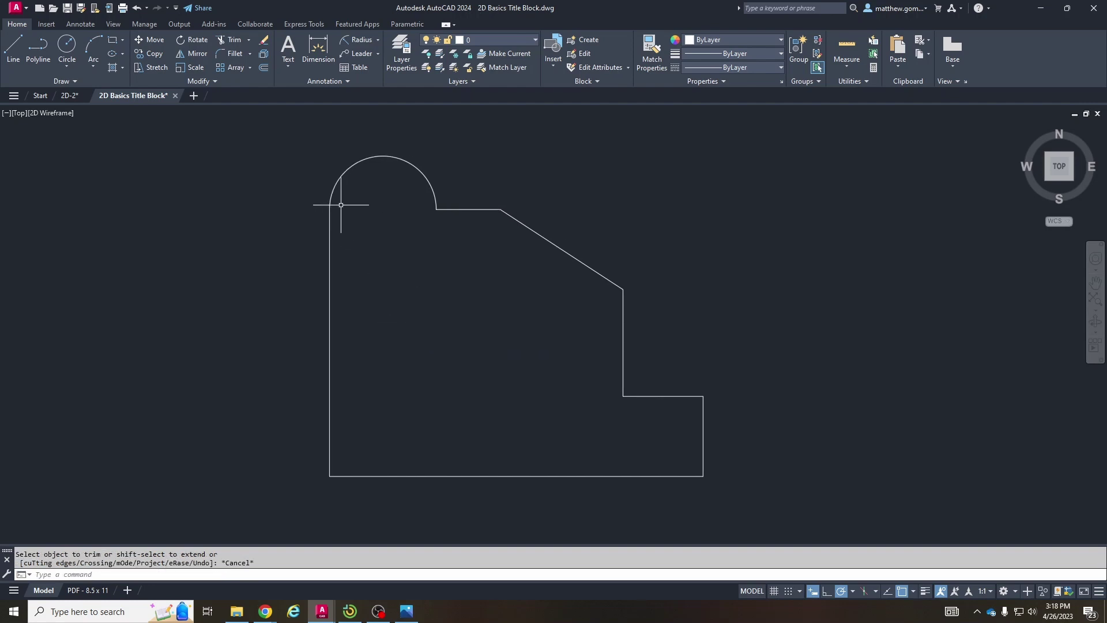
Step: In the 2D-2 drawing, set the slanted edge's colour back to ByLayer (white)
{"action": "left_click", "coordinate": [69, 96]}
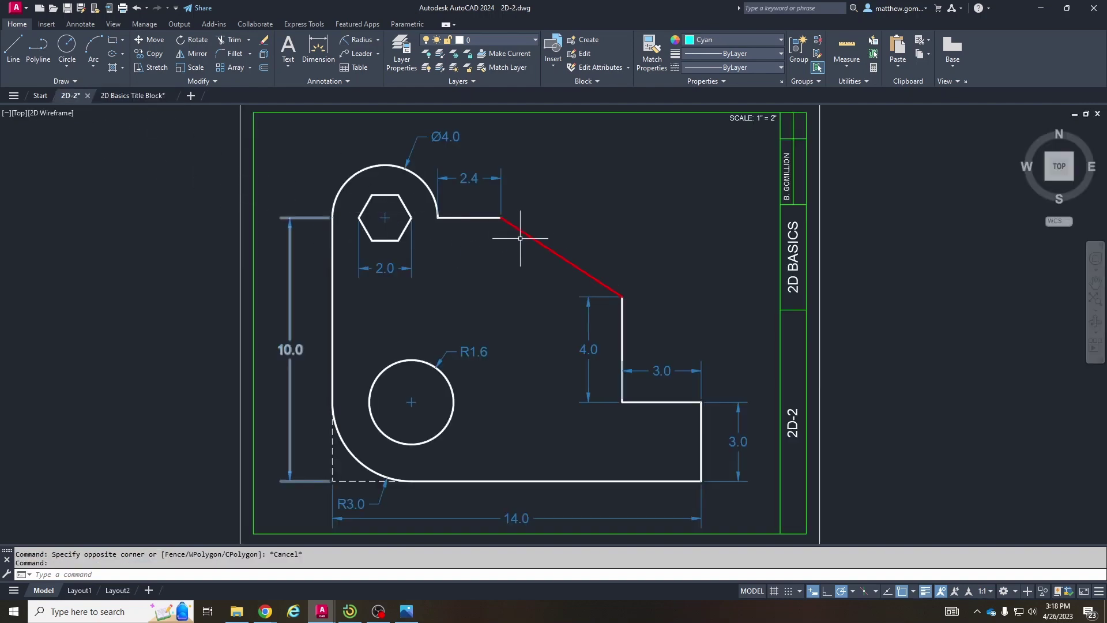
{"action": "left_click", "coordinate": [542, 227]}
{"action": "left_click", "coordinate": [508, 247]}
{"action": "left_click", "coordinate": [732, 39]}
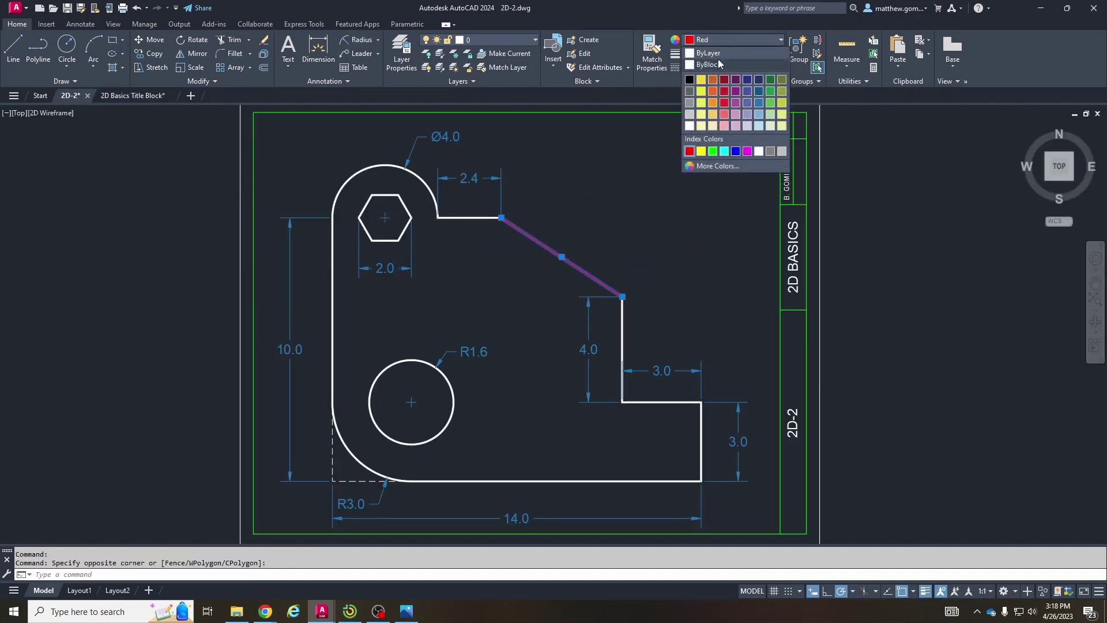
{"action": "left_click", "coordinate": [718, 59]}
{"action": "key", "text": "Escape"}
{"action": "key", "text": "Escape"}
Step: Make the 2D-2 hexagon Red, then go back to the title block drawing
{"action": "left_click", "coordinate": [409, 208]}
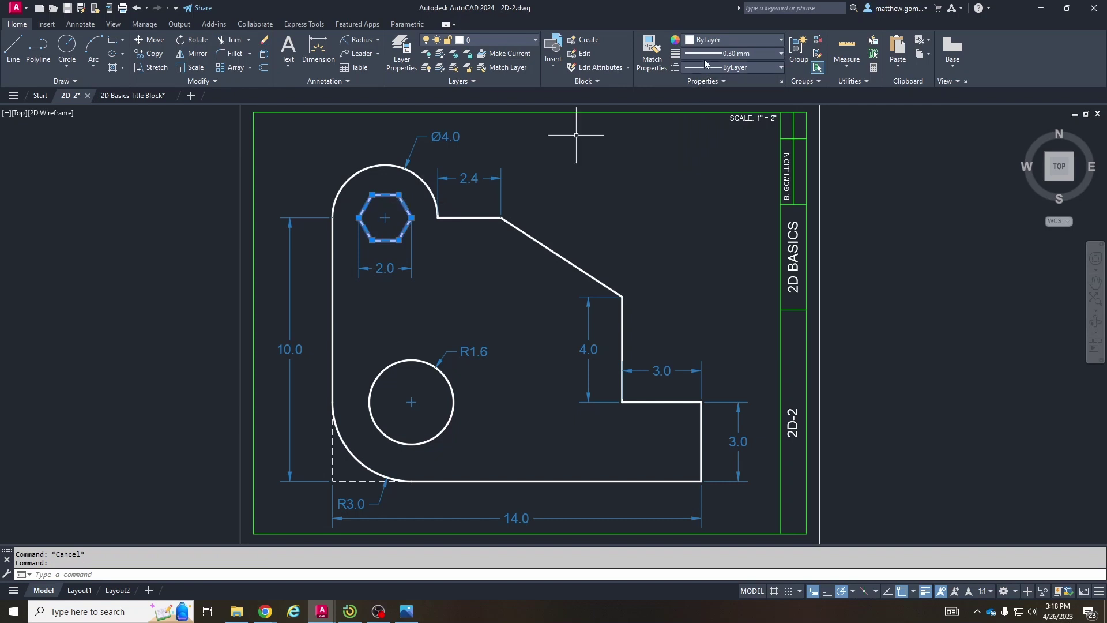
{"action": "left_click", "coordinate": [732, 39]}
{"action": "left_click", "coordinate": [690, 152]}
{"action": "key", "text": "Escape"}
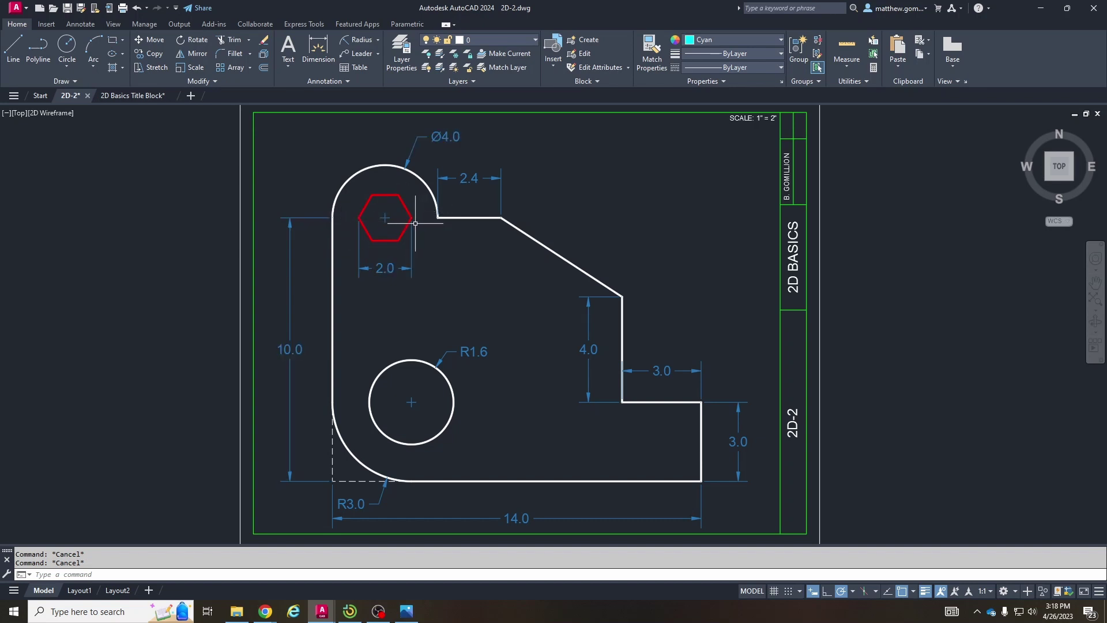
{"action": "left_click", "coordinate": [130, 95]}
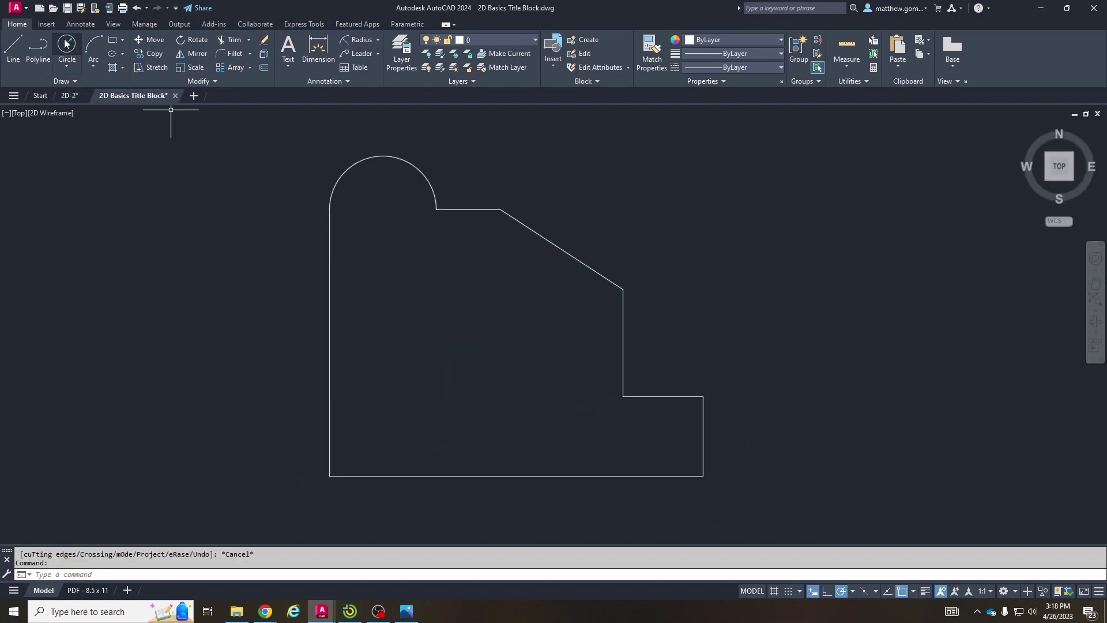
Step: Draw a 6-sided polygon inscribed with radius 1, centred on the rounded end's arc centre
{"action": "left_click", "coordinate": [121, 41]}
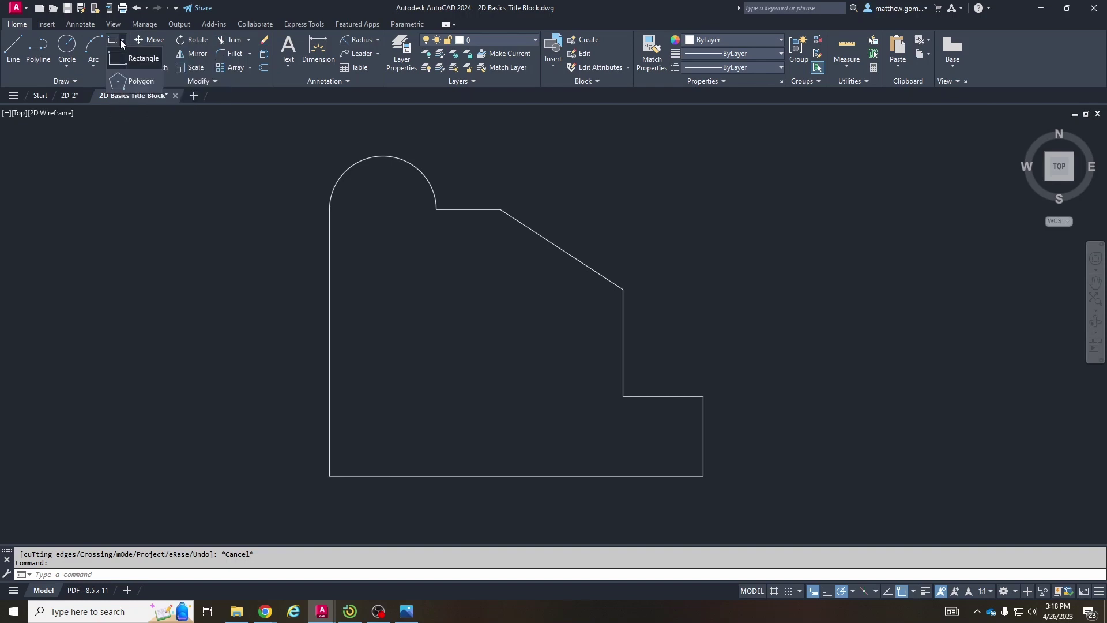
{"action": "left_click", "coordinate": [133, 81]}
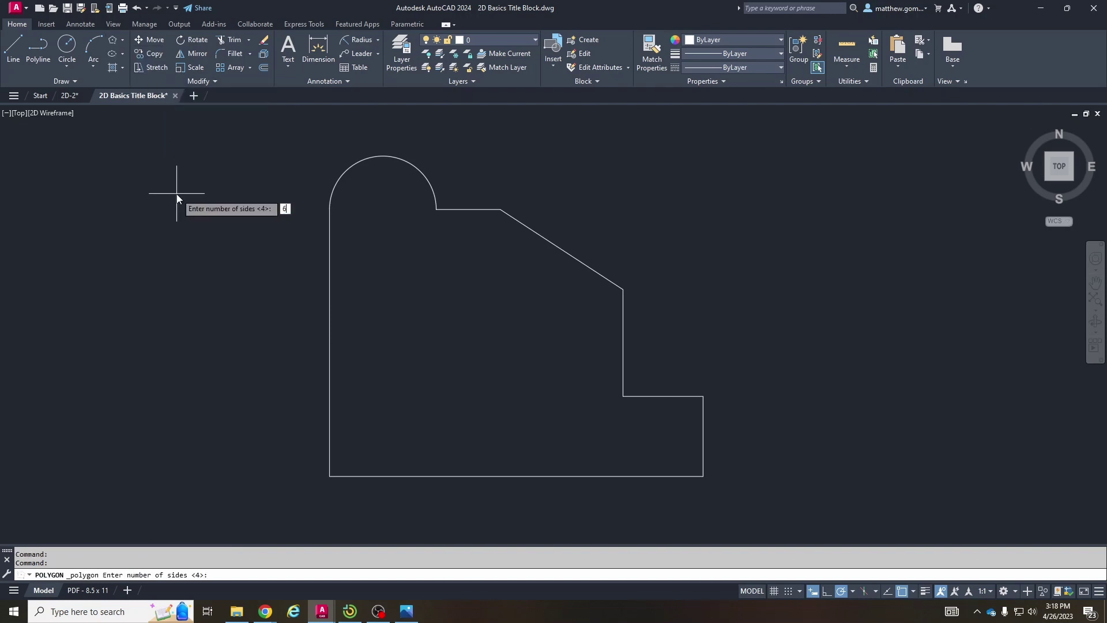
{"action": "key", "text": "Return"}
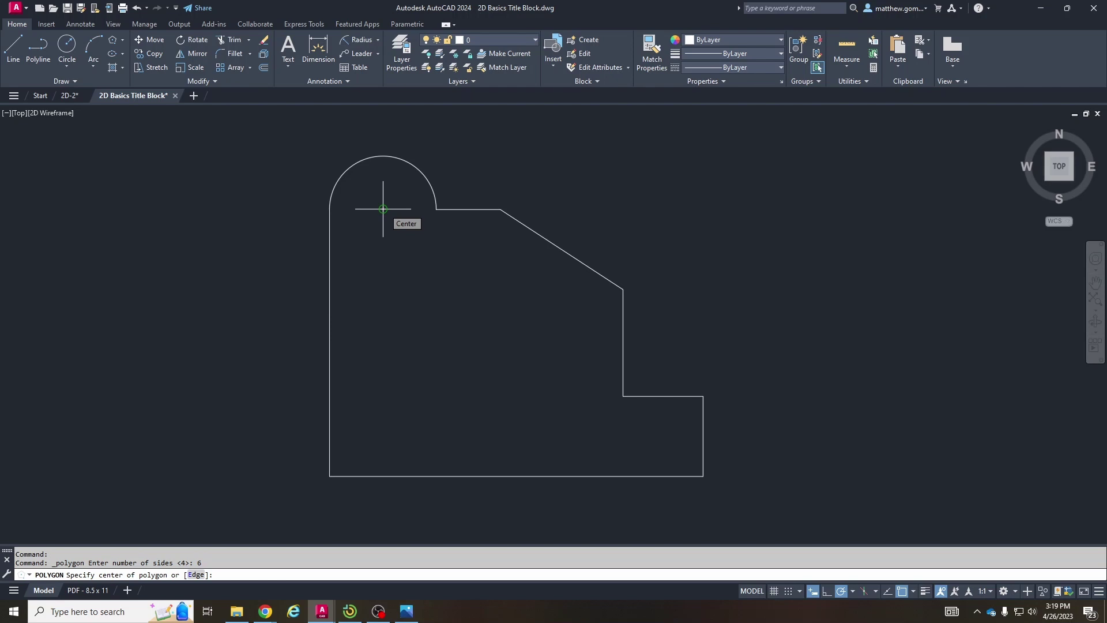
{"action": "left_click", "coordinate": [383, 209]}
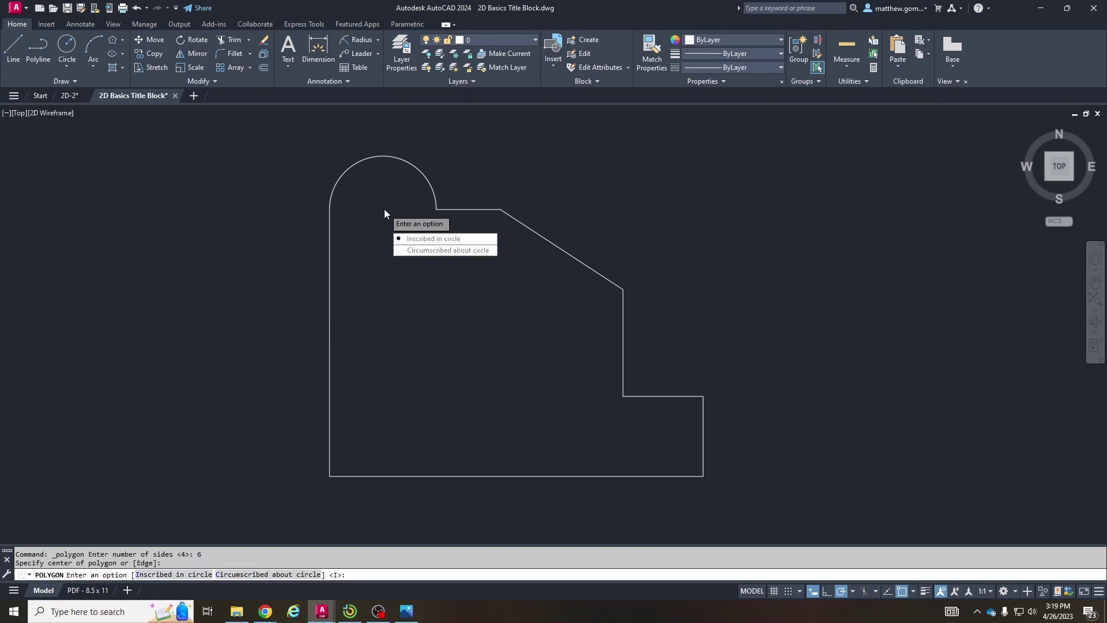
{"action": "left_click", "coordinate": [418, 241]}
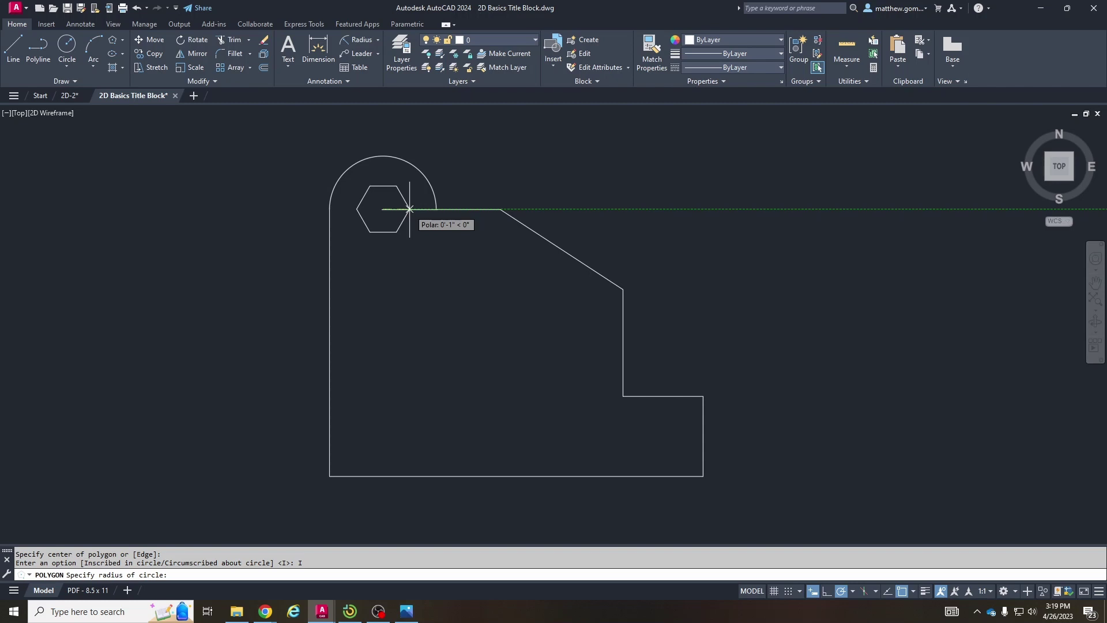
{"action": "type", "text": "1"}
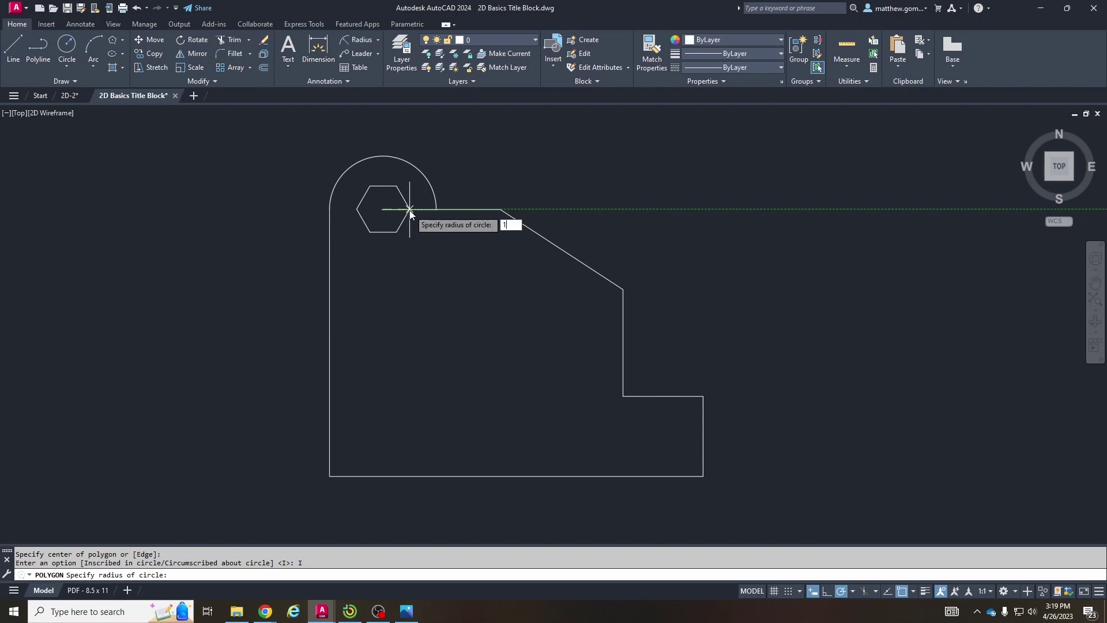
{"action": "key", "text": "Return"}
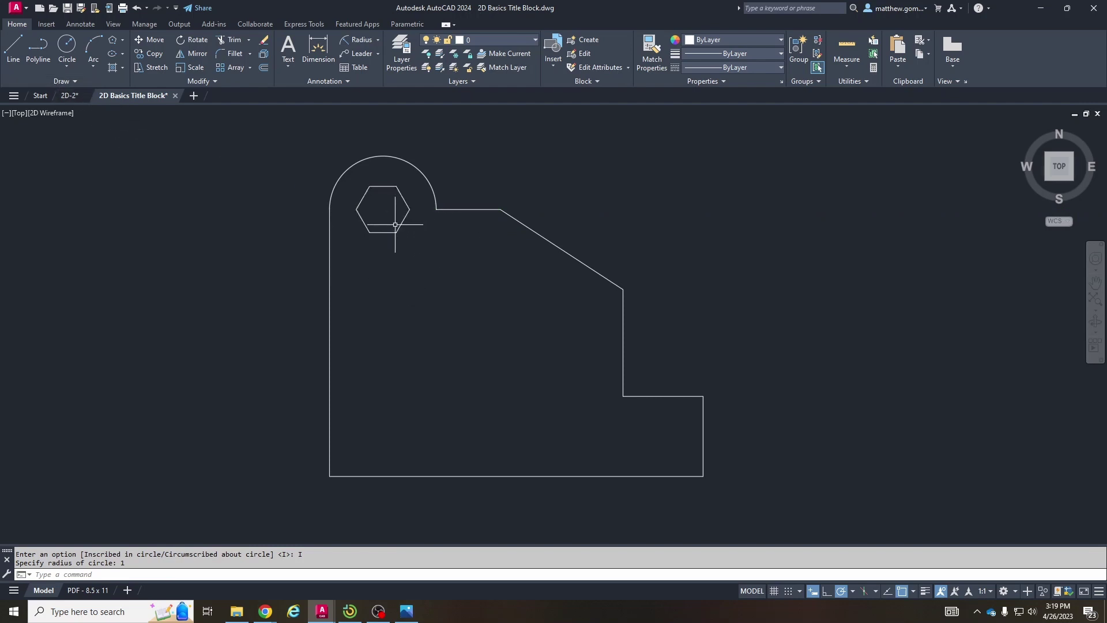
{"action": "middle_click_drag", "start_coordinate": [443, 272], "coordinate": [414, 255]}
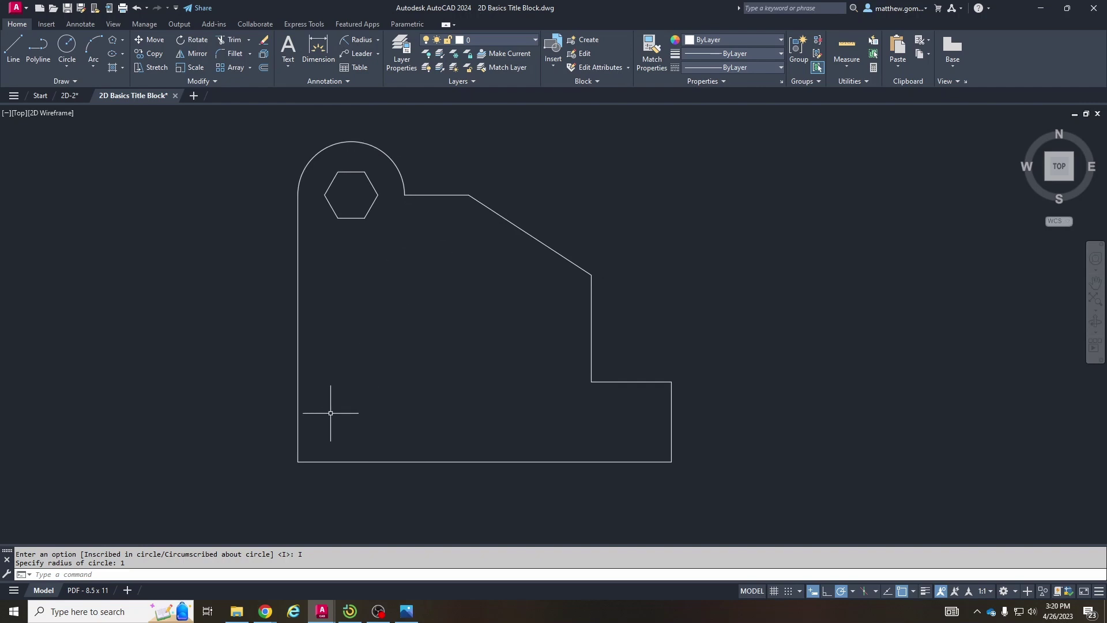
{"action": "left_click", "coordinate": [69, 95]}
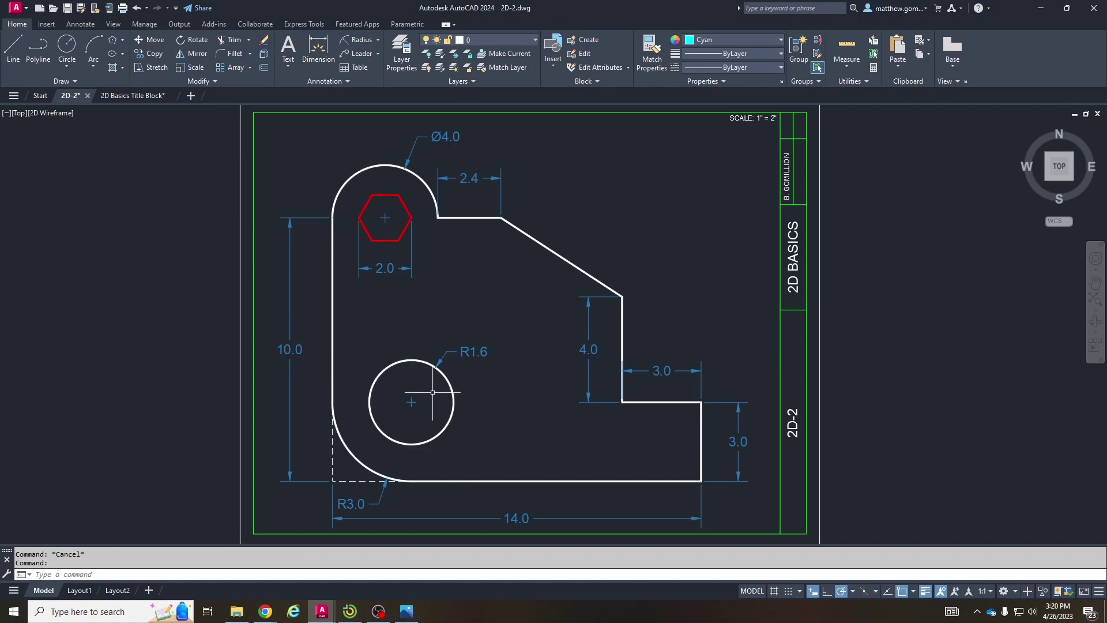
{"action": "mouse_move", "coordinate": [124, 95]}
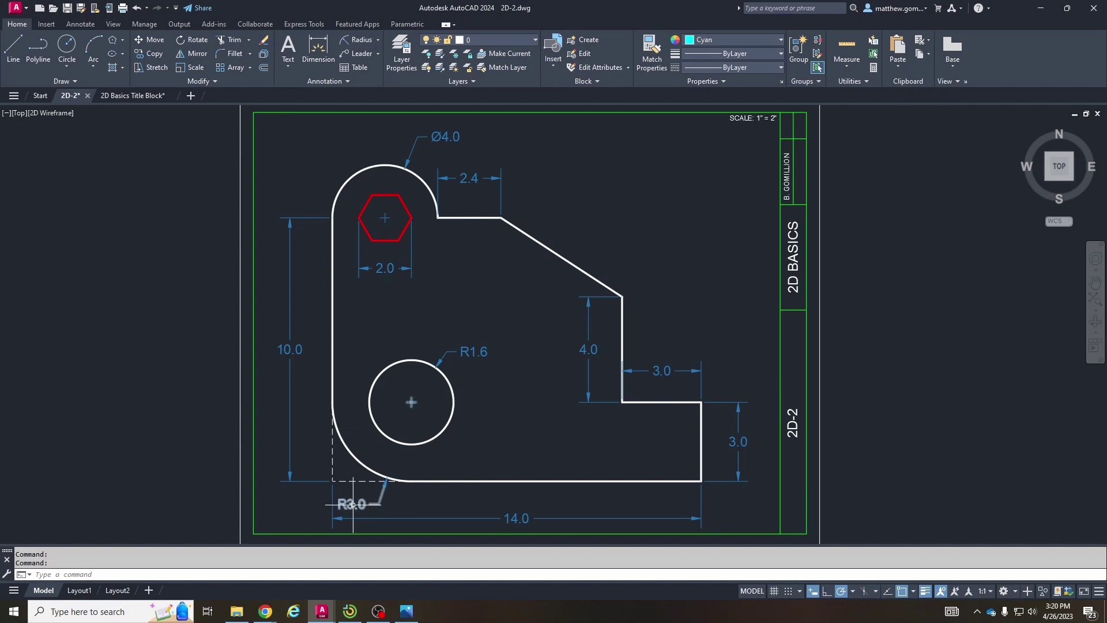
{"action": "left_click", "coordinate": [366, 469]}
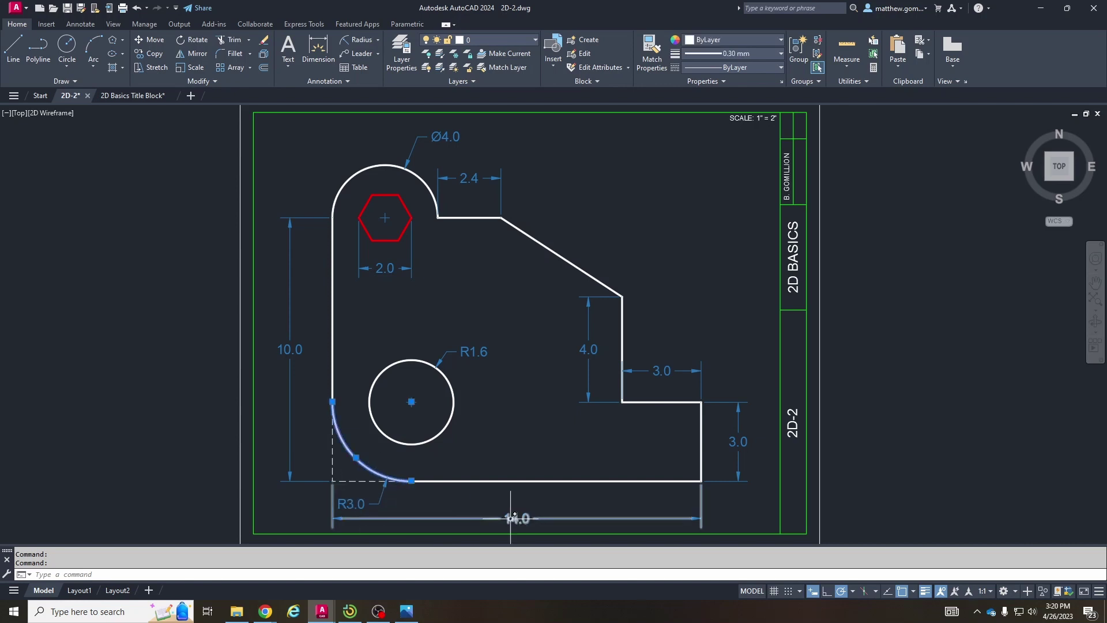
{"action": "key", "text": "Escape"}
{"action": "left_click", "coordinate": [452, 390]}
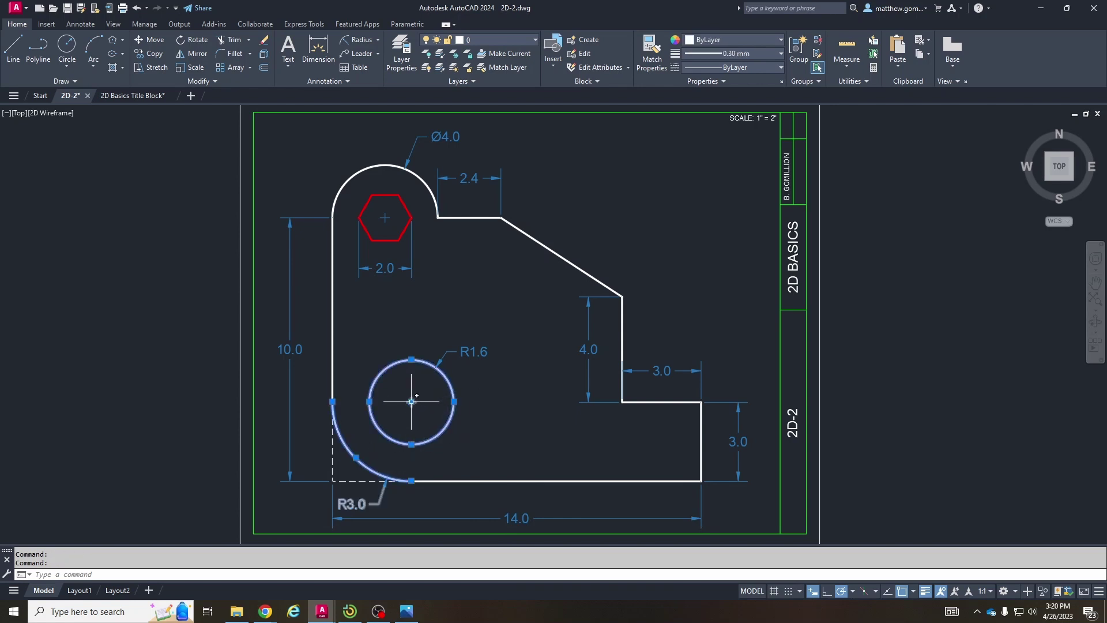
{"action": "key", "text": "Escape"}
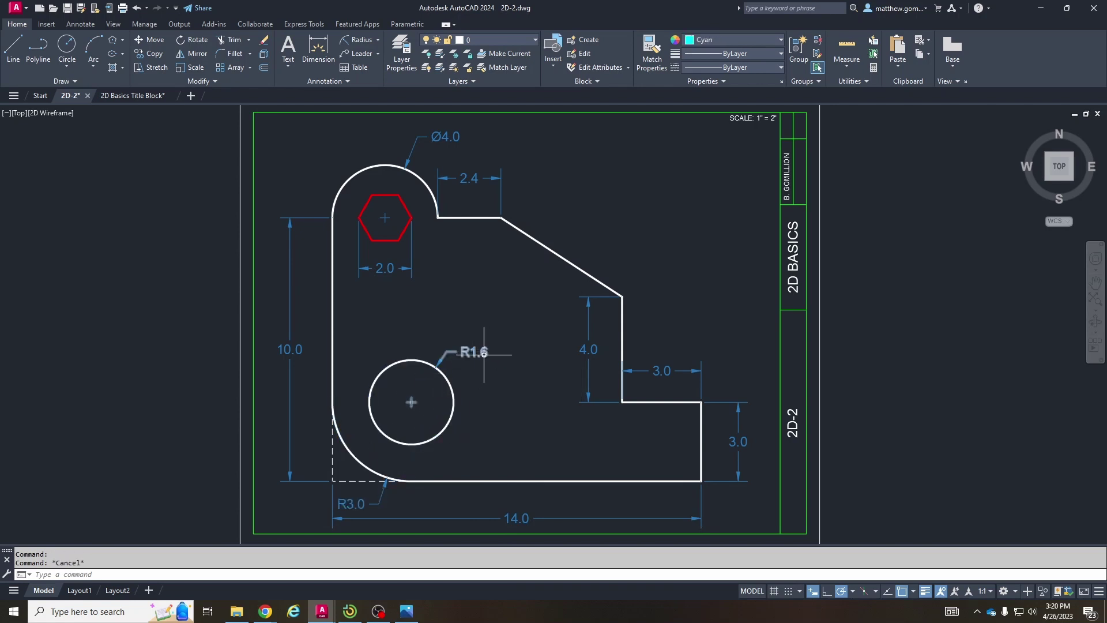
{"action": "key", "text": "Escape"}
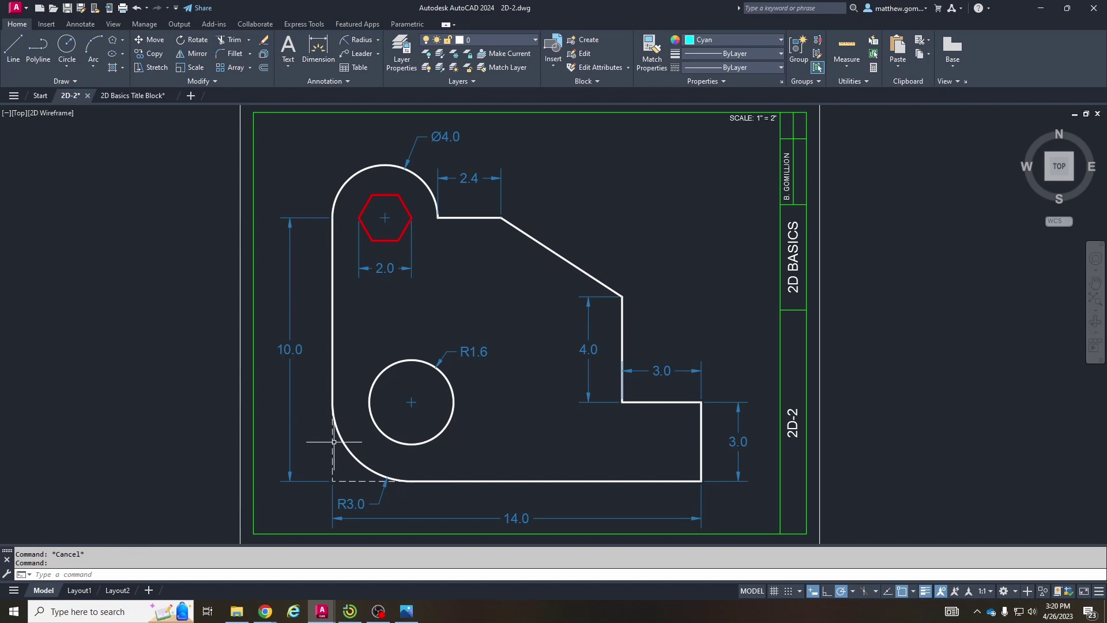
{"action": "left_click", "coordinate": [132, 96]}
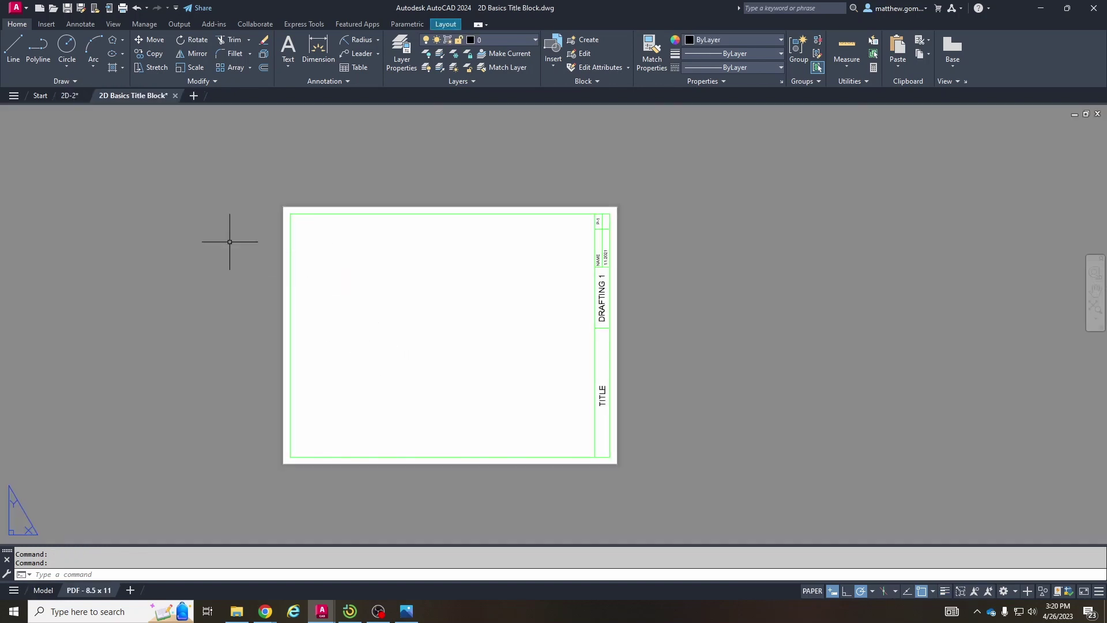
{"action": "left_click", "coordinate": [68, 95]}
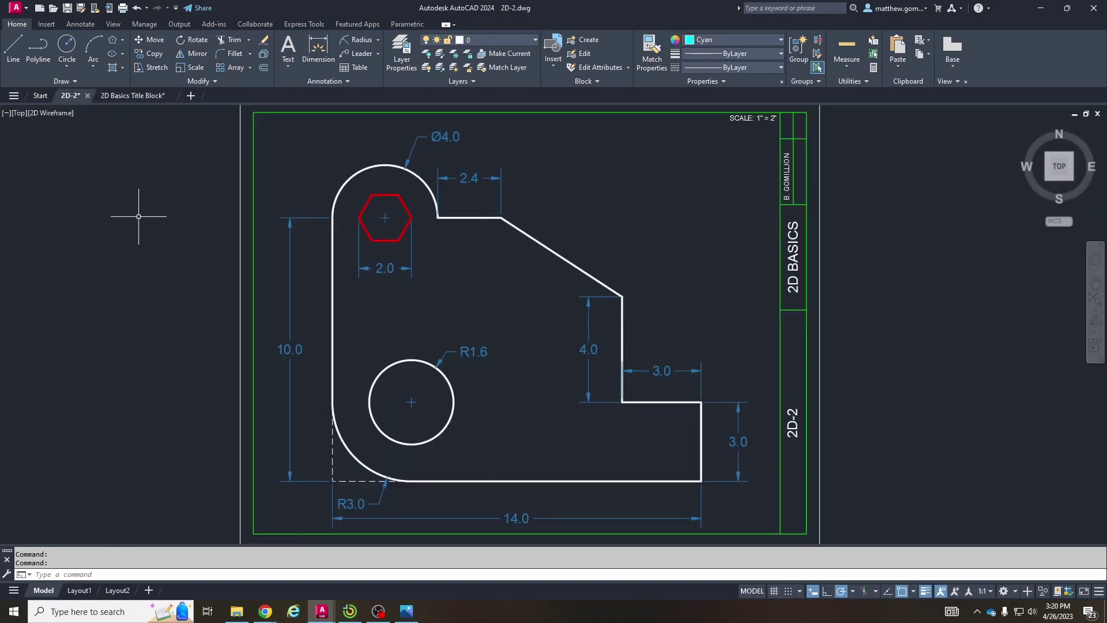
{"action": "left_click", "coordinate": [133, 96]}
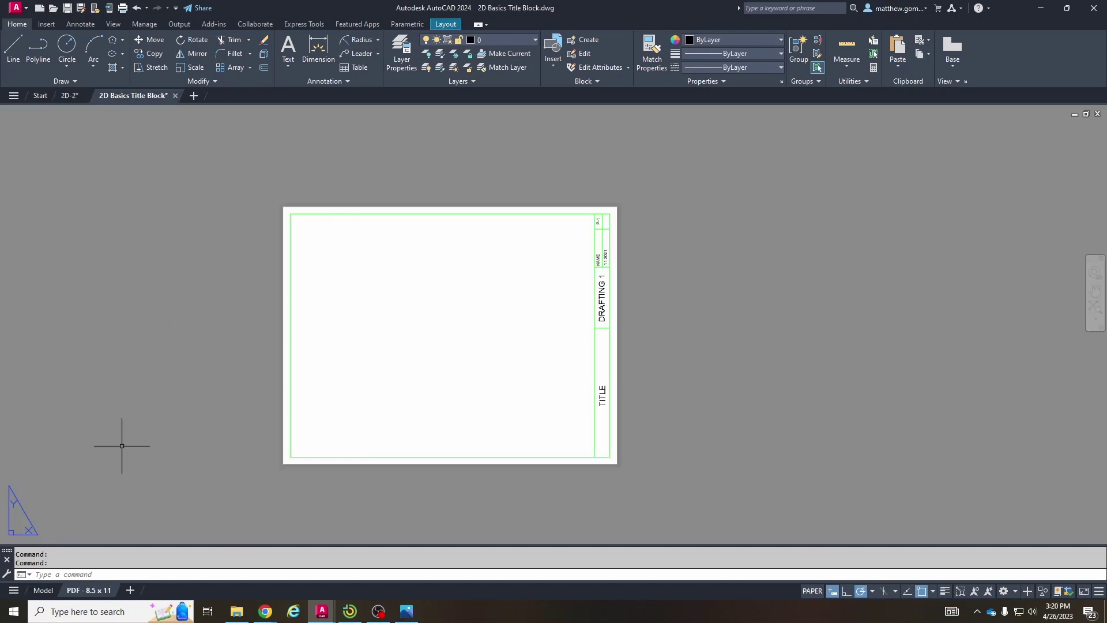
{"action": "left_click", "coordinate": [43, 590]}
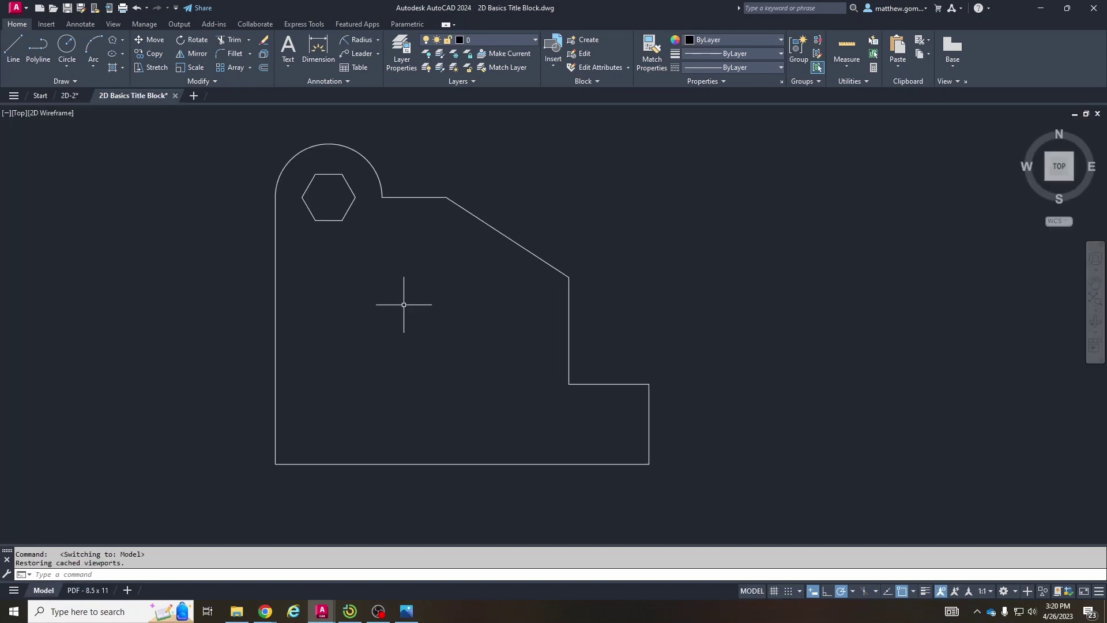
Step: Fillet the bracket's left and bottom edges into a corner
{"action": "left_click", "coordinate": [228, 58]}
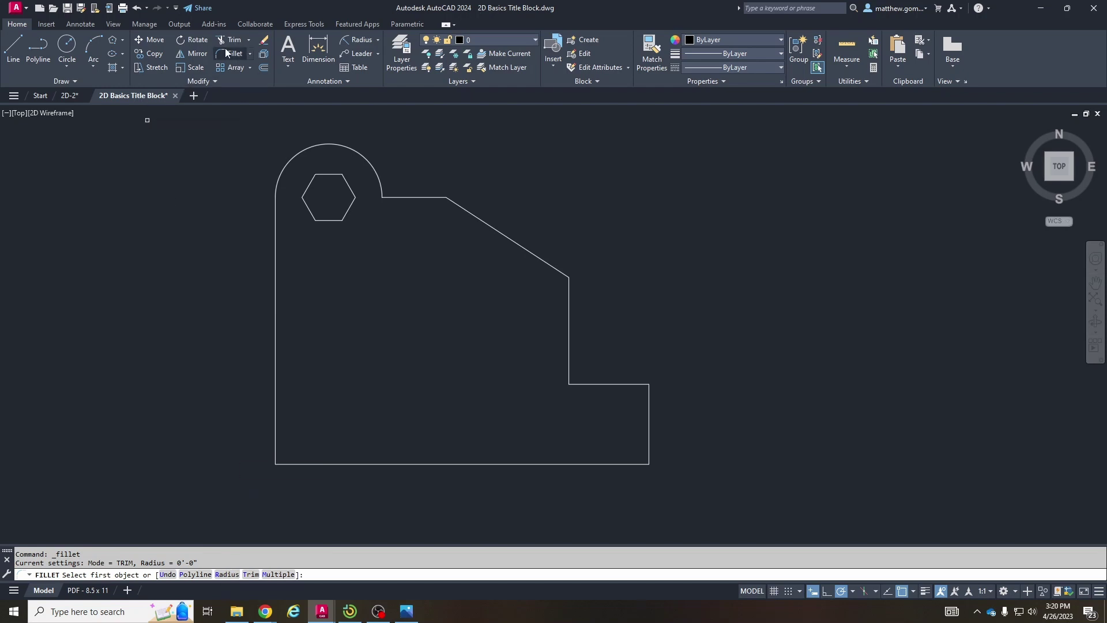
{"action": "left_click", "coordinate": [273, 413]}
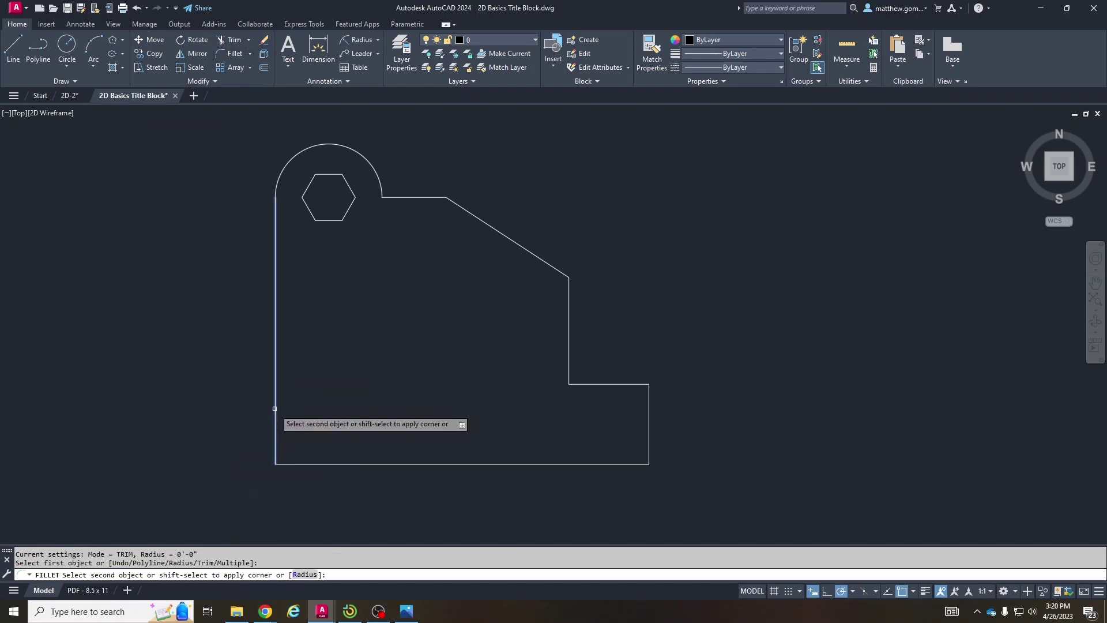
{"action": "left_click", "coordinate": [300, 461]}
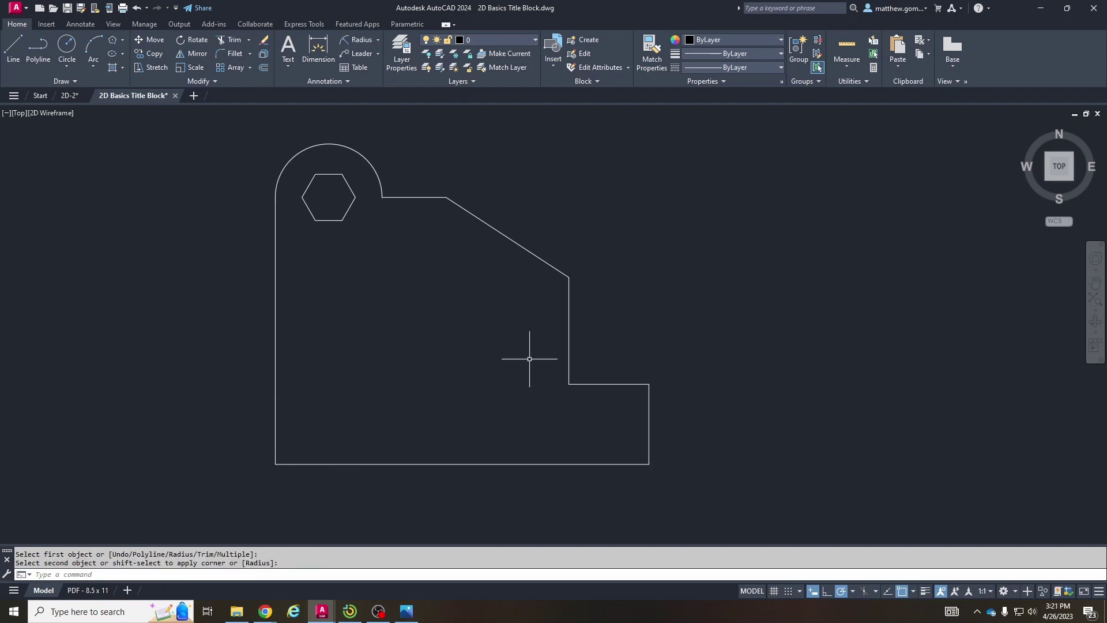
{"action": "middle_click_drag", "start_coordinate": [529, 359], "coordinate": [346, 369]}
Step: Draw a vertical line and a separate horizontal line to the right of the bracket
{"action": "key", "text": "l"}
{"action": "key", "text": "Return"}
{"action": "left_click", "coordinate": [650, 175]}
{"action": "left_click", "coordinate": [651, 266]}
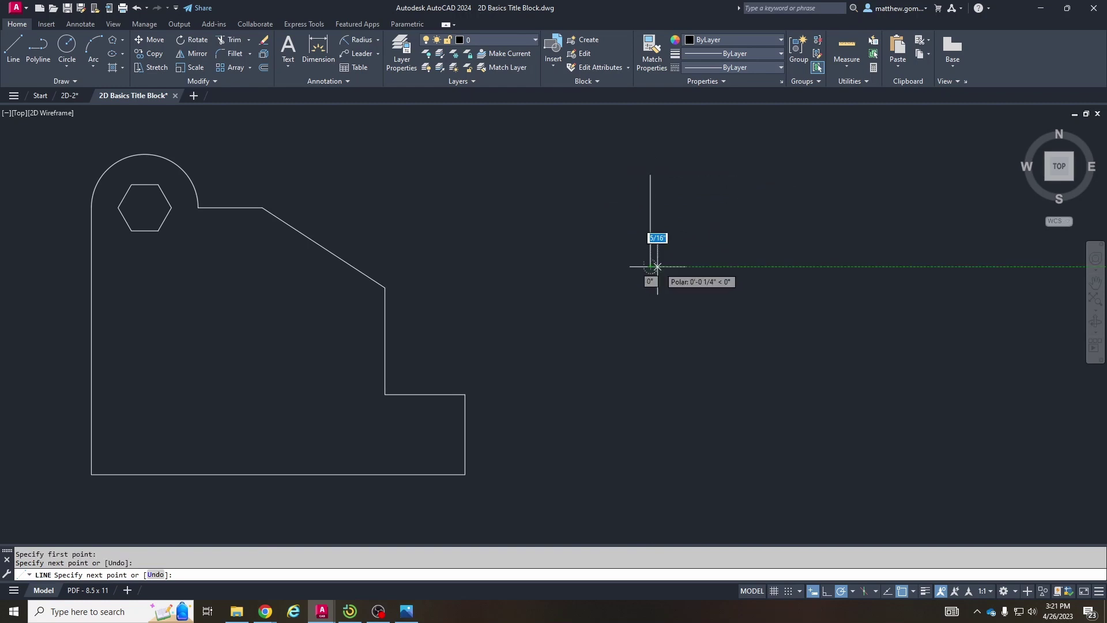
{"action": "key", "text": "Return"}
{"action": "key", "text": "Return"}
{"action": "left_click", "coordinate": [744, 362]}
{"action": "left_click", "coordinate": [860, 362]}
{"action": "key", "text": "Escape"}
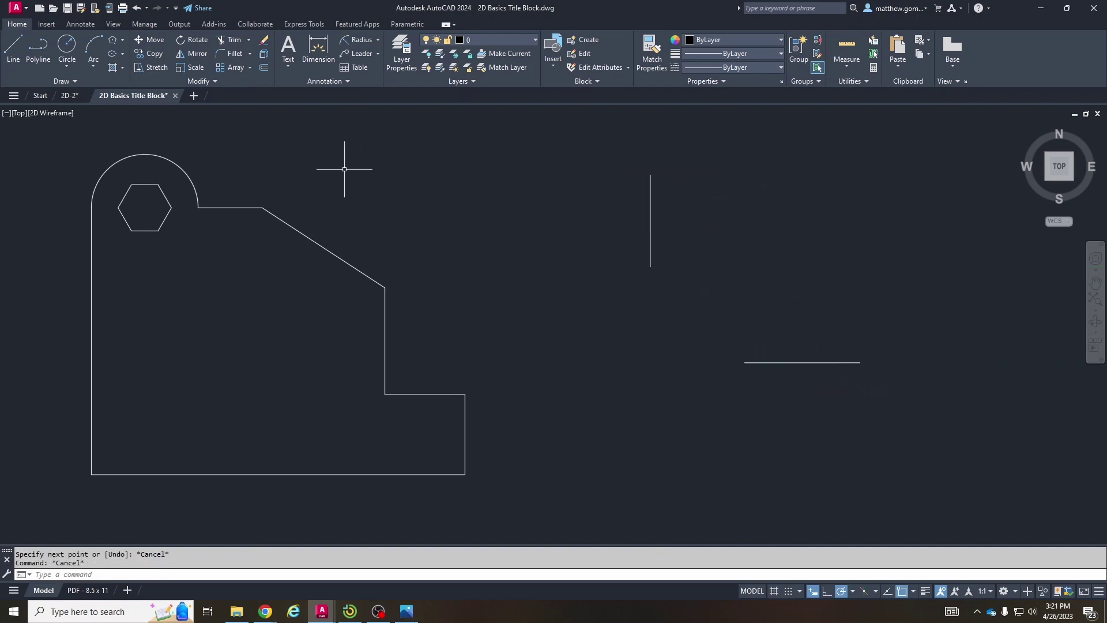
Step: Fillet the two new lines into a corner, then window-select and delete both
{"action": "left_click", "coordinate": [232, 53]}
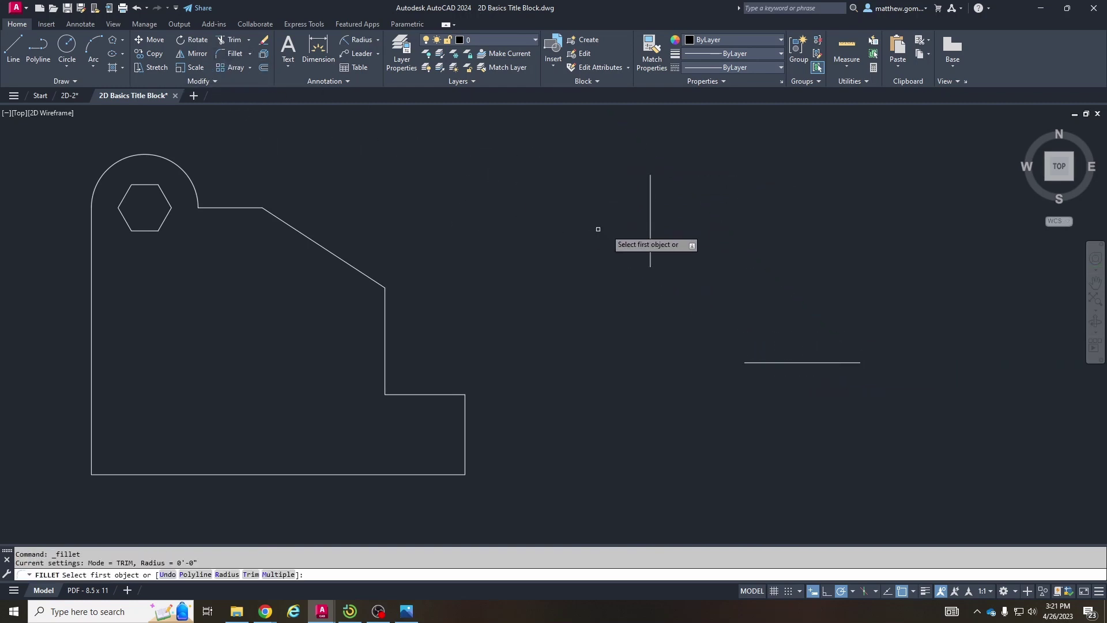
{"action": "left_click", "coordinate": [651, 254]}
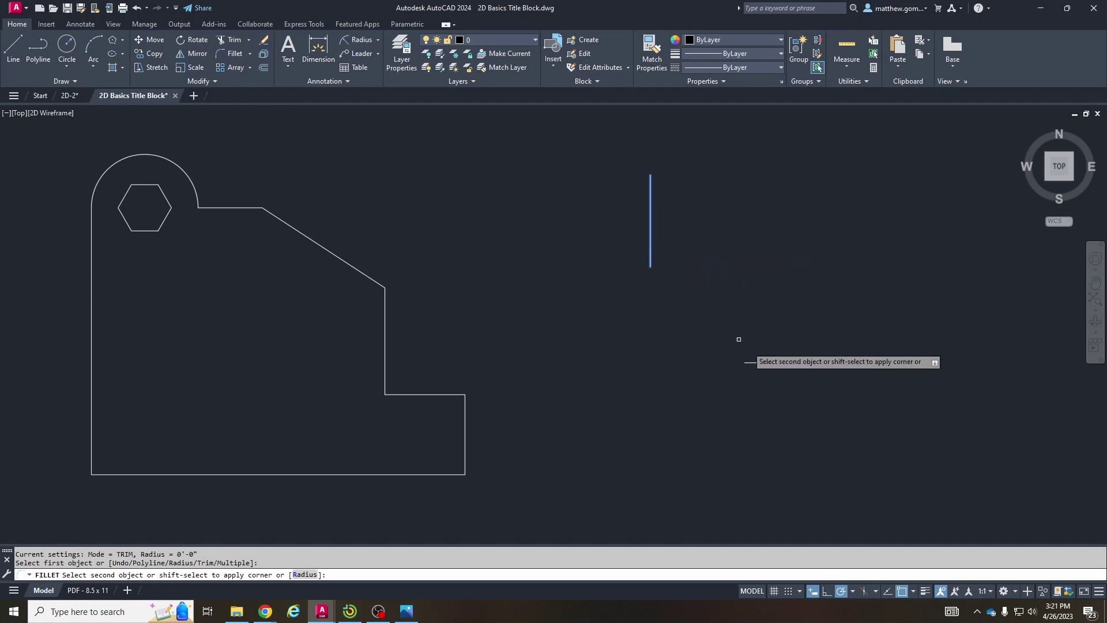
{"action": "left_click", "coordinate": [756, 363]}
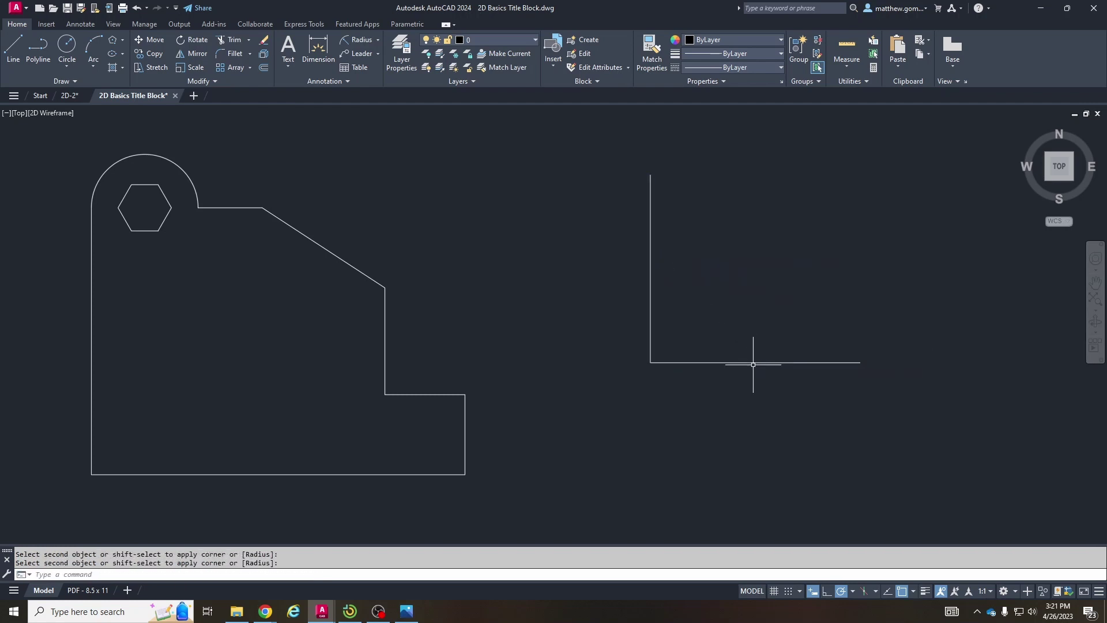
{"action": "left_click", "coordinate": [684, 410]}
{"action": "left_click", "coordinate": [601, 291]}
{"action": "key", "text": "Delete"}
{"action": "middle_click_drag", "start_coordinate": [224, 345], "coordinate": [358, 334]}
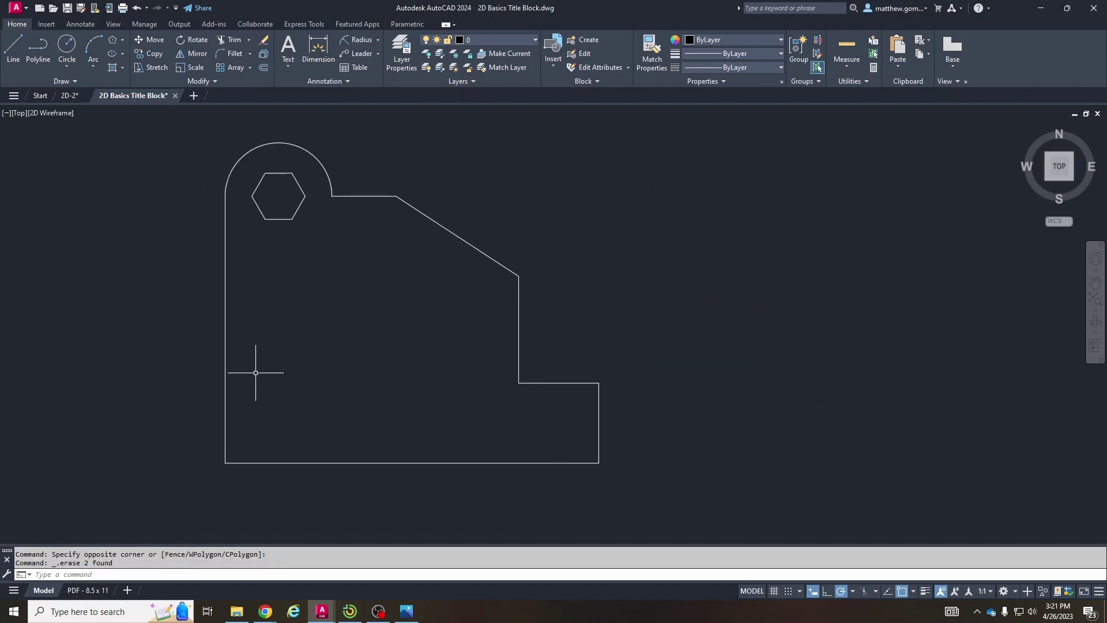
Step: Fillet the bracket's left and bottom edges with radius 3, then switch to the 2D-2 drawing
{"action": "left_click", "coordinate": [238, 56]}
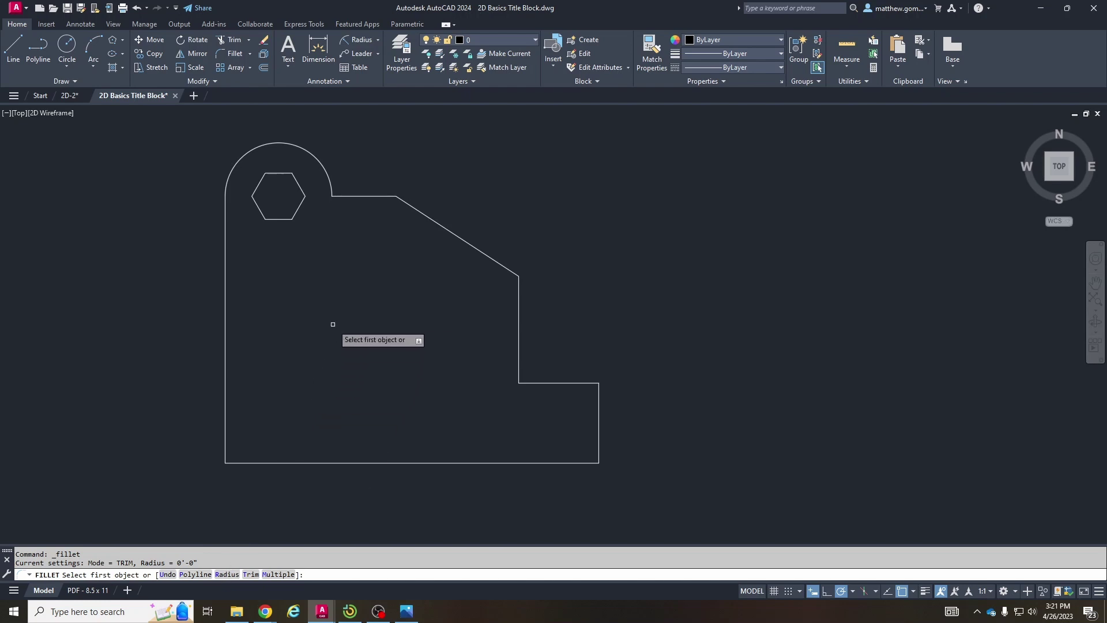
{"action": "key", "text": "Return"}
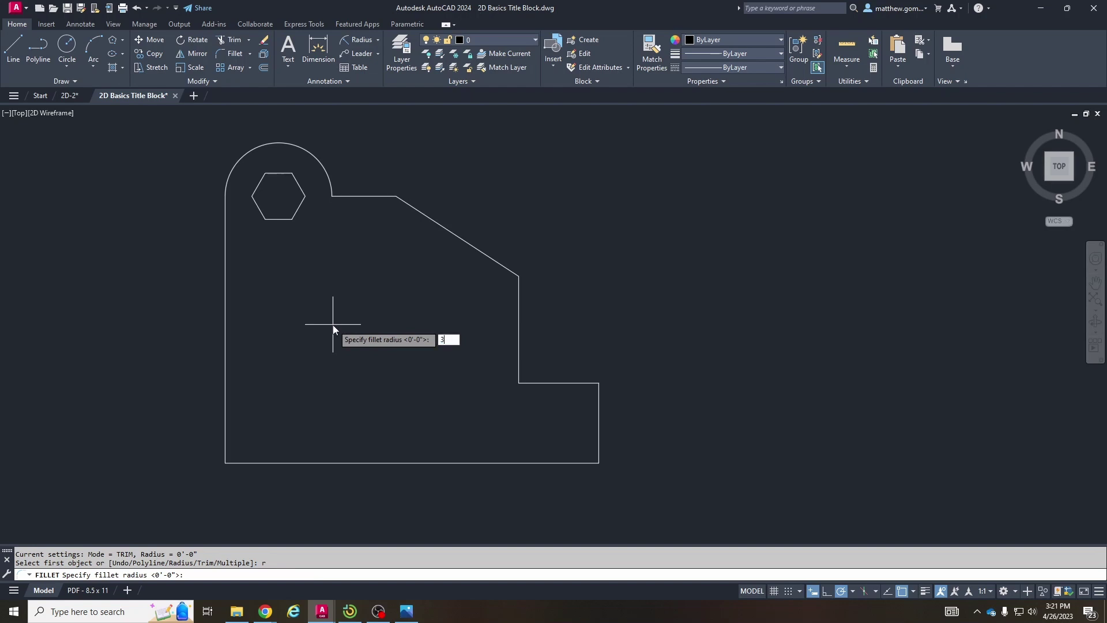
{"action": "key", "text": "Return"}
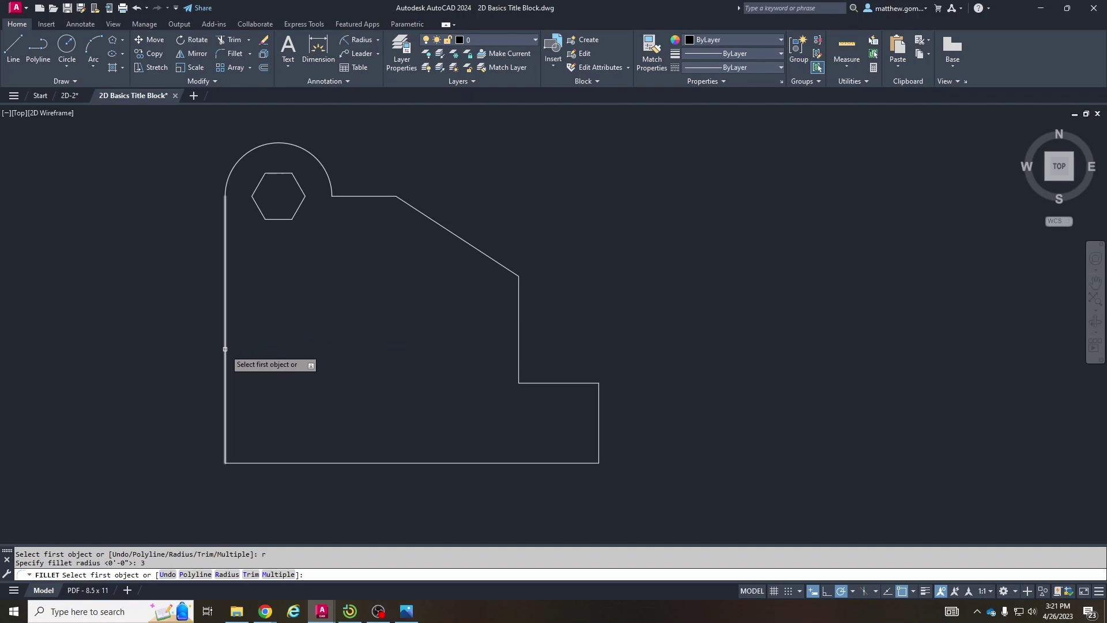
{"action": "left_click", "coordinate": [225, 349]}
{"action": "left_click", "coordinate": [262, 462]}
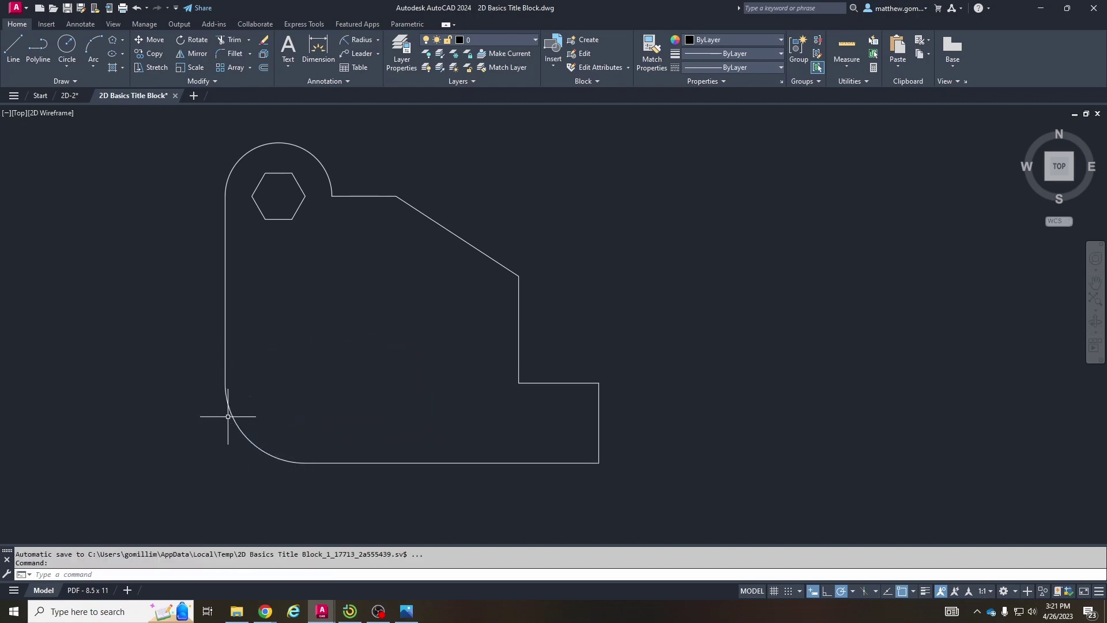
{"action": "left_click", "coordinate": [72, 96]}
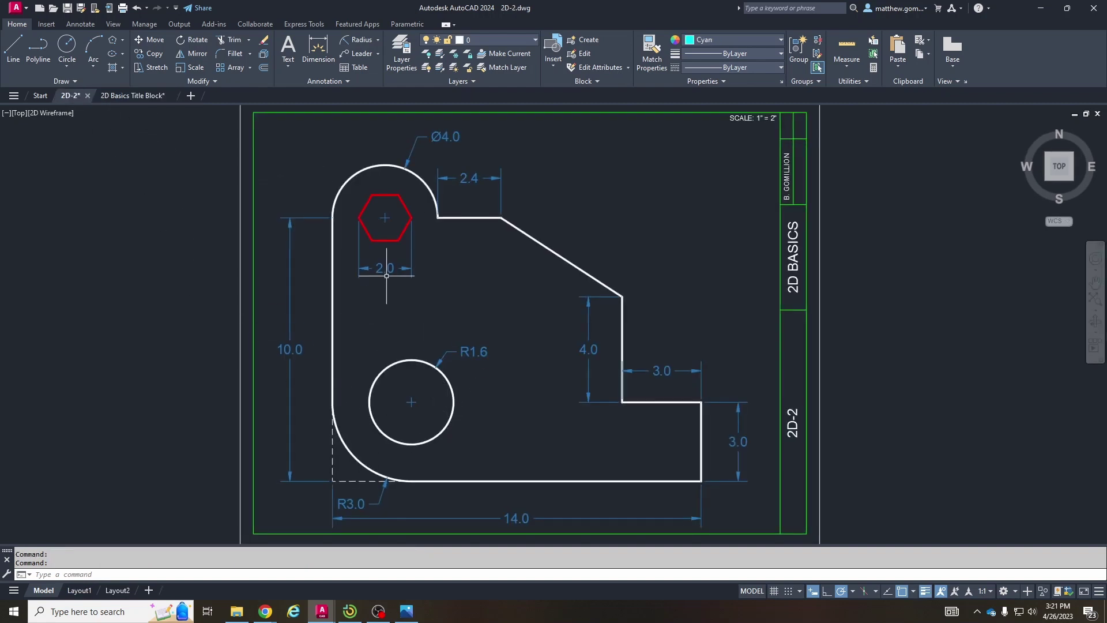
Step: Set the 2D-2 hexagon's colour back to ByLayer
{"action": "left_click", "coordinate": [397, 242]}
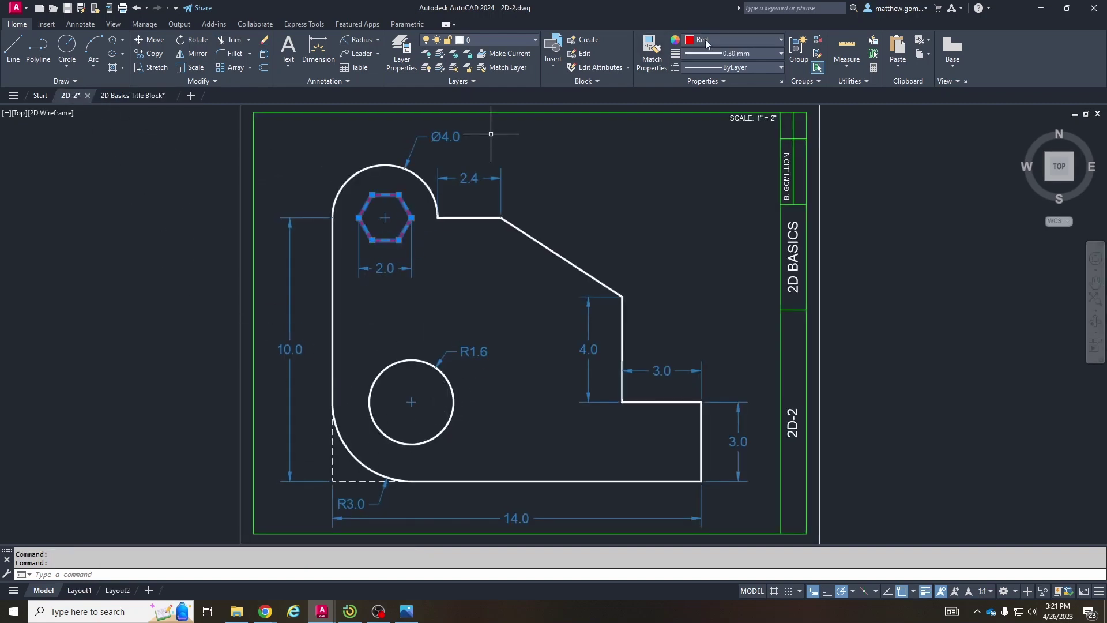
{"action": "left_click", "coordinate": [732, 39]}
{"action": "left_click", "coordinate": [709, 57]}
{"action": "key", "text": "Escape"}
{"action": "key", "text": "Escape"}
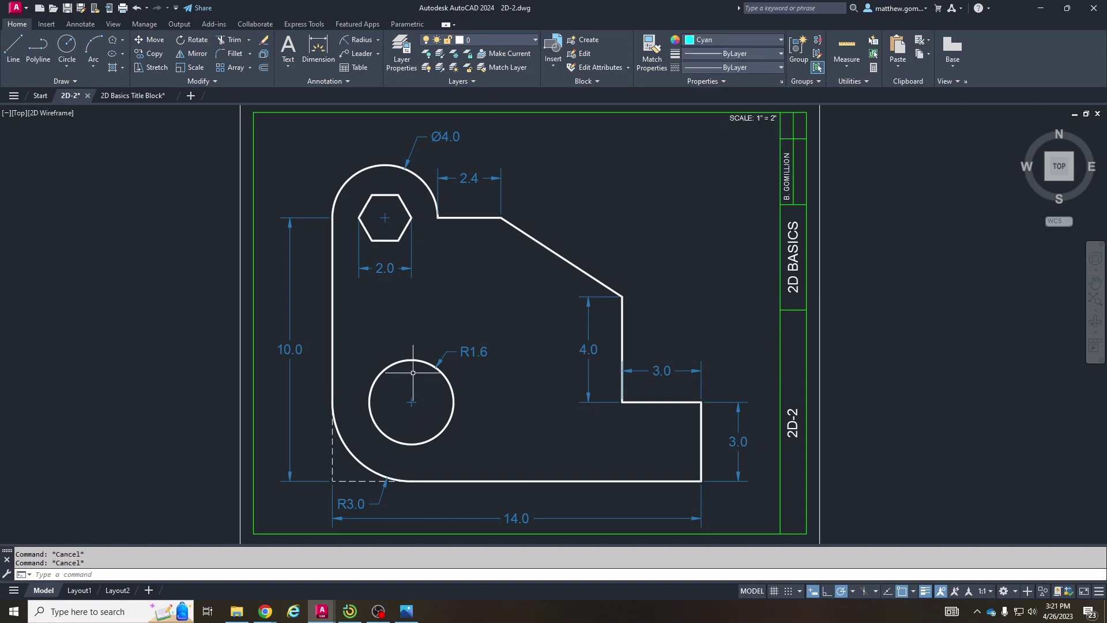
Step: Inspect the R1.6 circle and R3.0 arc, then return to the 2D Basics Title Block drawing
{"action": "left_click", "coordinate": [403, 363]}
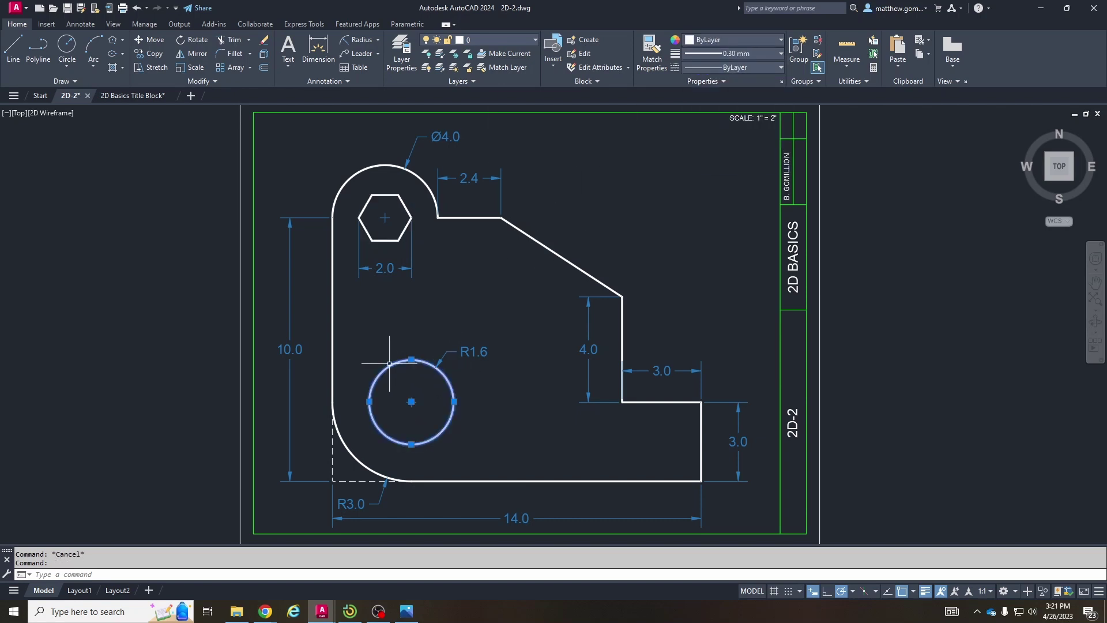
{"action": "left_click", "coordinate": [356, 456]}
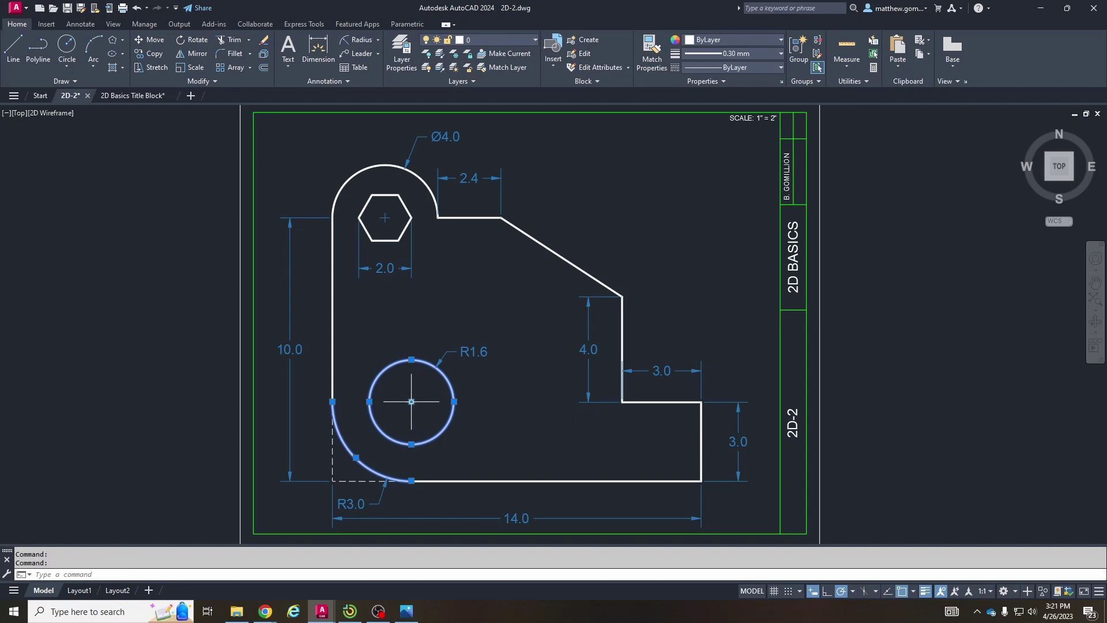
{"action": "key", "text": "Escape"}
{"action": "key", "text": "Escape"}
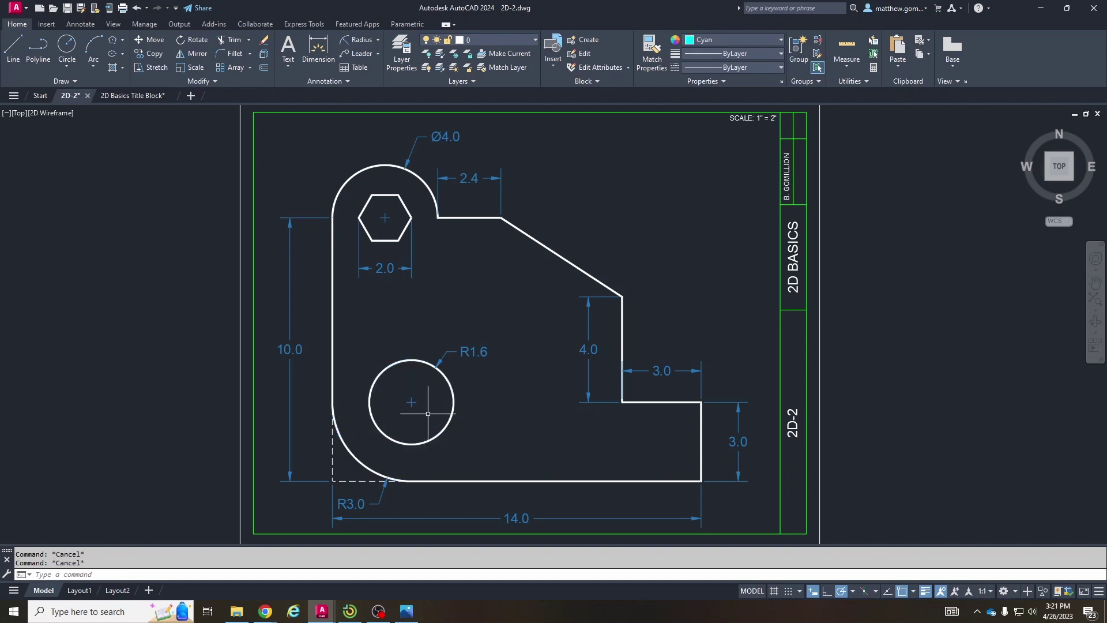
{"action": "left_click", "coordinate": [383, 470]}
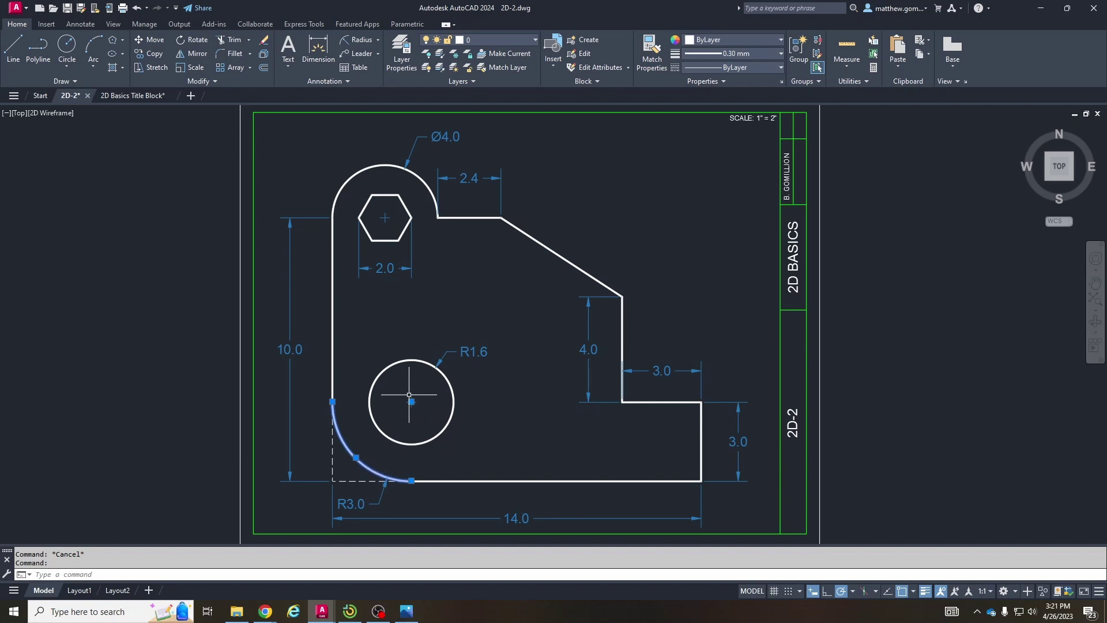
{"action": "left_click", "coordinate": [133, 96]}
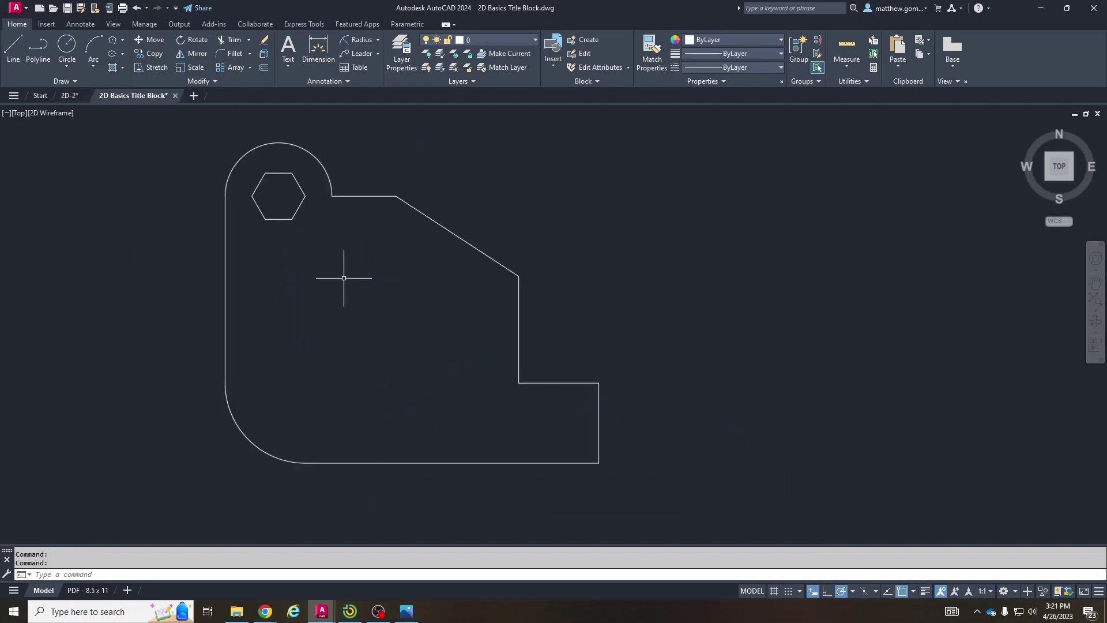
Step: Draw a radius 1.6 Center-Radius circle at the lower-left fillet's arc centre, then switch to 2D-2
{"action": "left_click", "coordinate": [70, 66]}
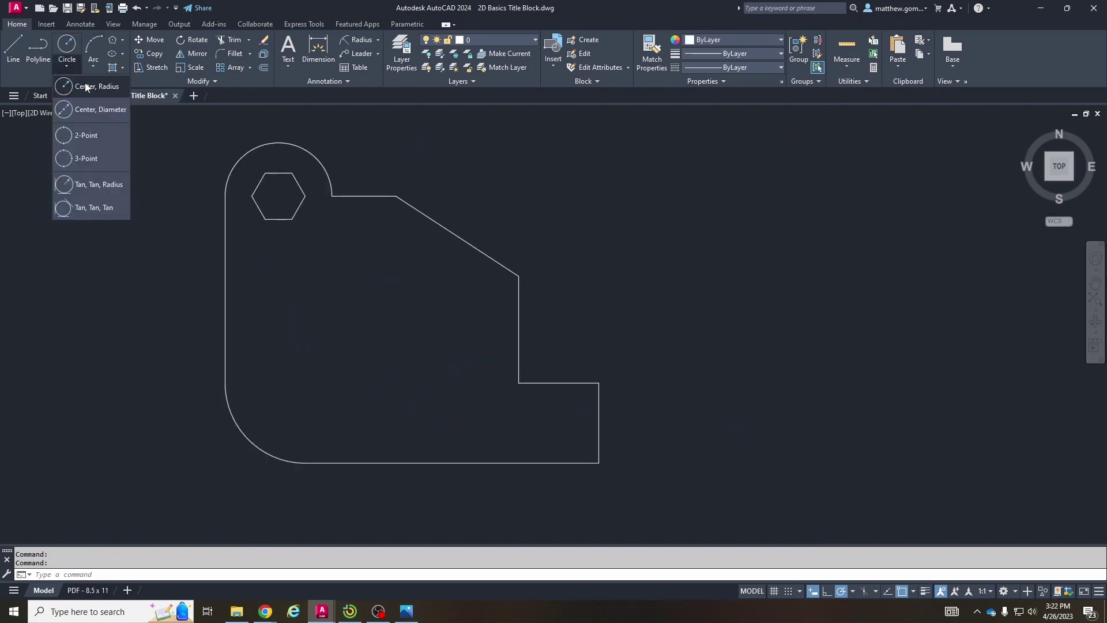
{"action": "left_click", "coordinate": [82, 86]}
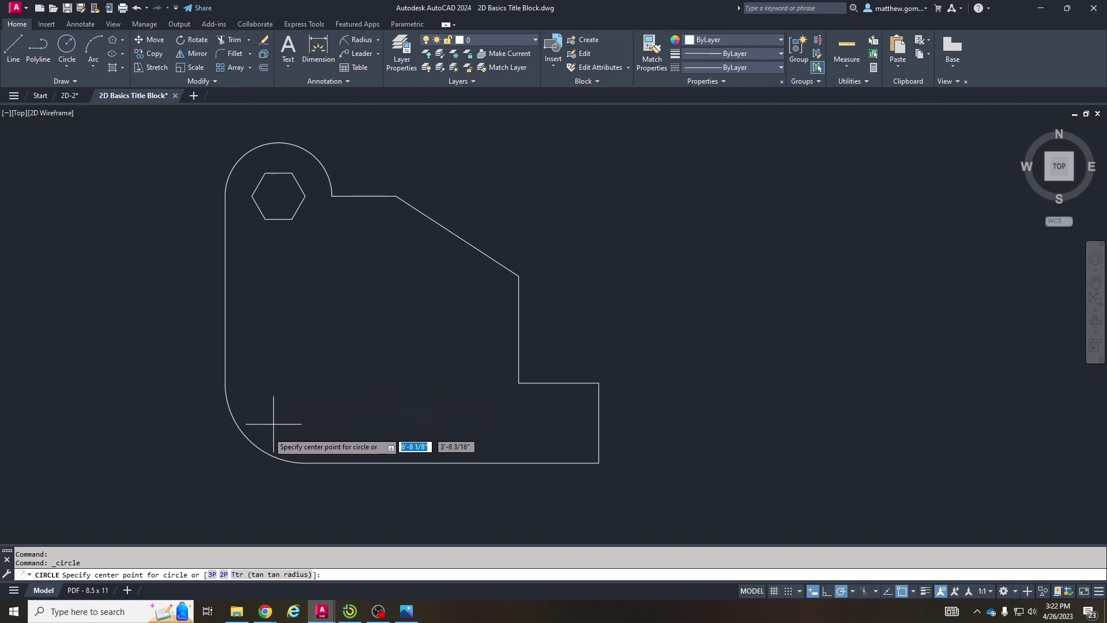
{"action": "left_click", "coordinate": [305, 382]}
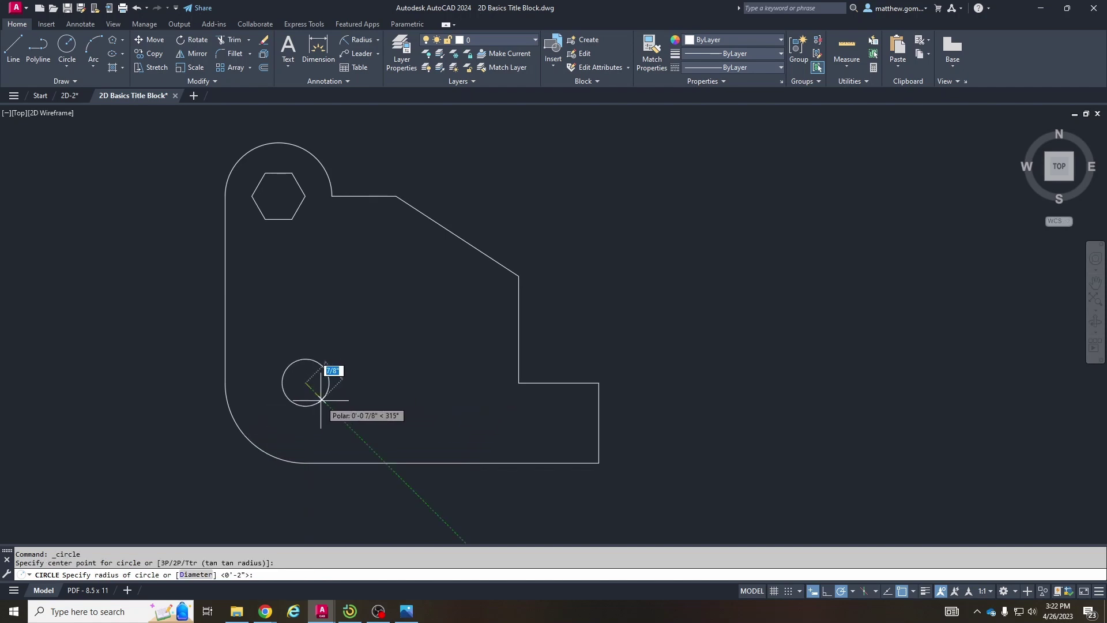
{"action": "type", "text": "1"}
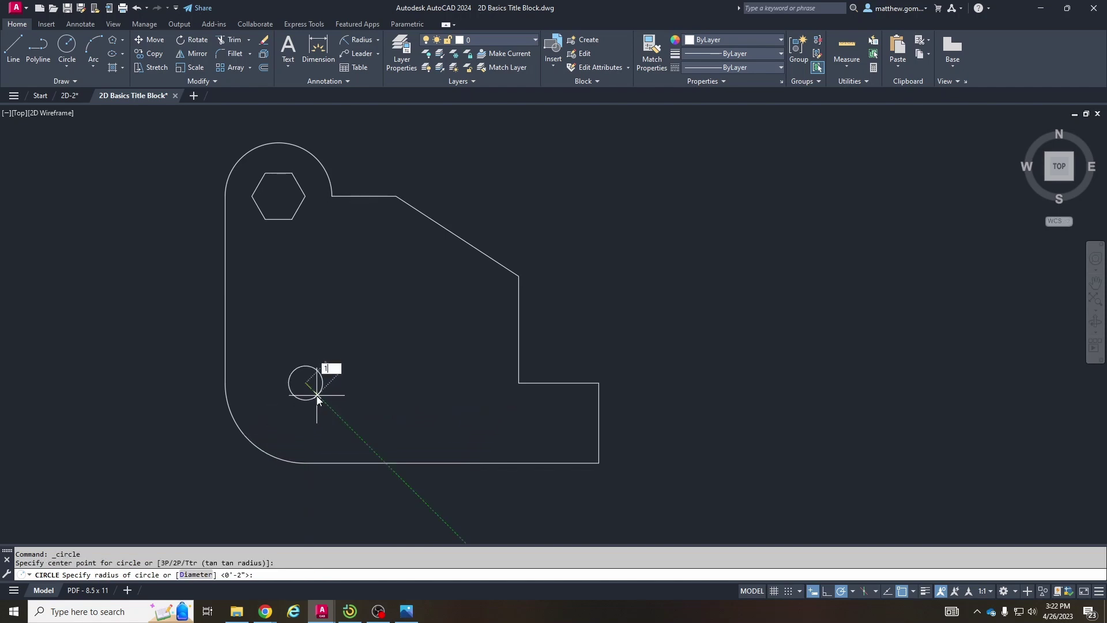
{"action": "type", "text": ".6"}
{"action": "key", "text": "Return"}
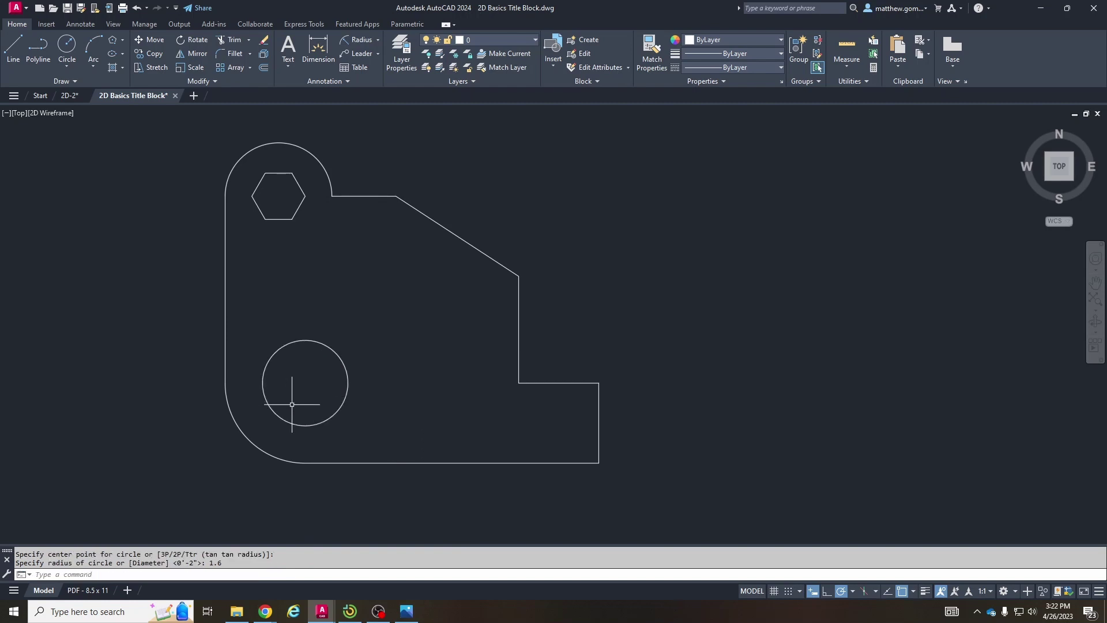
{"action": "middle_click_drag", "start_coordinate": [296, 396], "coordinate": [242, 414]}
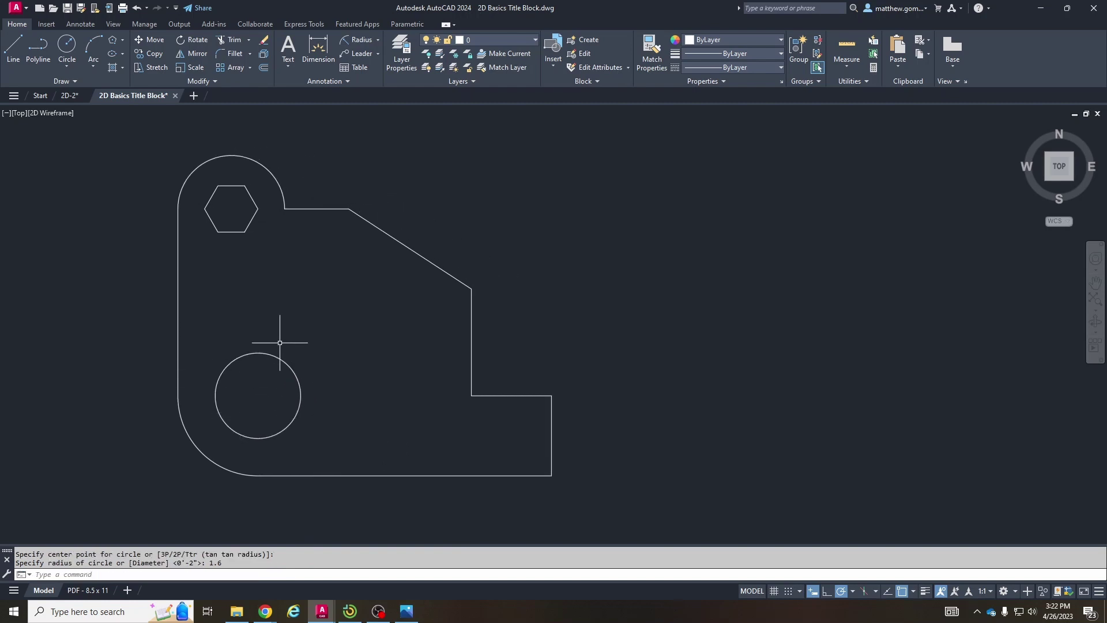
{"action": "left_click", "coordinate": [68, 95]}
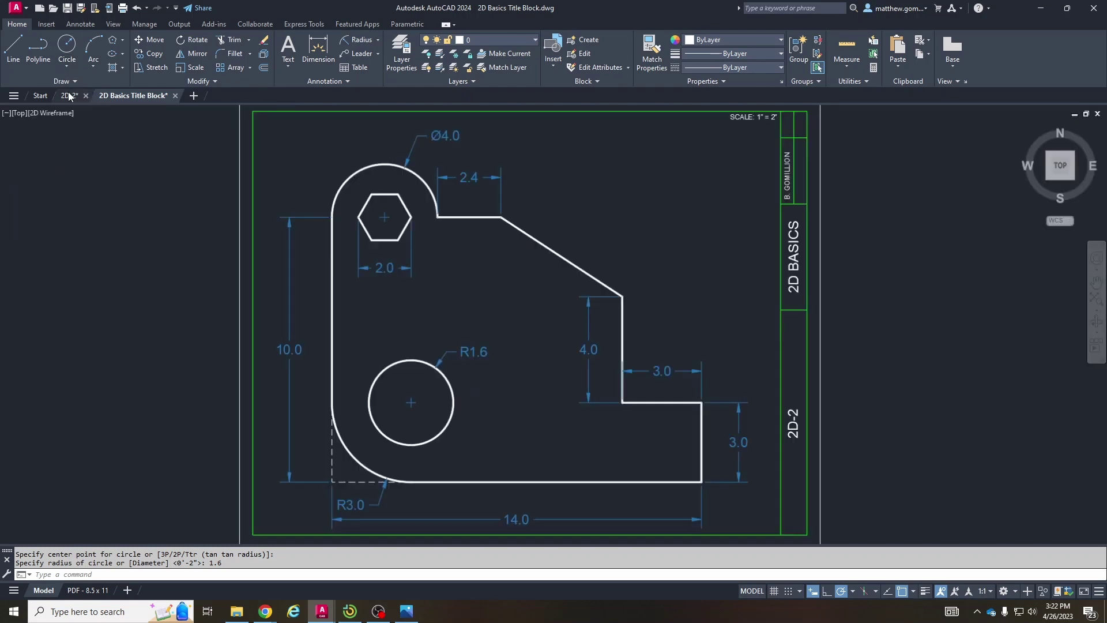
Step: Inspect the dashed corner lines in 2D-2, then go back to the 2D Basics Title Block bracket
{"action": "left_click", "coordinate": [363, 480]}
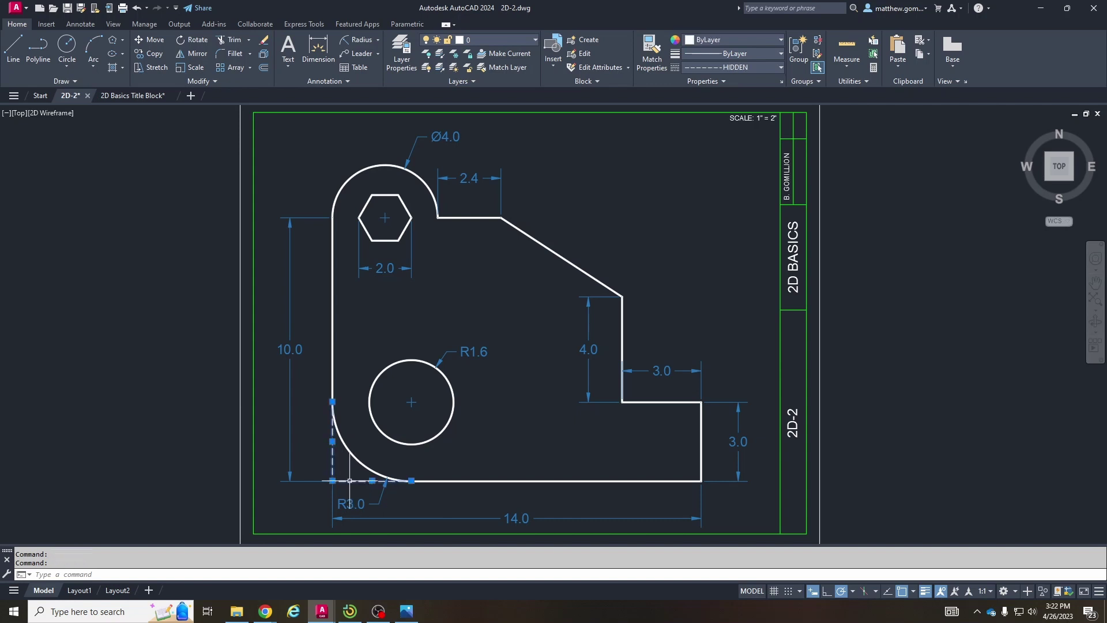
{"action": "key", "text": "Escape"}
{"action": "key", "text": "Escape"}
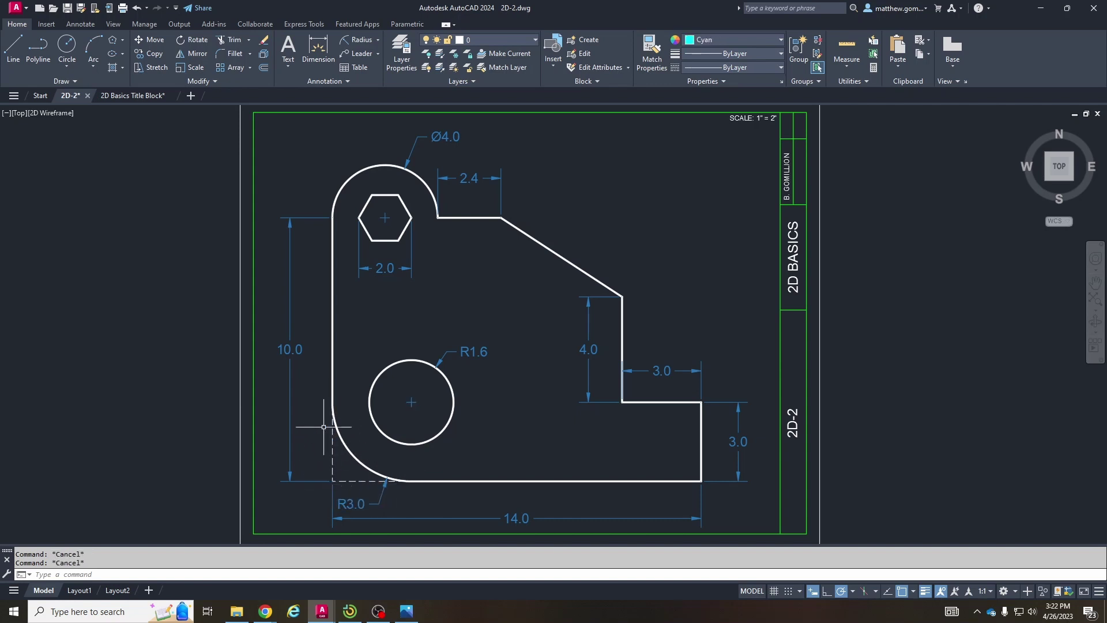
{"action": "left_click", "coordinate": [132, 96]}
{"action": "middle_click_drag", "start_coordinate": [203, 375], "coordinate": [267, 366]}
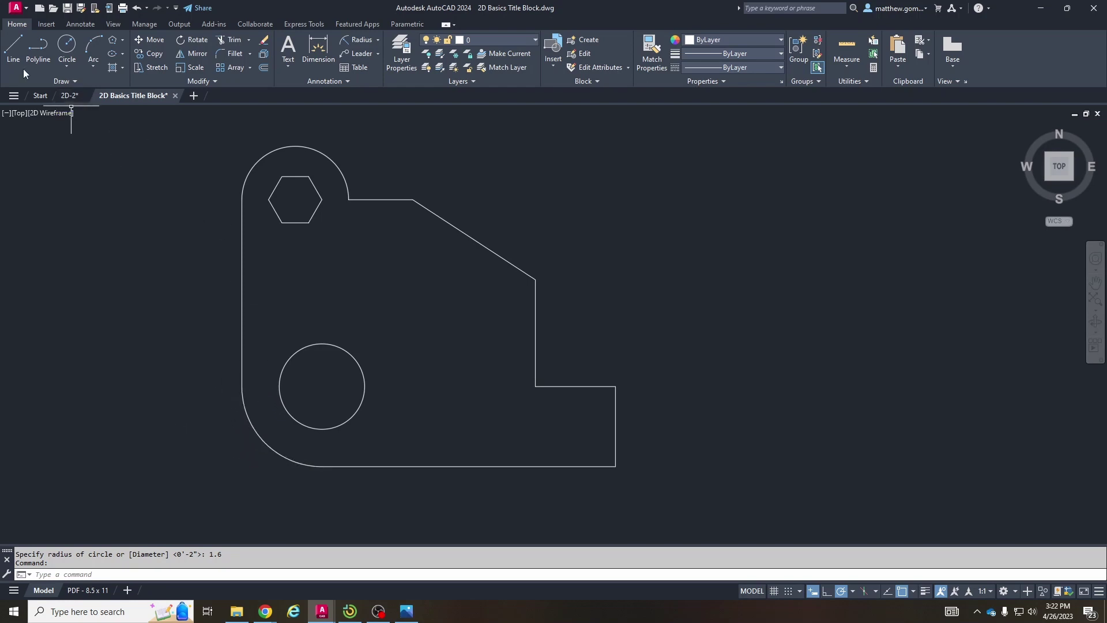
Step: Draw a 3-unit vertical line down from the fillet's top end, then a line to its bottom end
{"action": "left_click", "coordinate": [14, 46]}
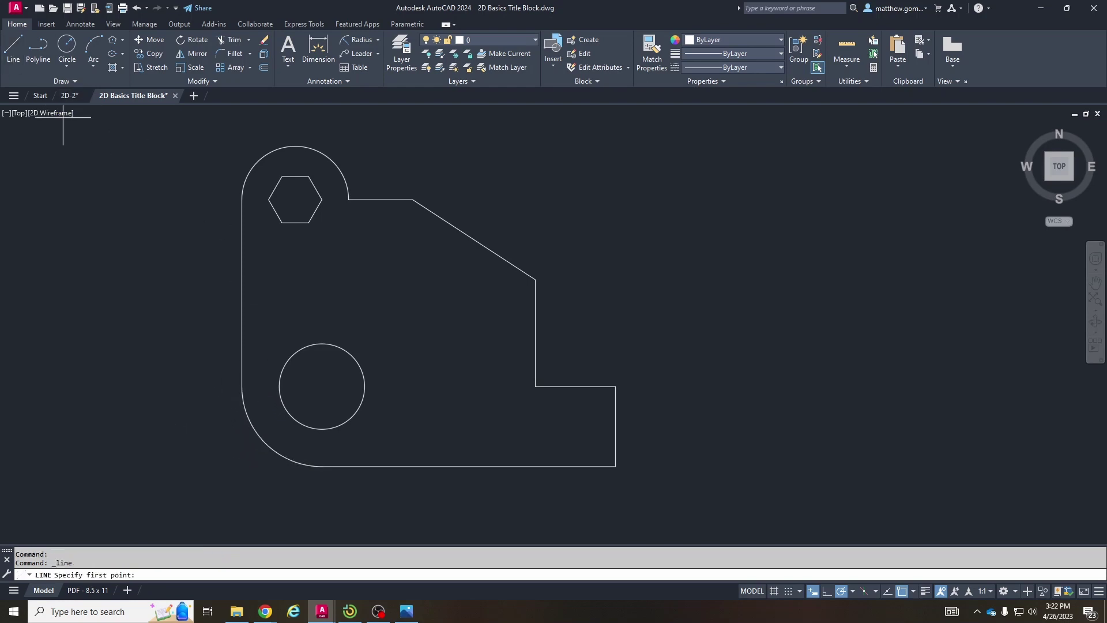
{"action": "left_click", "coordinate": [242, 386]}
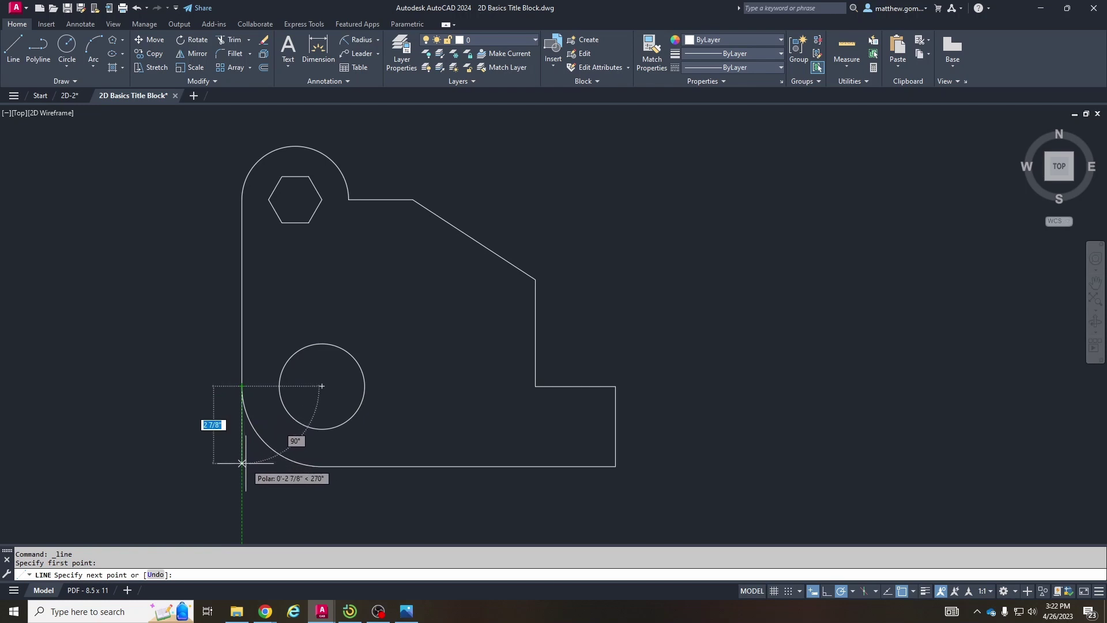
{"action": "type", "text": "3"}
{"action": "key", "text": "Return"}
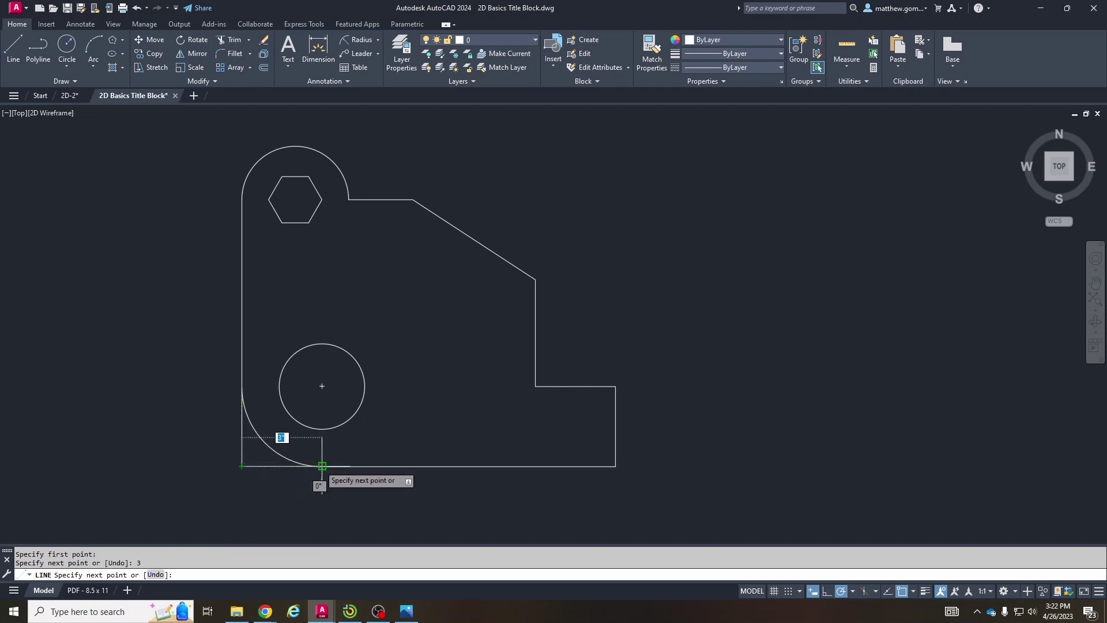
{"action": "left_click", "coordinate": [316, 466]}
{"action": "key", "text": "Escape"}
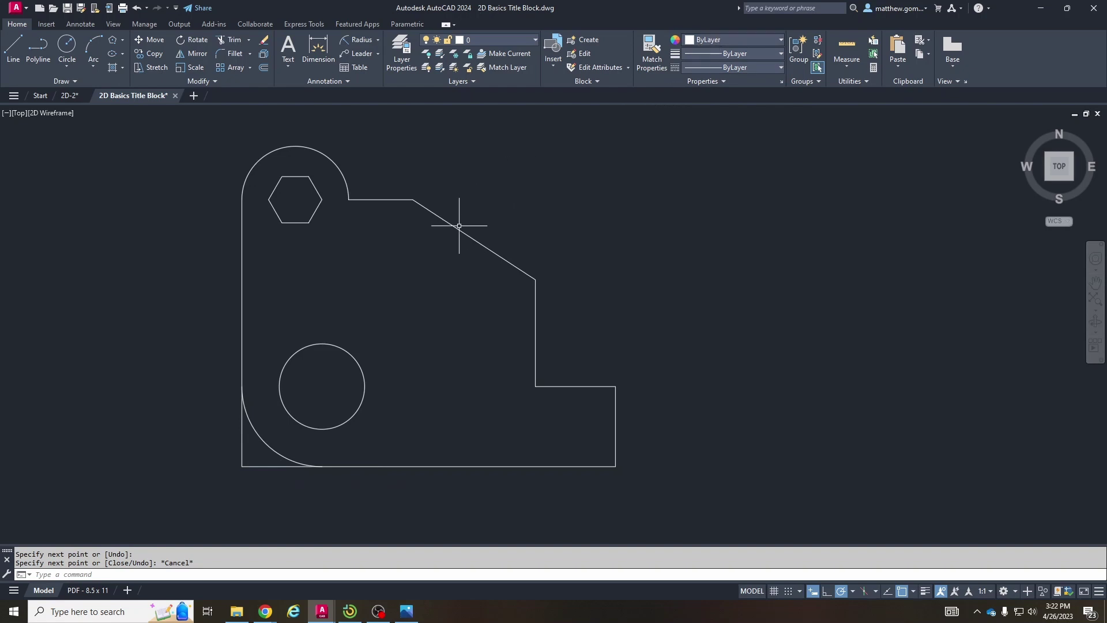
{"action": "left_click", "coordinate": [708, 39]}
{"action": "left_click", "coordinate": [709, 39]}
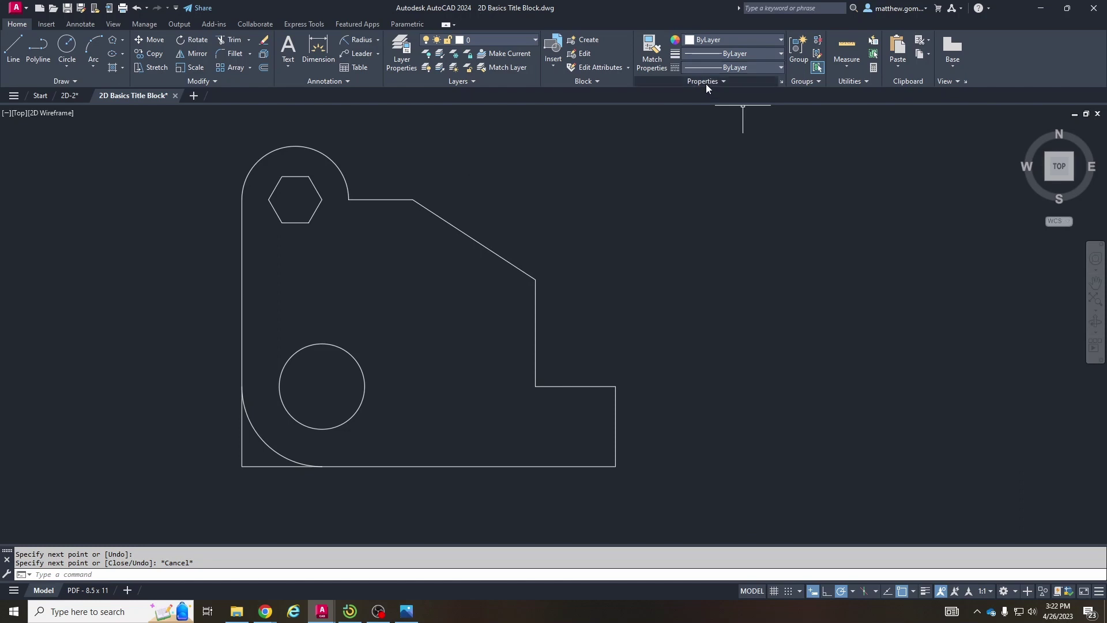
{"action": "left_click", "coordinate": [495, 210]}
{"action": "left_click", "coordinate": [445, 240]}
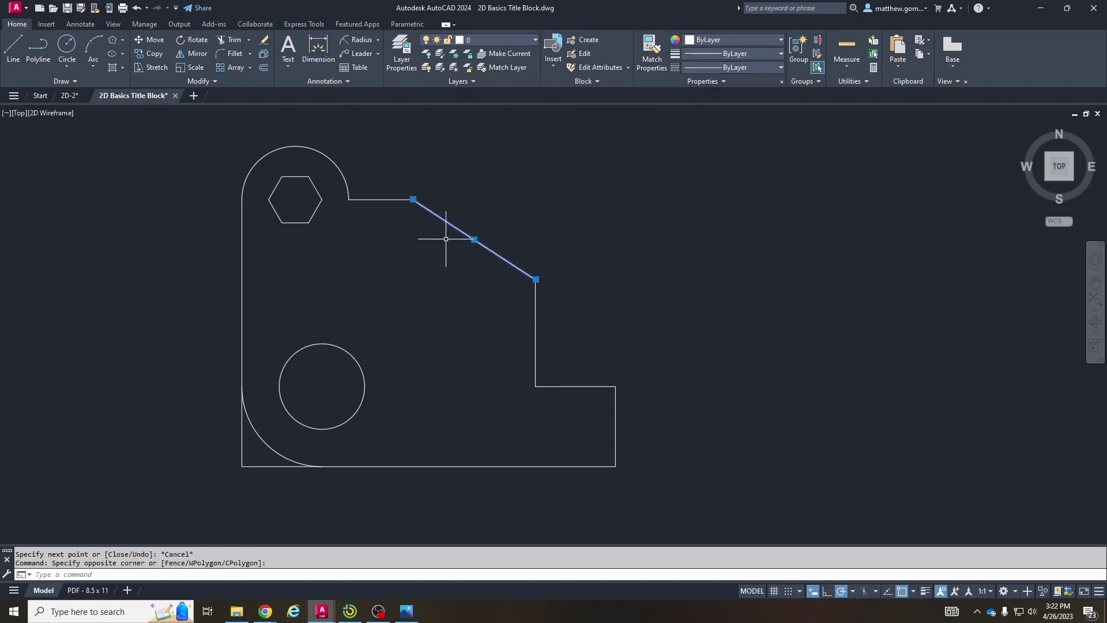
{"action": "left_click", "coordinate": [708, 40]}
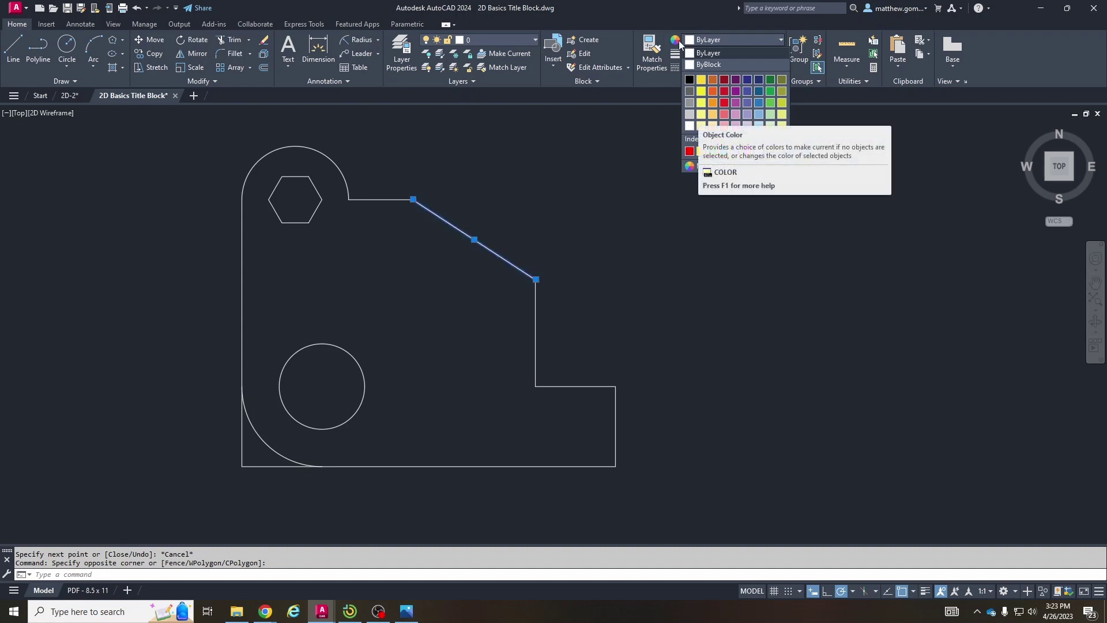
{"action": "left_click", "coordinate": [700, 39]}
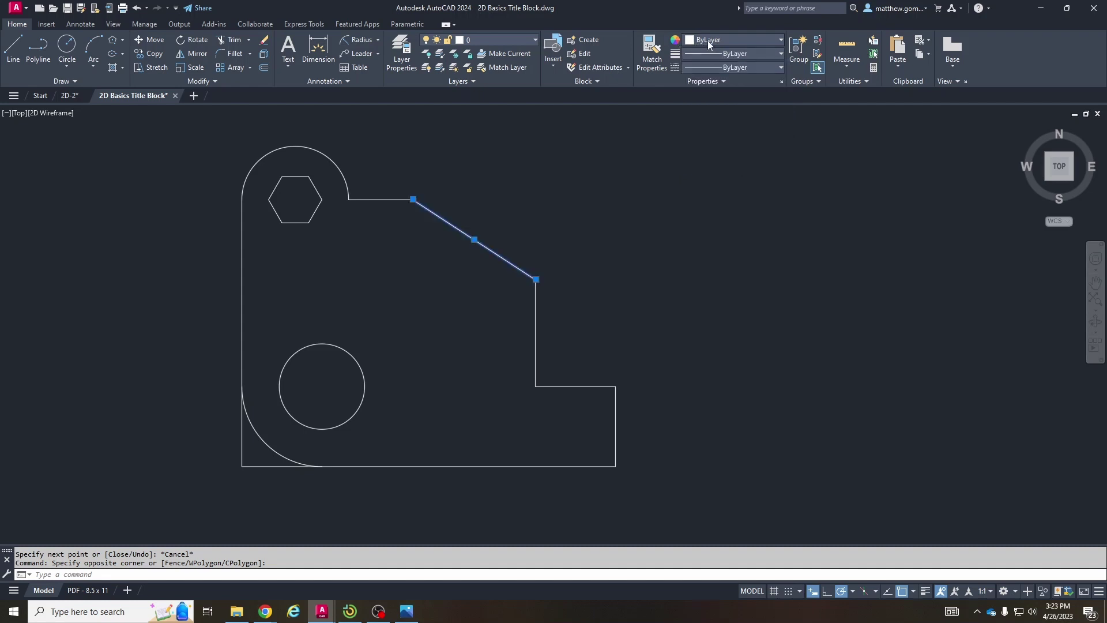
{"action": "left_click", "coordinate": [701, 54]}
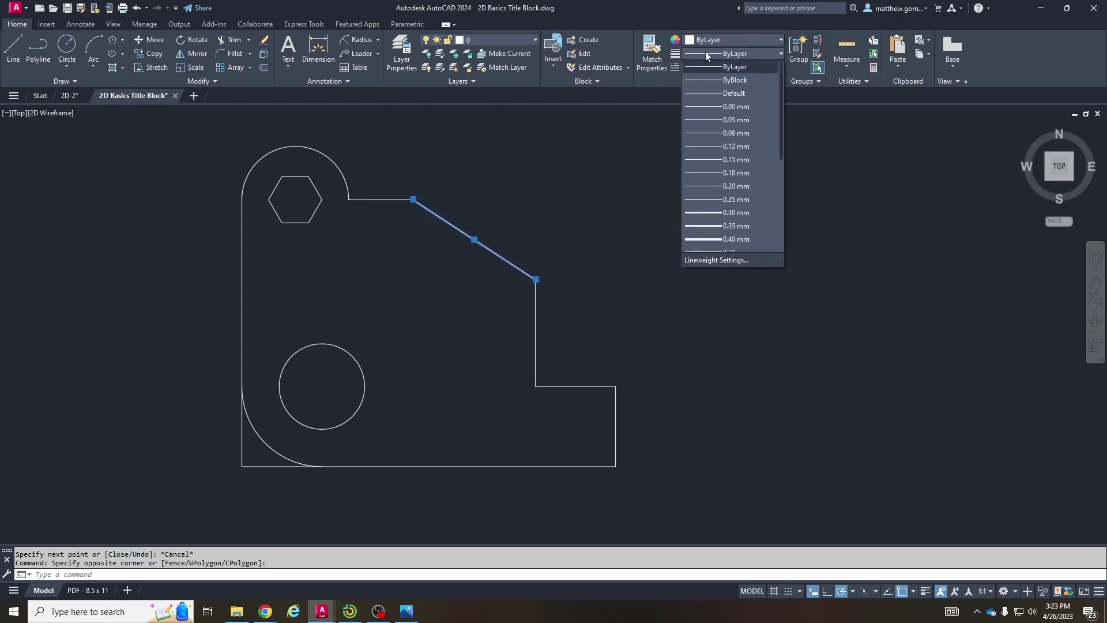
{"action": "left_click", "coordinate": [705, 54]}
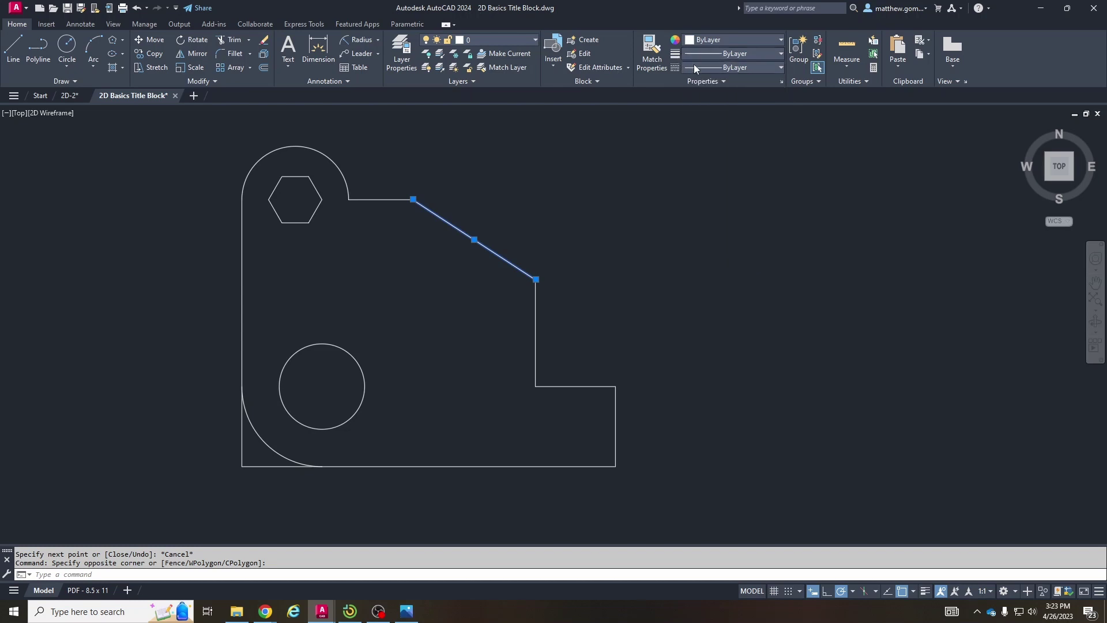
{"action": "left_click", "coordinate": [697, 67]}
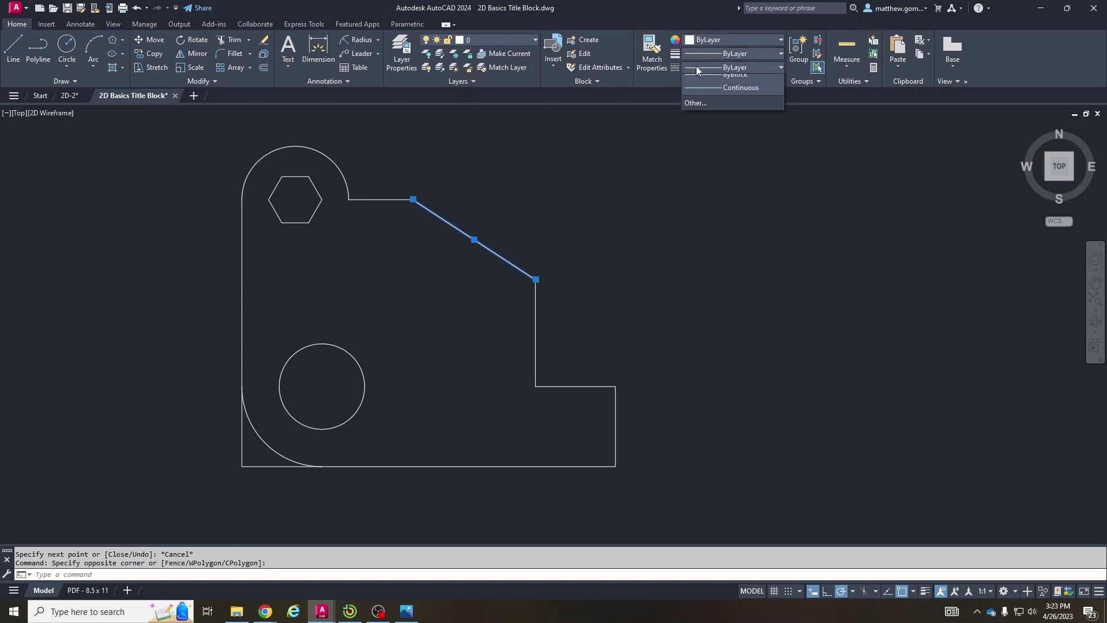
{"action": "left_click", "coordinate": [697, 67]}
{"action": "key", "text": "Escape"}
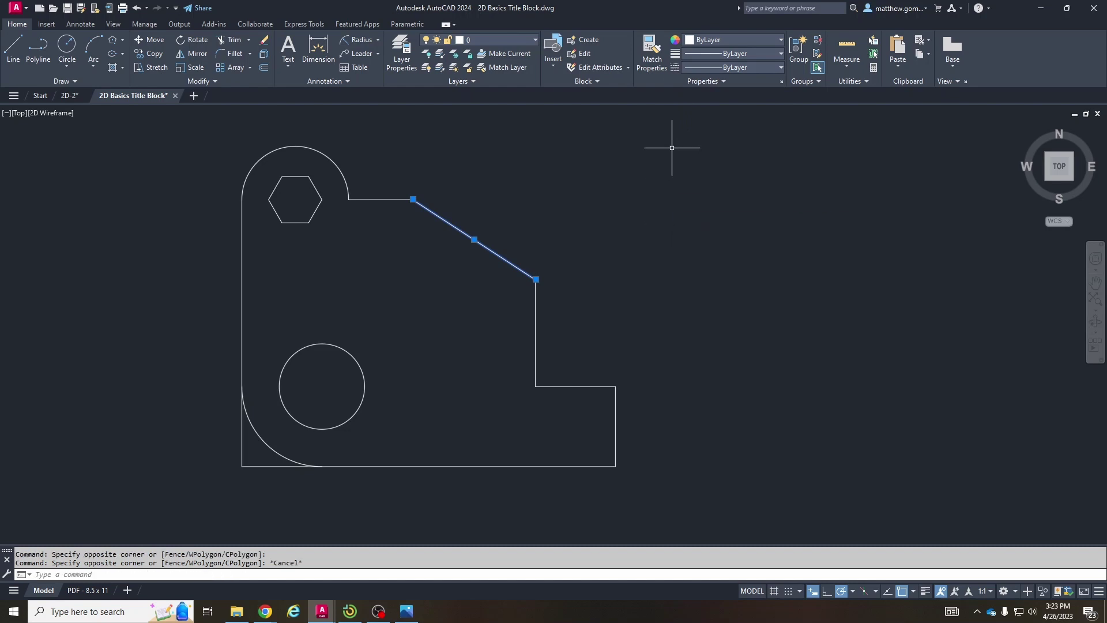
{"action": "key", "text": "Escape"}
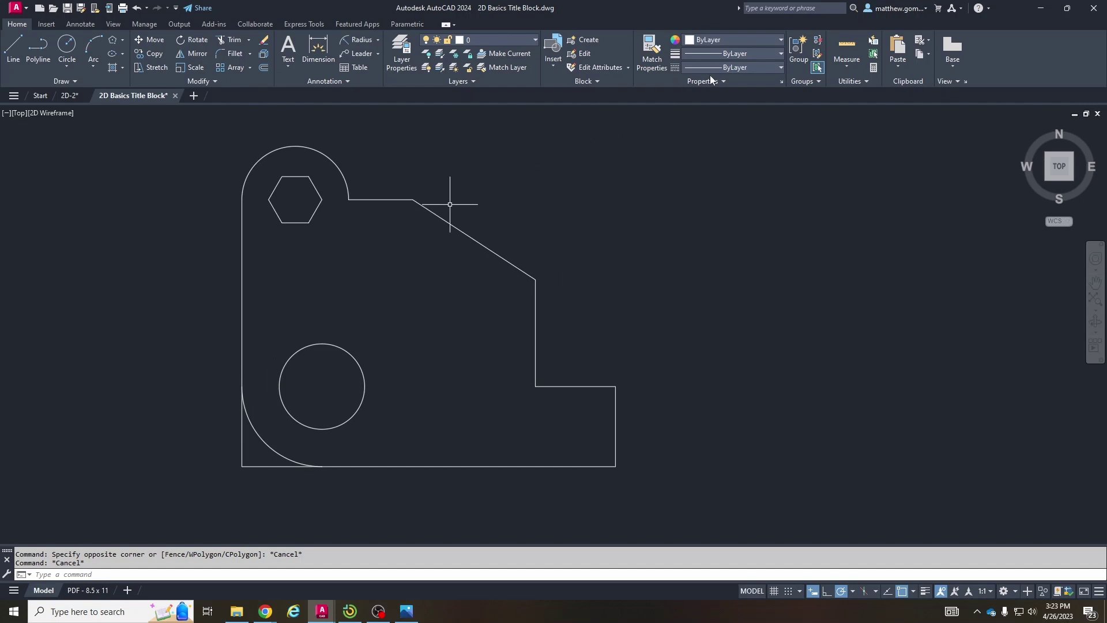
Step: Check the diagonal edge's lineweight in the 2D-2 reference drawing
{"action": "left_click", "coordinate": [665, 498]}
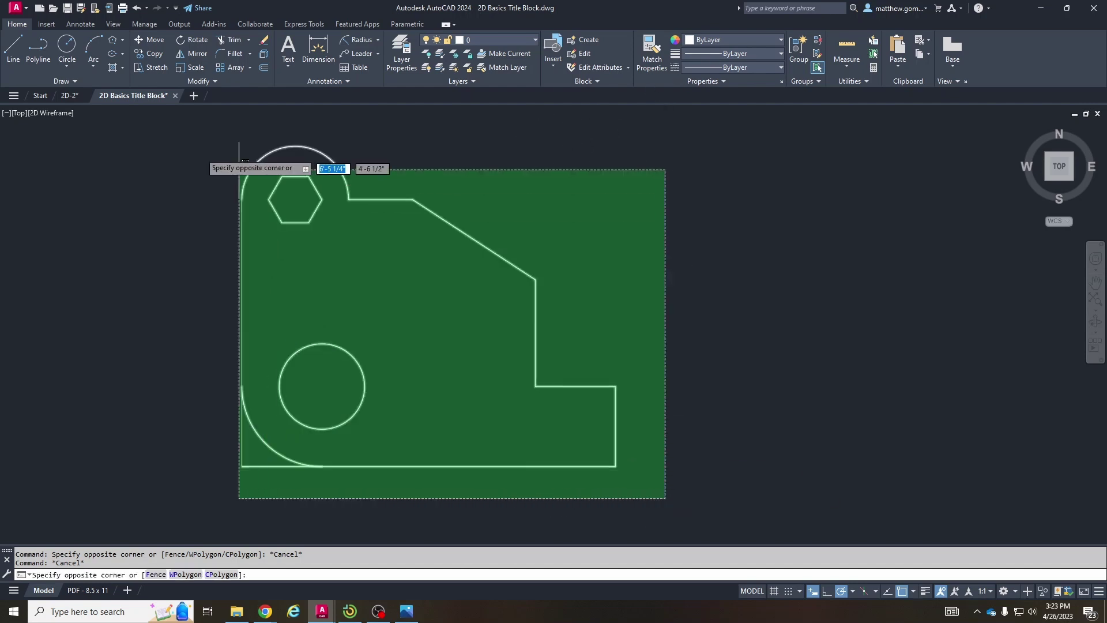
{"action": "left_click", "coordinate": [154, 127]}
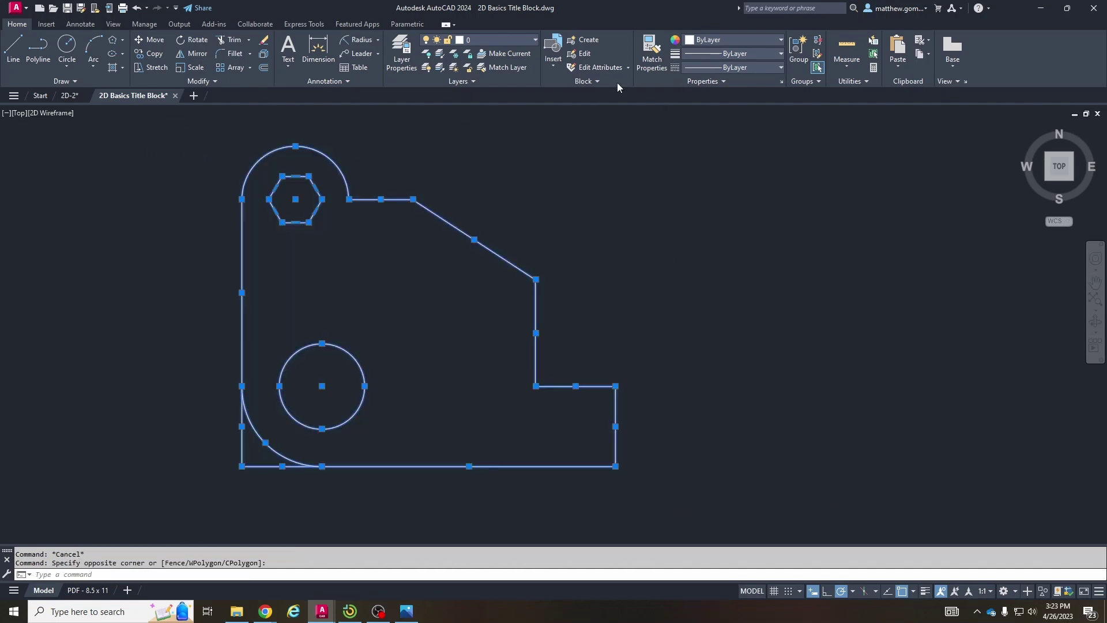
{"action": "left_click", "coordinate": [708, 55]}
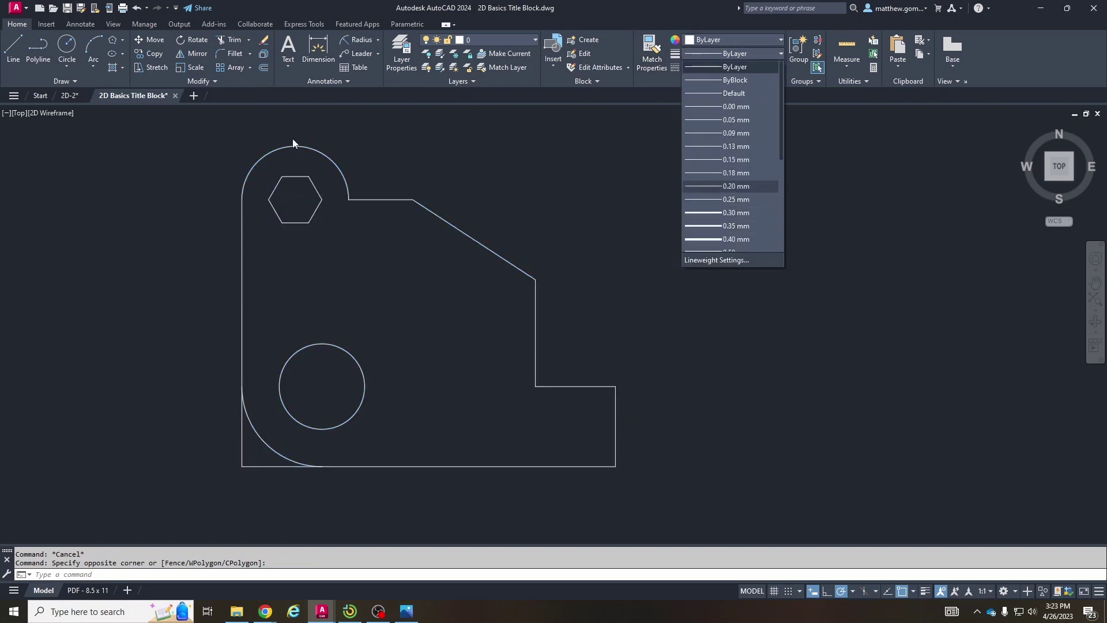
{"action": "left_click", "coordinate": [72, 95]}
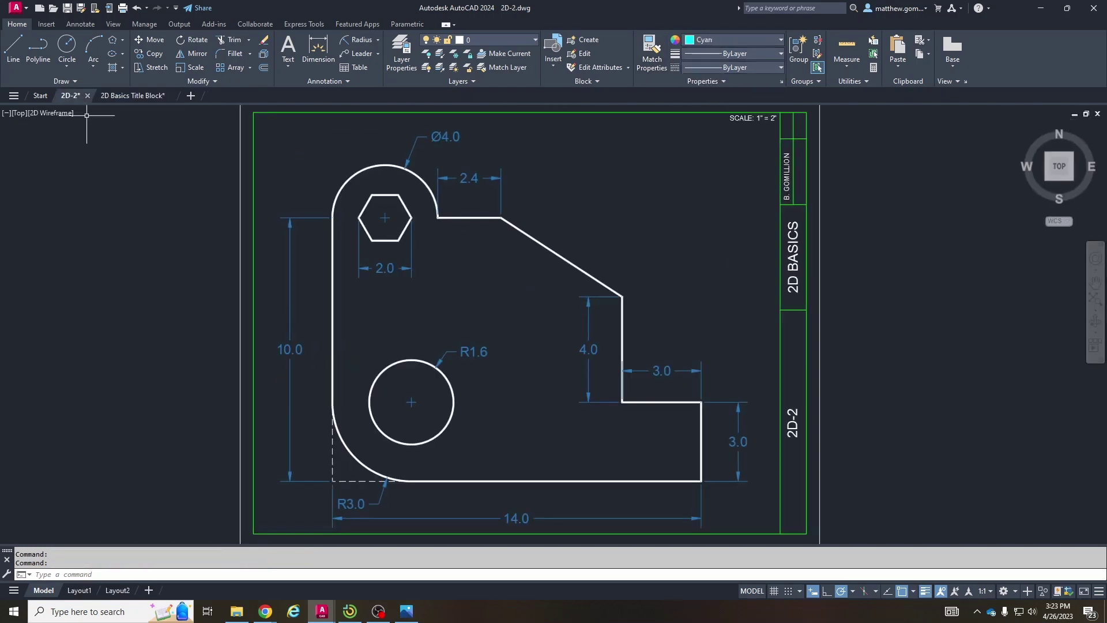
{"action": "left_click", "coordinate": [507, 245]}
{"action": "left_click", "coordinate": [537, 255]}
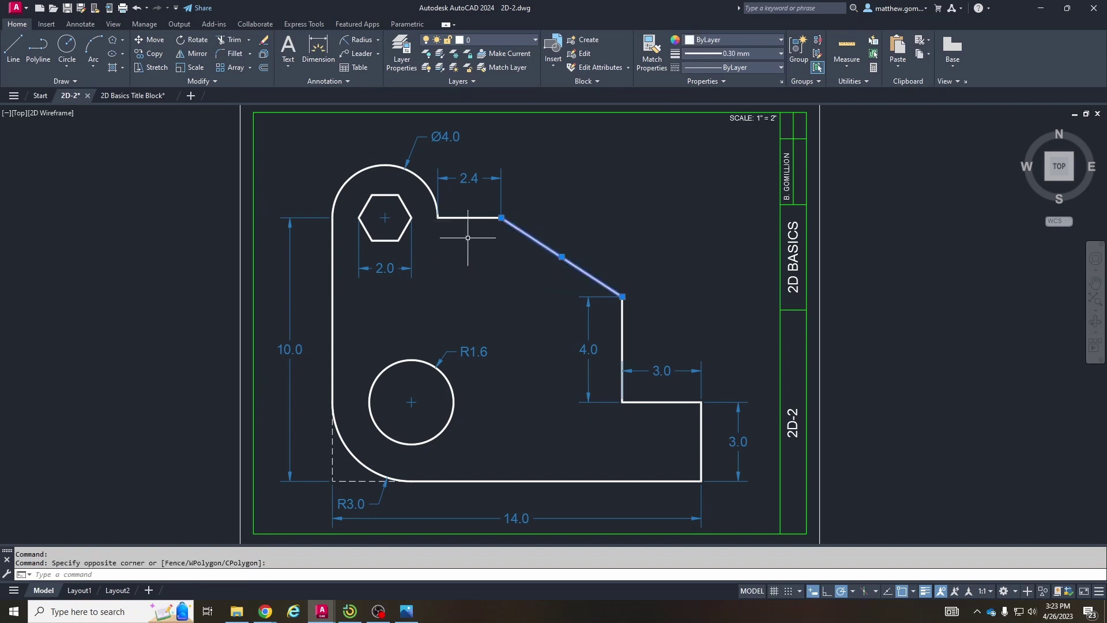
{"action": "key", "text": "Escape"}
{"action": "left_click", "coordinate": [132, 95]}
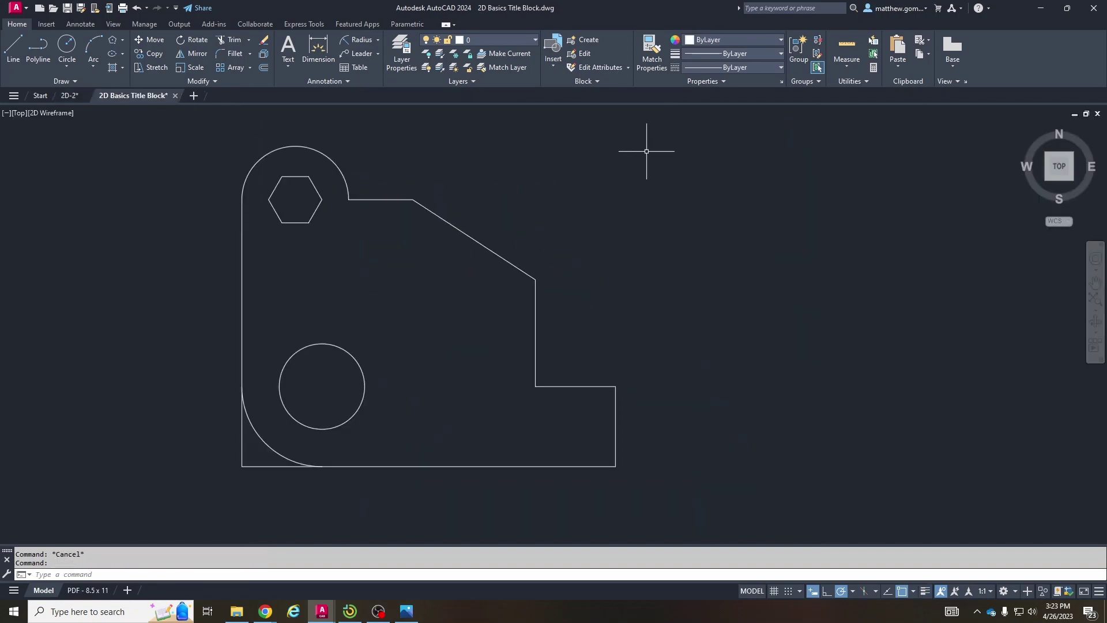
Step: Select the whole bracket and set its lineweight to 0.30 mm
{"action": "left_click", "coordinate": [685, 144]}
{"action": "left_click", "coordinate": [162, 517]}
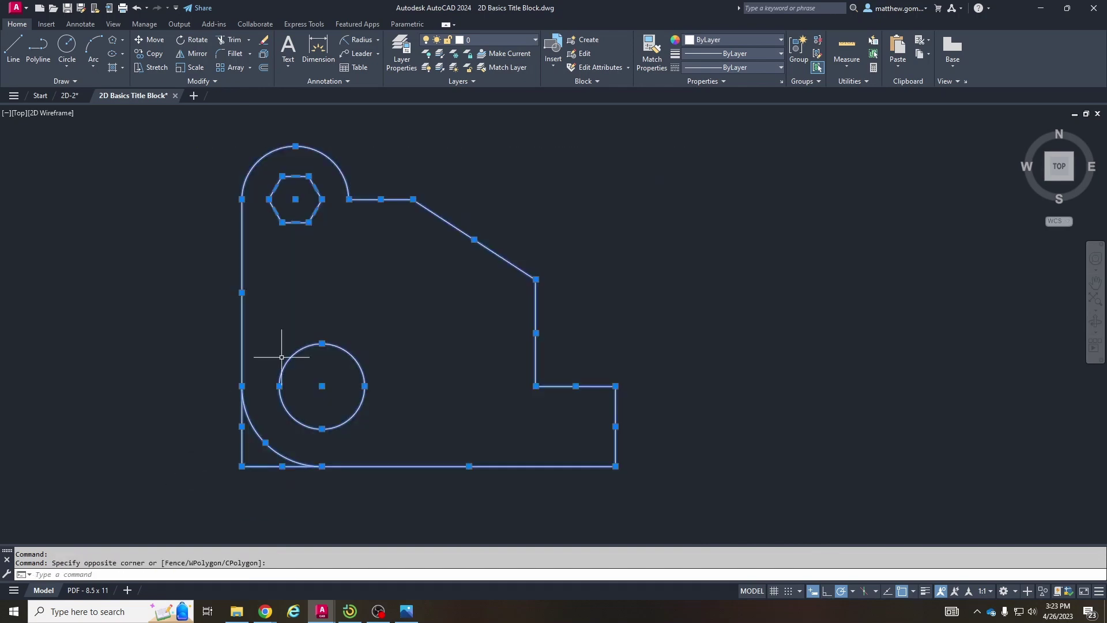
{"action": "left_click", "coordinate": [717, 54]}
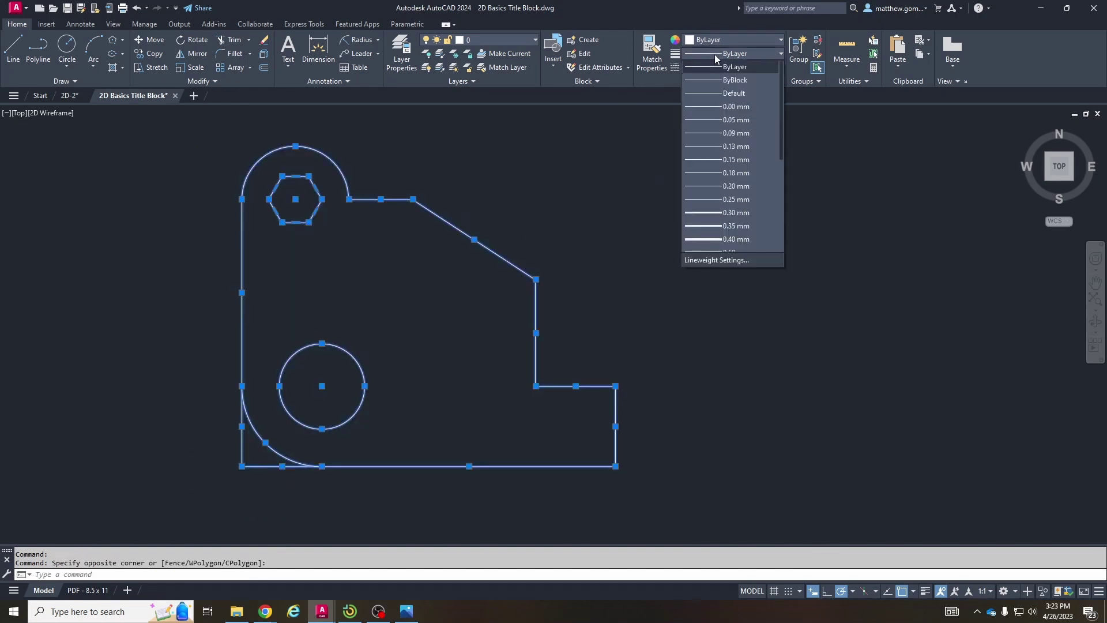
{"action": "left_click", "coordinate": [735, 212]}
{"action": "mouse_move", "coordinate": [415, 247]}
{"action": "middle_mouse_down"}
{"action": "mouse_move", "coordinate": [425, 277]}
{"action": "mouse_move", "coordinate": [467, 263]}
{"action": "middle_mouse_up"}
{"action": "key", "text": "Escape"}
{"action": "key", "text": "Escape"}
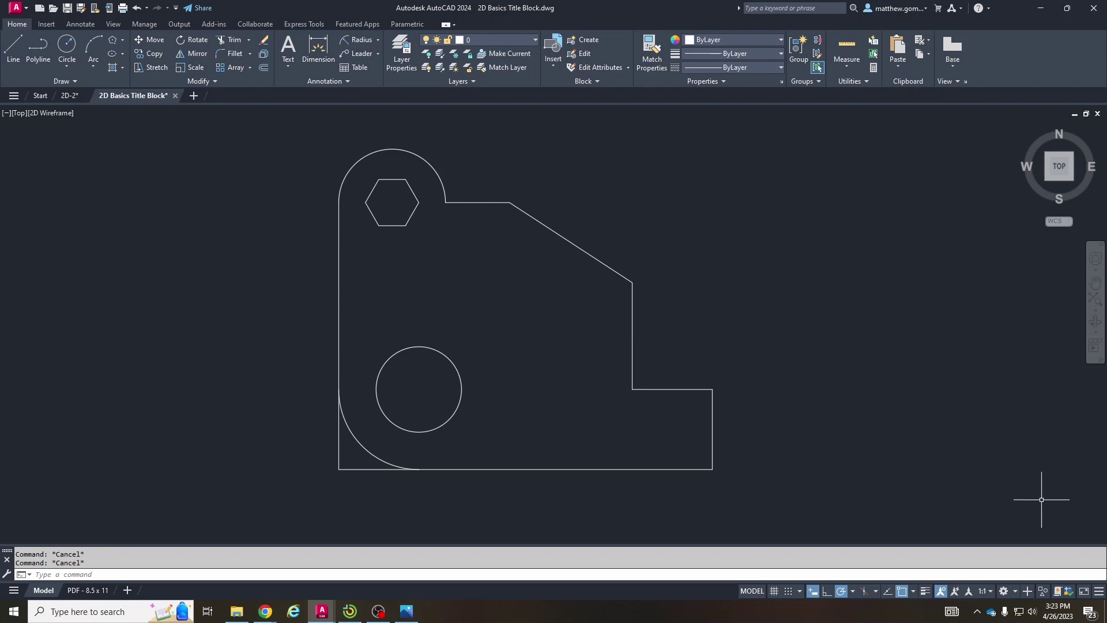
Step: Add the LineWeight toggle to the status bar through the Customization menu
{"action": "left_click", "coordinate": [1099, 591]}
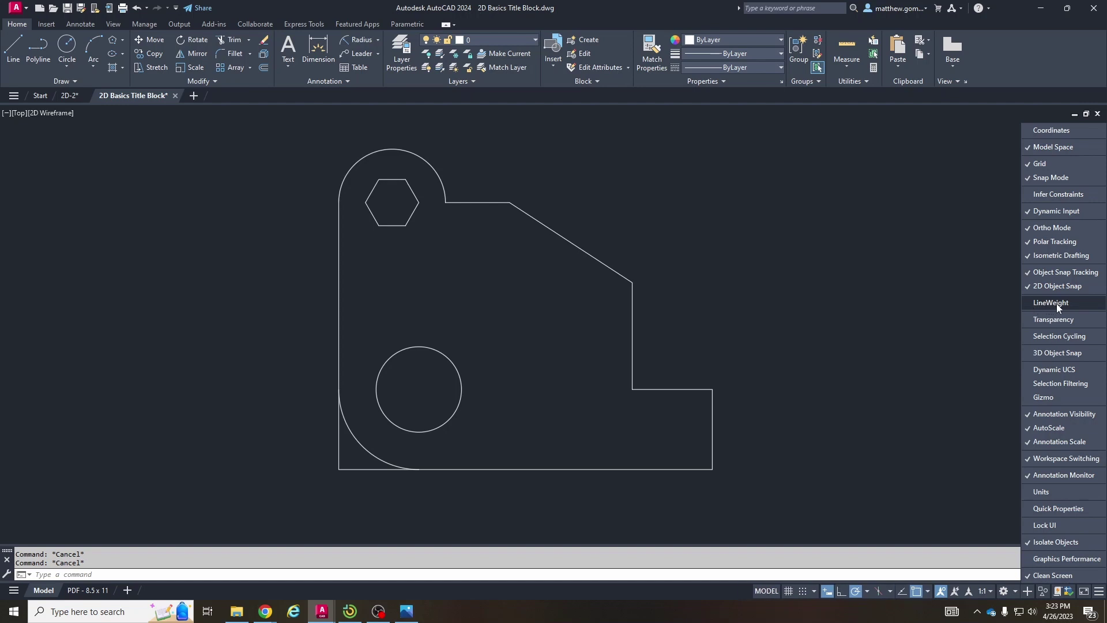
{"action": "left_click", "coordinate": [1053, 303]}
{"action": "left_click", "coordinate": [1055, 304]}
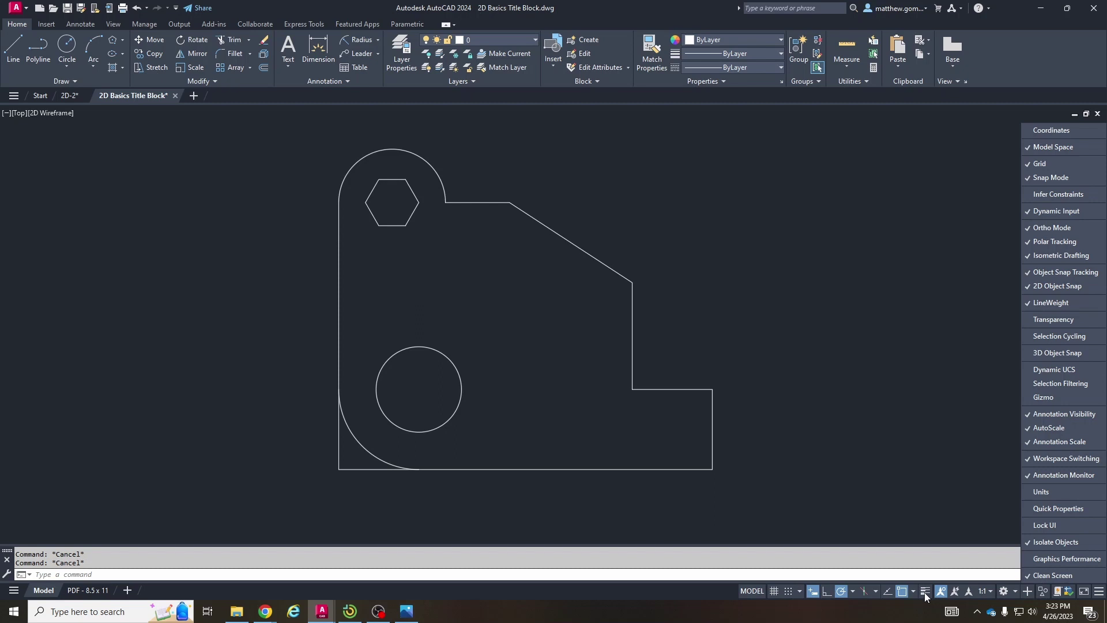
{"action": "left_click", "coordinate": [1054, 306]}
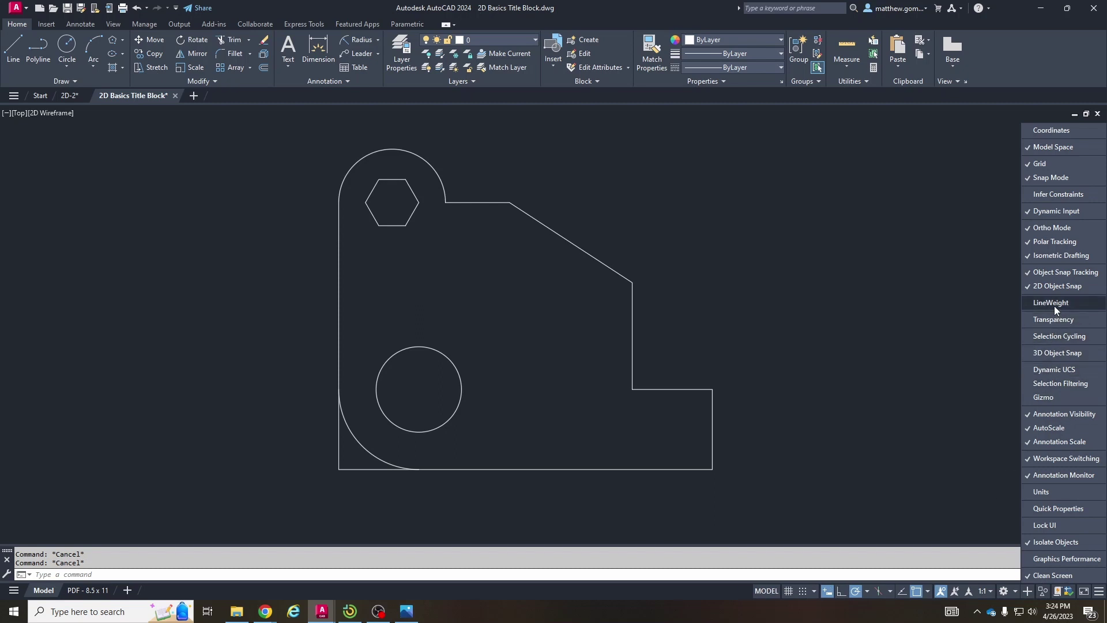
{"action": "left_click", "coordinate": [1053, 306]}
{"action": "left_click", "coordinate": [1053, 306]}
{"action": "left_click", "coordinate": [1053, 306]}
{"action": "left_click", "coordinate": [1053, 305]}
{"action": "left_click", "coordinate": [1053, 305]}
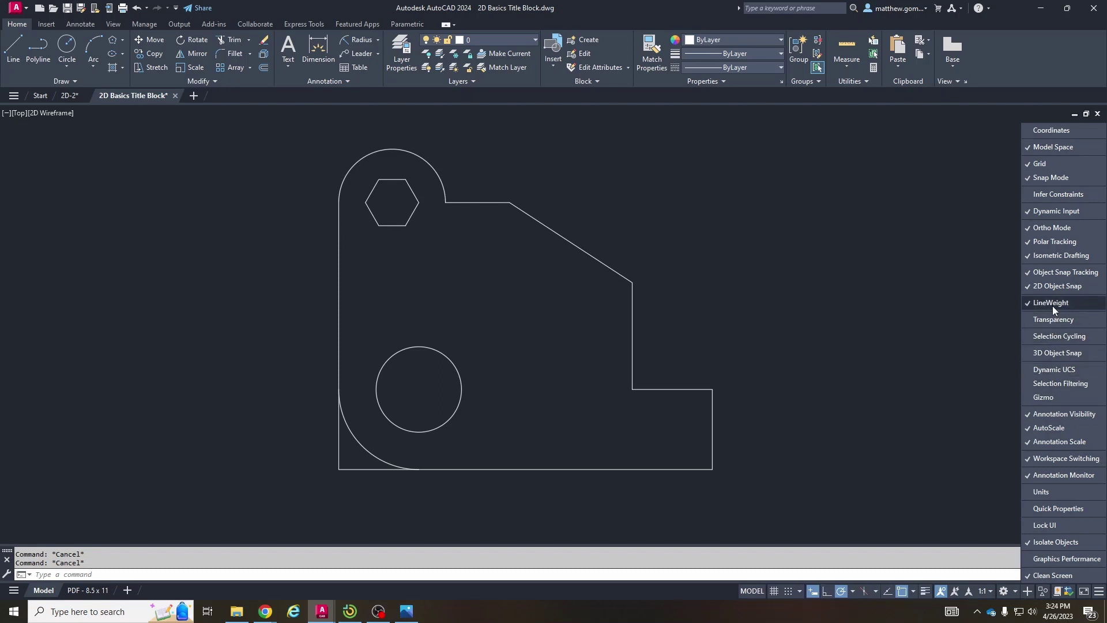
{"action": "left_click", "coordinate": [1053, 305]}
{"action": "left_click", "coordinate": [1053, 306]}
{"action": "left_click", "coordinate": [1053, 305]}
{"action": "left_click", "coordinate": [1053, 305]}
{"action": "left_click", "coordinate": [1053, 305]}
{"action": "left_click", "coordinate": [1053, 306]}
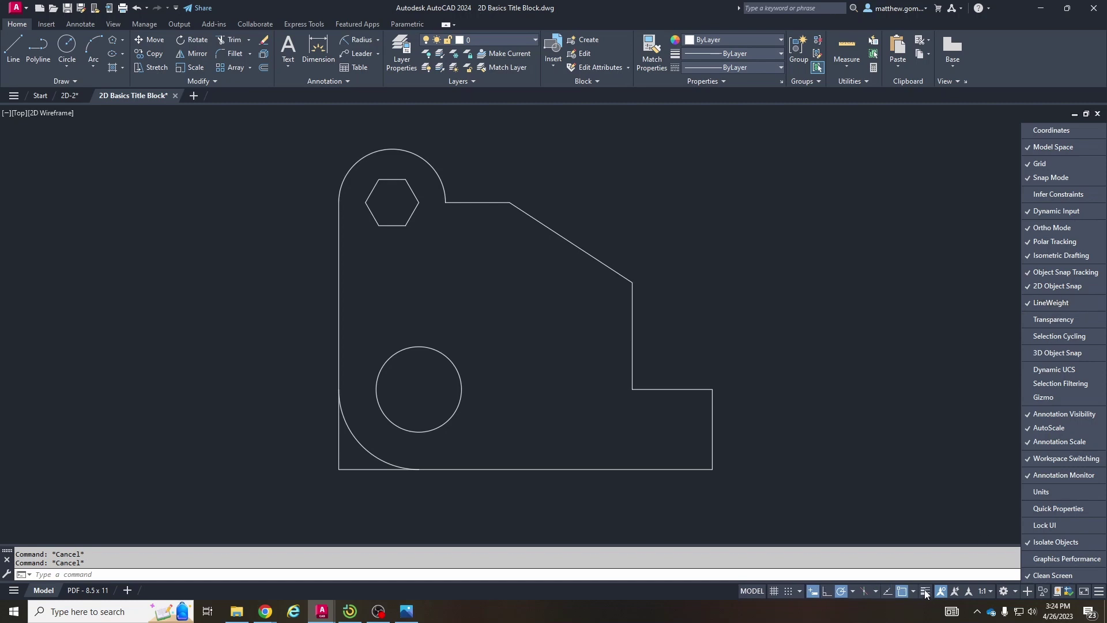
{"action": "left_click", "coordinate": [915, 519]}
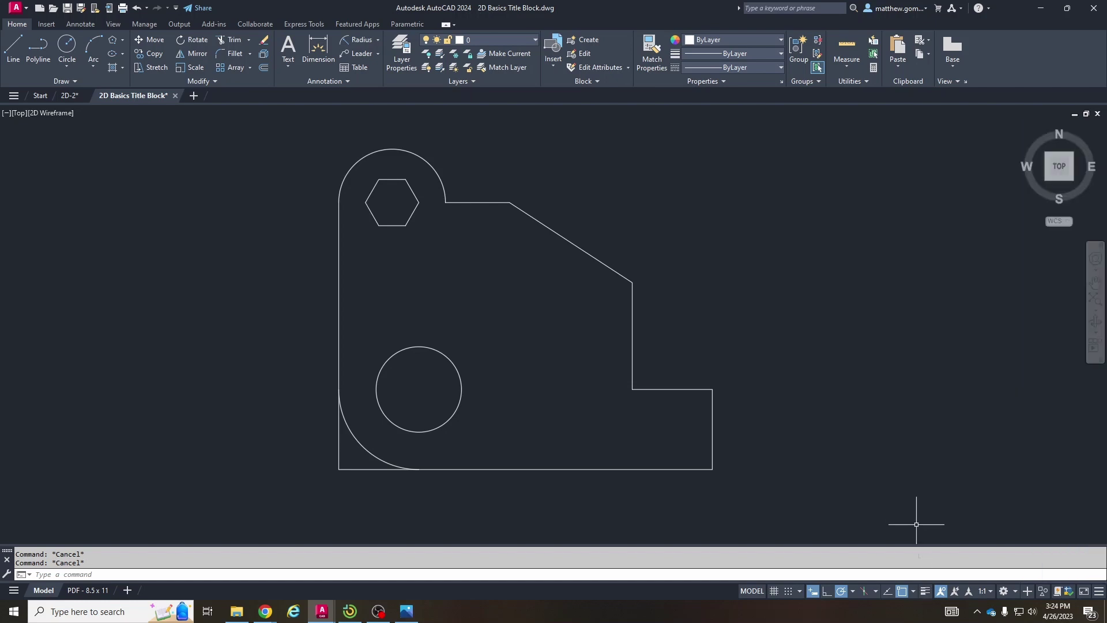
Step: Turn on lineweight display so the bracket shows thick lines
{"action": "left_click", "coordinate": [925, 592]}
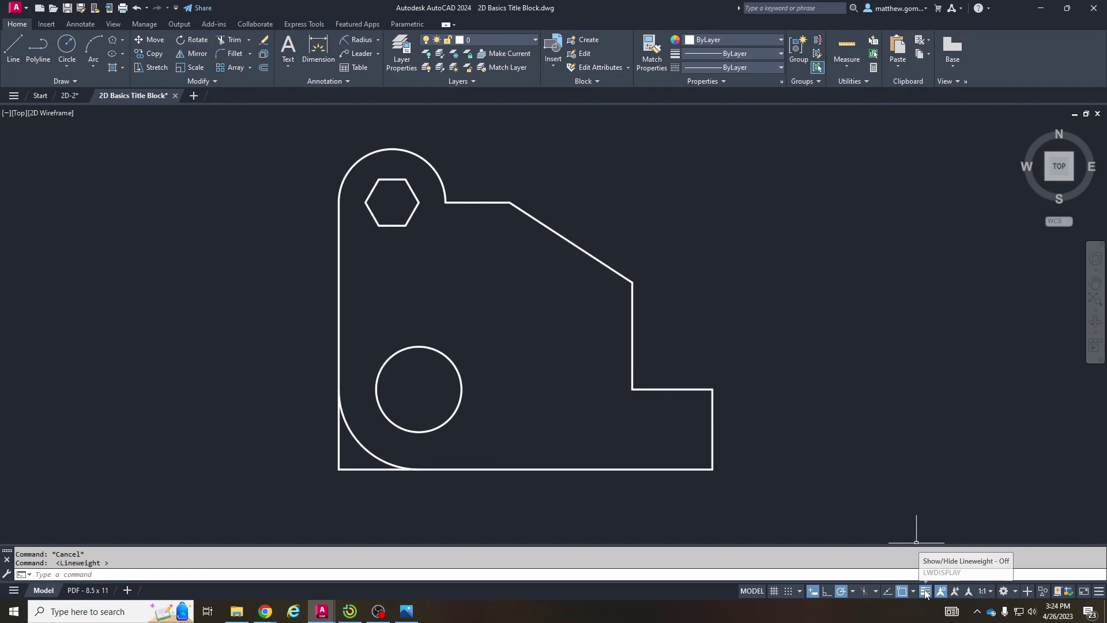
{"action": "left_click", "coordinate": [925, 593]}
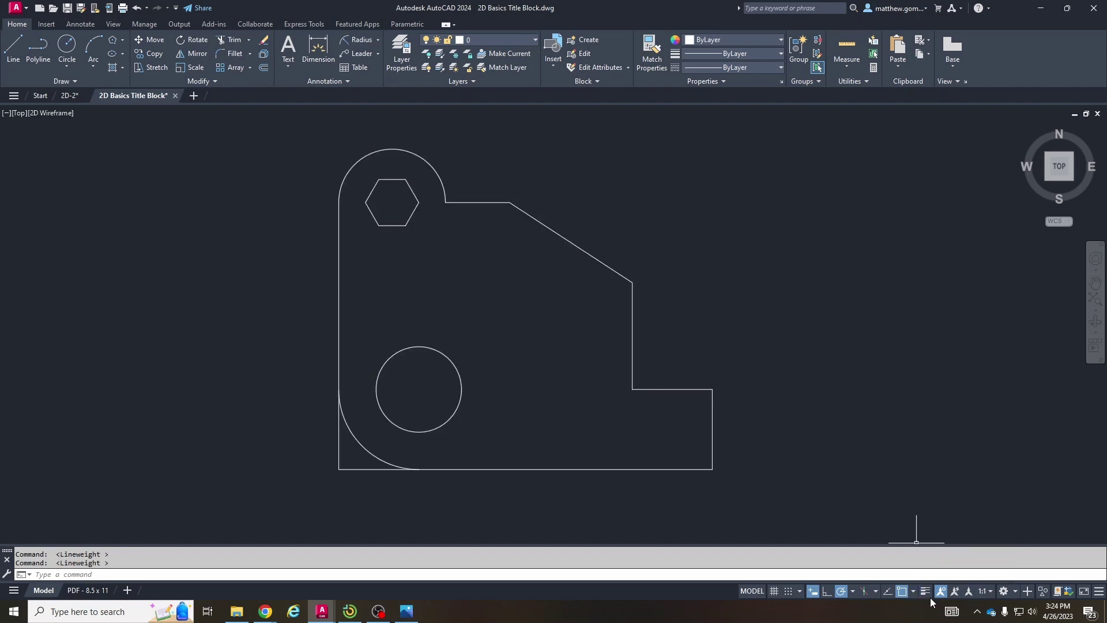
{"action": "left_click", "coordinate": [926, 592]}
{"action": "left_click", "coordinate": [926, 592]}
{"action": "left_click", "coordinate": [925, 592]}
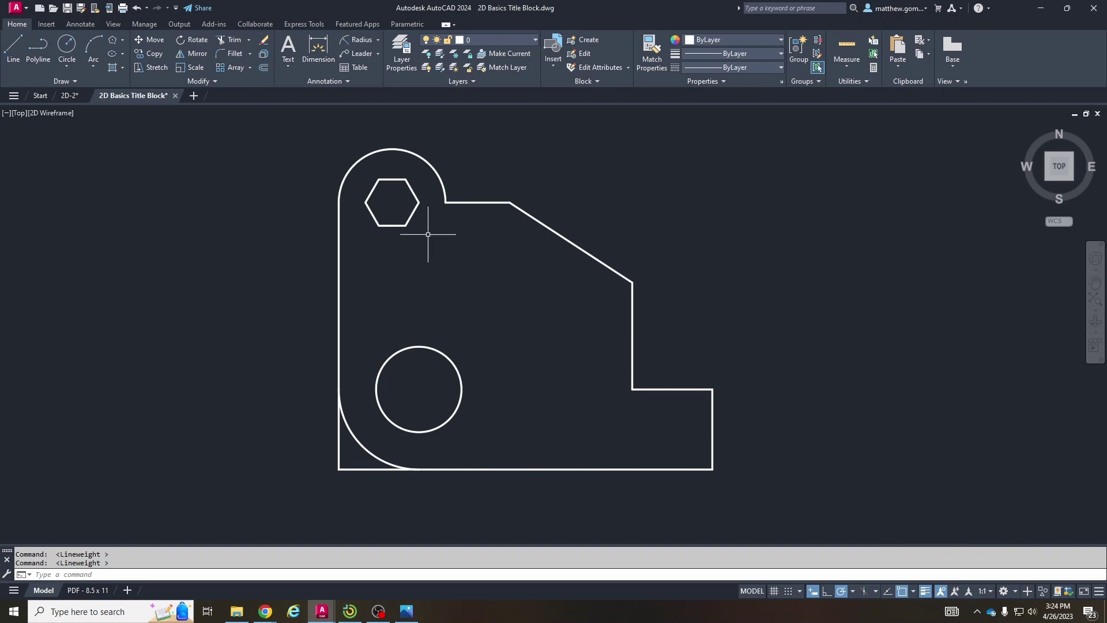
Step: Set the two lower-left corner lines' lineweight to ByLayer
{"action": "left_click", "coordinate": [356, 479]}
{"action": "left_click", "coordinate": [309, 452]}
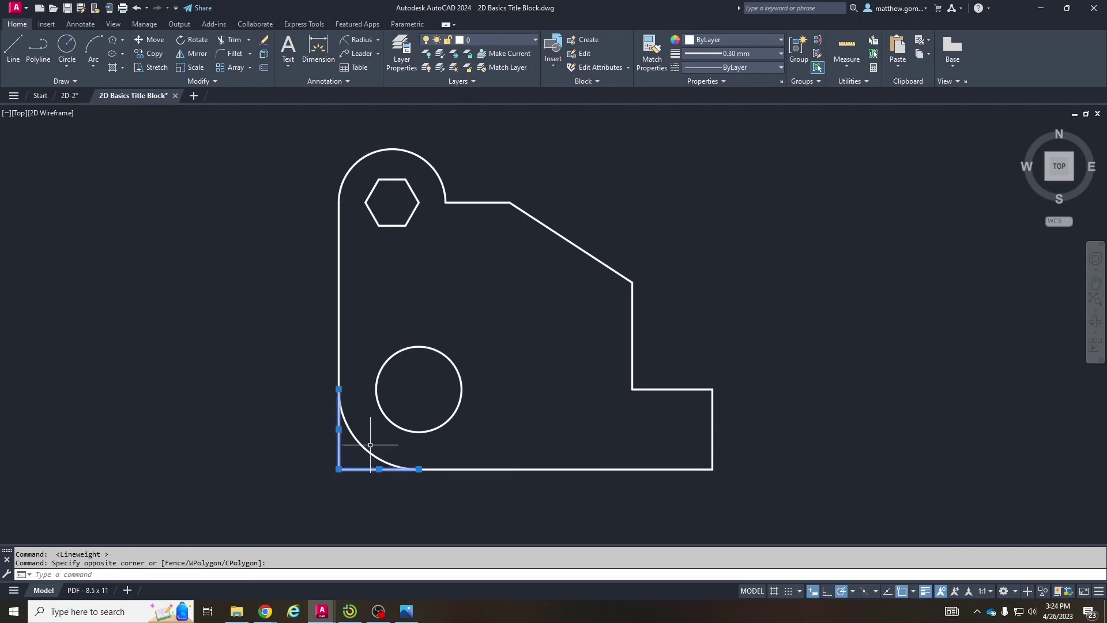
{"action": "left_click", "coordinate": [729, 53]}
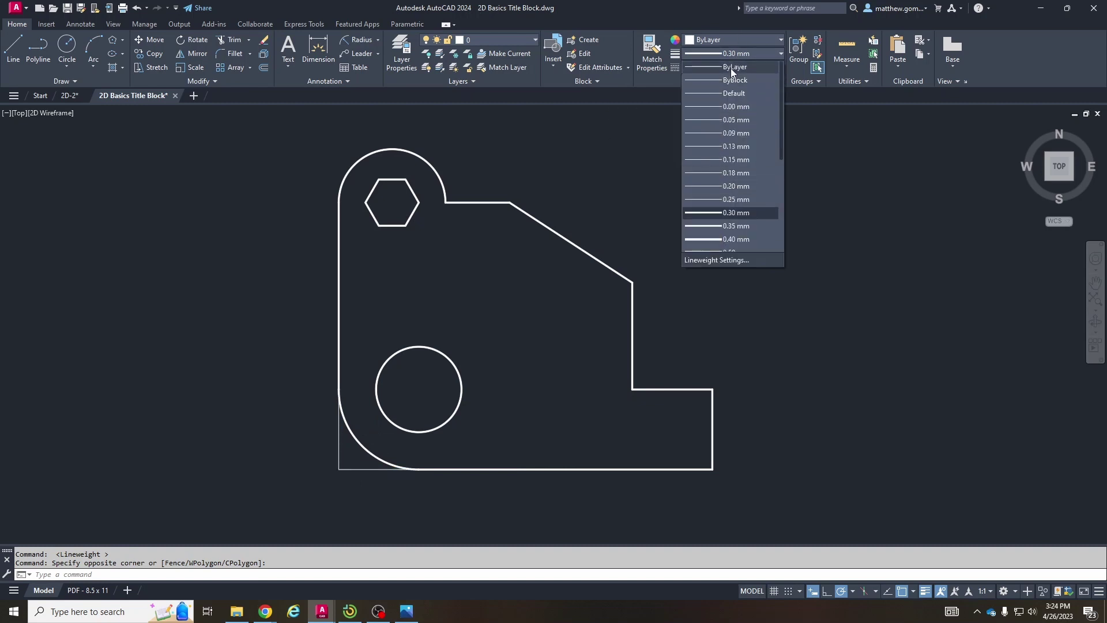
{"action": "left_click", "coordinate": [732, 68]}
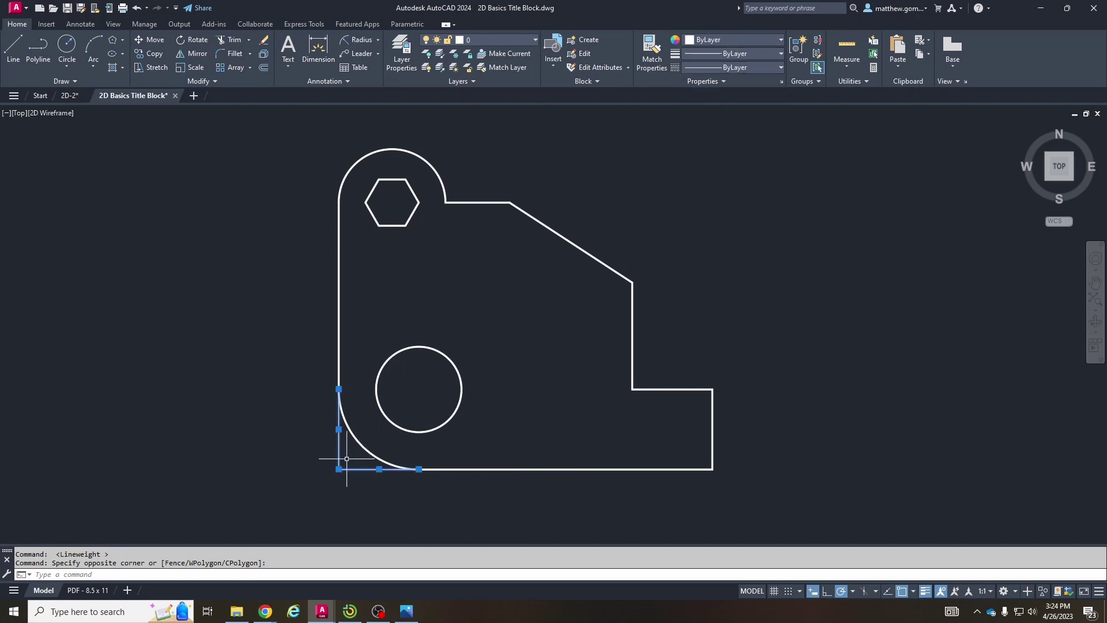
{"action": "key", "text": "Escape"}
{"action": "key", "text": "Escape"}
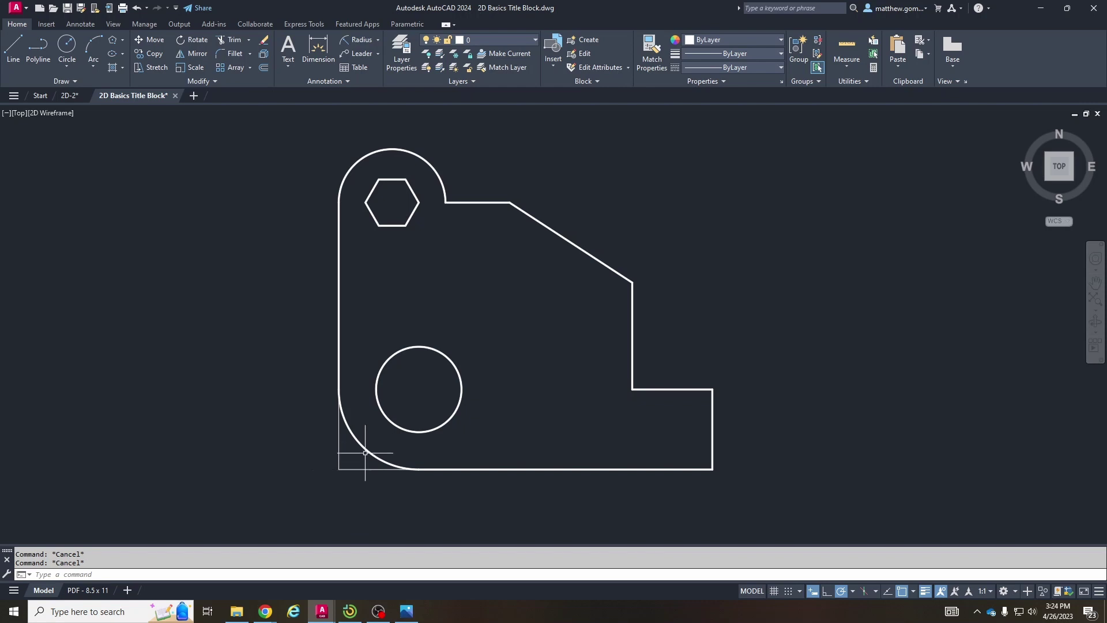
{"action": "left_click", "coordinate": [721, 68]}
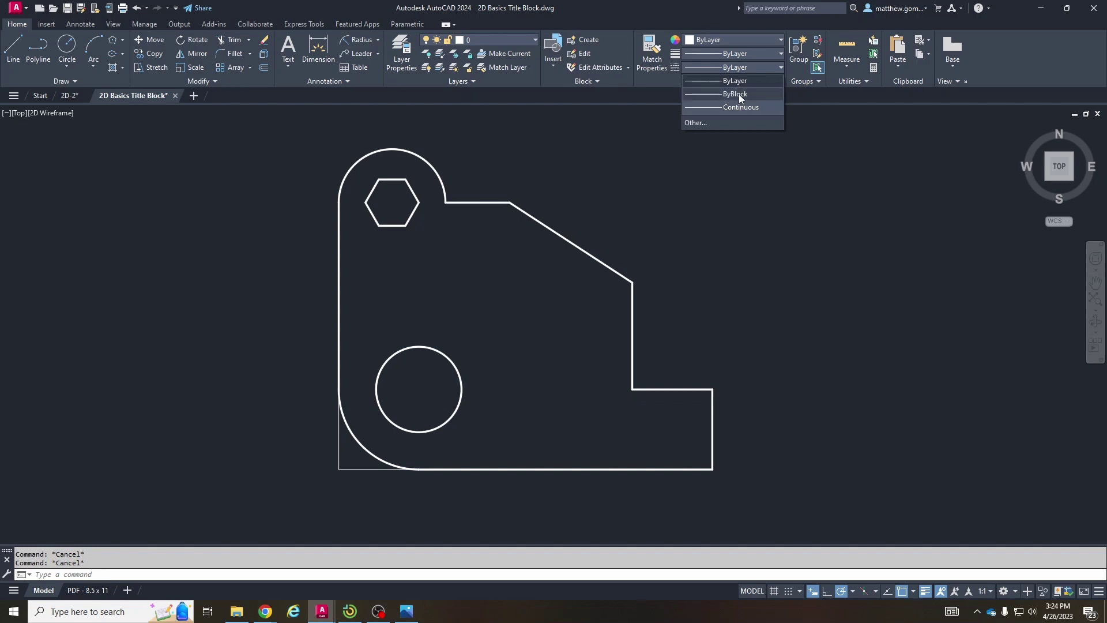
Step: Load the HIDDEN linetype through the Linetype Manager
{"action": "left_click", "coordinate": [700, 124]}
{"action": "left_click_drag", "start_coordinate": [619, 190], "coordinate": [476, 129]}
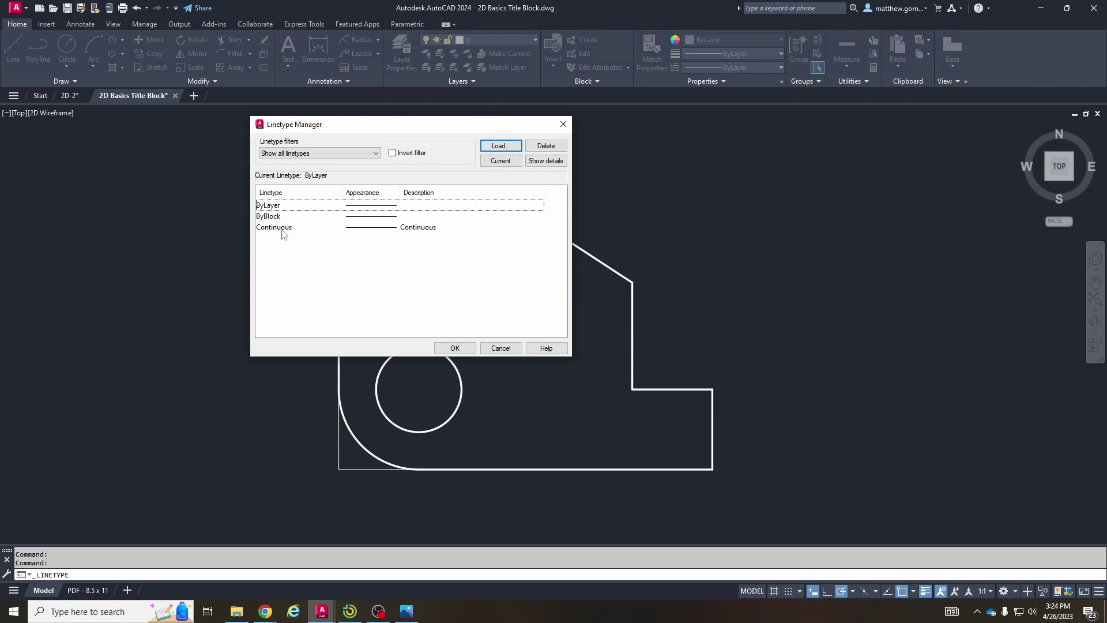
{"action": "left_click", "coordinate": [499, 147]}
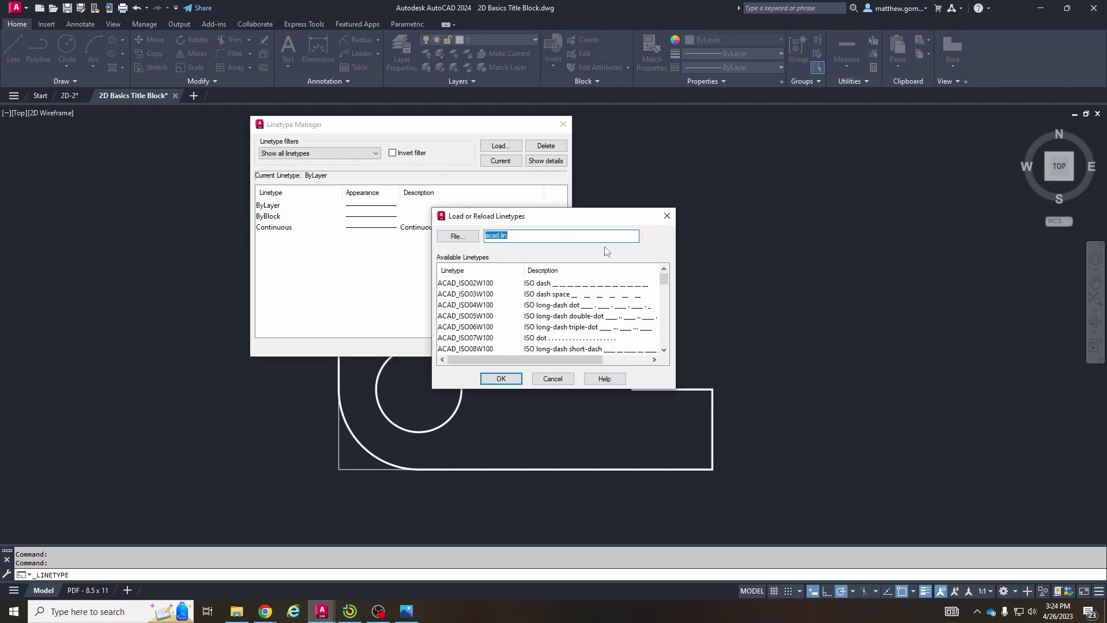
{"action": "left_click_drag", "start_coordinate": [598, 223], "coordinate": [780, 114]}
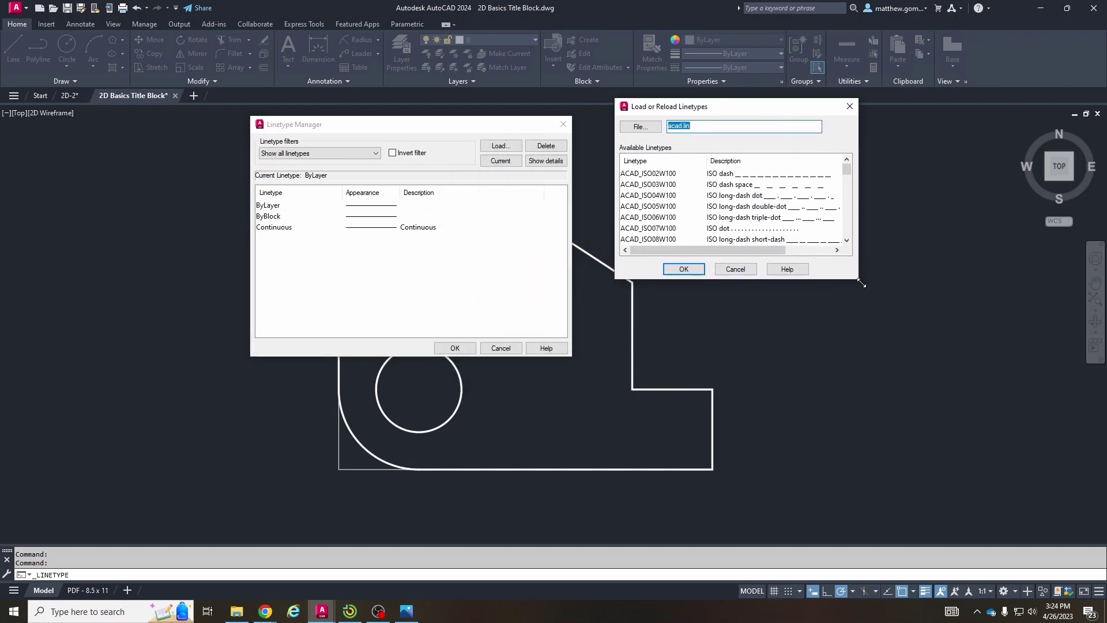
{"action": "left_click_drag", "start_coordinate": [861, 282], "coordinate": [1027, 479]}
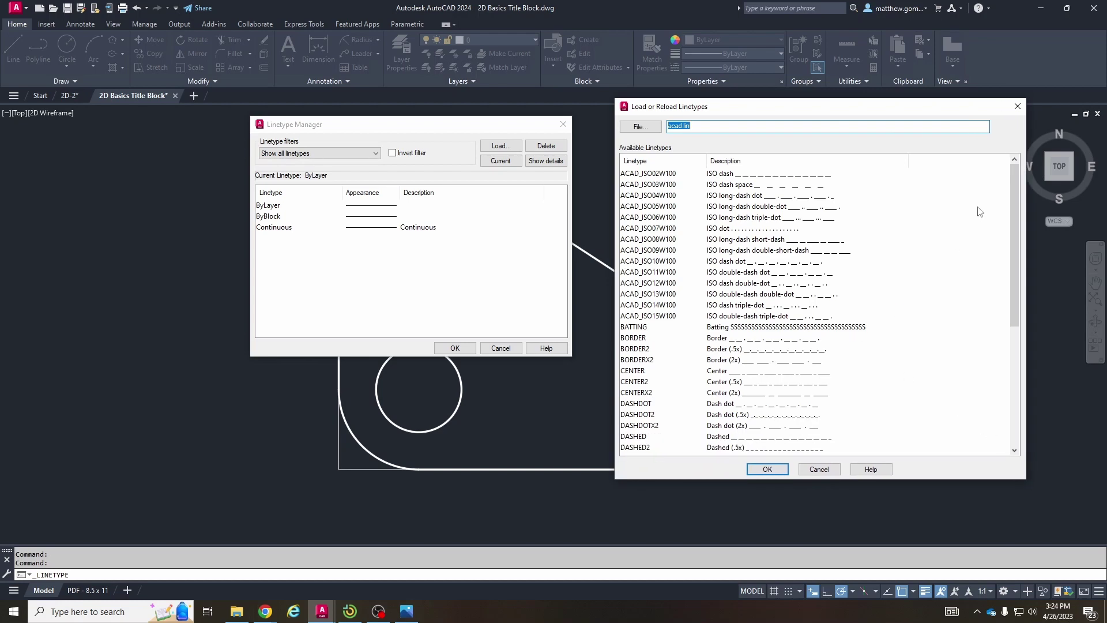
{"action": "left_click_drag", "start_coordinate": [1016, 185], "coordinate": [996, 290]}
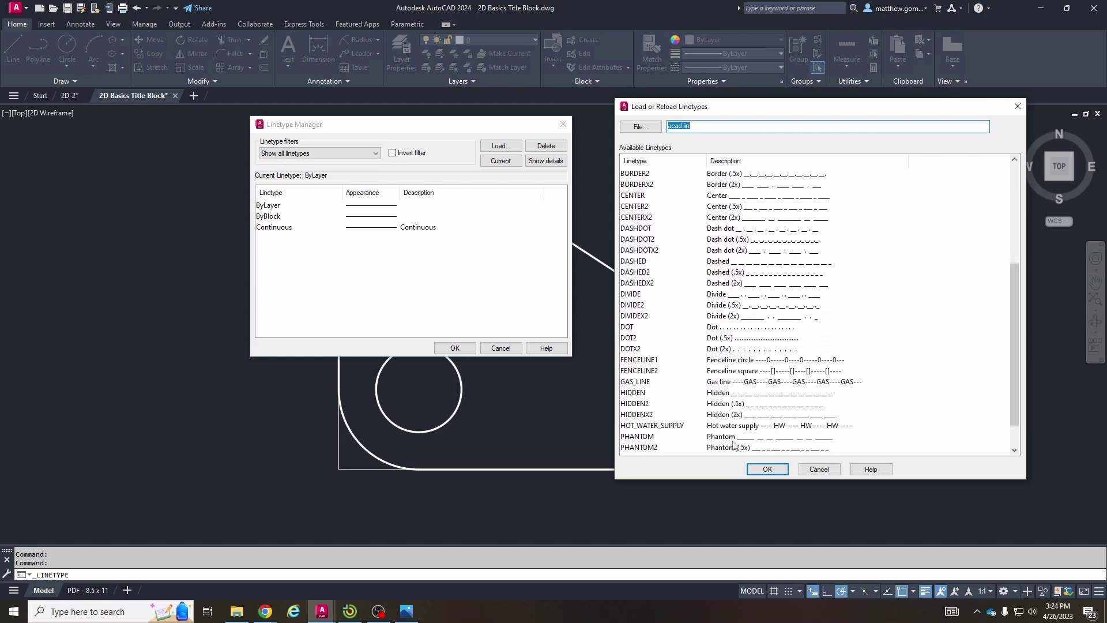
{"action": "left_click", "coordinate": [633, 393]}
{"action": "left_click", "coordinate": [768, 469]}
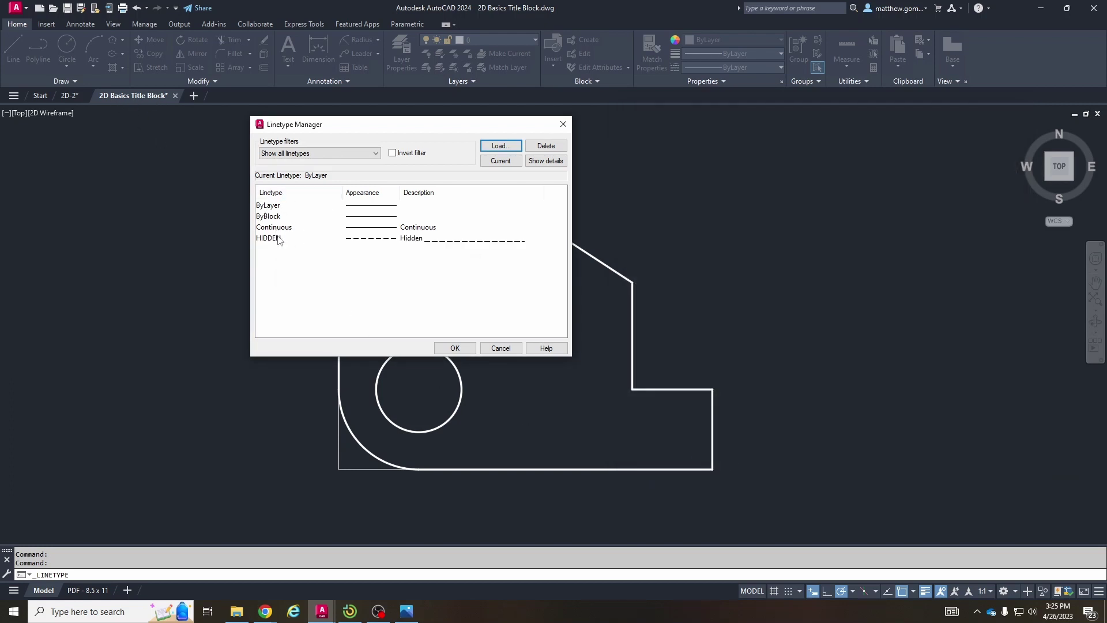
{"action": "left_click", "coordinate": [458, 352]}
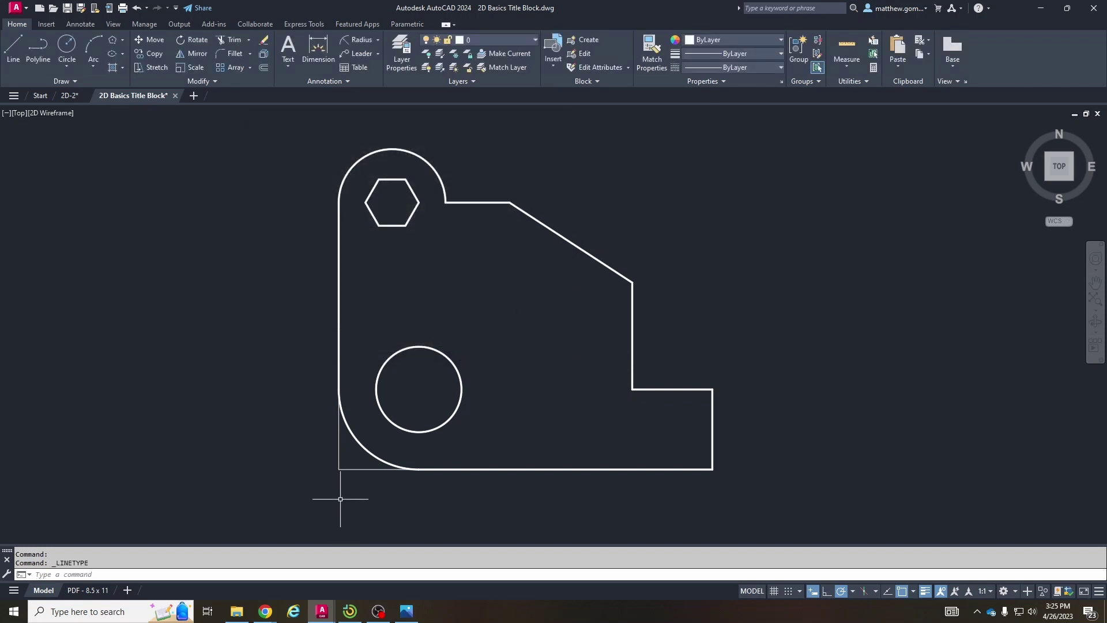
Step: Change the two short lower-left corner lines to the HIDDEN linetype
{"action": "left_click", "coordinate": [356, 478]}
{"action": "left_click", "coordinate": [330, 455]}
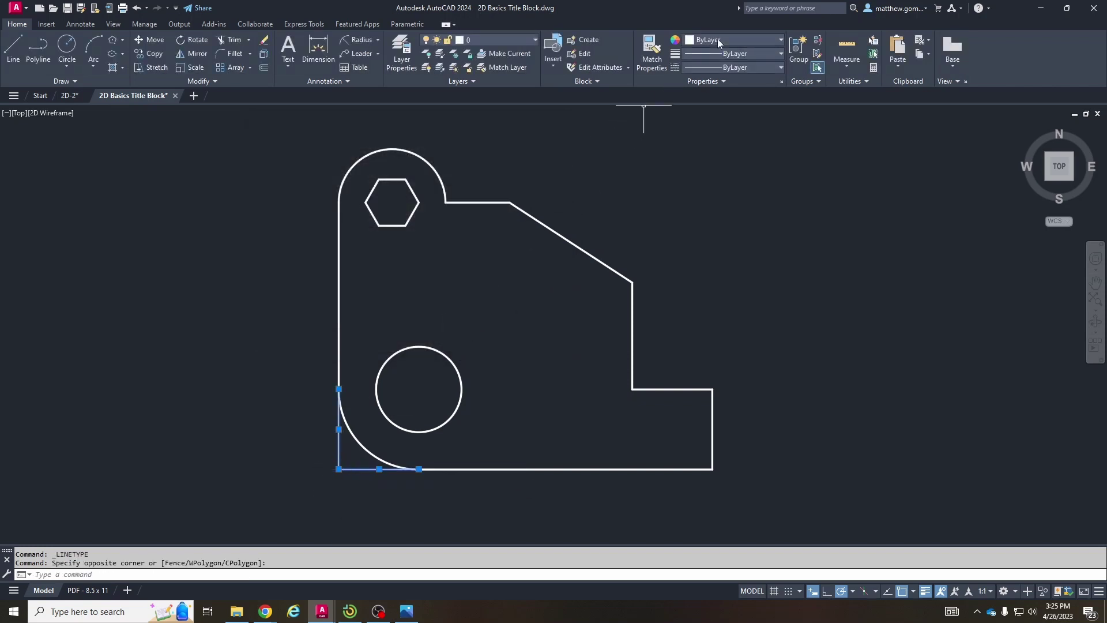
{"action": "left_click", "coordinate": [714, 68]}
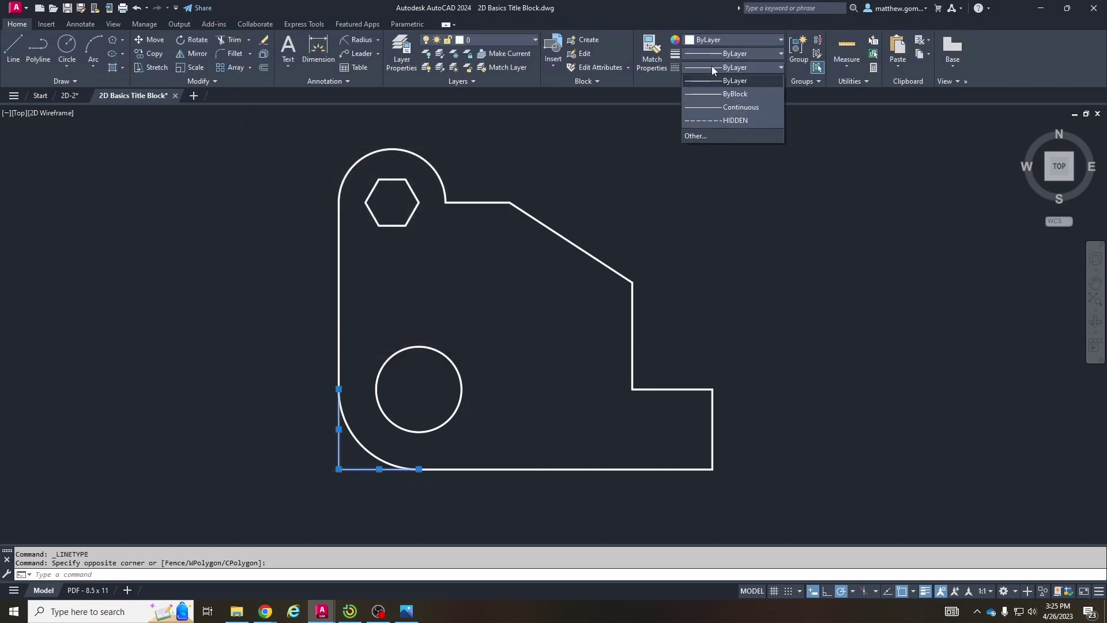
{"action": "left_click", "coordinate": [720, 119]}
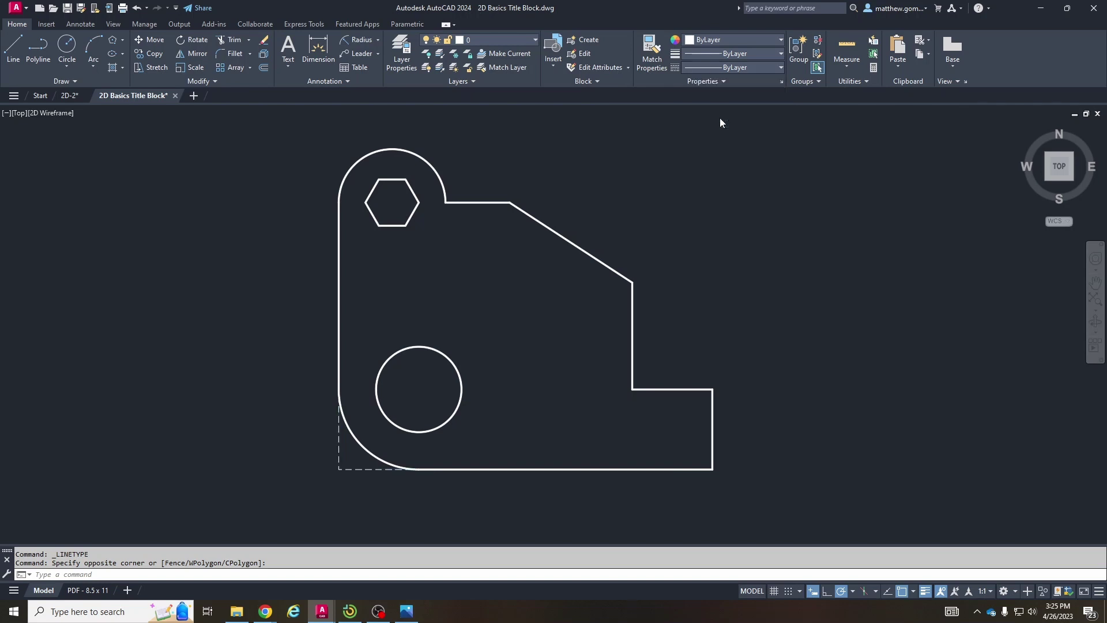
{"action": "key", "text": "Escape"}
{"action": "key", "text": "Escape"}
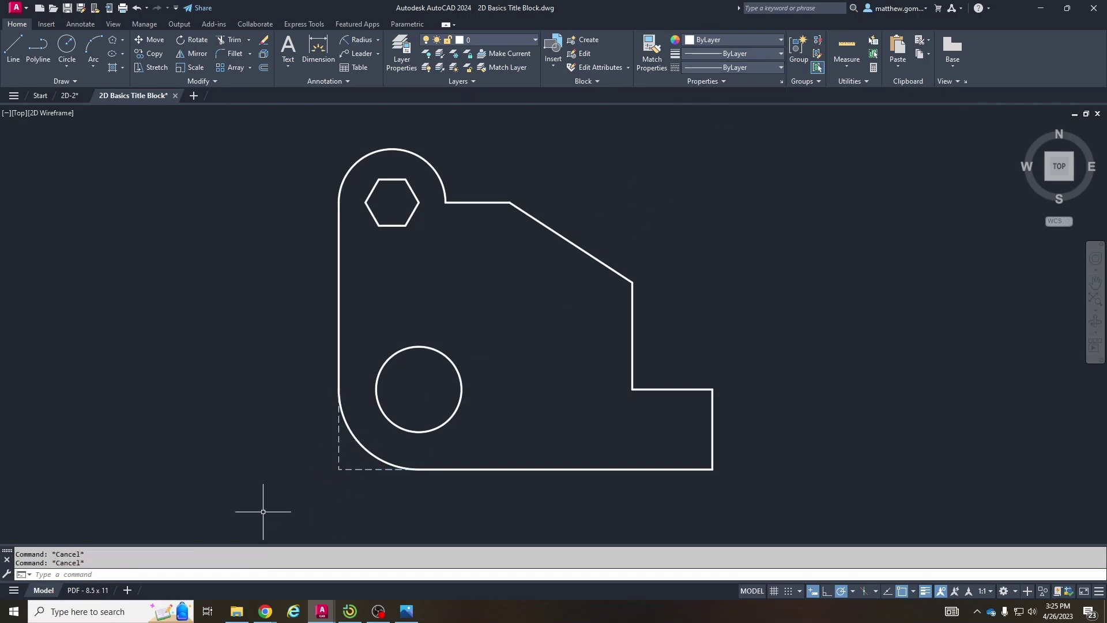
Step: Zoom and pan so the whole 2D Basics title block frame is in view
{"action": "middle_click_drag", "start_coordinate": [301, 403], "coordinate": [329, 407]}
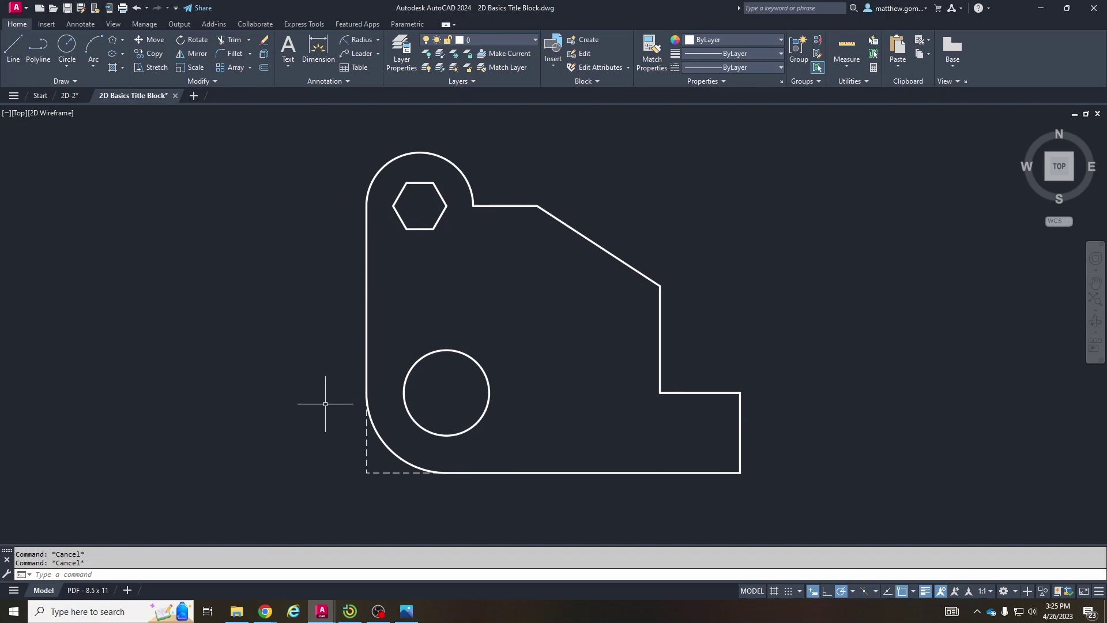
{"action": "scroll", "coordinate": [322, 411], "scroll_direction": "down", "scroll_amount": 5}
{"action": "middle_click_drag", "start_coordinate": [173, 391], "coordinate": [363, 302]}
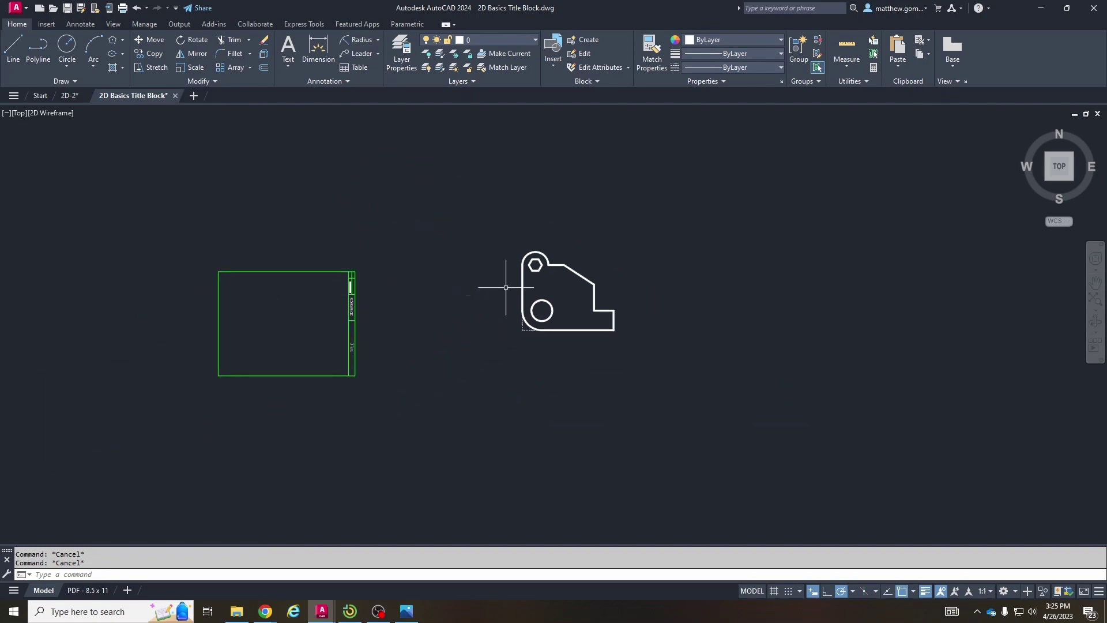
{"action": "scroll", "coordinate": [561, 290], "scroll_direction": "up", "scroll_amount": 2}
{"action": "right_click", "coordinate": [581, 275]}
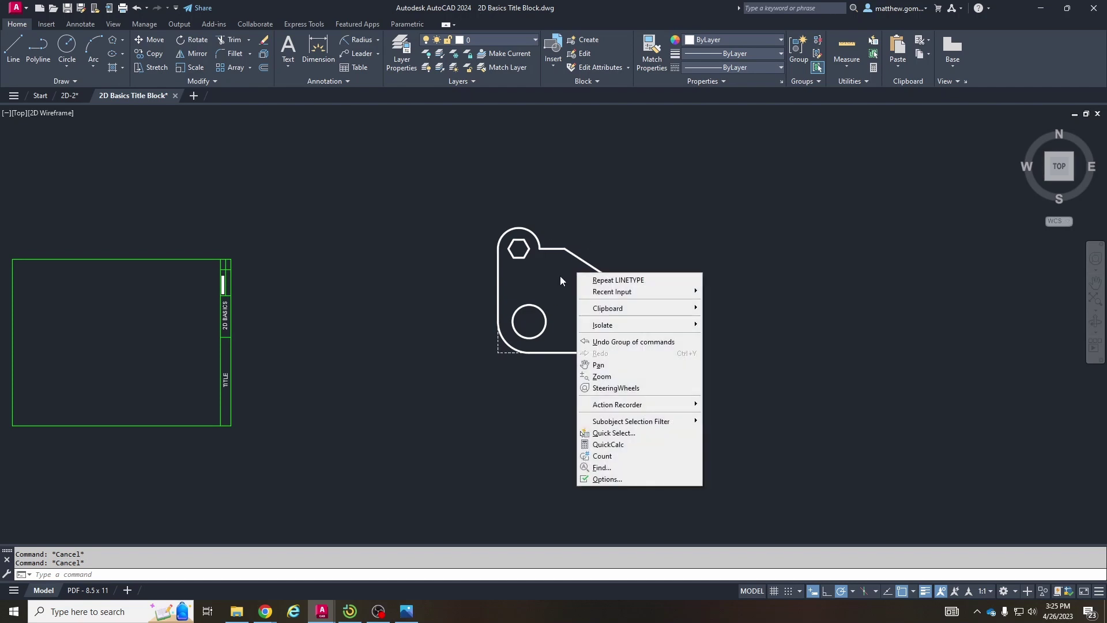
{"action": "left_click", "coordinate": [561, 280]}
{"action": "key", "text": "Escape"}
{"action": "middle_click_drag", "start_coordinate": [217, 314], "coordinate": [330, 306]}
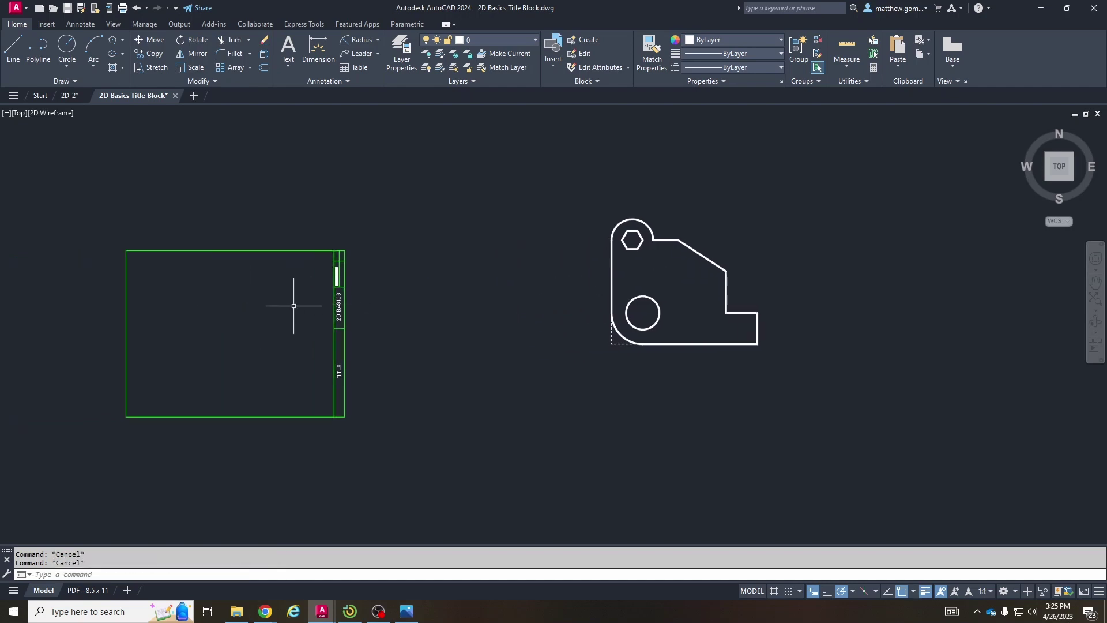
Step: Draw the top-left to bottom-right and top-right to bottom-left frame diagonals
{"action": "left_click", "coordinate": [14, 46]}
{"action": "left_click", "coordinate": [126, 250]}
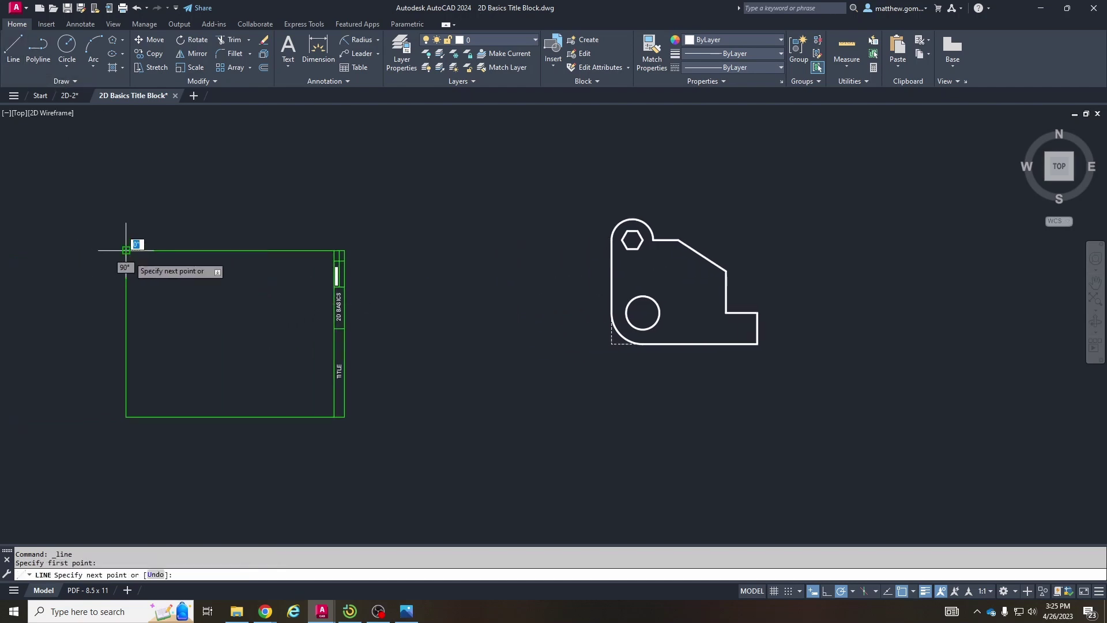
{"action": "left_click", "coordinate": [334, 416]}
{"action": "key", "text": "Return"}
{"action": "key", "text": "Return"}
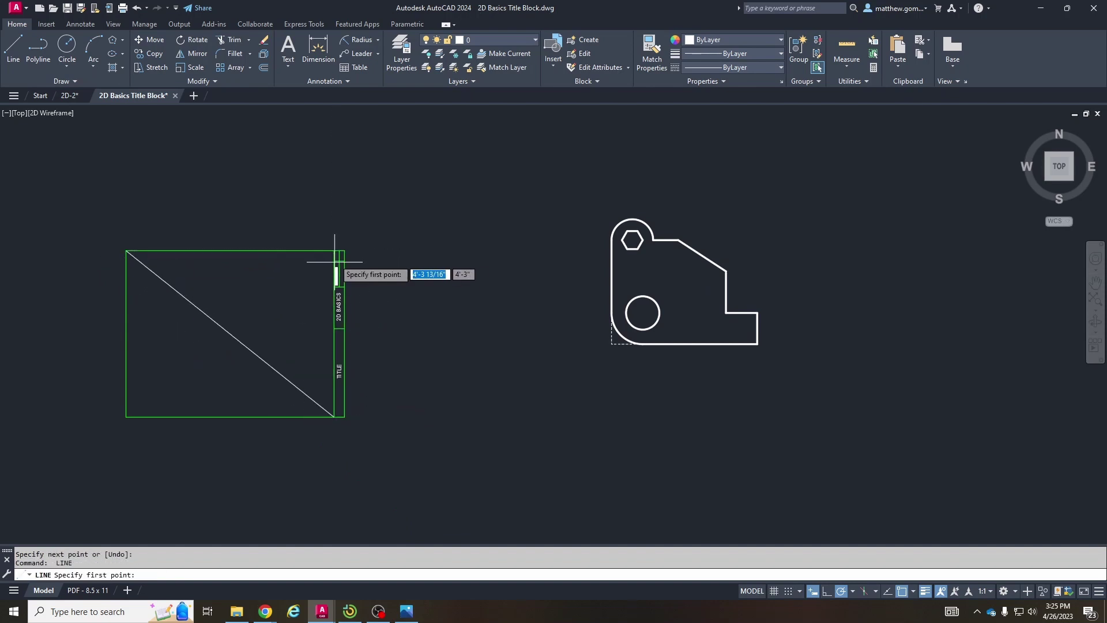
{"action": "left_click", "coordinate": [335, 250]}
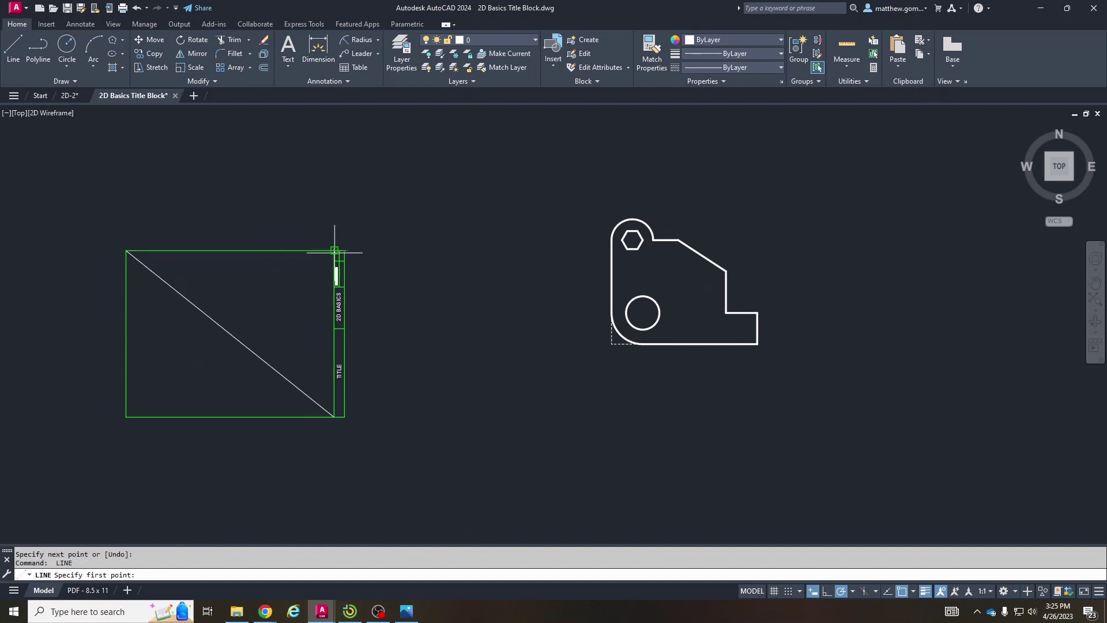
{"action": "left_click", "coordinate": [125, 415]}
{"action": "key", "text": "Escape"}
{"action": "key", "text": "Escape"}
{"action": "scroll", "coordinate": [721, 236], "scroll_direction": "up", "scroll_amount": 5}
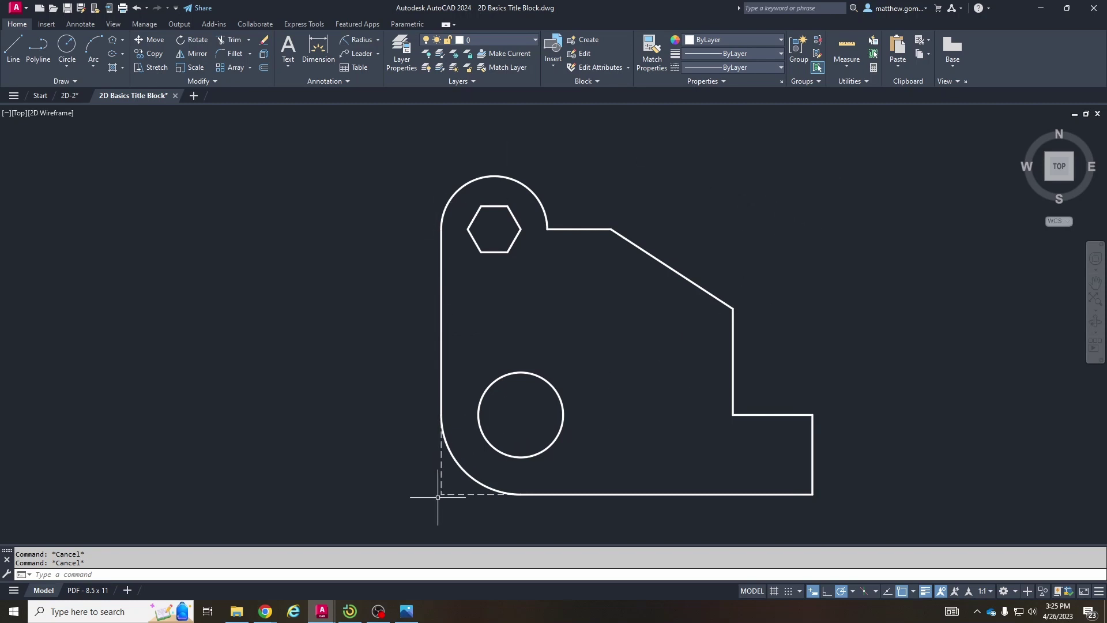
Step: Switch the current colour to Red and draw red lines along the bracket's base and both sides
{"action": "left_click", "coordinate": [719, 39]}
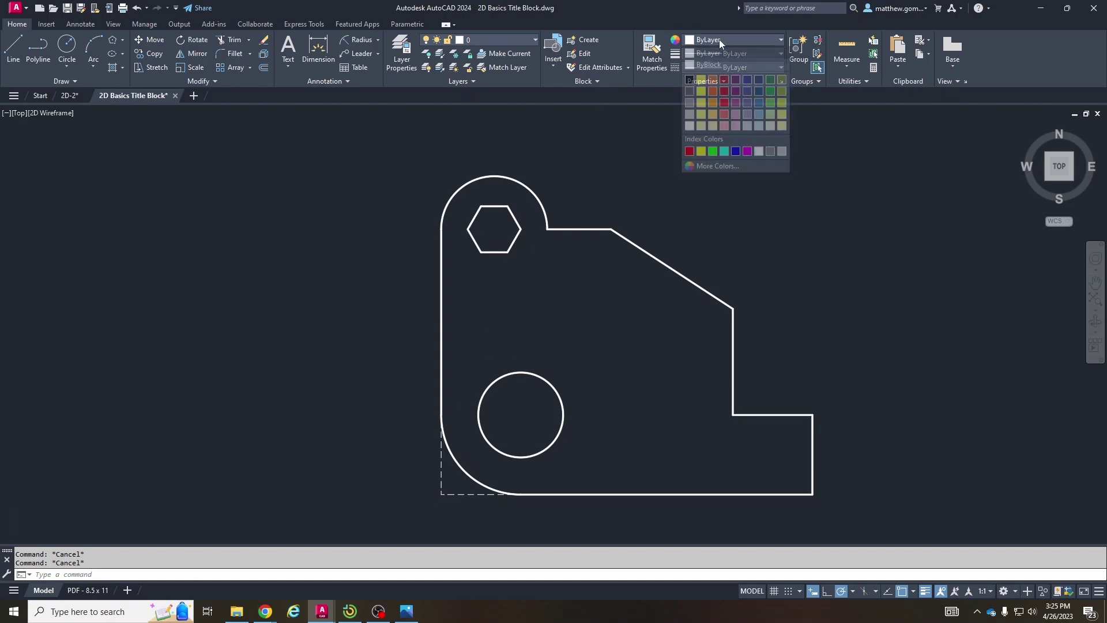
{"action": "left_click", "coordinate": [690, 152]}
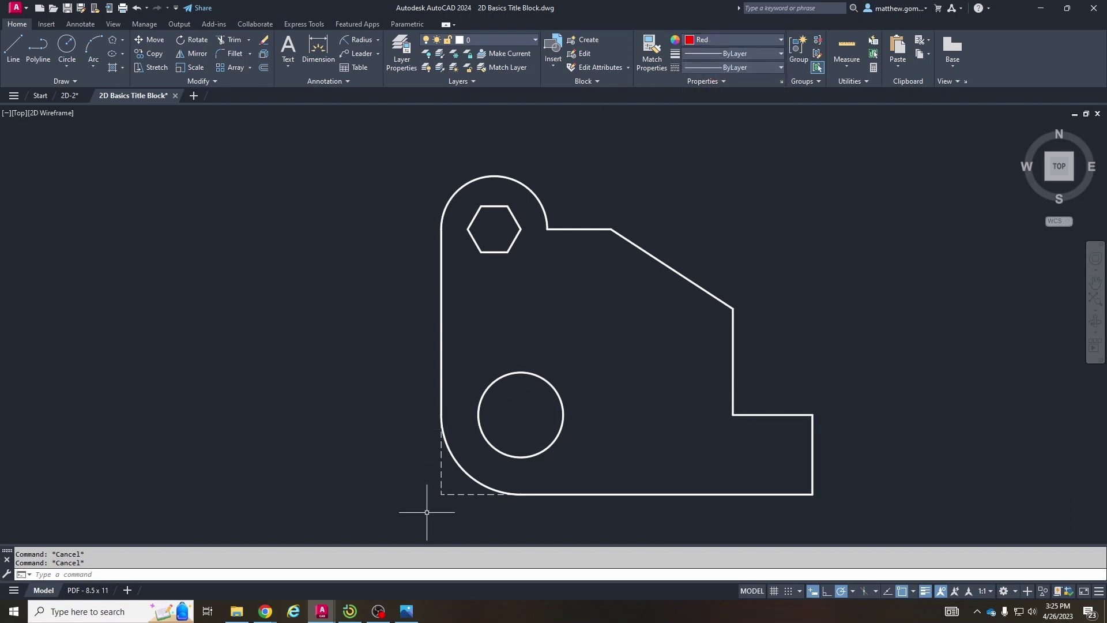
{"action": "type", "text": "l"}
{"action": "key", "text": "Return"}
{"action": "left_click", "coordinate": [442, 494]}
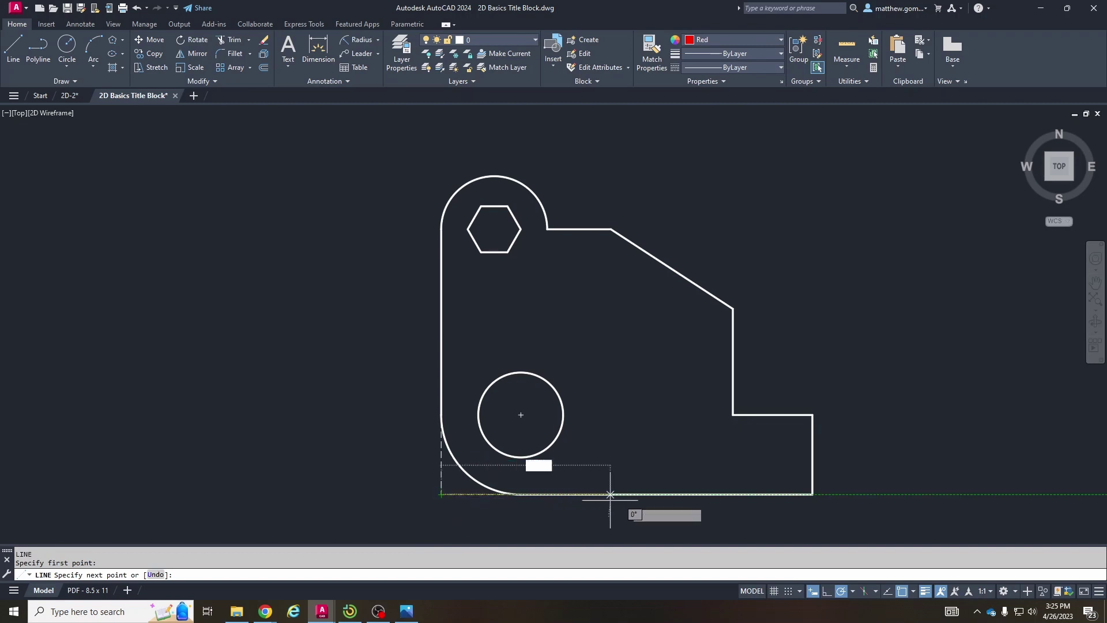
{"action": "left_click", "coordinate": [812, 494]}
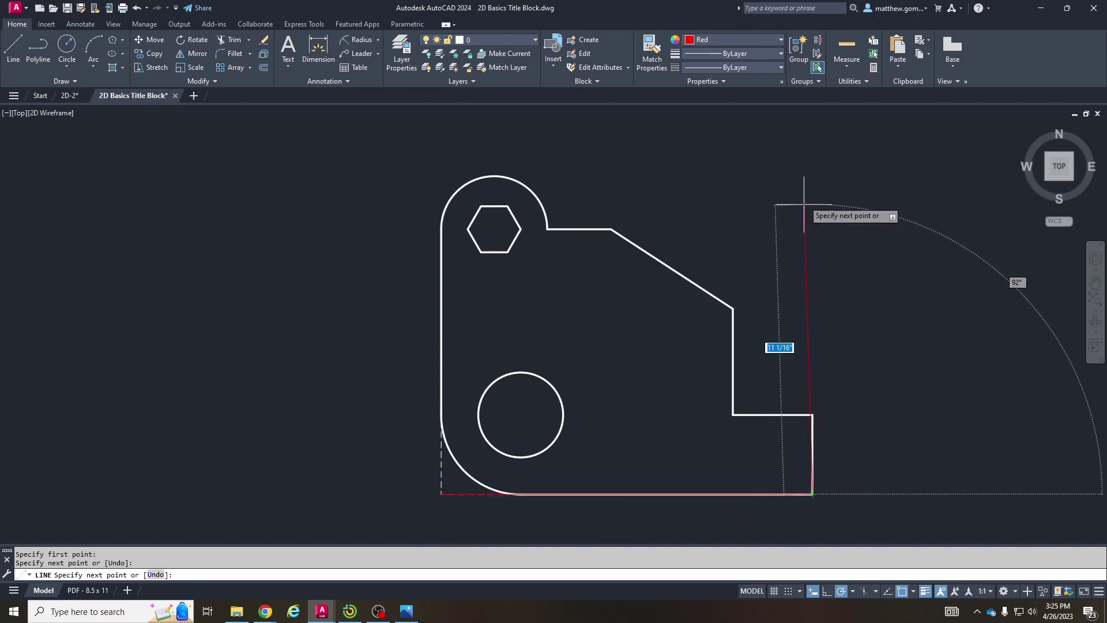
{"action": "left_click", "coordinate": [813, 132]}
{"action": "key", "text": "Return"}
{"action": "key", "text": "Return"}
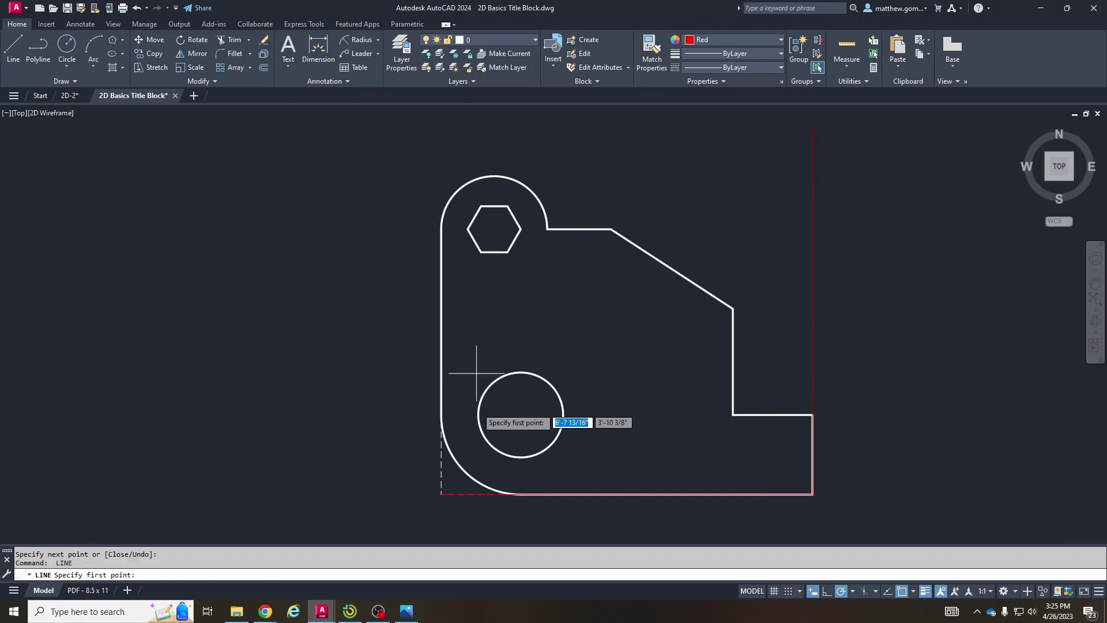
{"action": "left_click", "coordinate": [441, 494]}
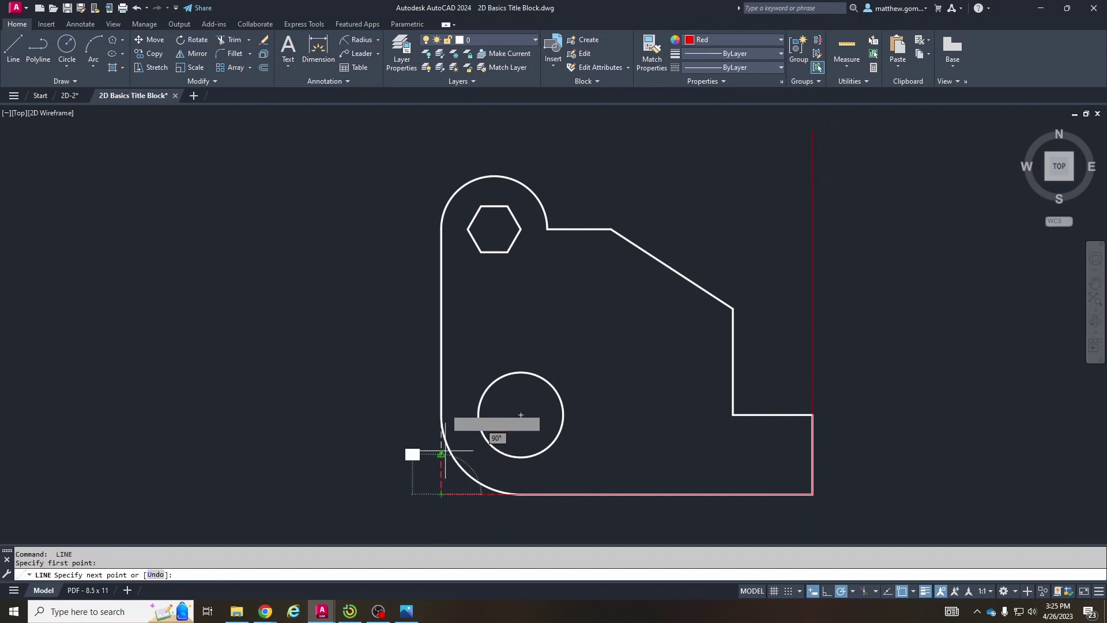
{"action": "left_click", "coordinate": [441, 124]}
{"action": "key", "text": "Return"}
{"action": "key", "text": "Return"}
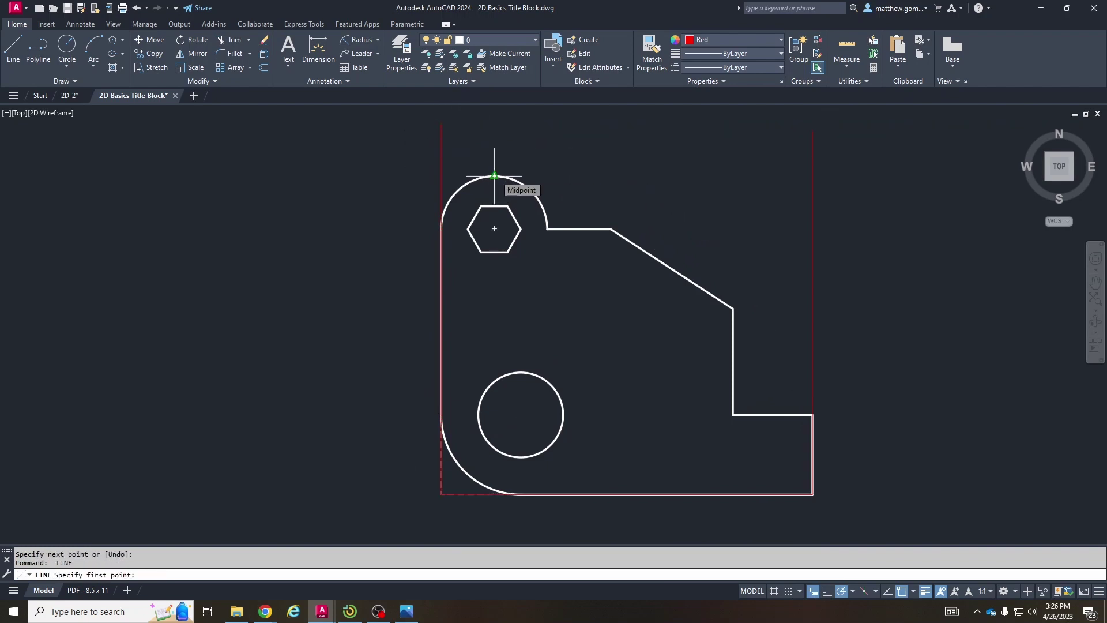
Step: Draw a horizontal red line from the top of the upper arc past the right side
{"action": "left_click", "coordinate": [914, 593]}
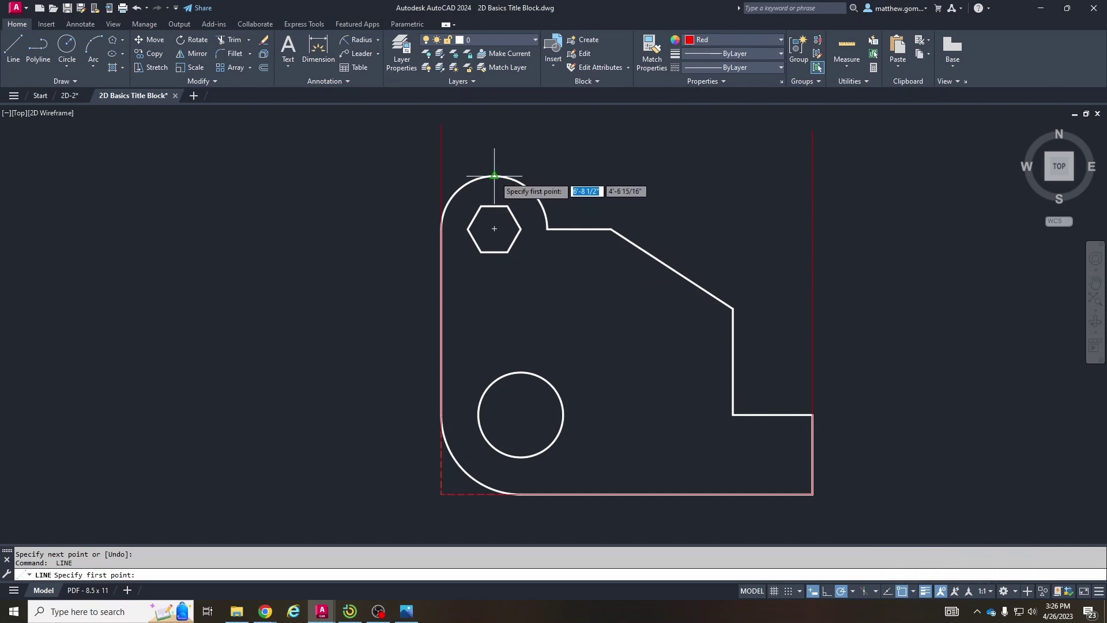
{"action": "middle_click_drag", "start_coordinate": [495, 174], "coordinate": [487, 184]}
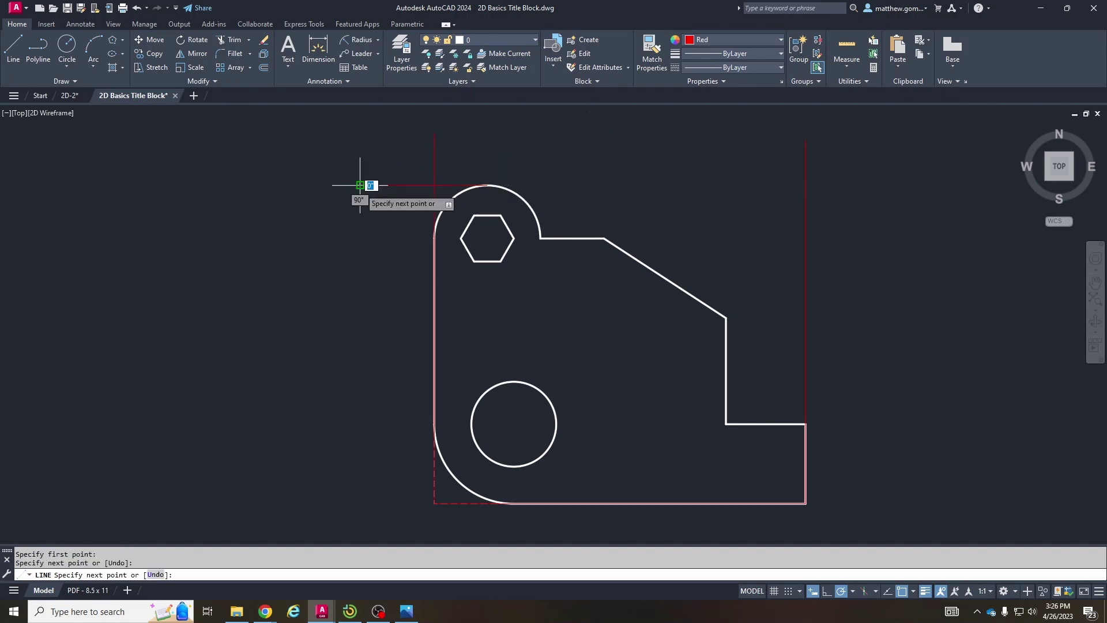
{"action": "left_click", "coordinate": [488, 184]}
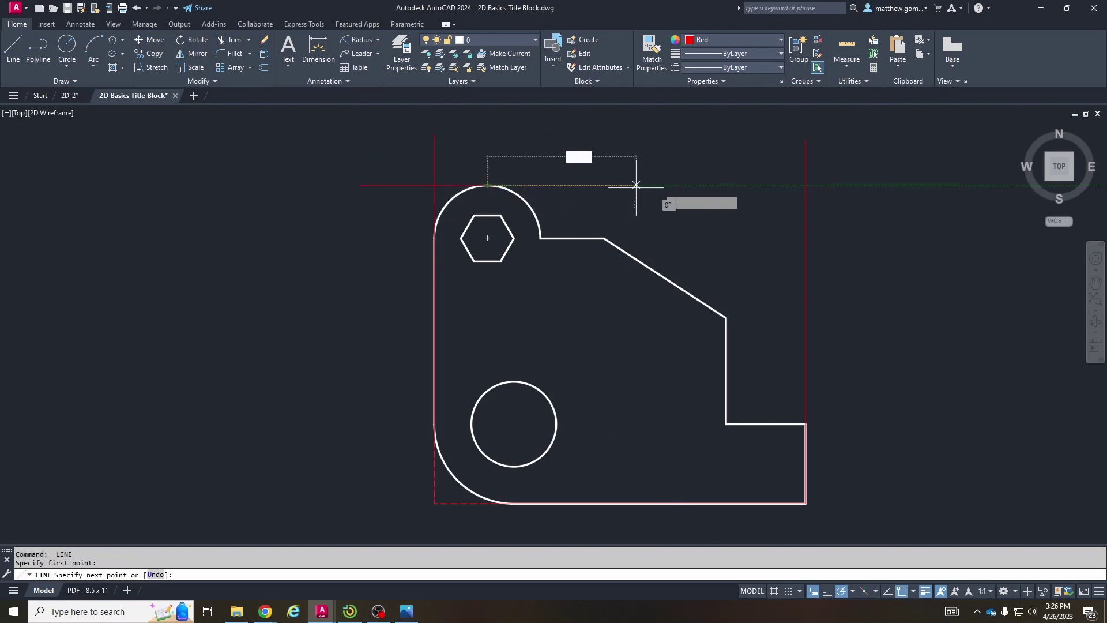
{"action": "left_click", "coordinate": [840, 185]}
{"action": "key", "text": "Escape"}
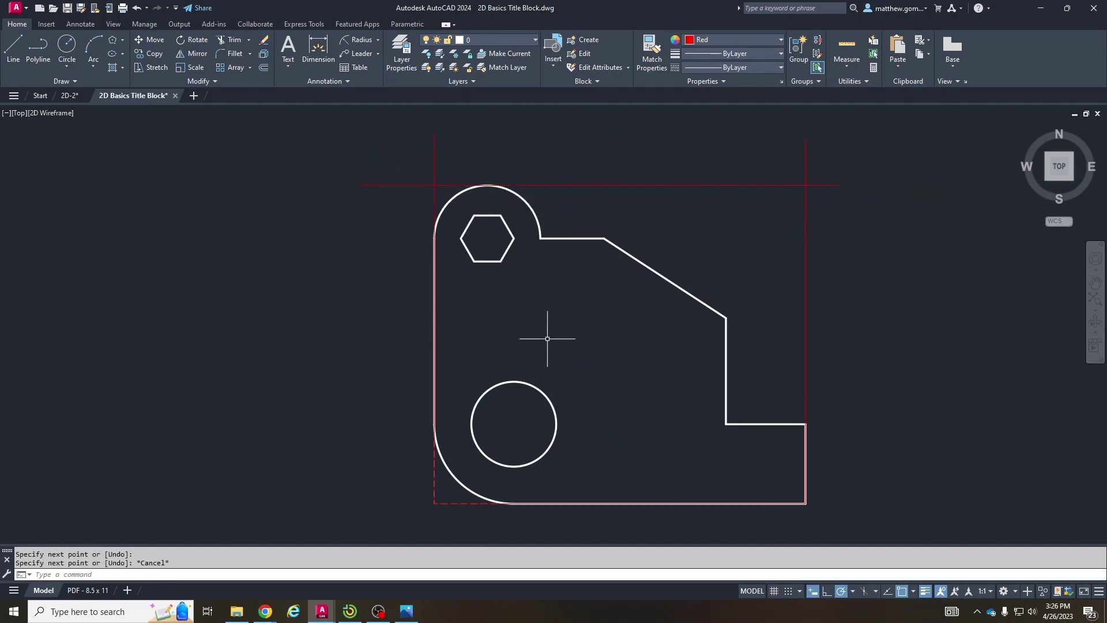
Step: Trim the overshooting line ends at the top-left and top-right corners of the red frame
{"action": "type", "text": "tr"}
{"action": "key", "text": "Return"}
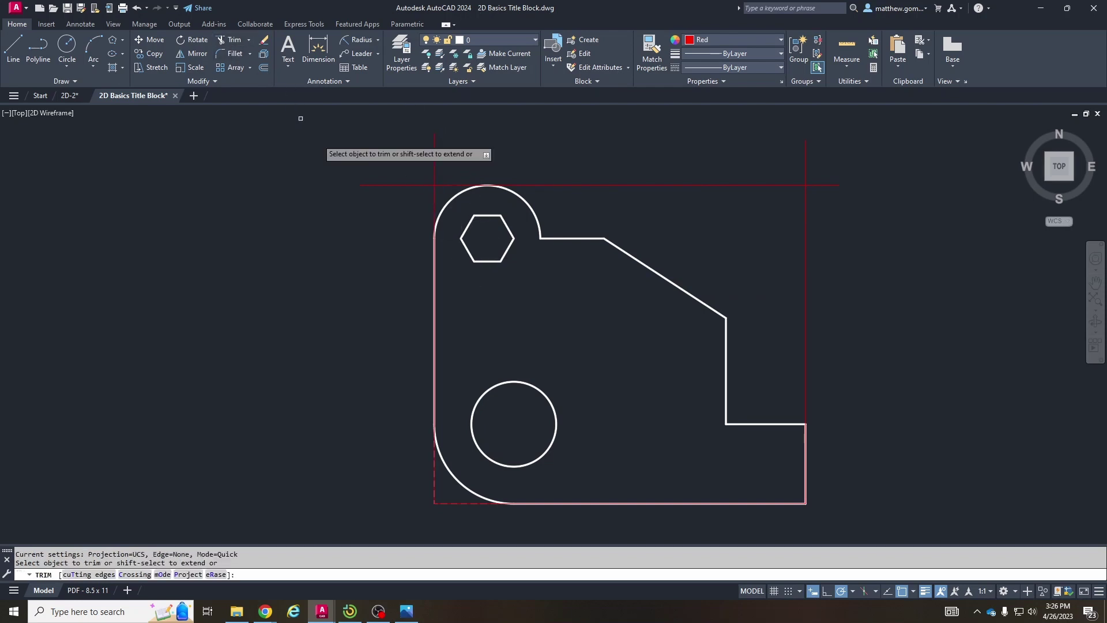
{"action": "left_click", "coordinate": [435, 154]}
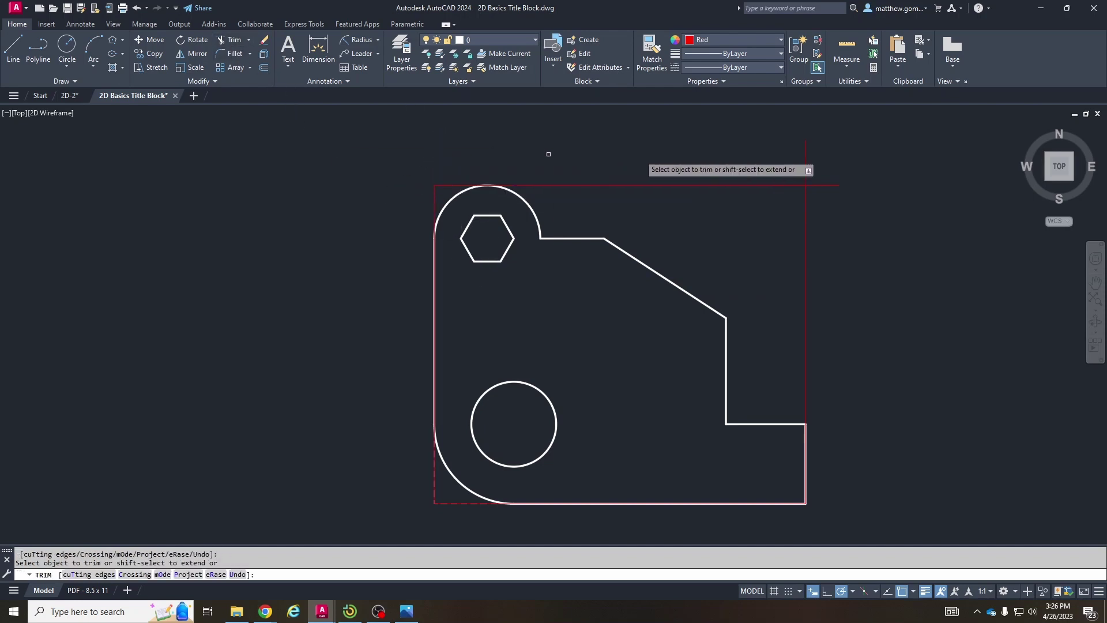
{"action": "left_click", "coordinate": [804, 163]}
{"action": "left_click", "coordinate": [804, 163]}
{"action": "key", "text": "Escape"}
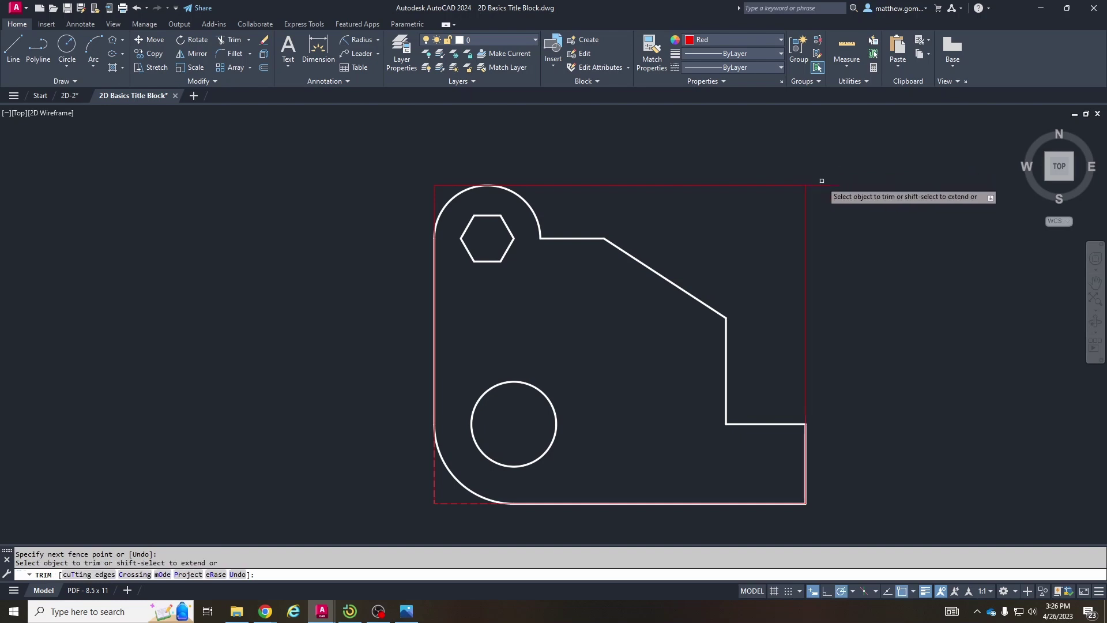
{"action": "key", "text": "Escape"}
{"action": "middle_click_drag", "start_coordinate": [496, 225], "coordinate": [359, 204]}
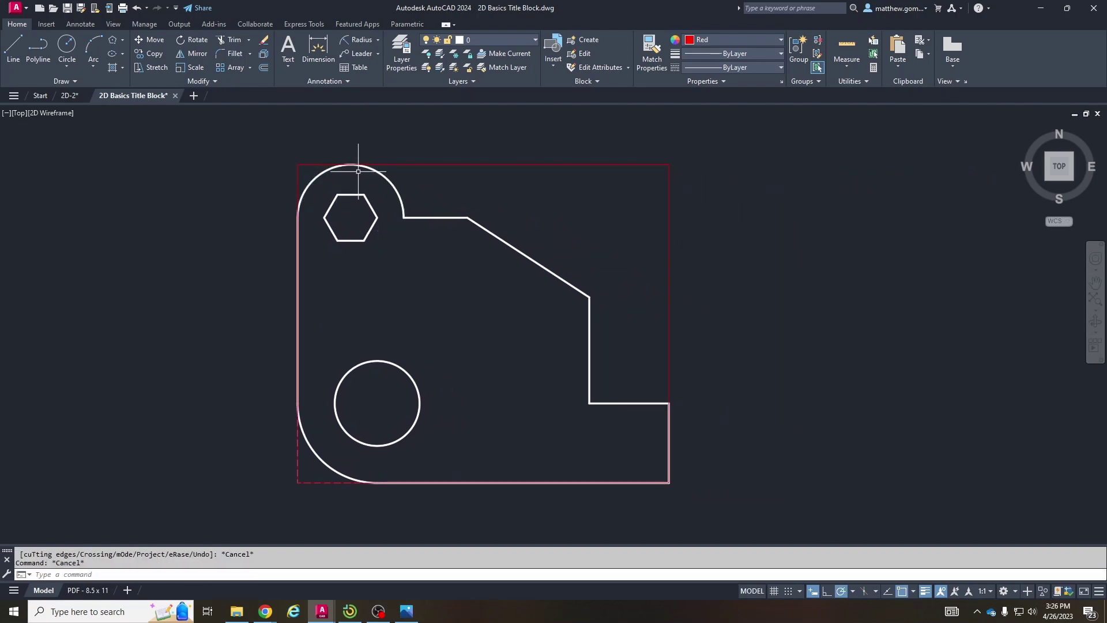
Step: Draw two diagonal lines corner to corner across the red bounding box
{"action": "type", "text": "l"}
{"action": "key", "text": "Return"}
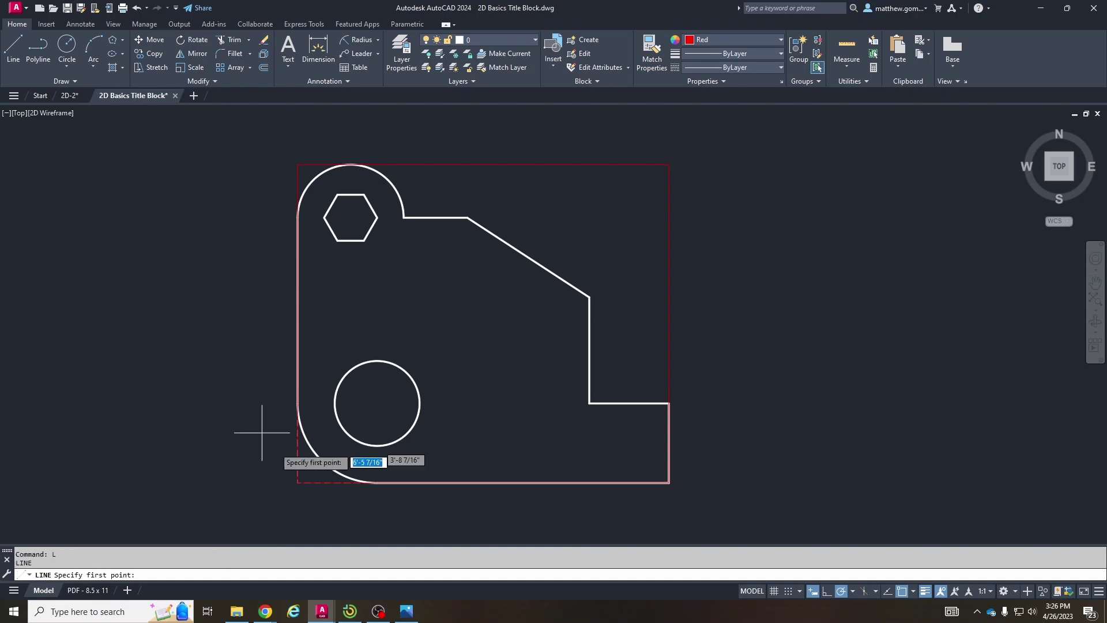
{"action": "left_click", "coordinate": [298, 482]}
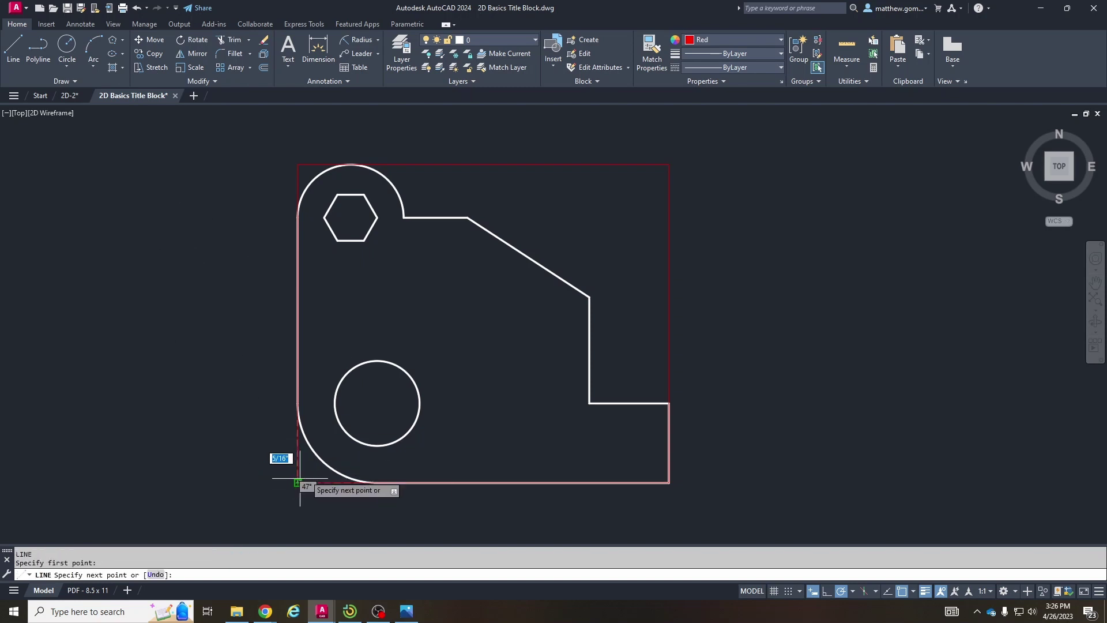
{"action": "left_click", "coordinate": [666, 167]}
{"action": "key", "text": "Return"}
{"action": "key", "text": "Return"}
{"action": "left_click", "coordinate": [297, 165]}
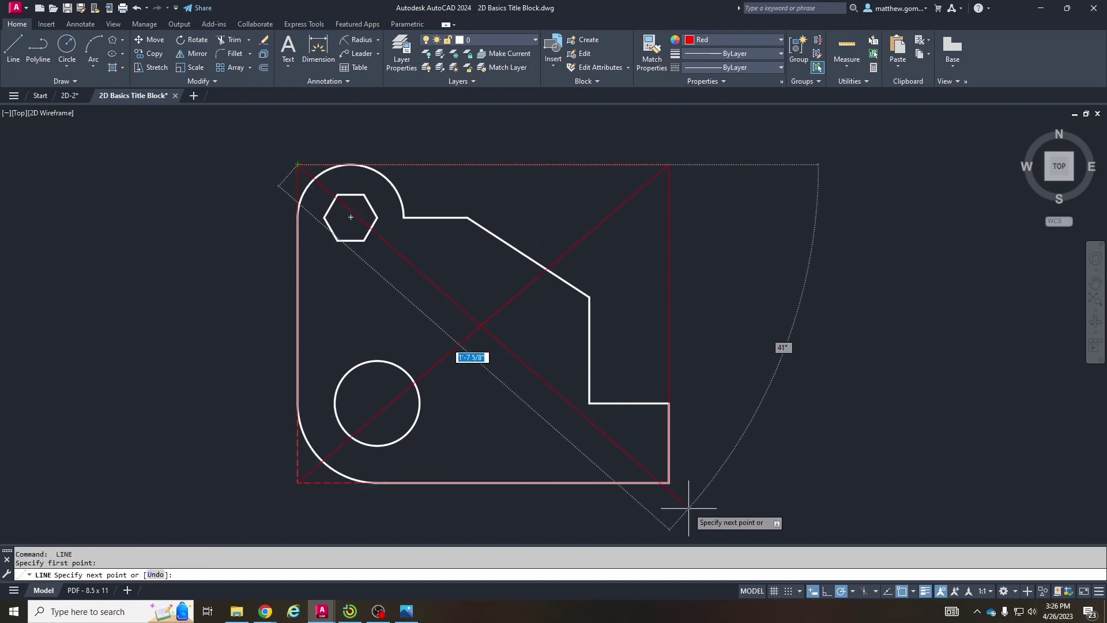
{"action": "left_click", "coordinate": [669, 482]}
{"action": "key", "text": "Escape"}
Step: Move the bracket and diagonals from the diagonals' crossing to the title block's centre
{"action": "left_click", "coordinate": [493, 353]}
{"action": "left_click", "coordinate": [474, 323]}
{"action": "scroll", "coordinate": [494, 342], "scroll_direction": "down", "scroll_amount": 2}
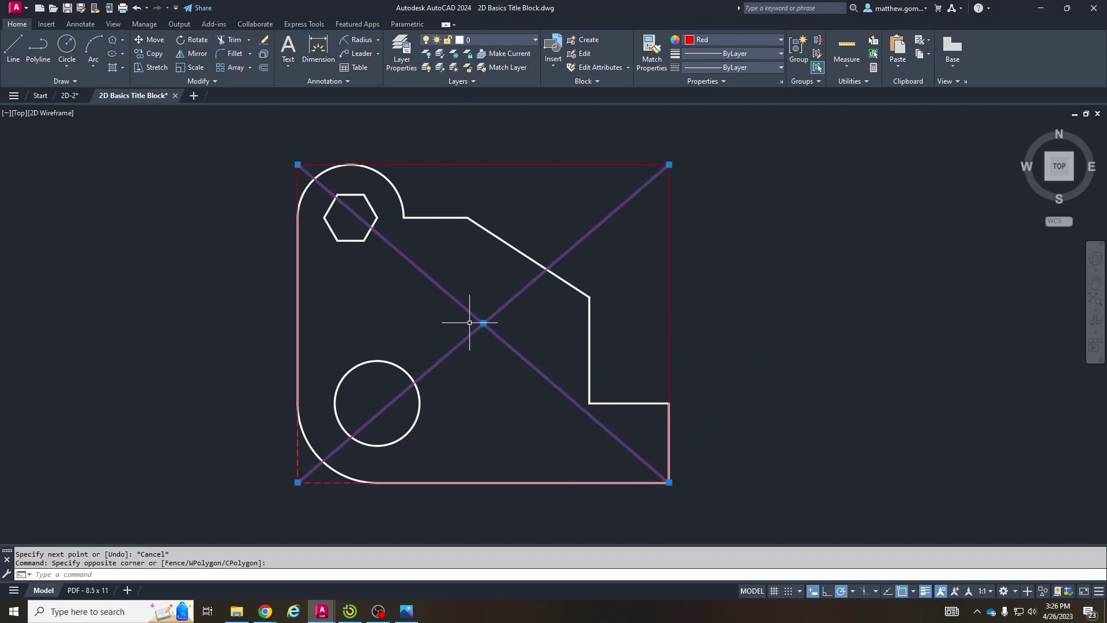
{"action": "scroll", "coordinate": [493, 343], "scroll_direction": "down", "scroll_amount": 2}
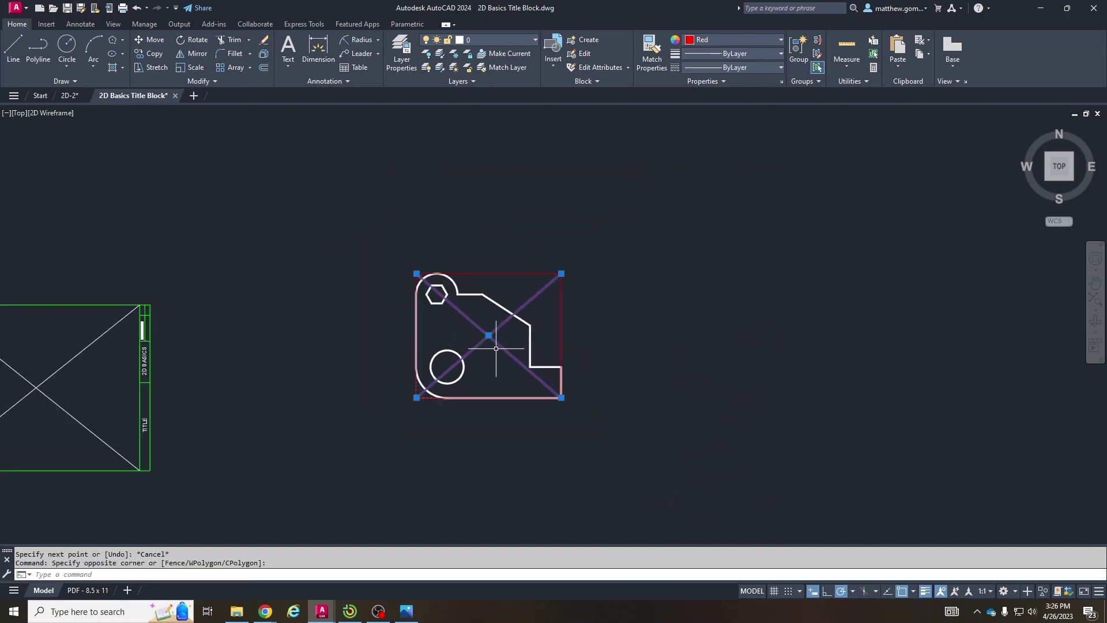
{"action": "left_click", "coordinate": [586, 415]}
{"action": "left_click", "coordinate": [354, 215]}
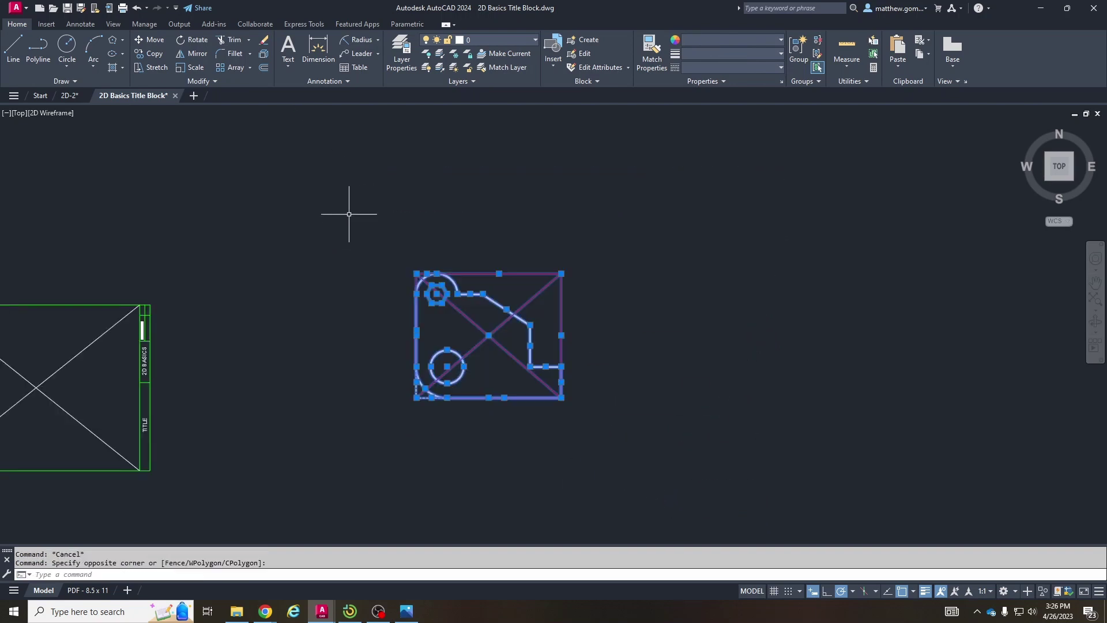
{"action": "left_click", "coordinate": [148, 40]}
{"action": "left_click", "coordinate": [489, 335]}
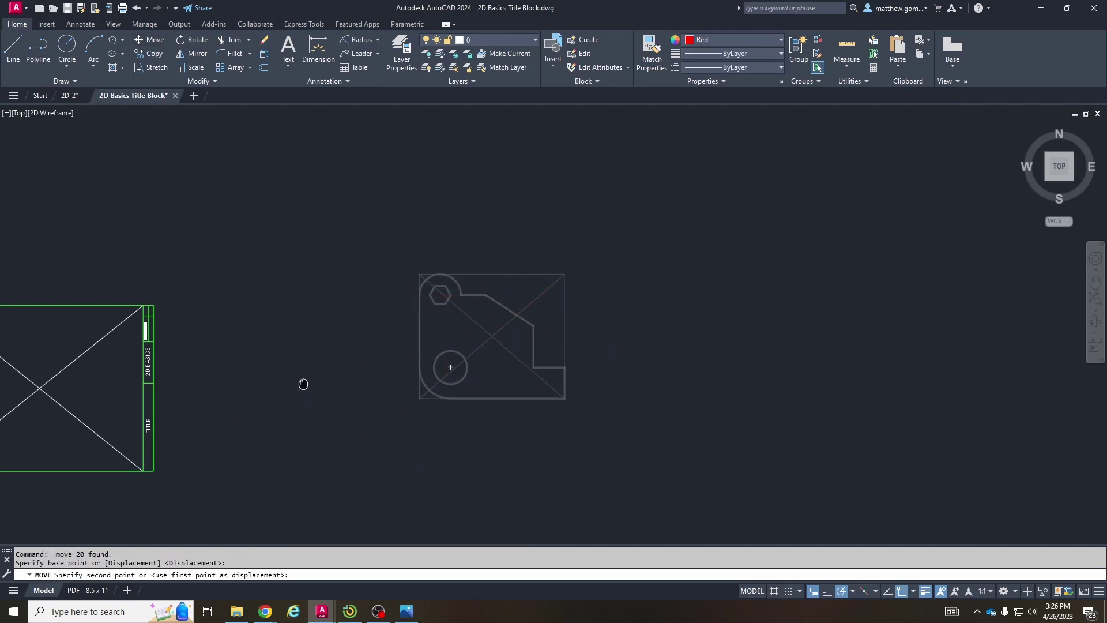
{"action": "middle_click_drag", "start_coordinate": [302, 383], "coordinate": [497, 260]}
{"action": "scroll", "coordinate": [408, 248], "scroll_direction": "up", "scroll_amount": 3}
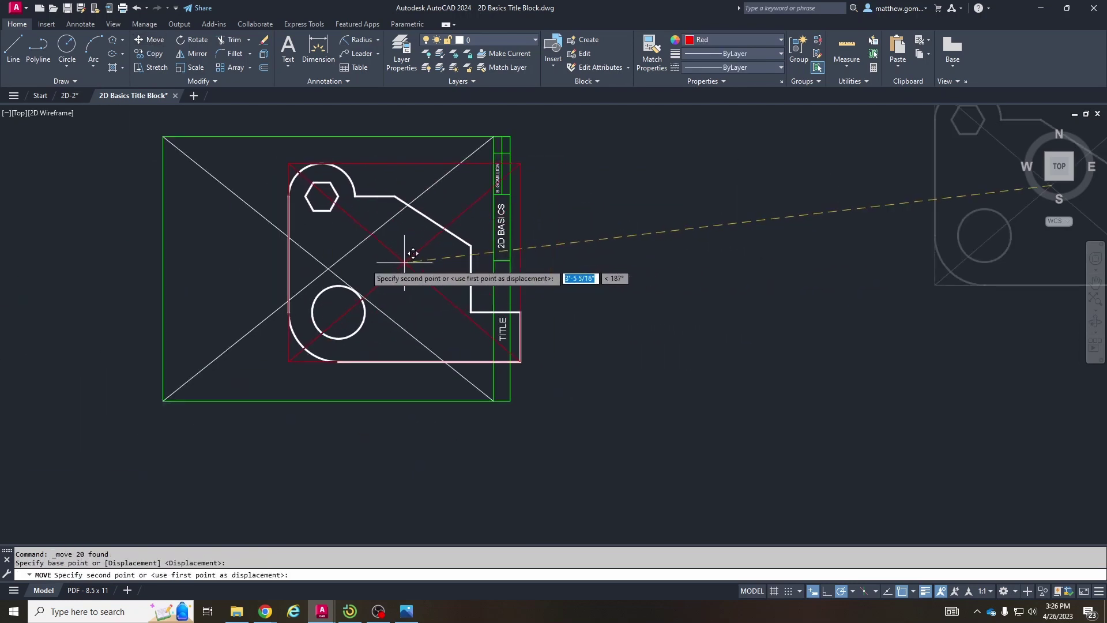
{"action": "left_click", "coordinate": [324, 258]}
Step: Erase the guide diagonals and the leftover red box edges
{"action": "left_click", "coordinate": [336, 298]}
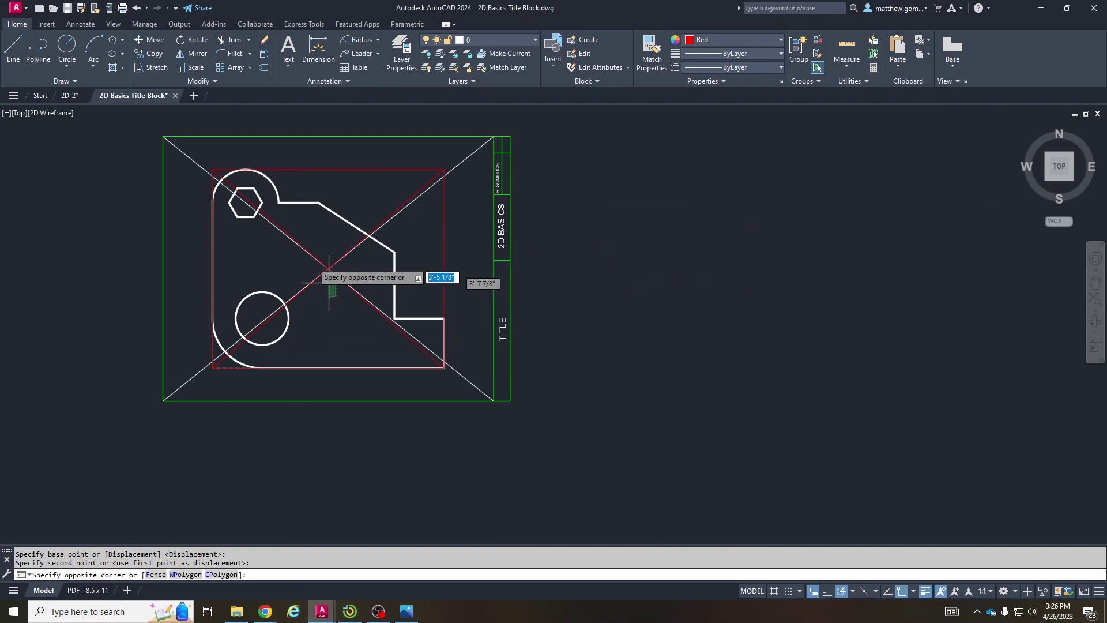
{"action": "left_click", "coordinate": [303, 249]}
{"action": "key", "text": "Delete"}
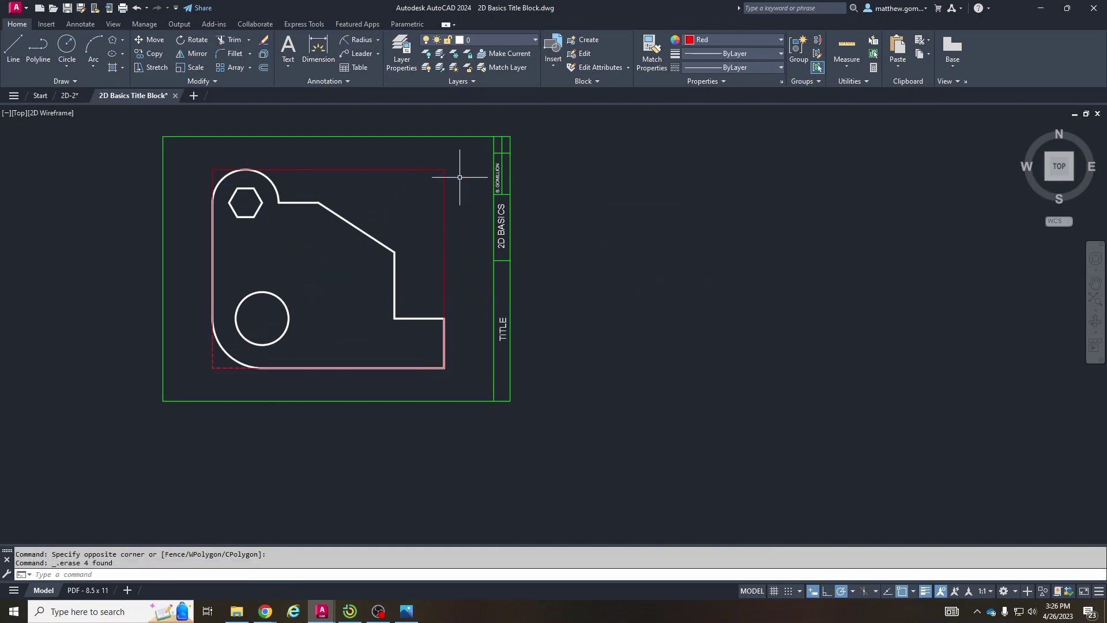
{"action": "left_click", "coordinate": [214, 172]}
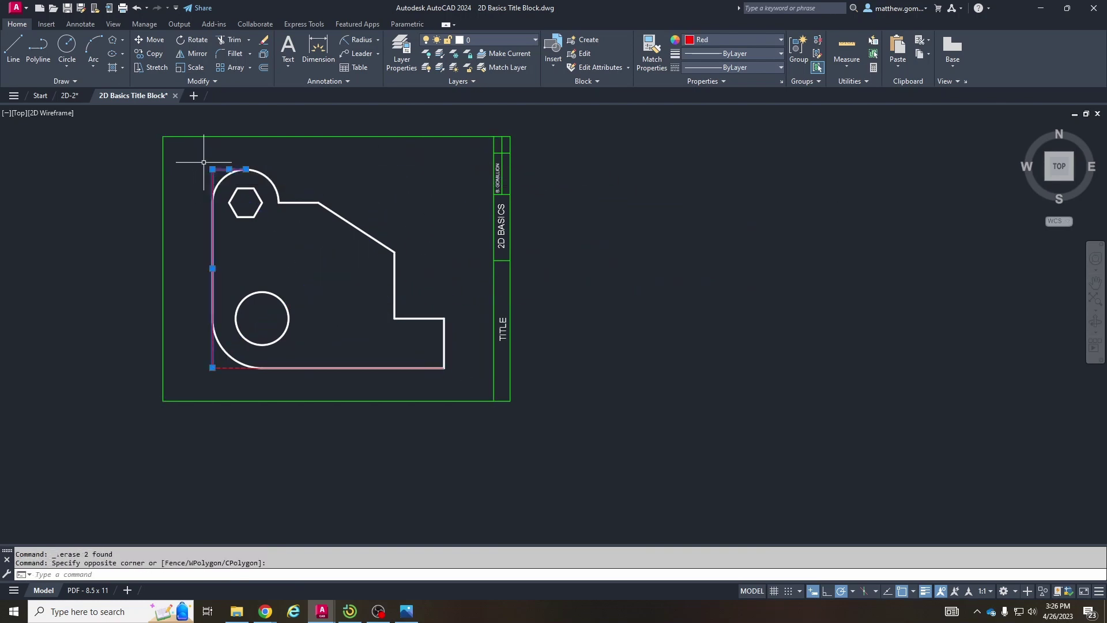
{"action": "left_click", "coordinate": [223, 374]}
{"action": "key", "text": "Delete"}
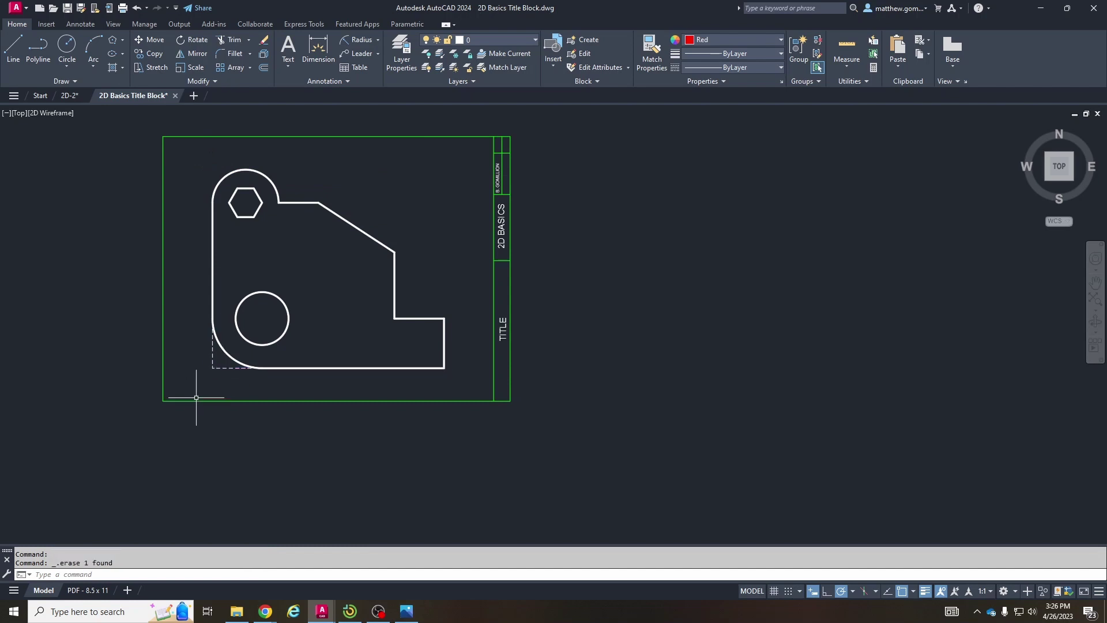
{"action": "middle_click_drag", "start_coordinate": [289, 218], "coordinate": [388, 225]}
Step: Zoom window around the title block and part, then set the current colour to ByLayer
{"action": "type", "text": "z"}
{"action": "key", "text": "Return"}
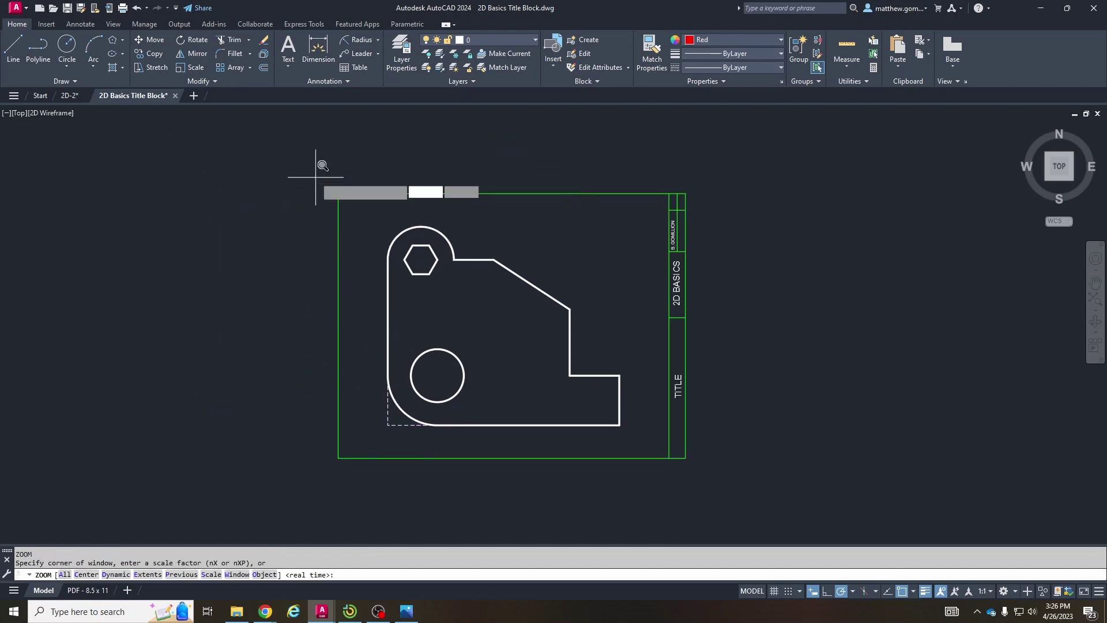
{"action": "left_click", "coordinate": [318, 173]}
{"action": "left_click", "coordinate": [682, 448]}
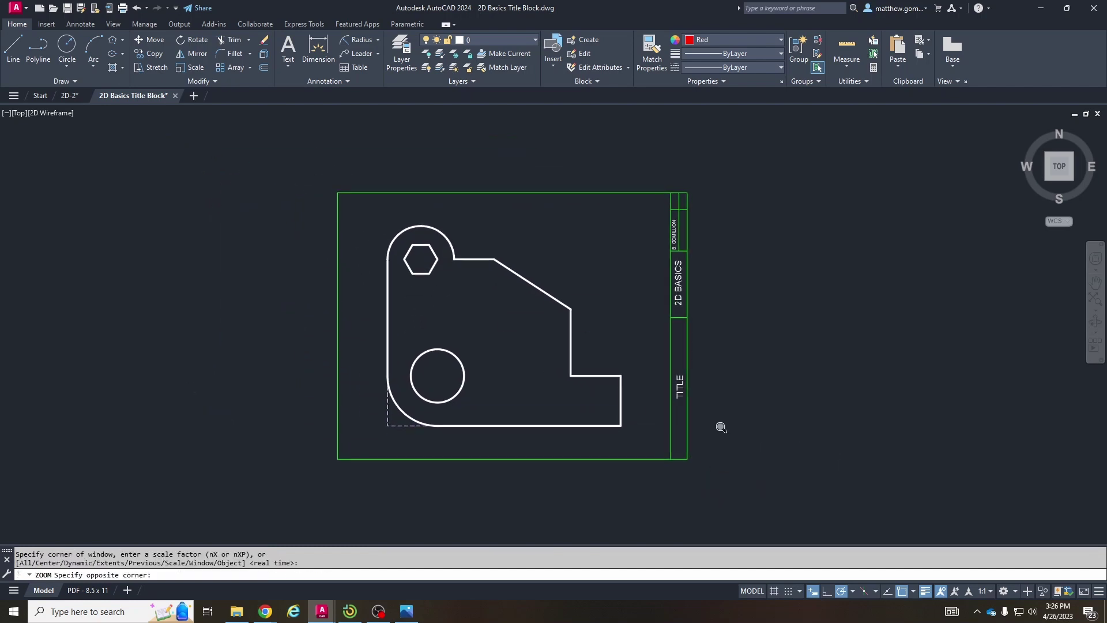
{"action": "left_click", "coordinate": [710, 38]}
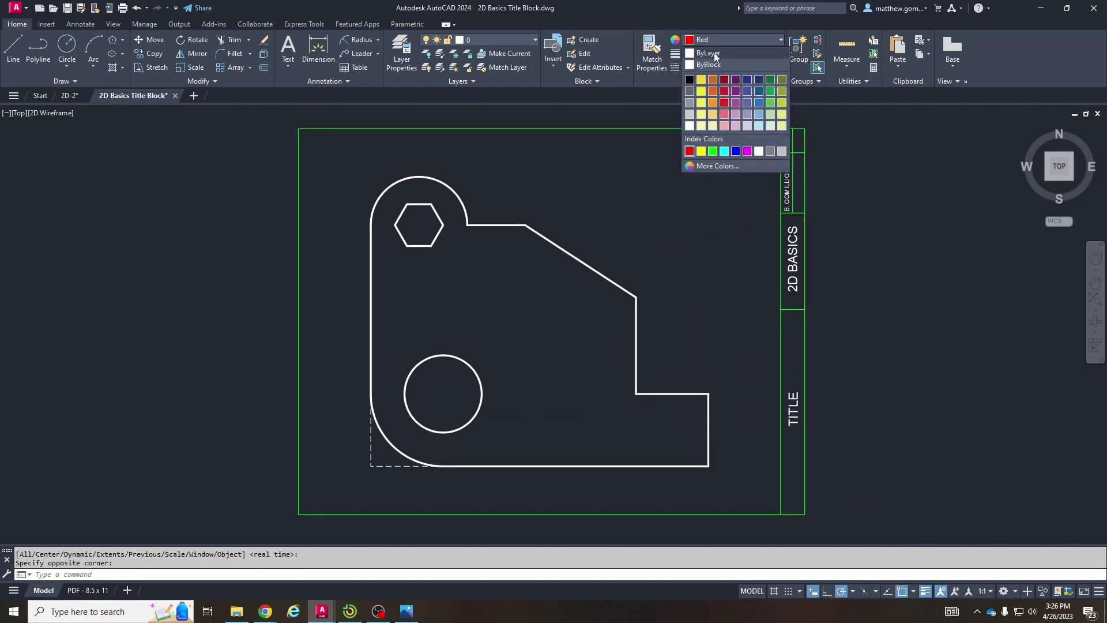
{"action": "left_click", "coordinate": [714, 53]}
{"action": "key", "text": "Escape"}
{"action": "key", "text": "Escape"}
Step: Check the 2D-2 reference drawing, then return to the 2D Basics Title Block drawing
{"action": "middle_click_drag", "start_coordinate": [488, 238], "coordinate": [475, 237]}
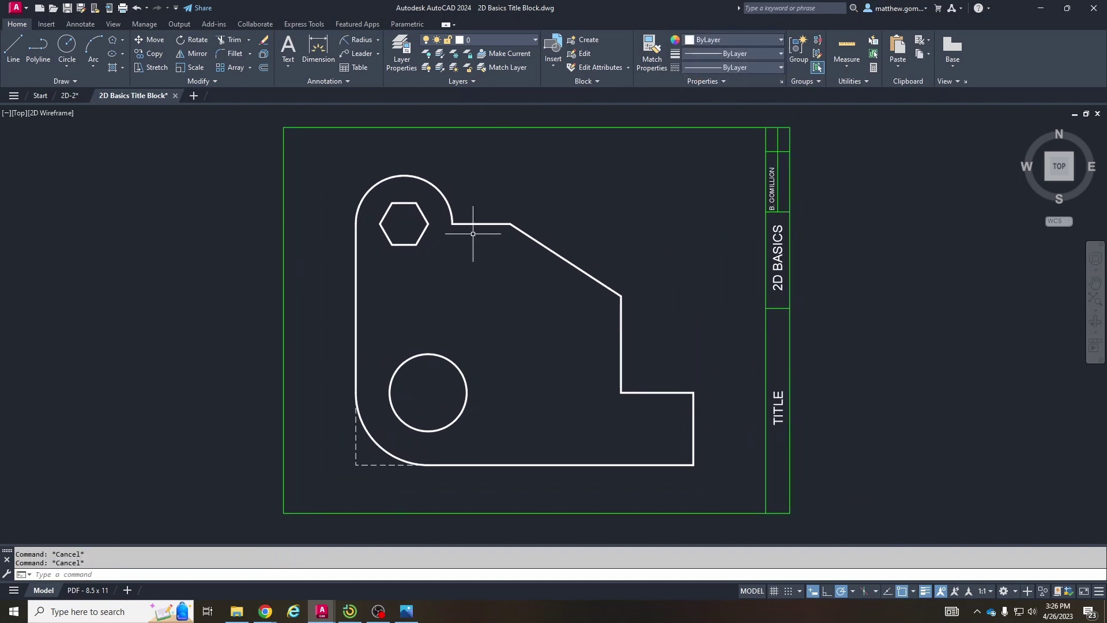
{"action": "left_click", "coordinate": [69, 95]}
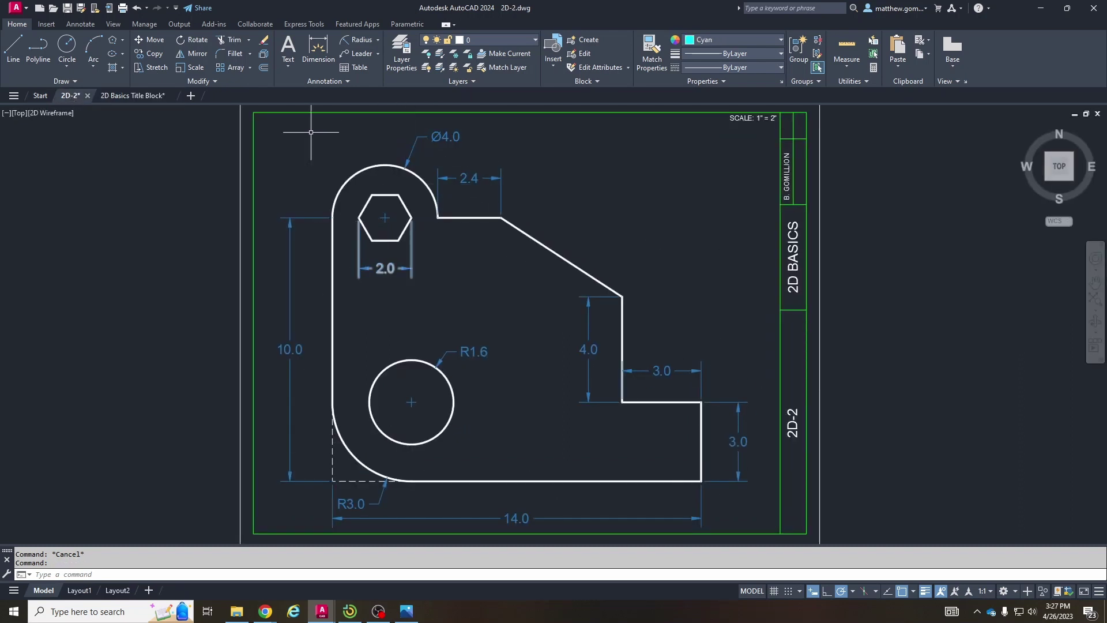
{"action": "left_click", "coordinate": [133, 96]}
{"action": "middle_click_drag", "start_coordinate": [564, 256], "coordinate": [553, 254]}
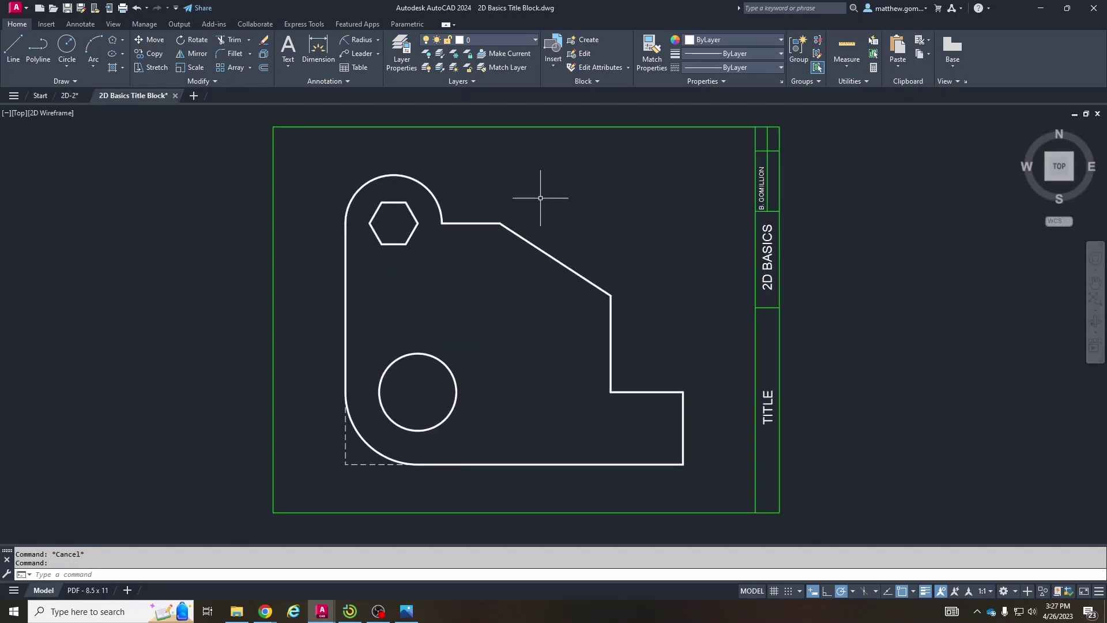
{"action": "left_click", "coordinate": [732, 38]}
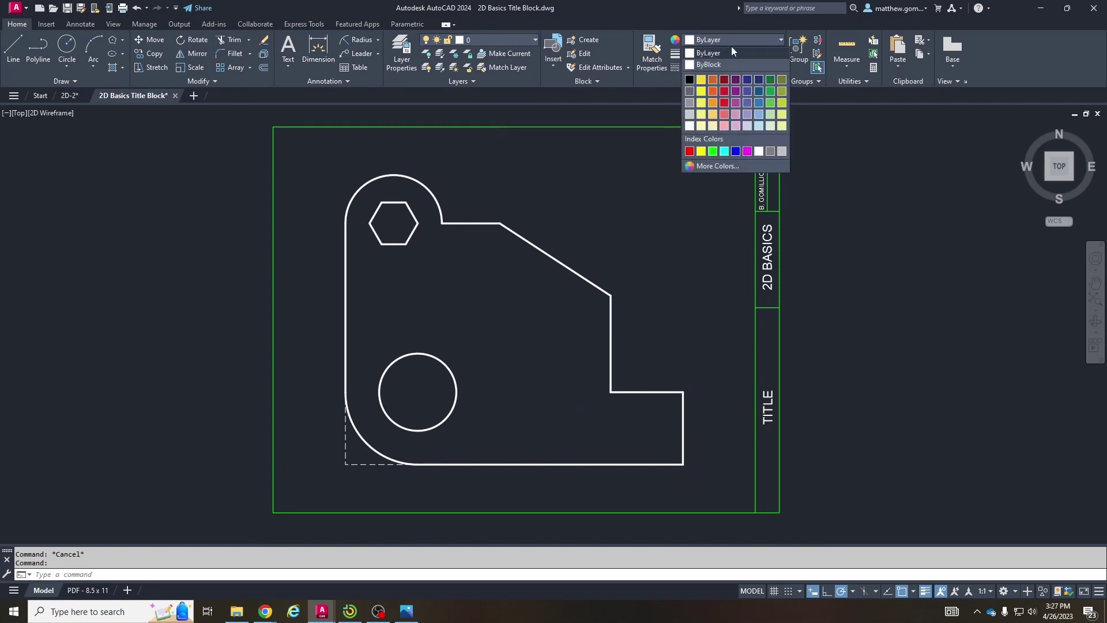
Step: Set the colour to blue 39,118,187 and add the 1'-2" linear dimension across the base
{"action": "left_click", "coordinate": [759, 100]}
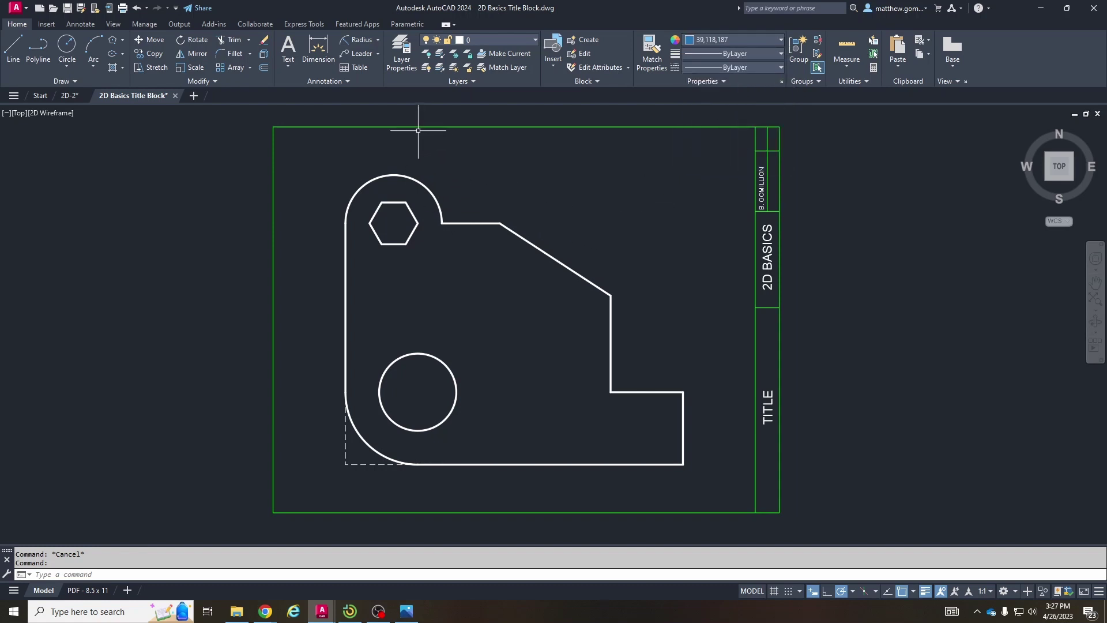
{"action": "left_click", "coordinate": [378, 40]}
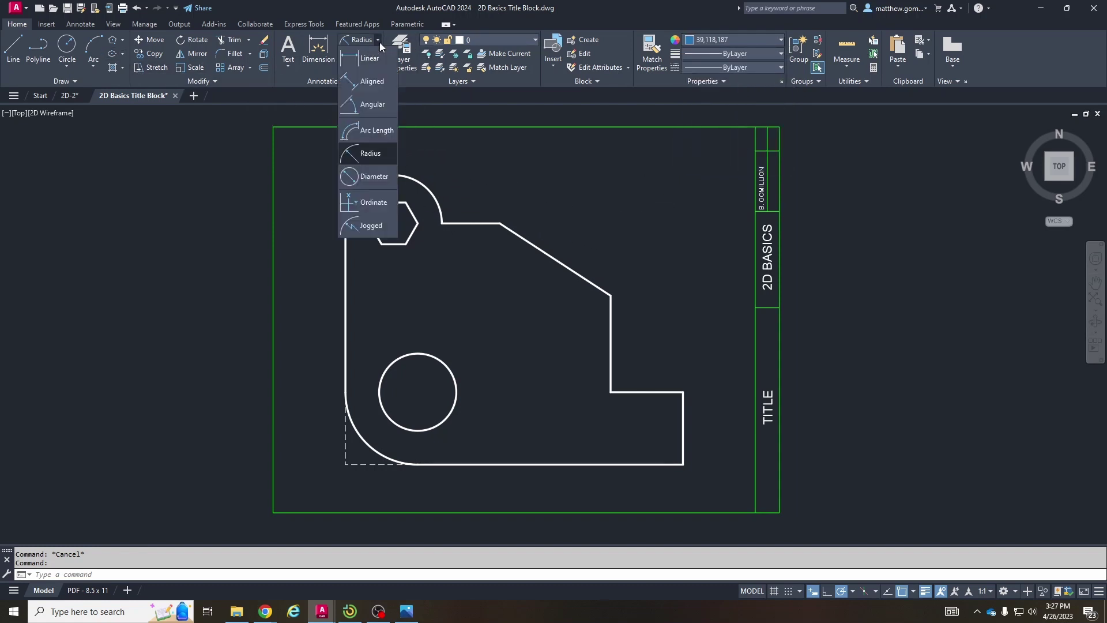
{"action": "left_click", "coordinate": [380, 43]}
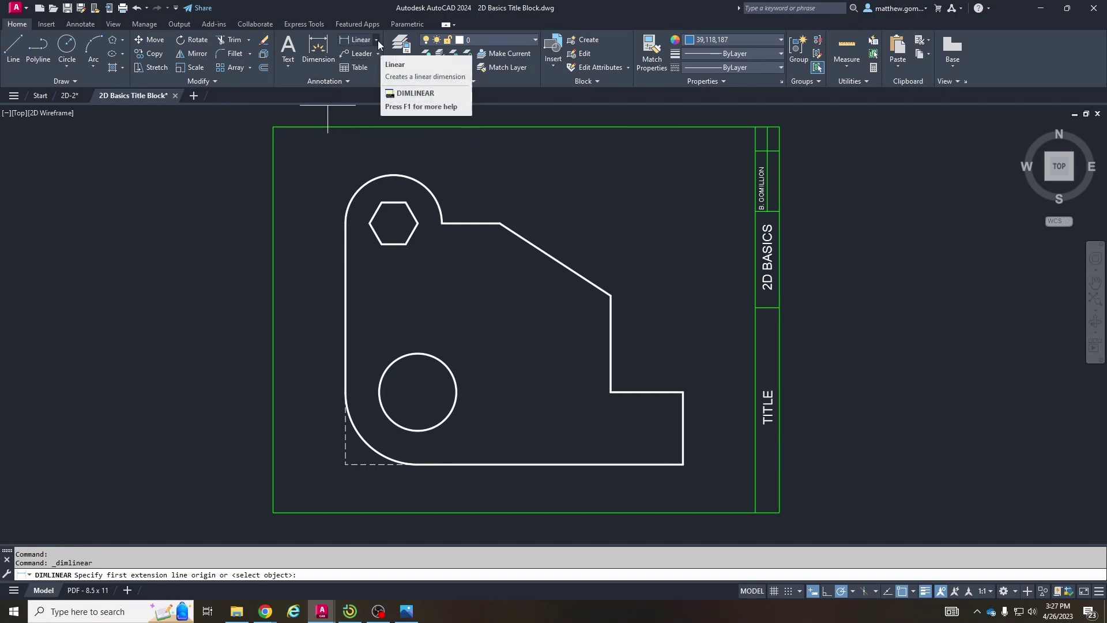
{"action": "left_click", "coordinate": [346, 464]}
{"action": "left_click", "coordinate": [682, 464]}
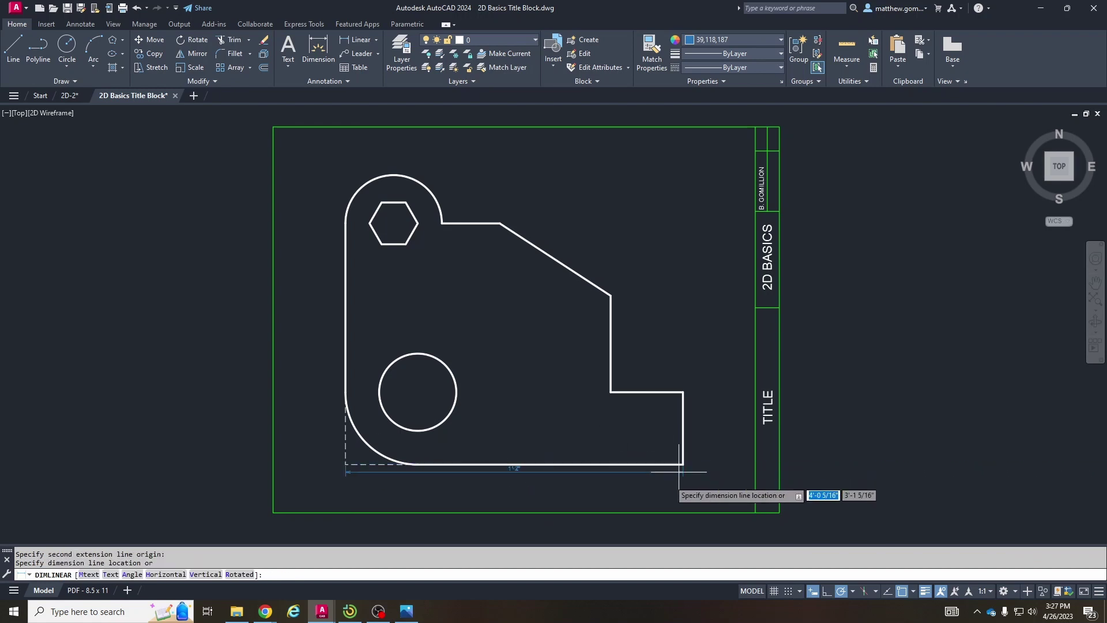
{"action": "left_click", "coordinate": [669, 492]}
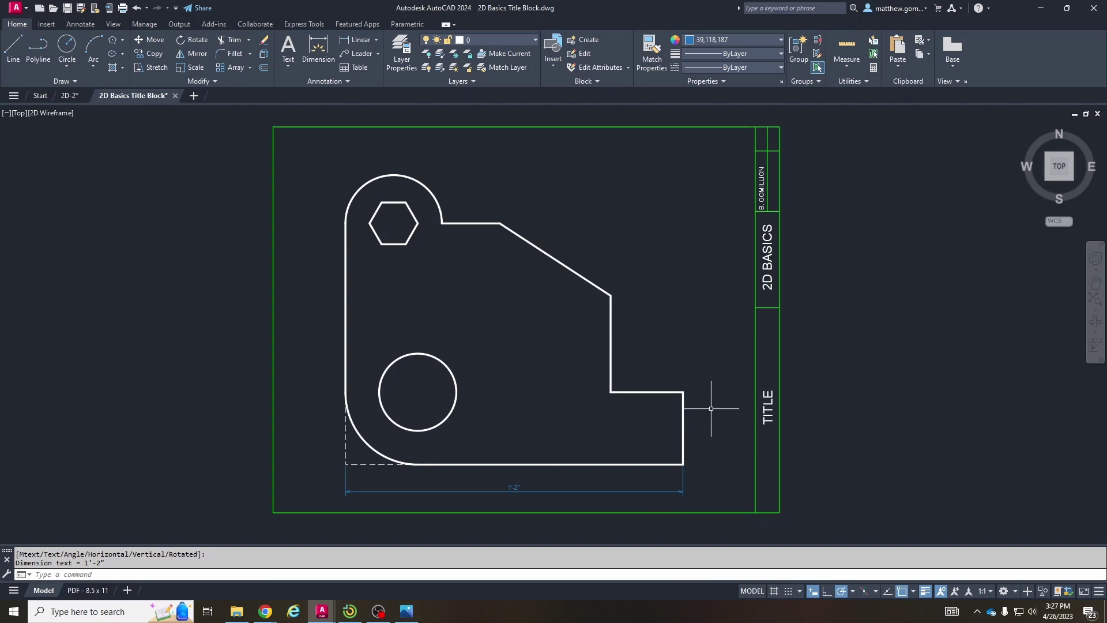
Step: Add the 3" right-edge dimension and the 3" dimension above the inner step
{"action": "left_click", "coordinate": [362, 41]}
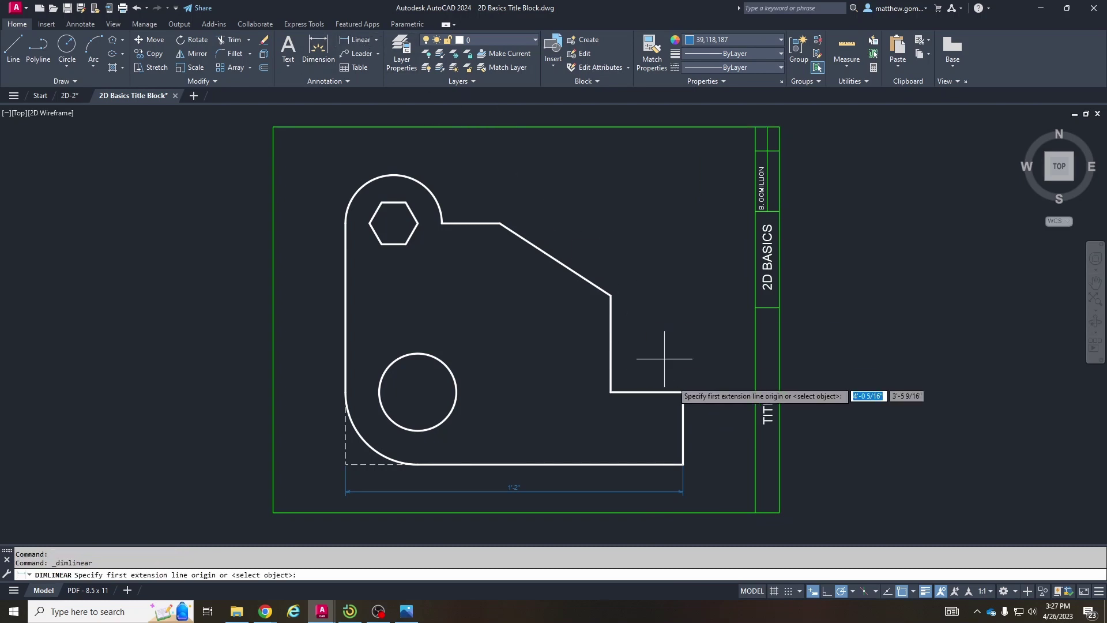
{"action": "left_click", "coordinate": [683, 464]}
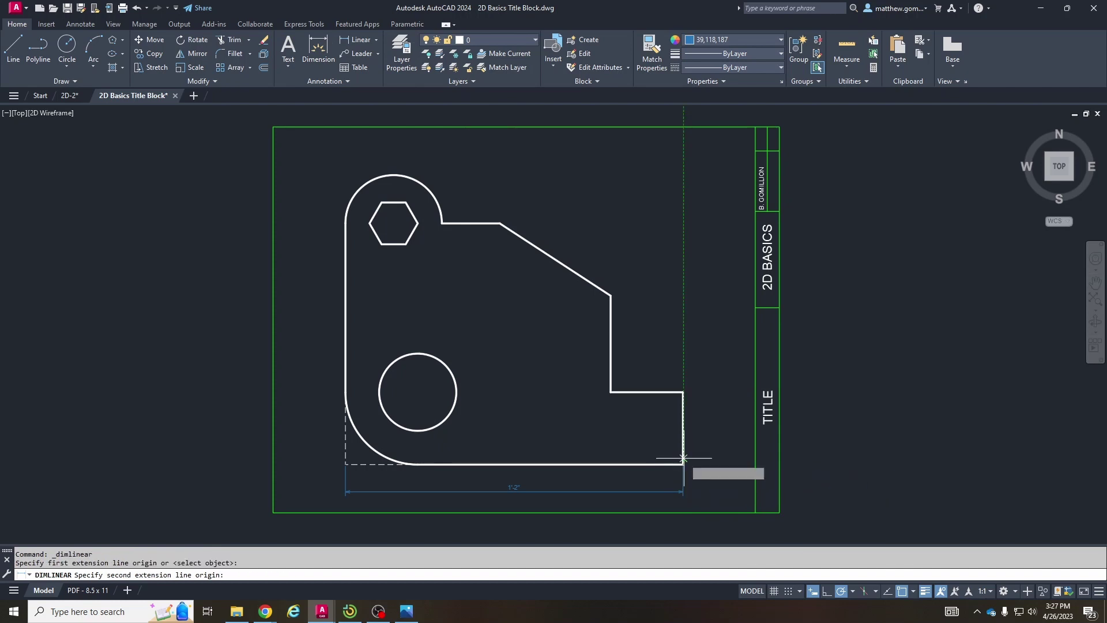
{"action": "left_click", "coordinate": [683, 392]}
{"action": "left_click", "coordinate": [709, 398]}
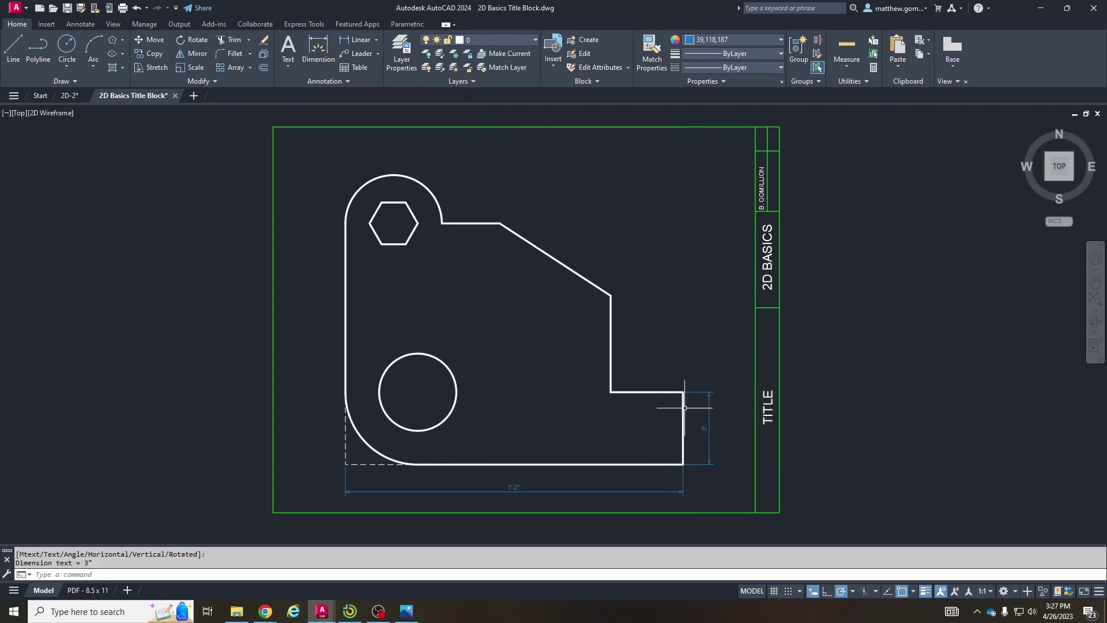
{"action": "key", "text": "Return"}
{"action": "left_click", "coordinate": [684, 392]}
{"action": "left_click", "coordinate": [611, 392]}
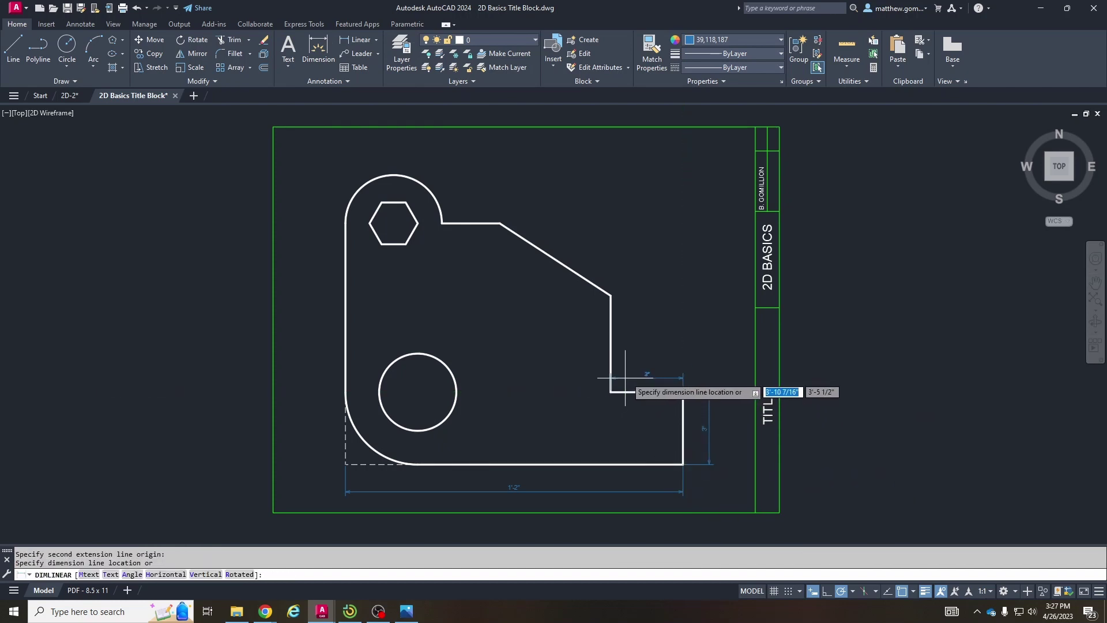
{"action": "left_click", "coordinate": [623, 381]}
Step: Add the 4" linear dimension left of the upright edge
{"action": "key", "text": "Return"}
{"action": "left_click", "coordinate": [611, 392]}
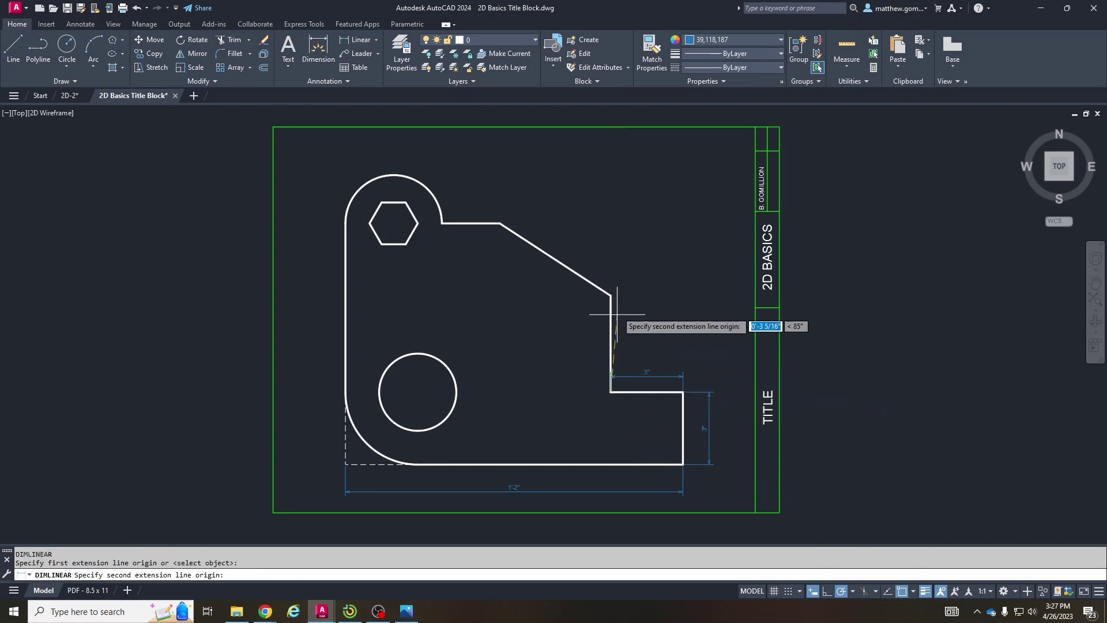
{"action": "left_click", "coordinate": [610, 297]}
{"action": "left_click", "coordinate": [590, 316]}
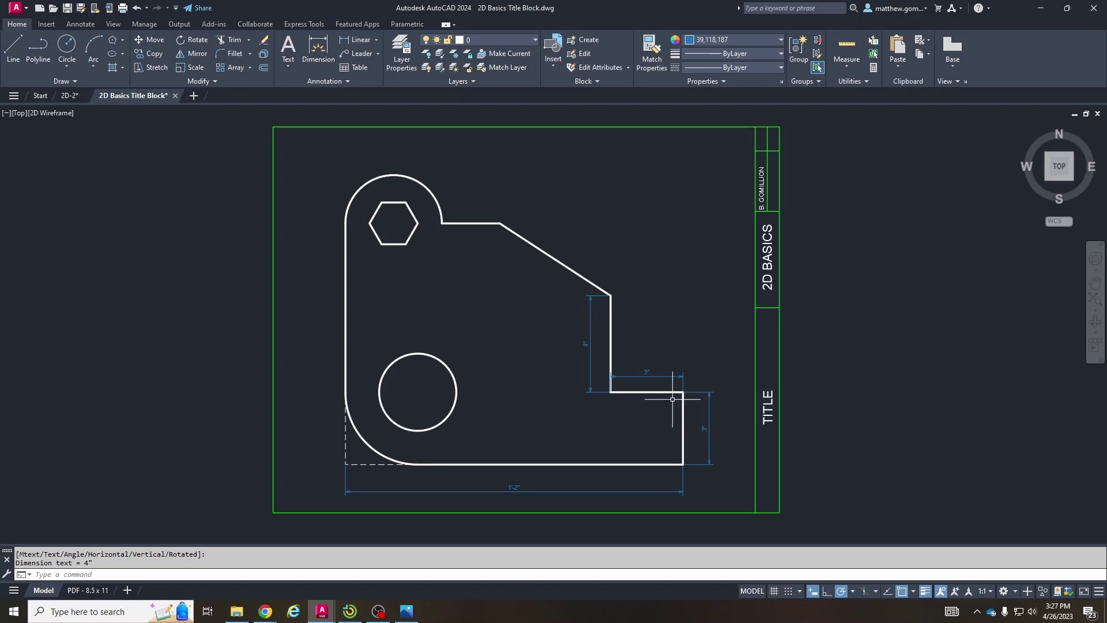
{"action": "scroll", "coordinate": [518, 456], "scroll_direction": "up", "scroll_amount": 2}
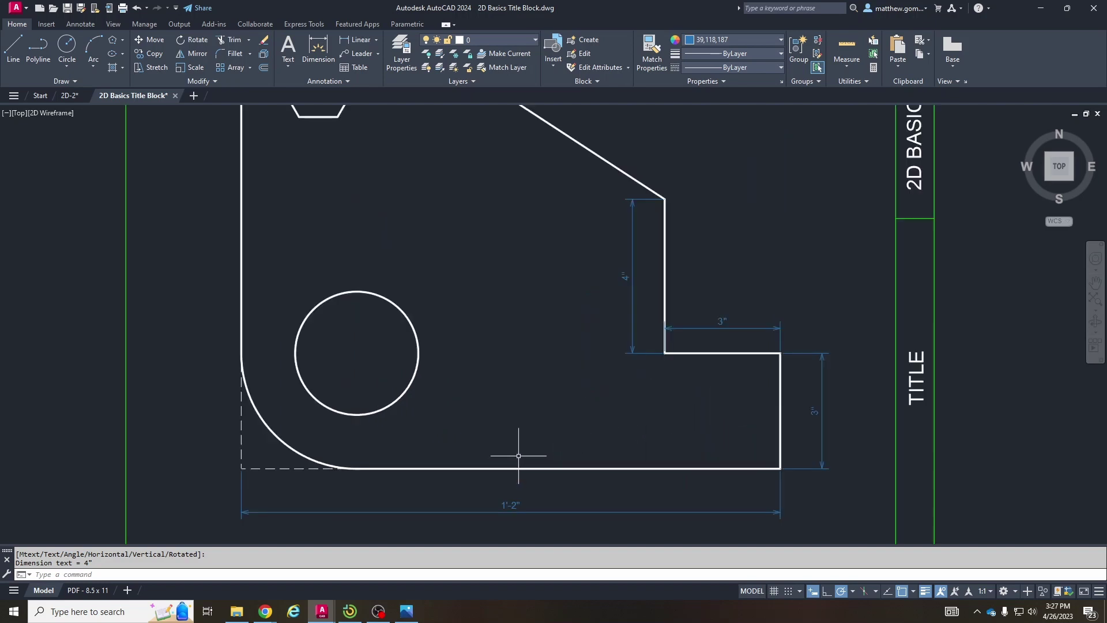
{"action": "scroll", "coordinate": [514, 361], "scroll_direction": "down", "scroll_amount": 3}
{"action": "middle_click_drag", "start_coordinate": [514, 361], "coordinate": [485, 389]}
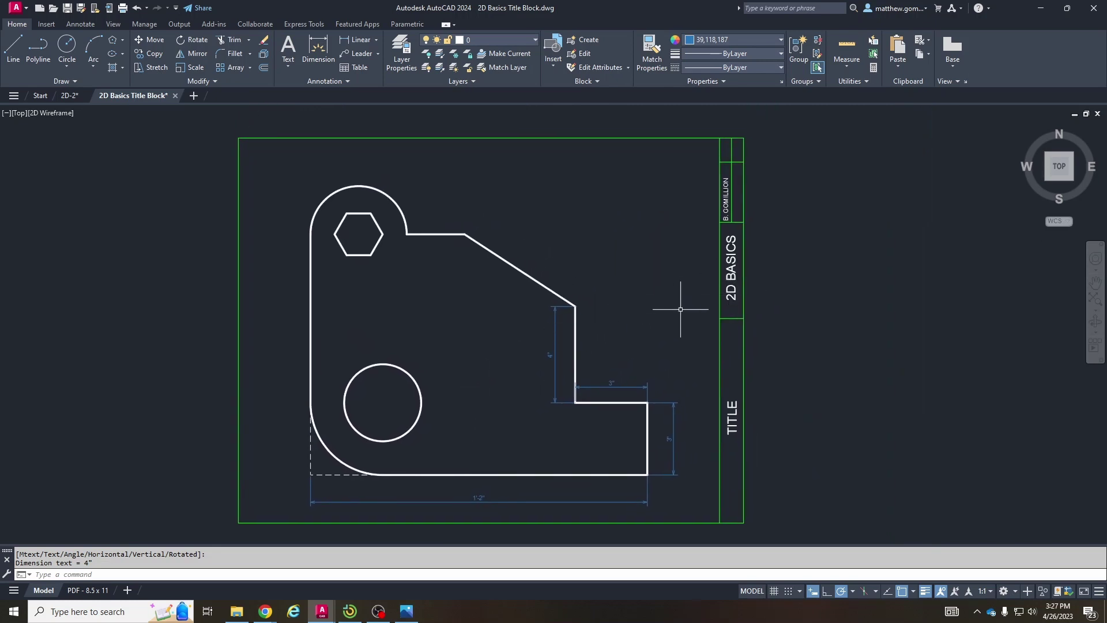
{"action": "type", "text": "DIM"}
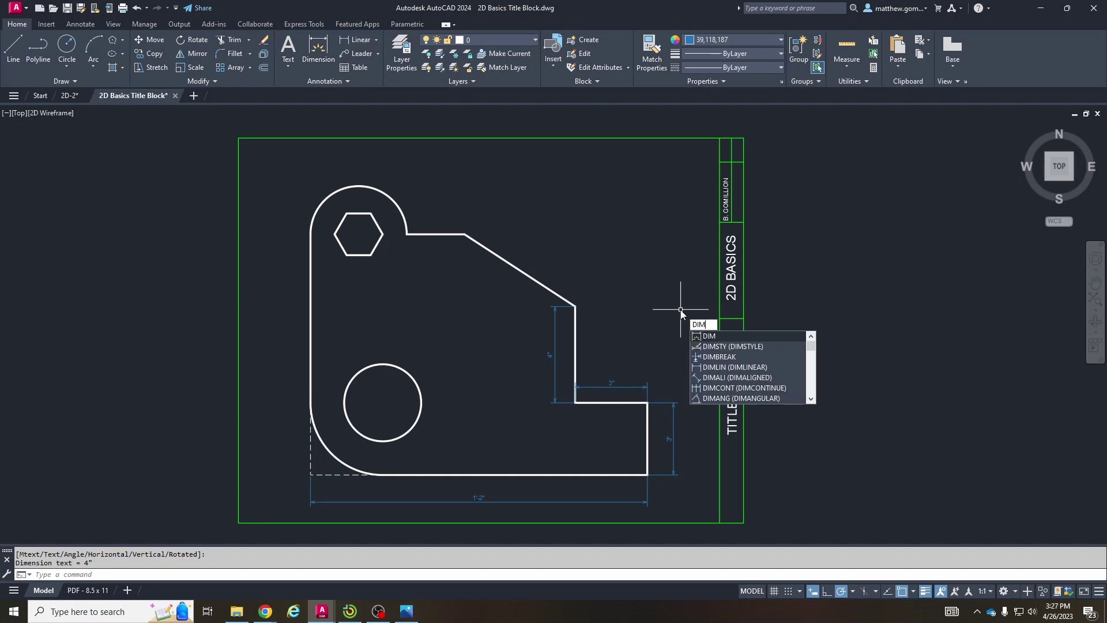
{"action": "type", "text": "STYLE"}
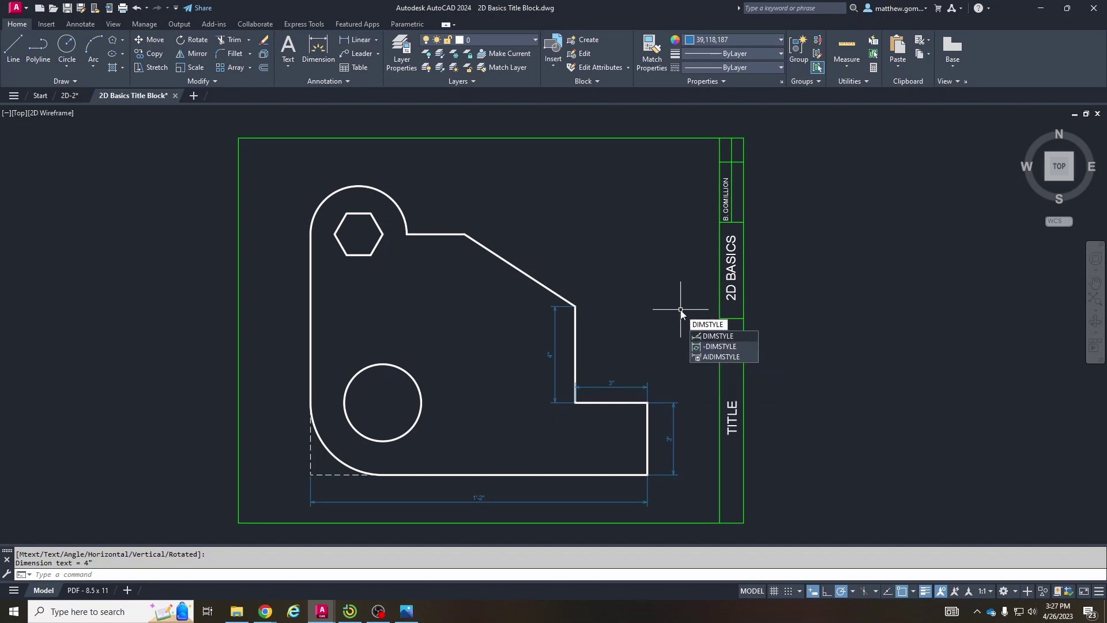
{"action": "left_click", "coordinate": [720, 336]}
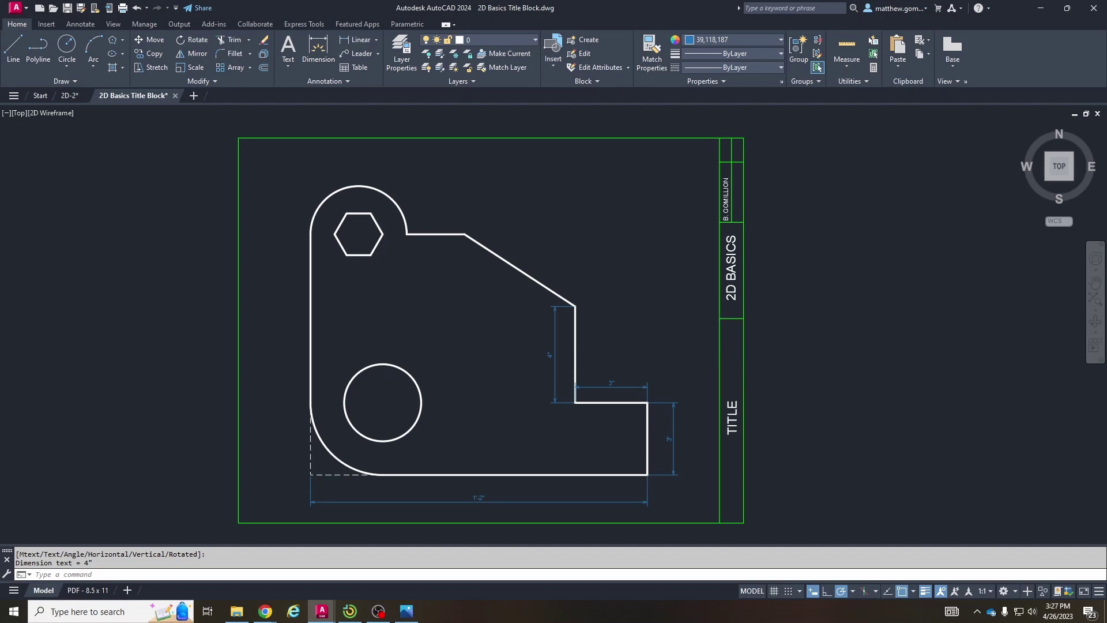
{"action": "key", "text": "Escape"}
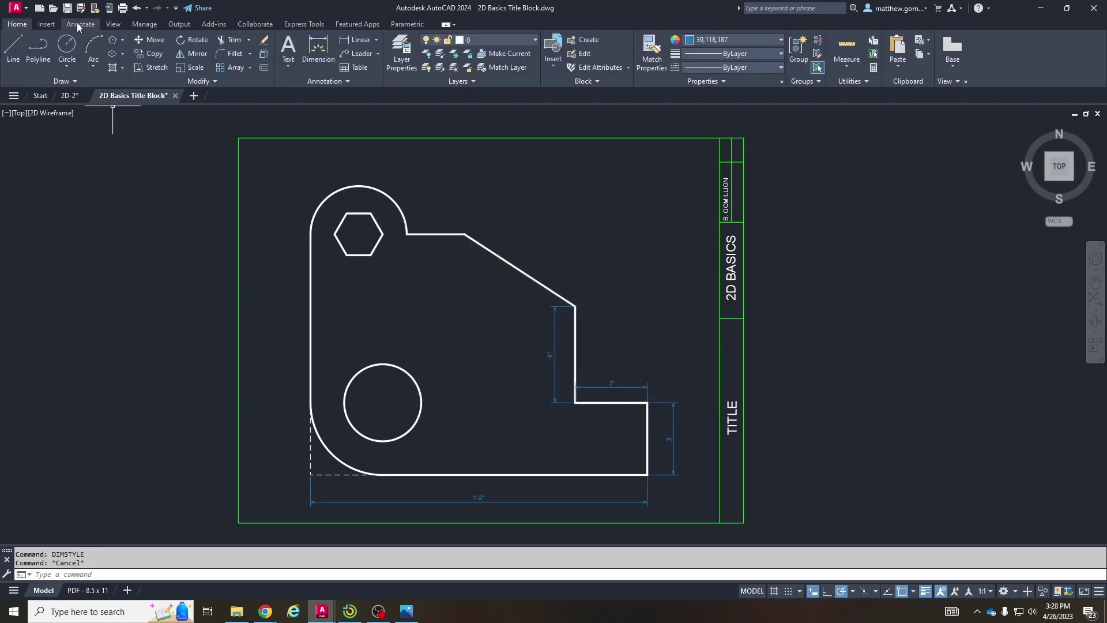
{"action": "left_click", "coordinate": [77, 23]}
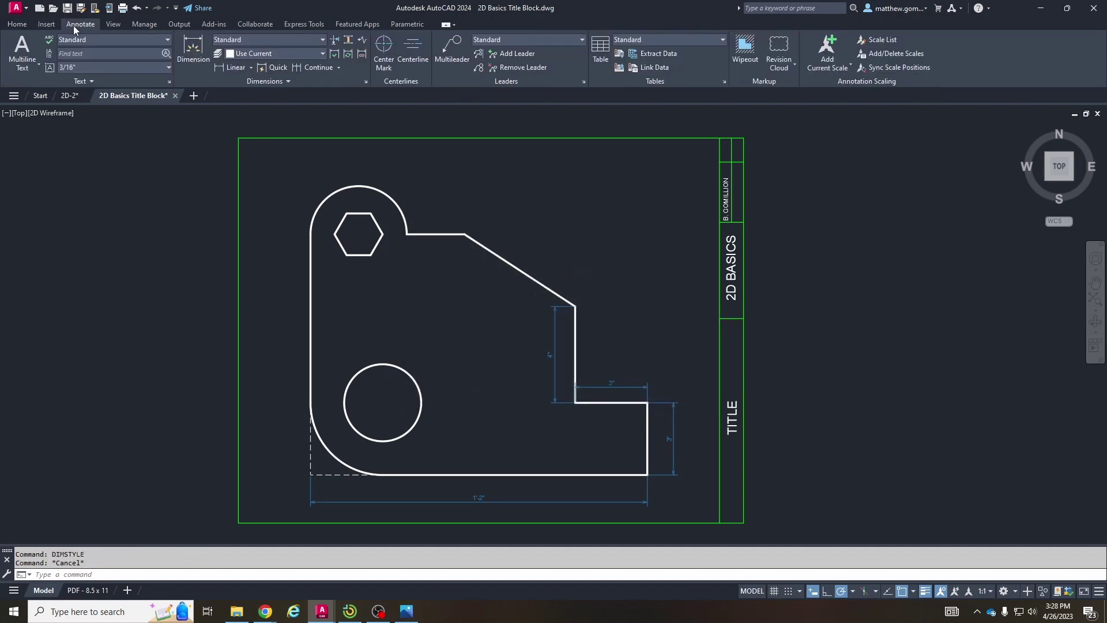
{"action": "left_click", "coordinate": [366, 82]}
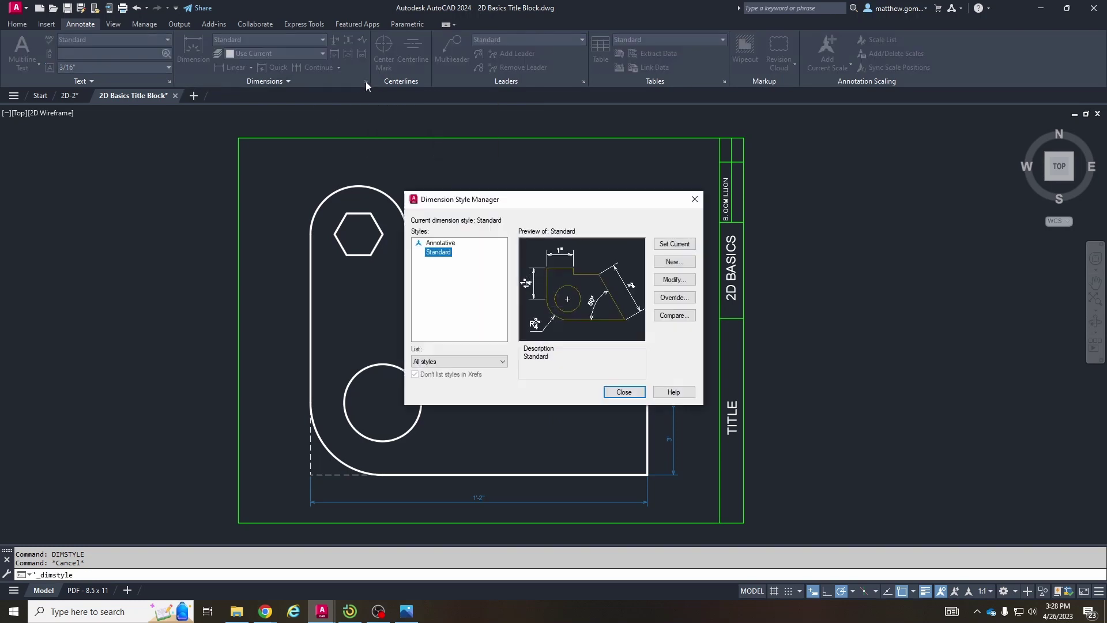
{"action": "left_click", "coordinate": [694, 199]}
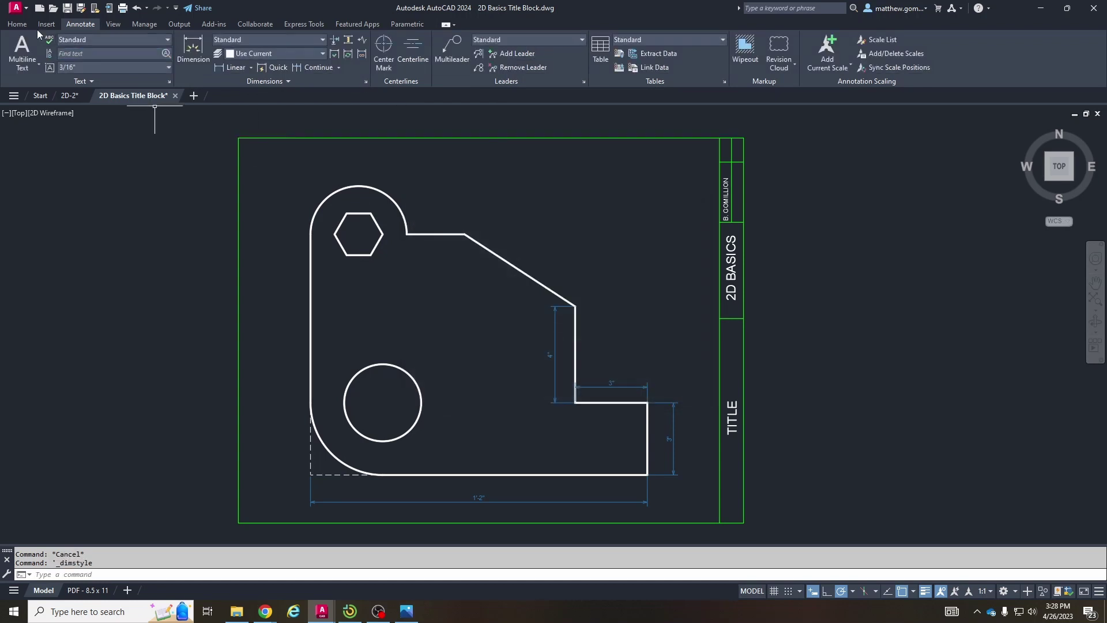
{"action": "left_click", "coordinate": [18, 24]}
{"action": "key", "text": "Escape"}
{"action": "middle_click_drag", "start_coordinate": [583, 247], "coordinate": [572, 255]}
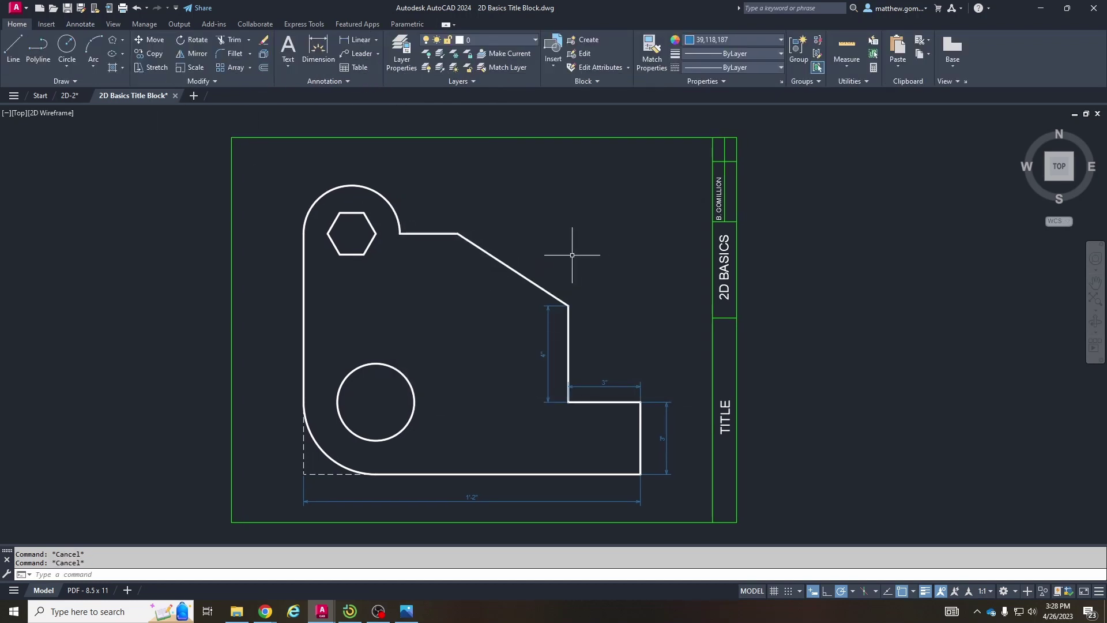
Step: Modify the Standard dimension style and show its Primary Units page (Architectural, 0'-0 1/8")
{"action": "type", "text": "D"}
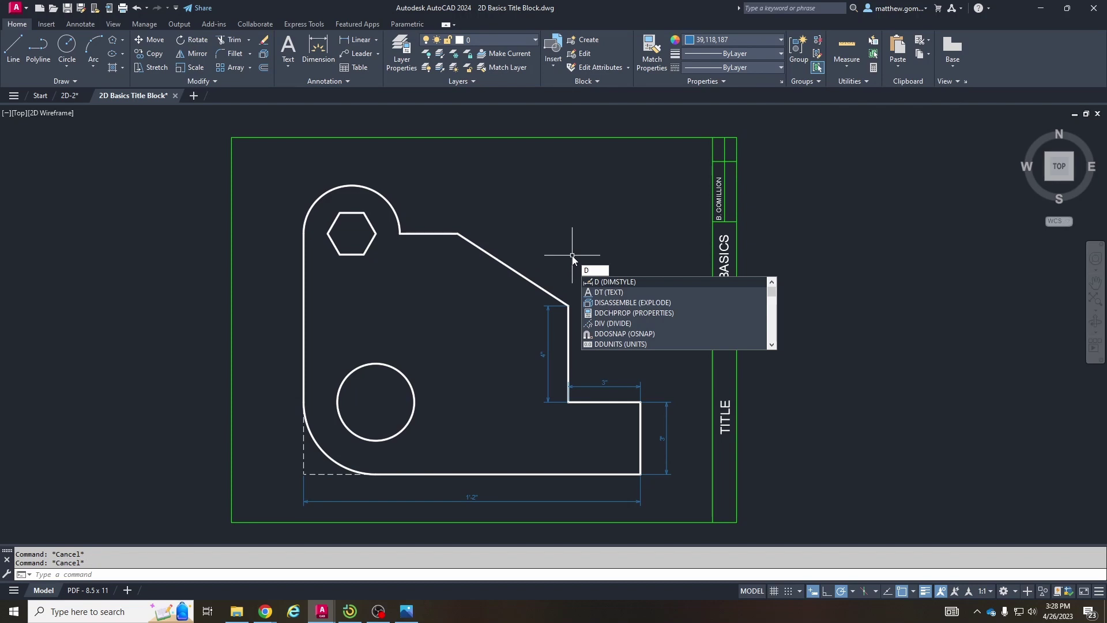
{"action": "key", "text": "Return"}
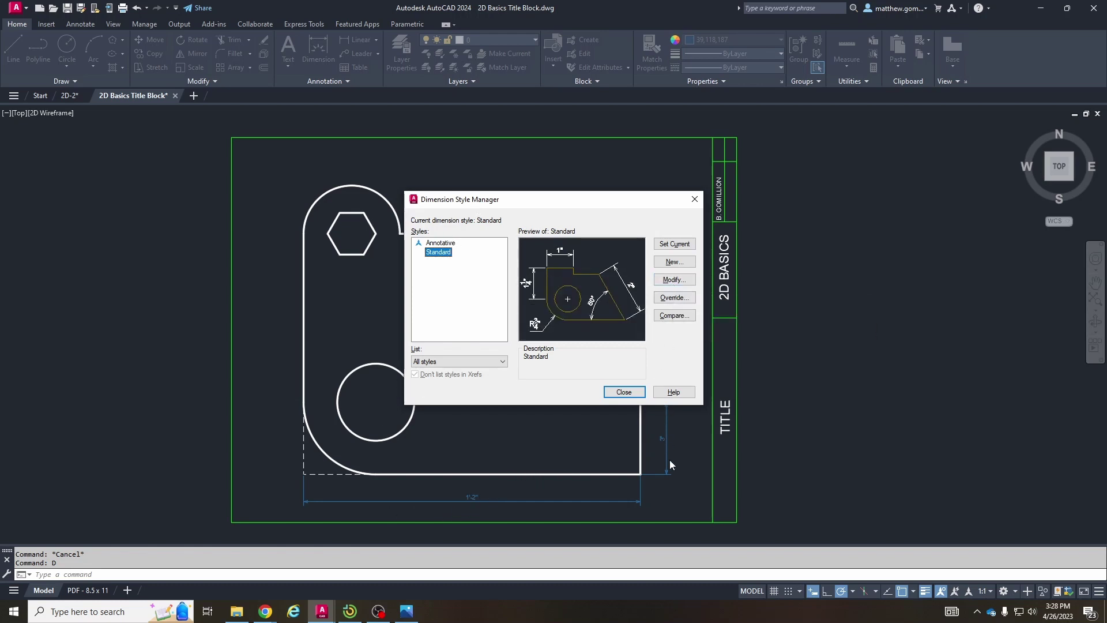
{"action": "left_click", "coordinate": [670, 280]}
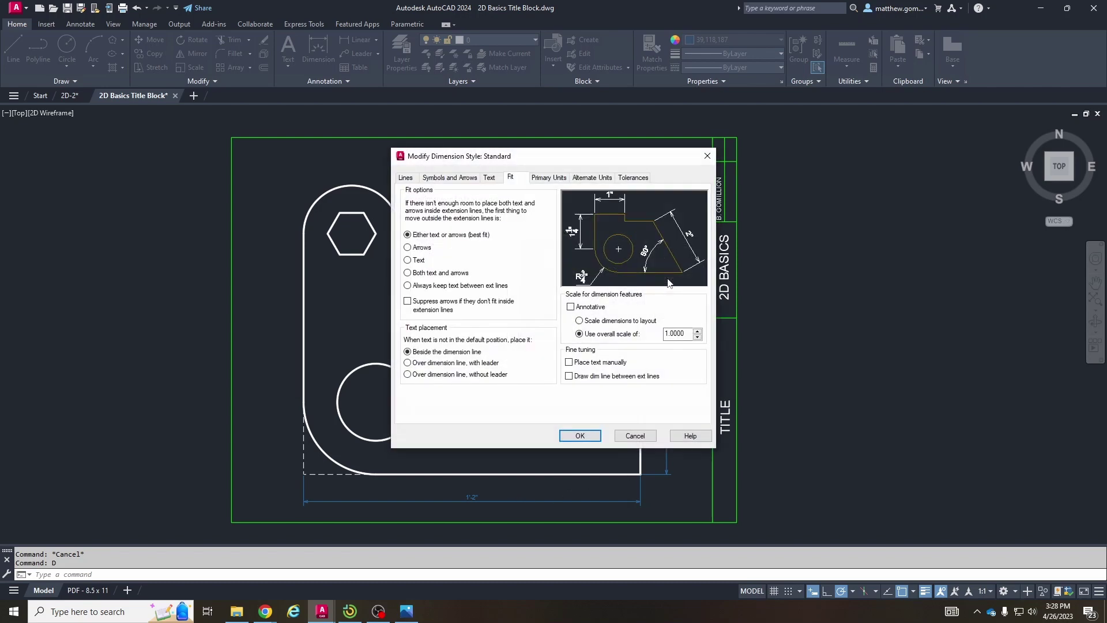
{"action": "left_click", "coordinate": [544, 179]}
{"action": "left_click", "coordinate": [410, 179]}
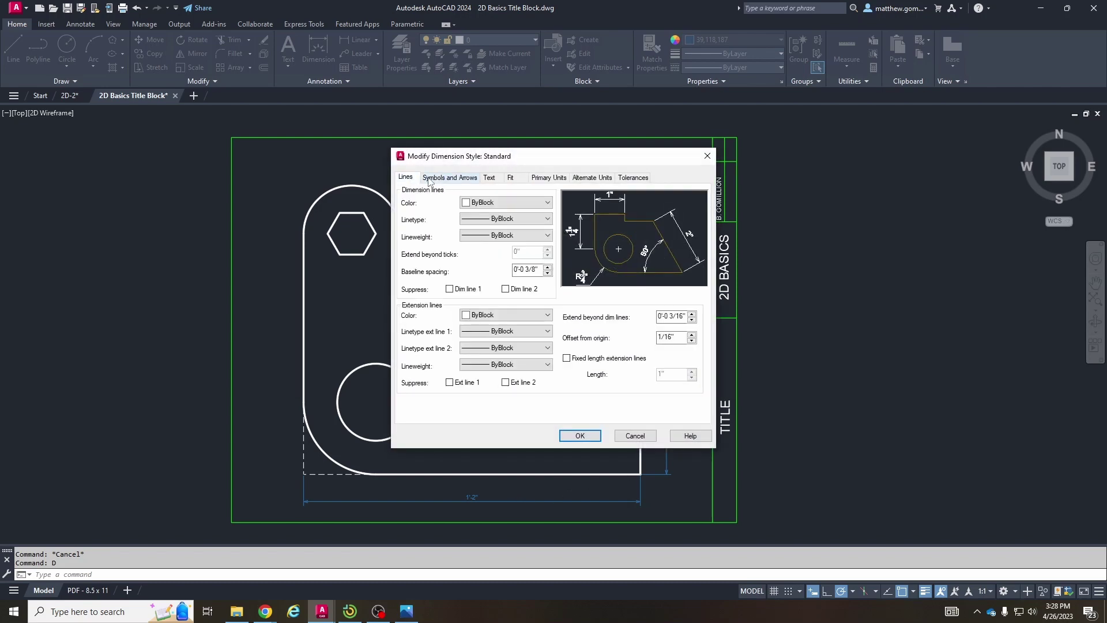
{"action": "left_click", "coordinate": [442, 179]}
{"action": "left_click", "coordinate": [490, 179]}
{"action": "left_click", "coordinate": [510, 178]}
{"action": "left_click", "coordinate": [542, 178]}
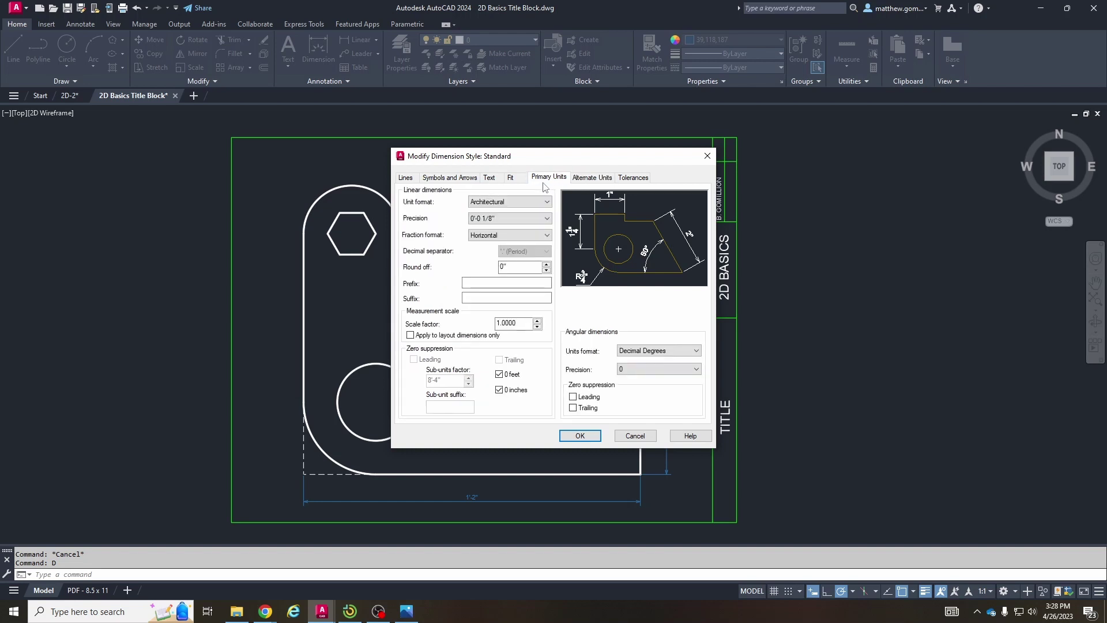
{"action": "left_click_drag", "start_coordinate": [540, 164], "coordinate": [731, 151]}
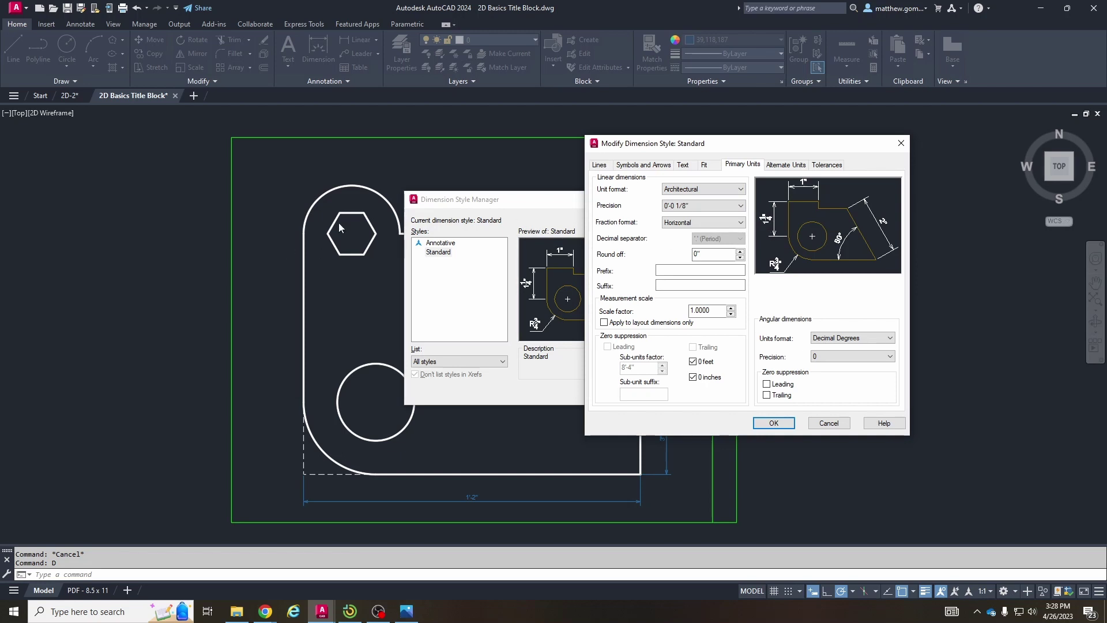
{"action": "left_click", "coordinate": [407, 610]}
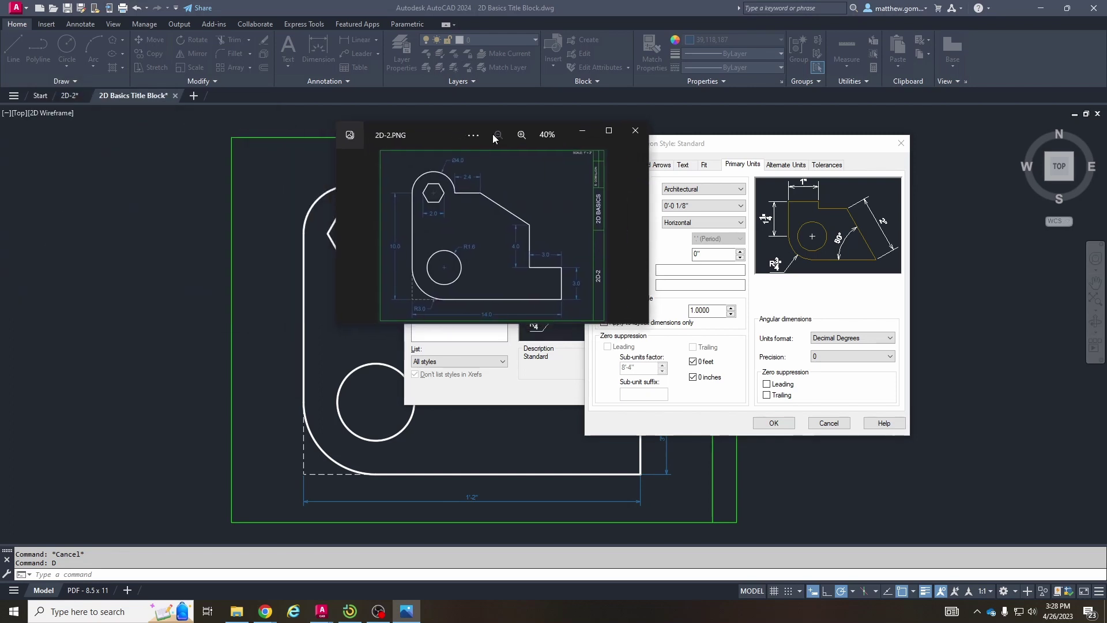
{"action": "left_click", "coordinate": [606, 131]}
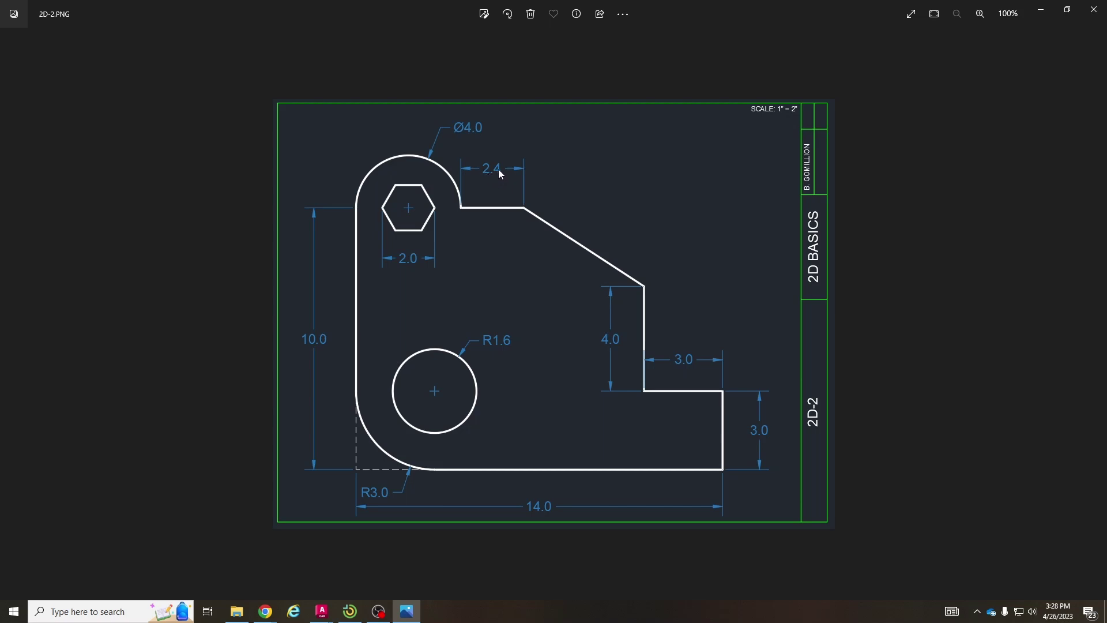
{"action": "double_click", "coordinate": [408, 29]}
{"action": "left_click", "coordinate": [472, 26]}
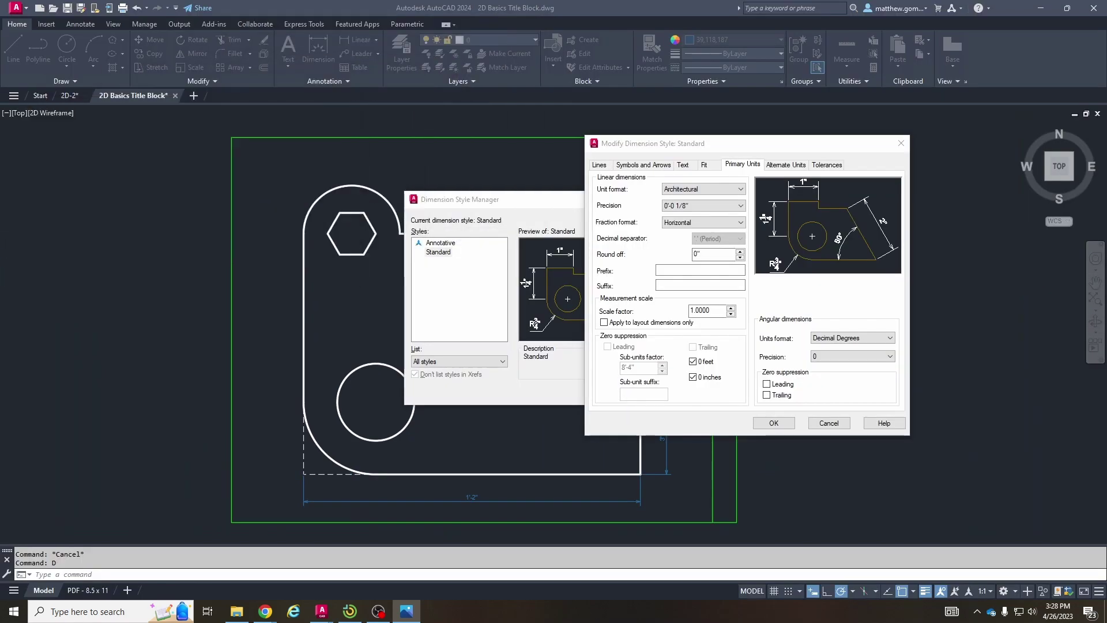
Step: Set Standard's primary units to Decimal with 0.0 precision, confirm, and close the manager
{"action": "left_click", "coordinate": [686, 191]}
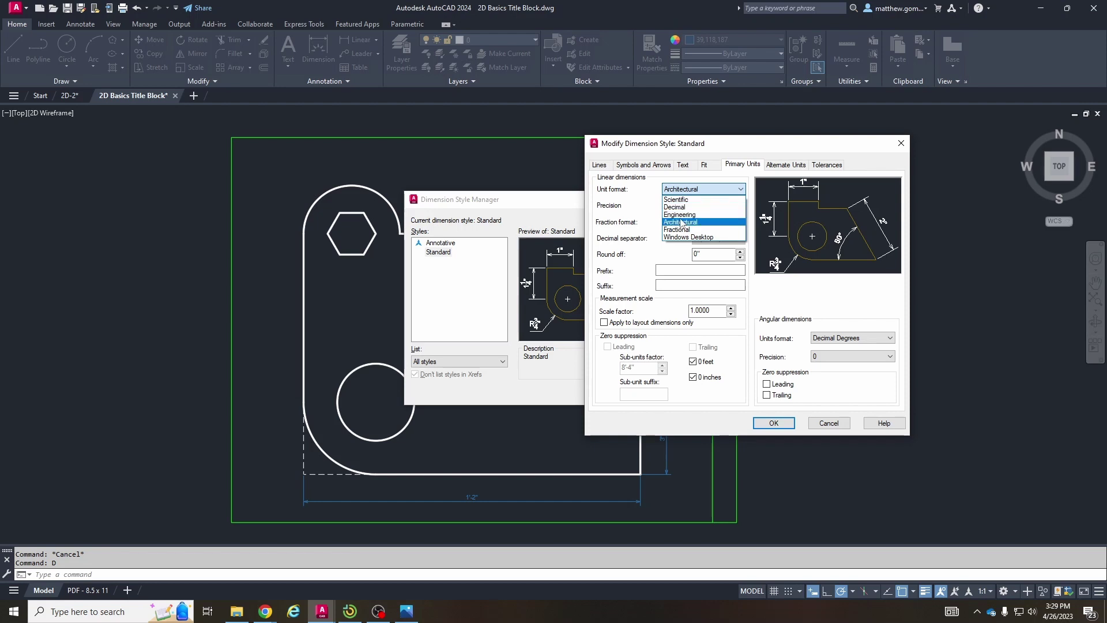
{"action": "left_click", "coordinate": [683, 207]}
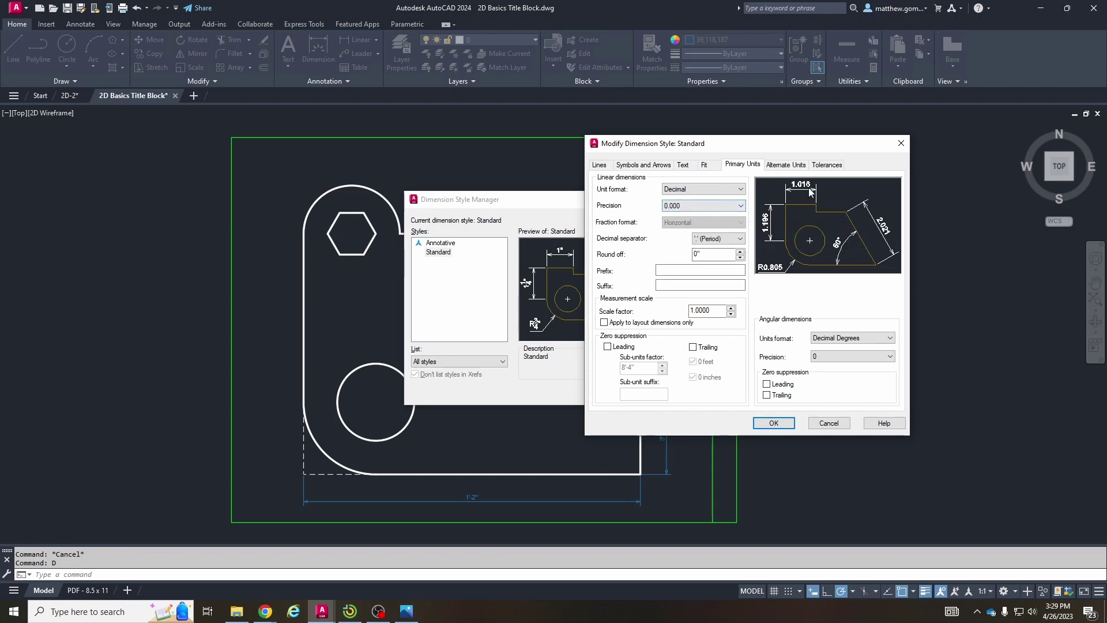
{"action": "left_click", "coordinate": [702, 206]}
{"action": "left_click", "coordinate": [692, 277]}
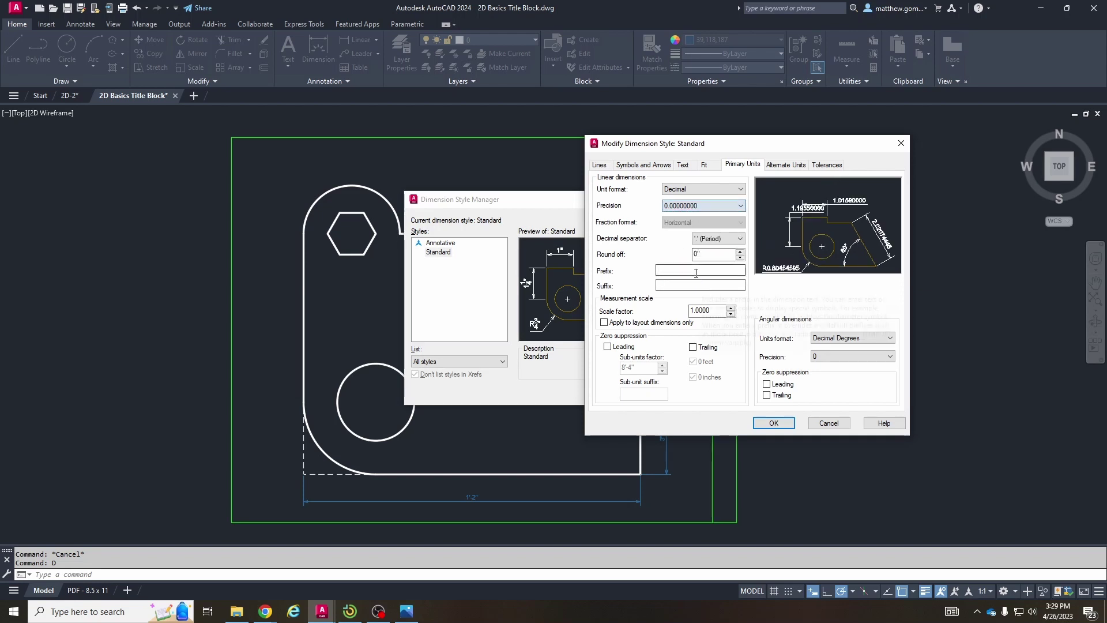
{"action": "left_click", "coordinate": [704, 206]}
{"action": "left_click", "coordinate": [679, 225]}
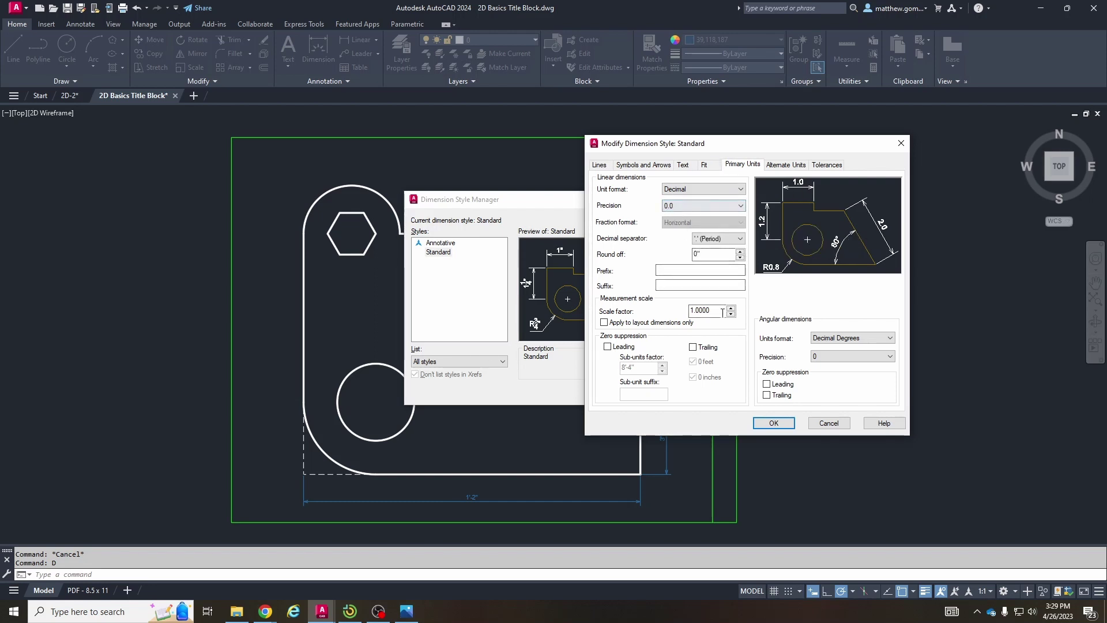
{"action": "left_click", "coordinate": [773, 423]}
{"action": "left_click", "coordinate": [622, 391]}
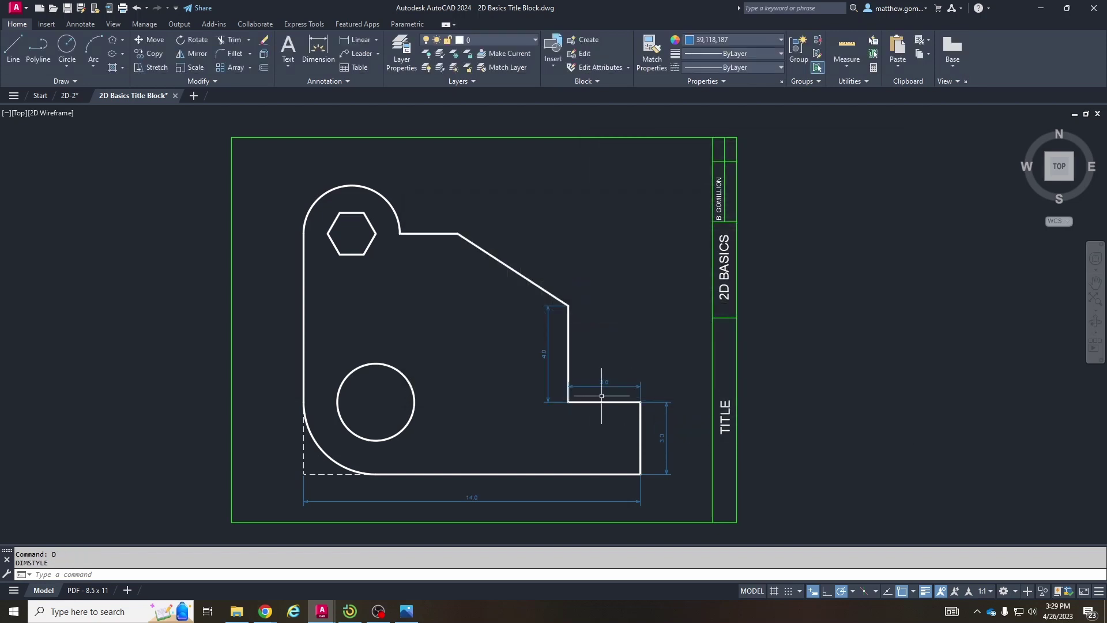
Step: Inspect the updated decimal dimensions, then reopen the Standard style at its Fit settings
{"action": "scroll", "coordinate": [649, 402], "scroll_direction": "up", "scroll_amount": 4}
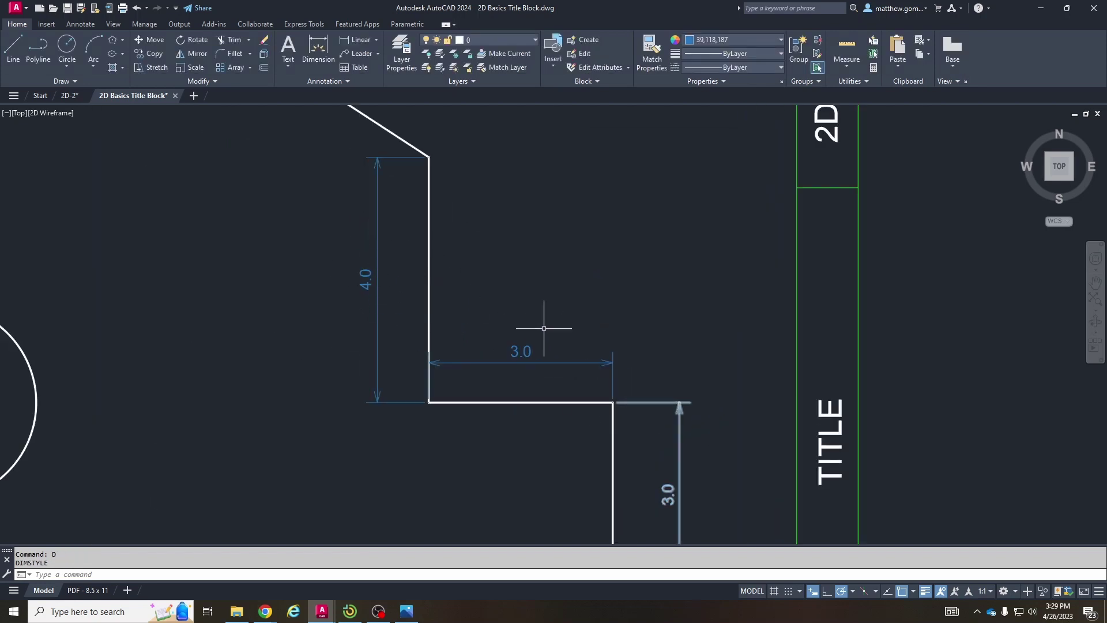
{"action": "scroll", "coordinate": [534, 367], "scroll_direction": "down", "scroll_amount": 4}
{"action": "middle_click_drag", "start_coordinate": [423, 349], "coordinate": [444, 340]}
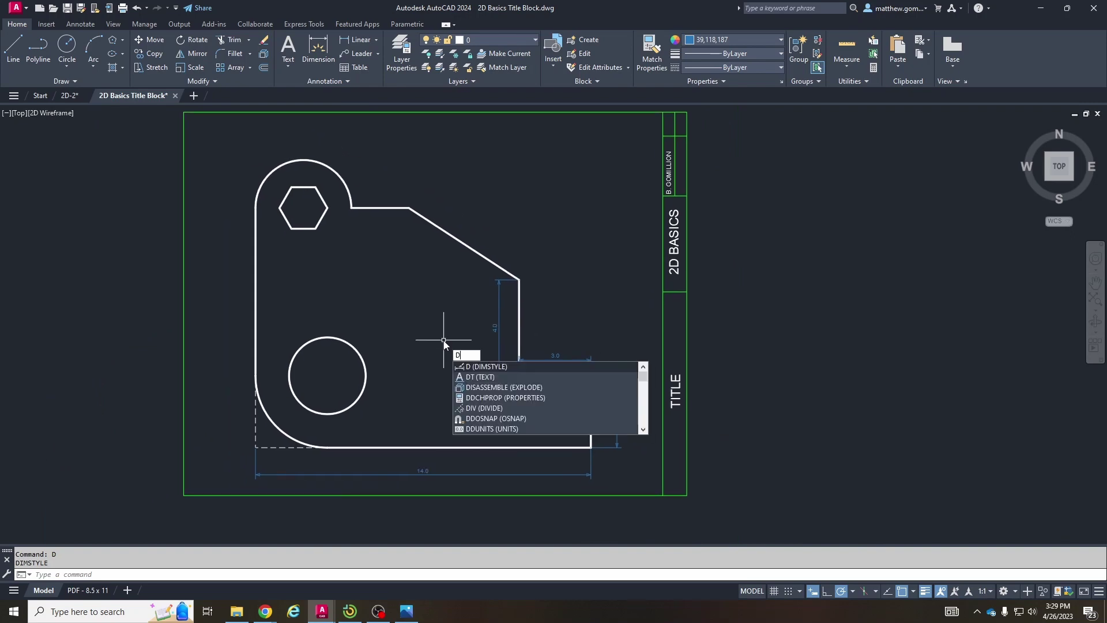
{"action": "key", "text": "Return"}
{"action": "left_click", "coordinate": [671, 281]}
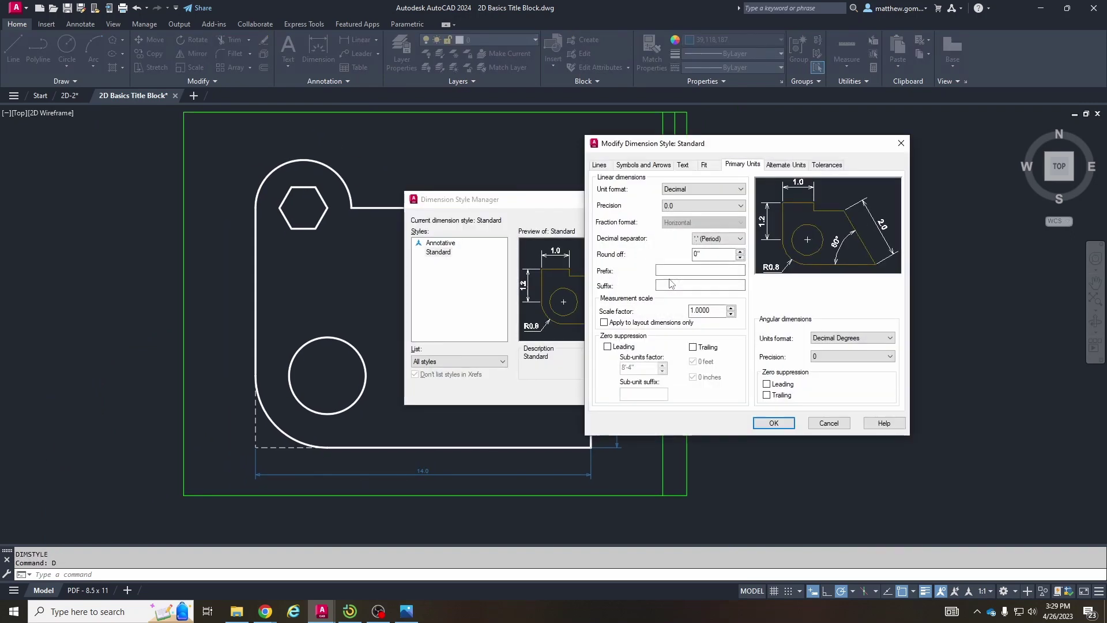
{"action": "left_click", "coordinate": [711, 166]}
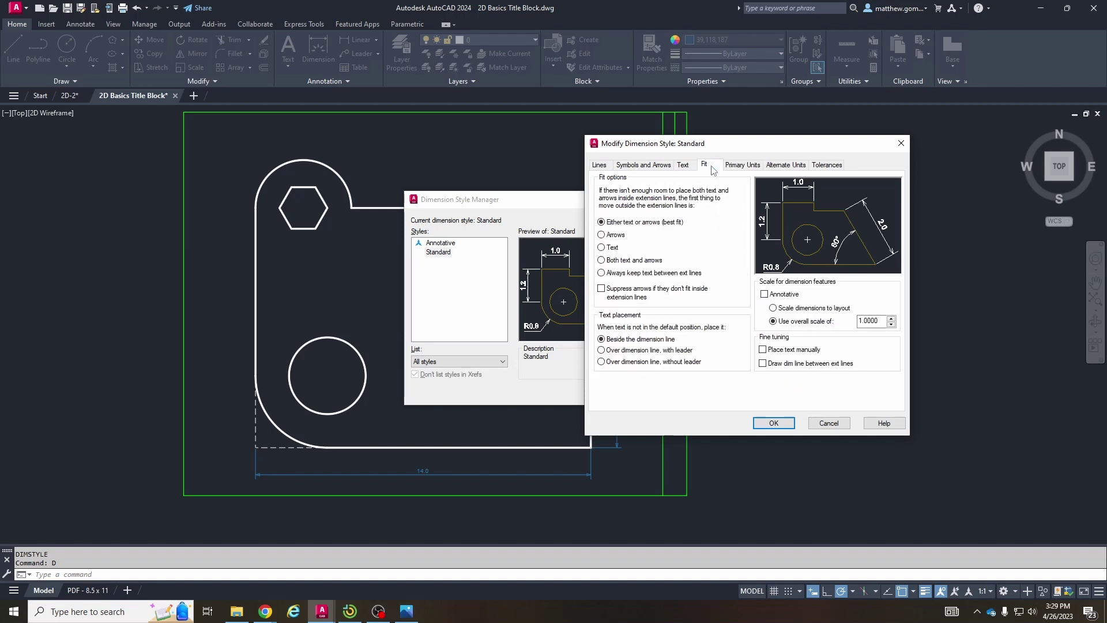
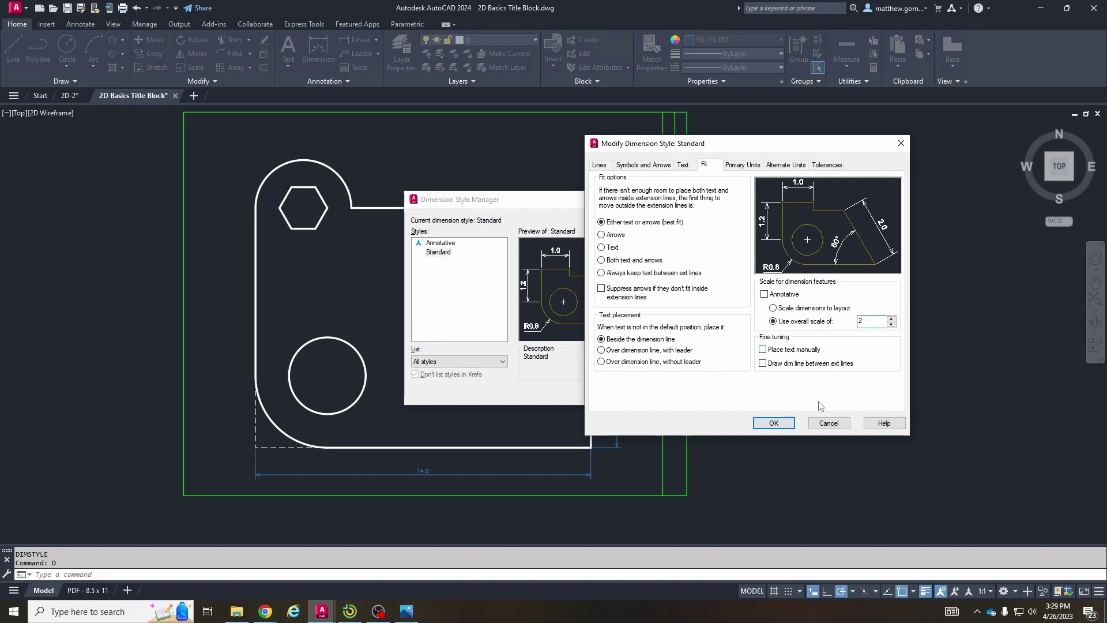
Step: Apply the Standard style's overall dimension scale of 2 and close the Dimension Style Manager
{"action": "left_click", "coordinate": [774, 424]}
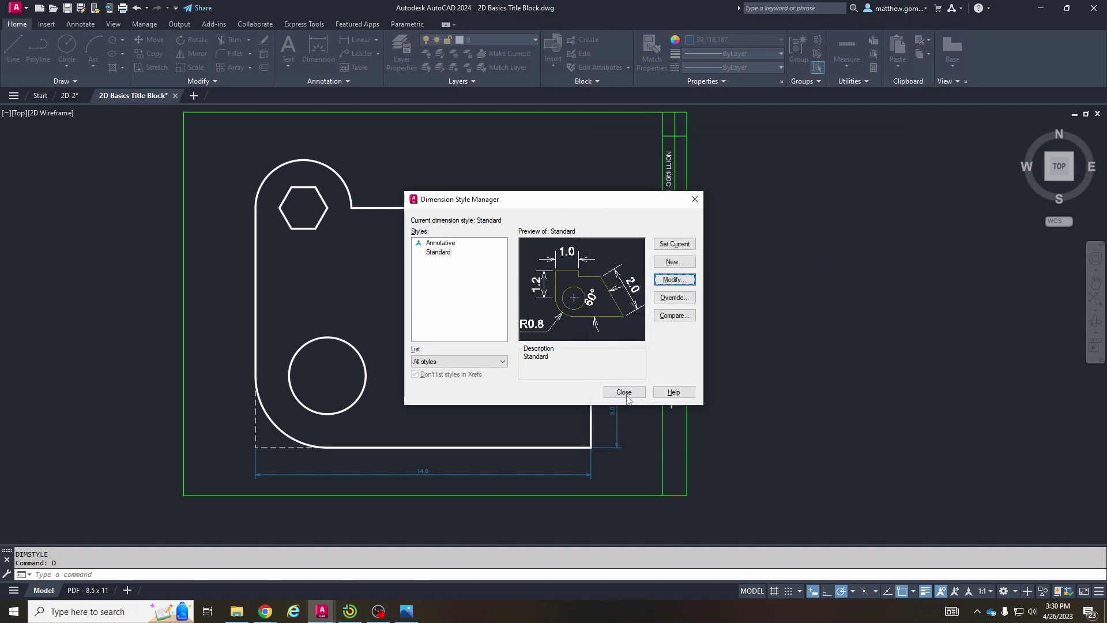
{"action": "left_click", "coordinate": [623, 392]}
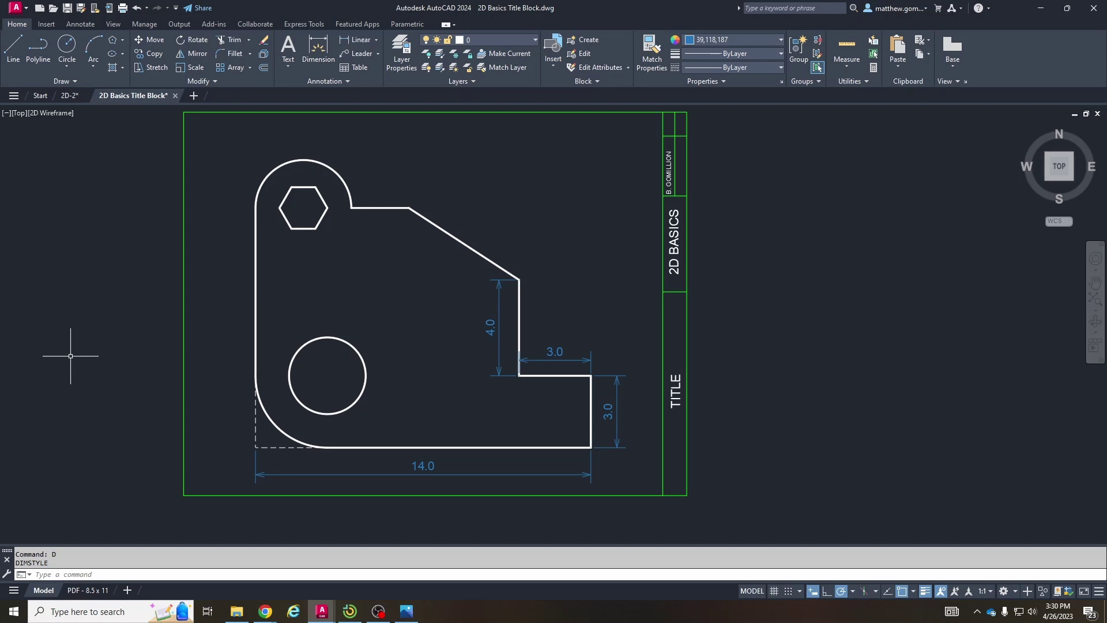
Step: Add linear dimensions of 2.4 along the top edge and 10.0 down the left side
{"action": "middle_click_drag", "start_coordinate": [262, 261], "coordinate": [304, 267]}
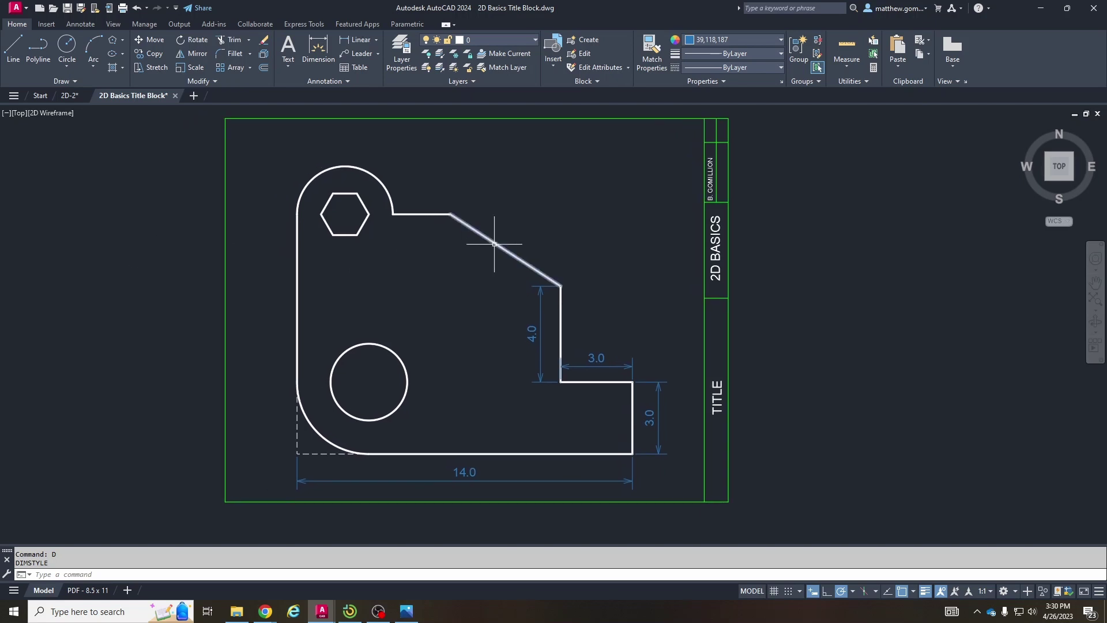
{"action": "left_click", "coordinate": [361, 39]}
{"action": "left_click", "coordinate": [450, 214]}
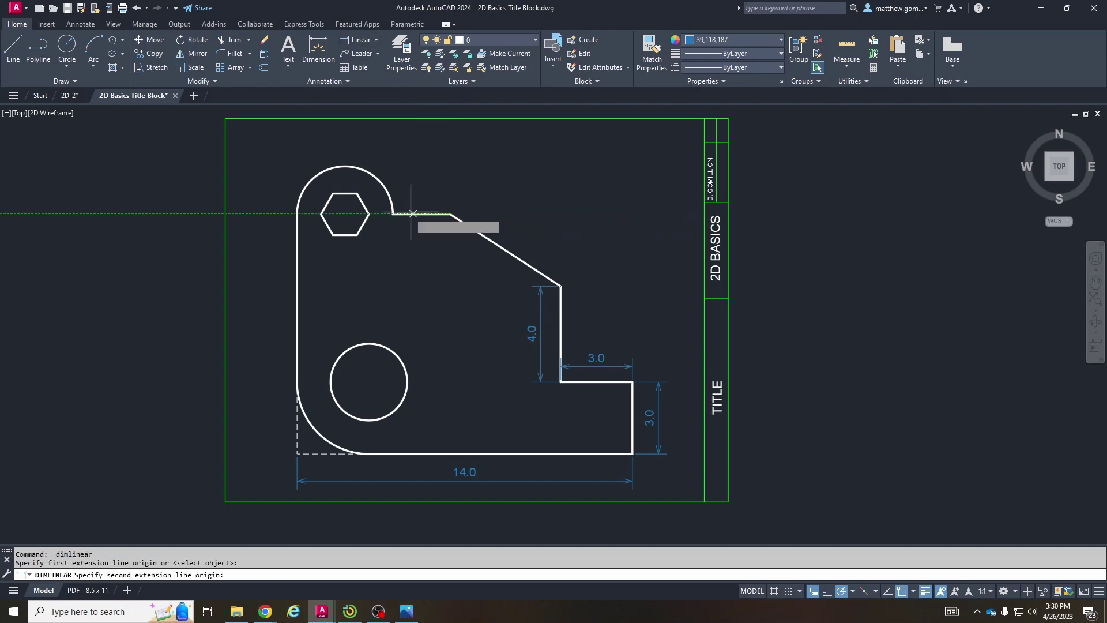
{"action": "left_click", "coordinate": [392, 214]}
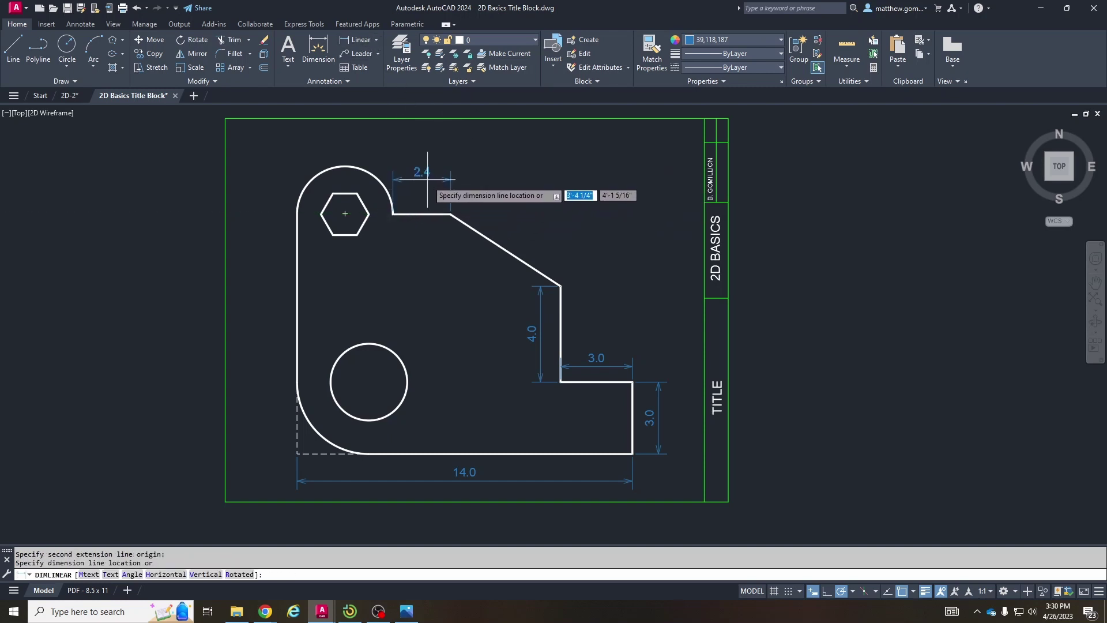
{"action": "left_click", "coordinate": [407, 181]}
{"action": "key", "text": "Return"}
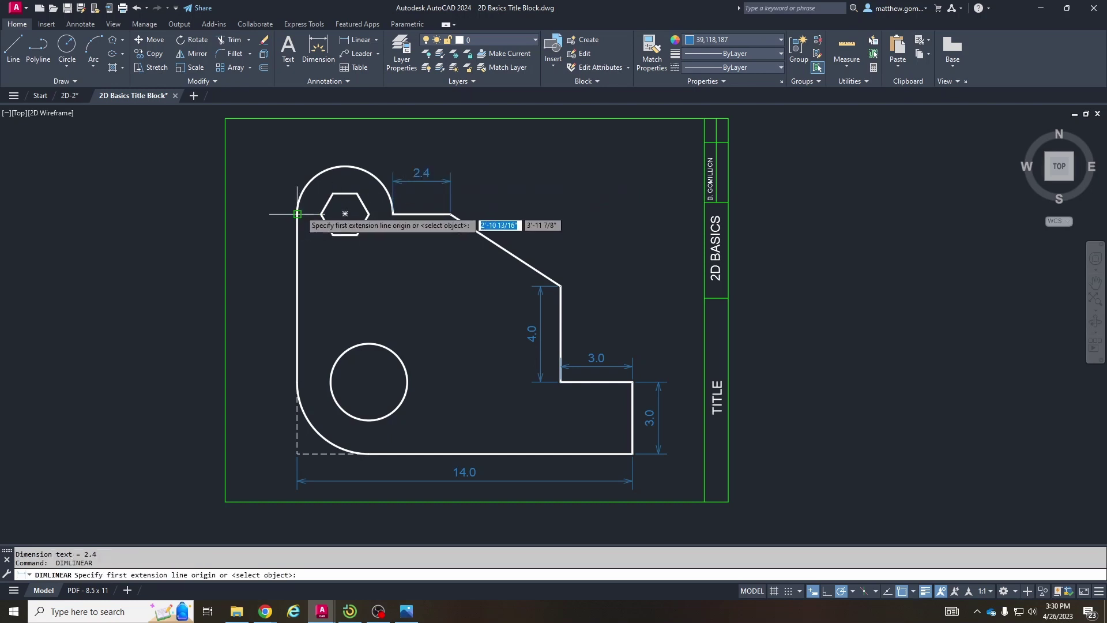
{"action": "left_click", "coordinate": [297, 213]}
{"action": "left_click", "coordinate": [297, 453]}
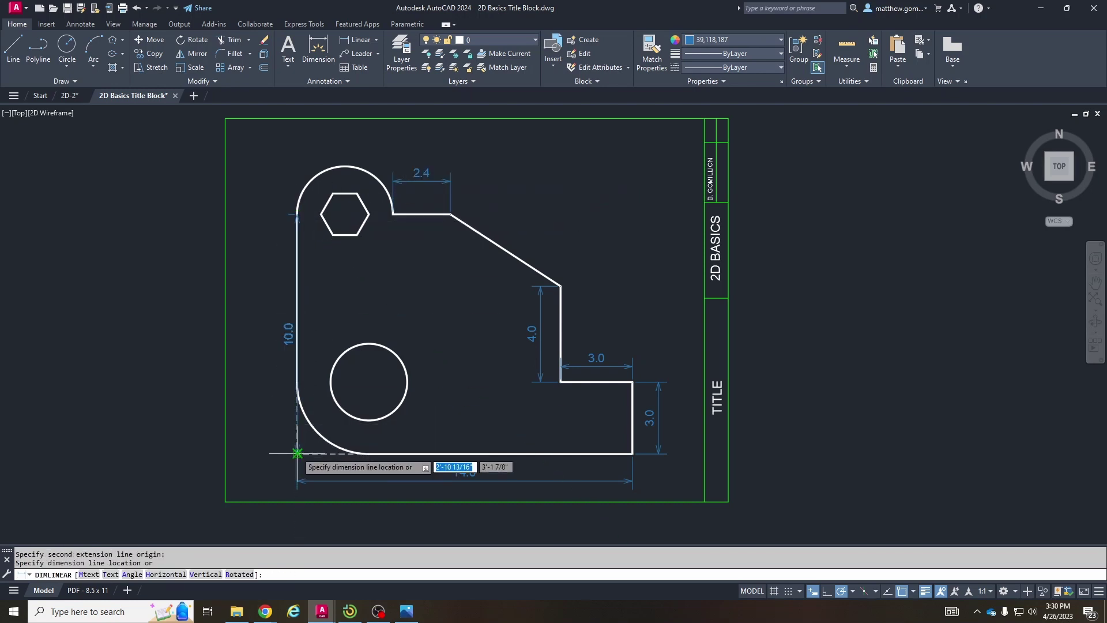
{"action": "left_click", "coordinate": [260, 413]}
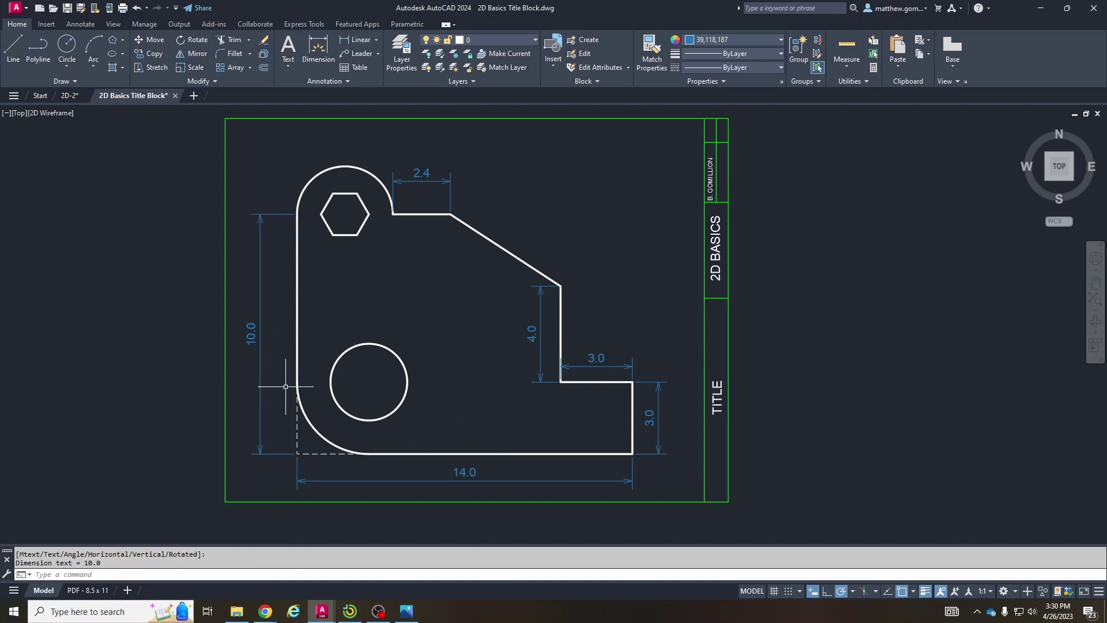
Step: Add a 2.0 linear dimension across the hexagon's width, placed below it
{"action": "key", "text": "Return"}
{"action": "left_click", "coordinate": [321, 214]}
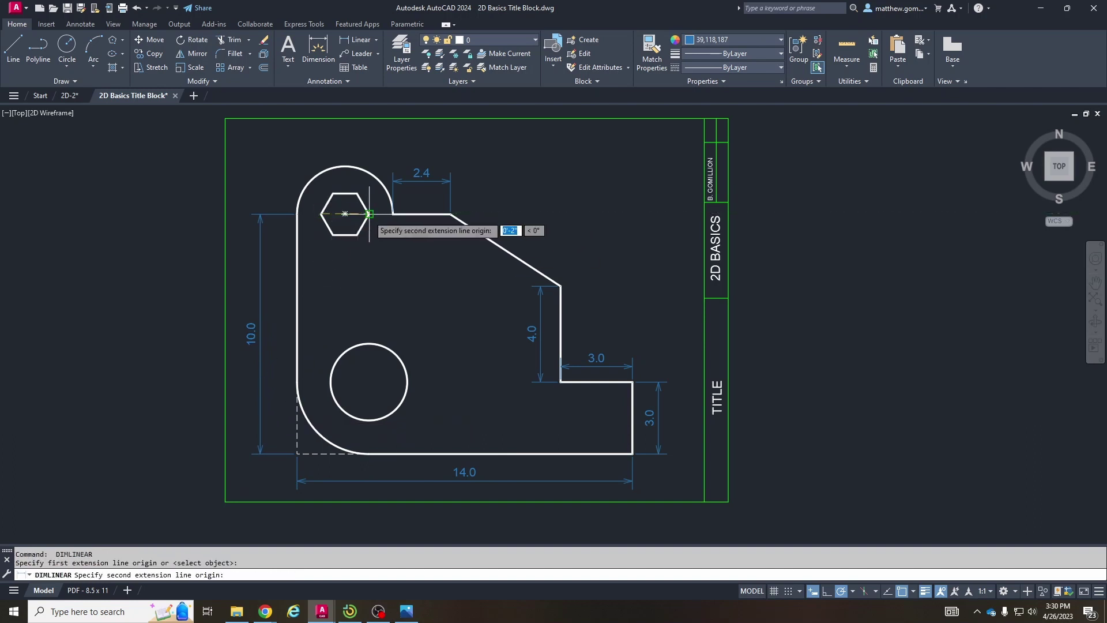
{"action": "left_click", "coordinate": [369, 214]}
{"action": "left_click", "coordinate": [362, 262]}
{"action": "key", "text": "Escape"}
{"action": "key", "text": "Escape"}
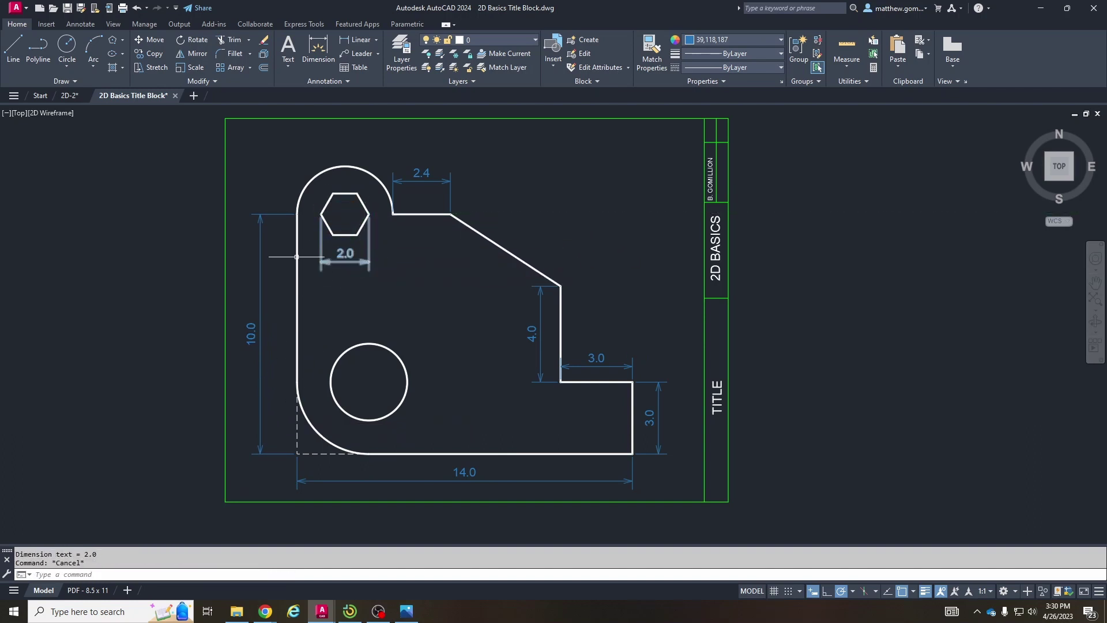
{"action": "mouse_move", "coordinate": [68, 99]}
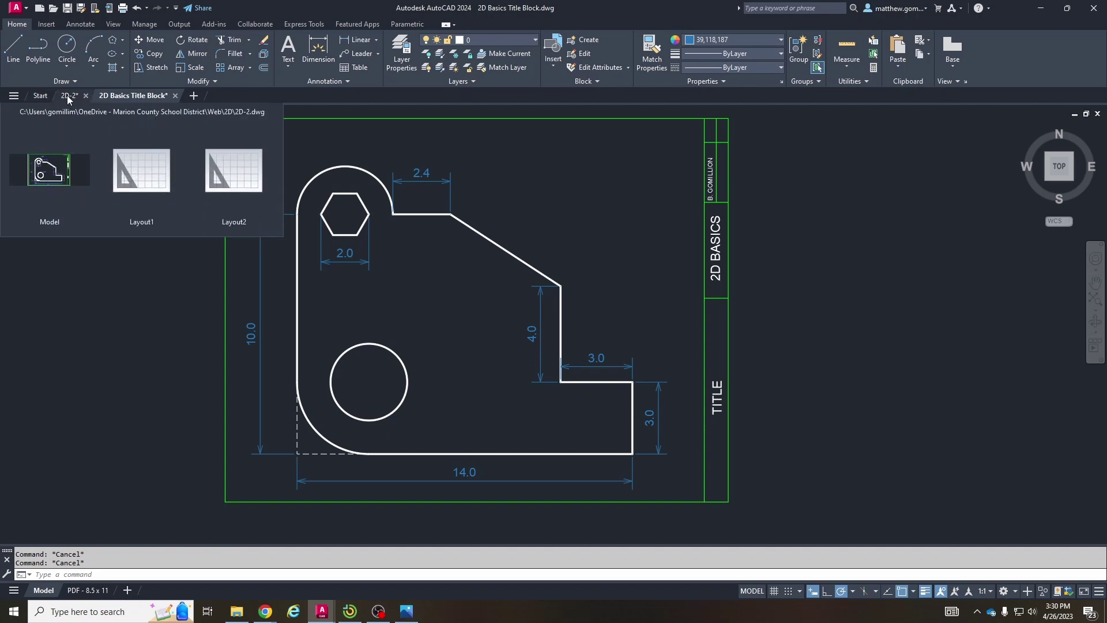
{"action": "left_click", "coordinate": [377, 40]}
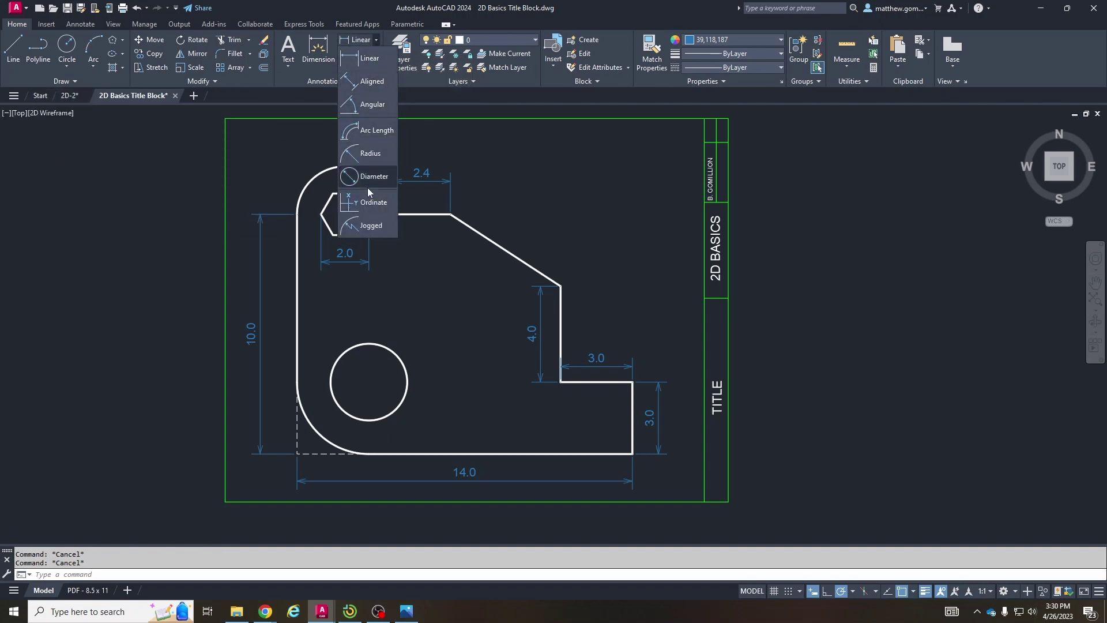
{"action": "left_click", "coordinate": [378, 40]}
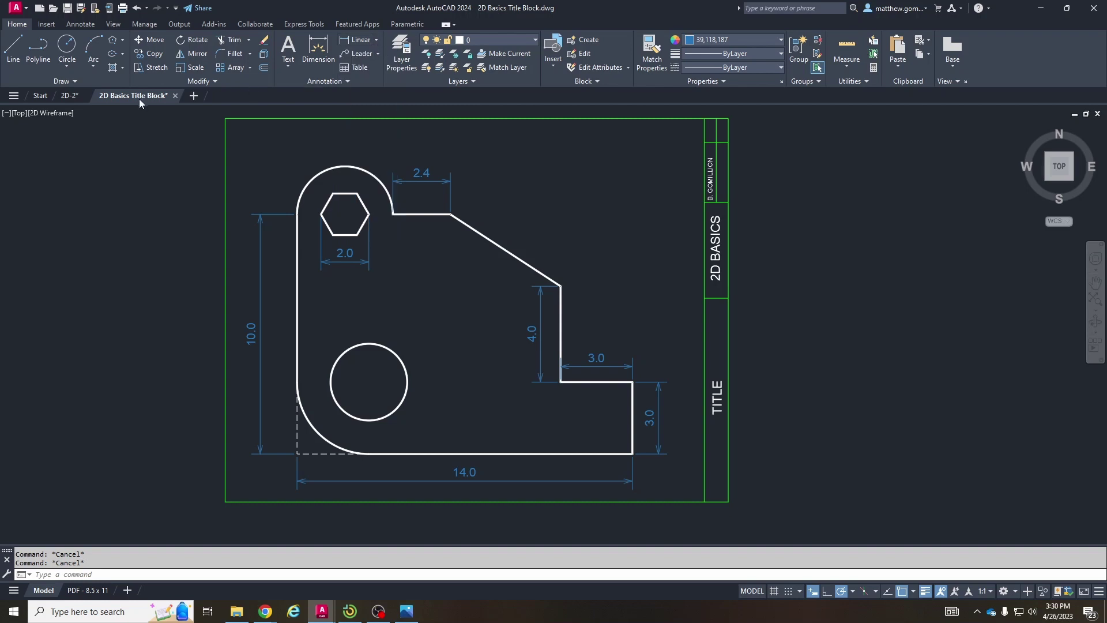
{"action": "left_click", "coordinate": [70, 96]}
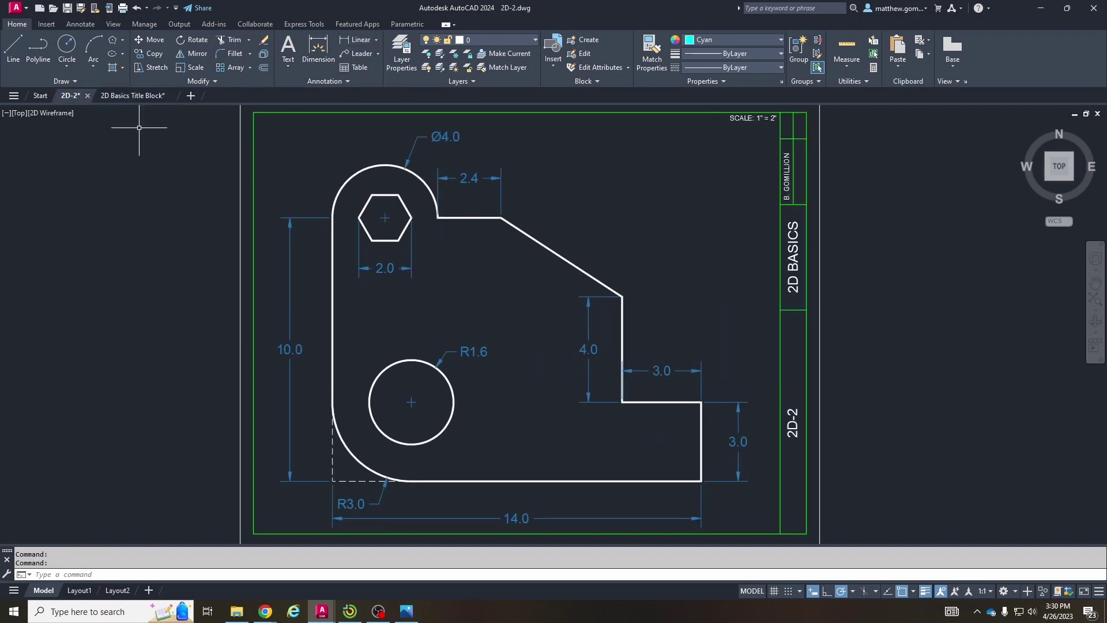
{"action": "left_click", "coordinate": [441, 139]}
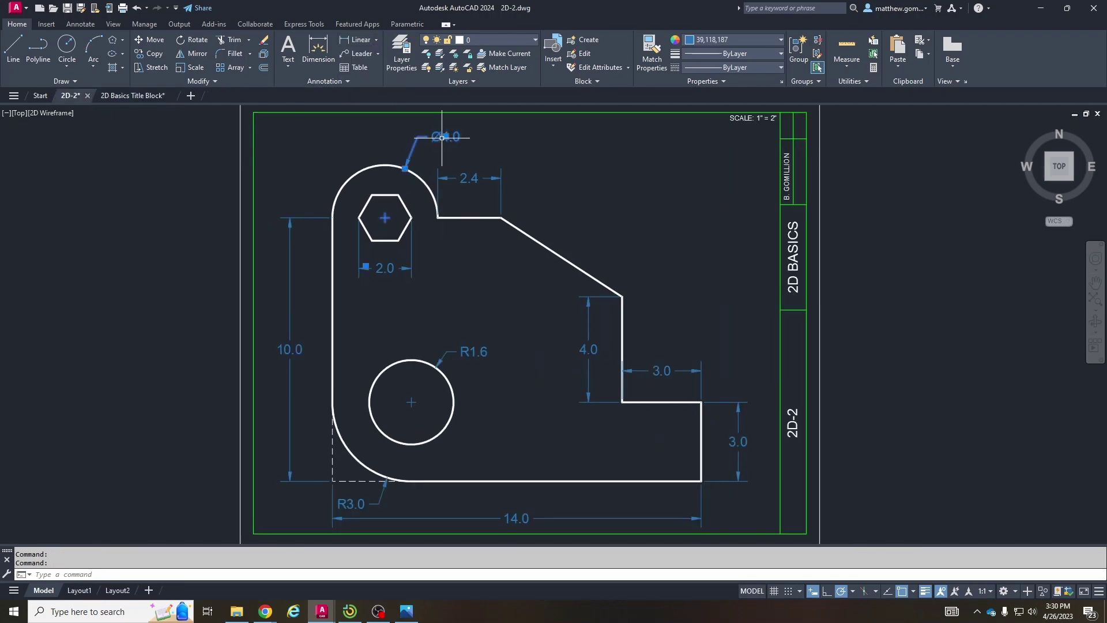
{"action": "key", "text": "Escape"}
{"action": "left_click", "coordinate": [472, 353]}
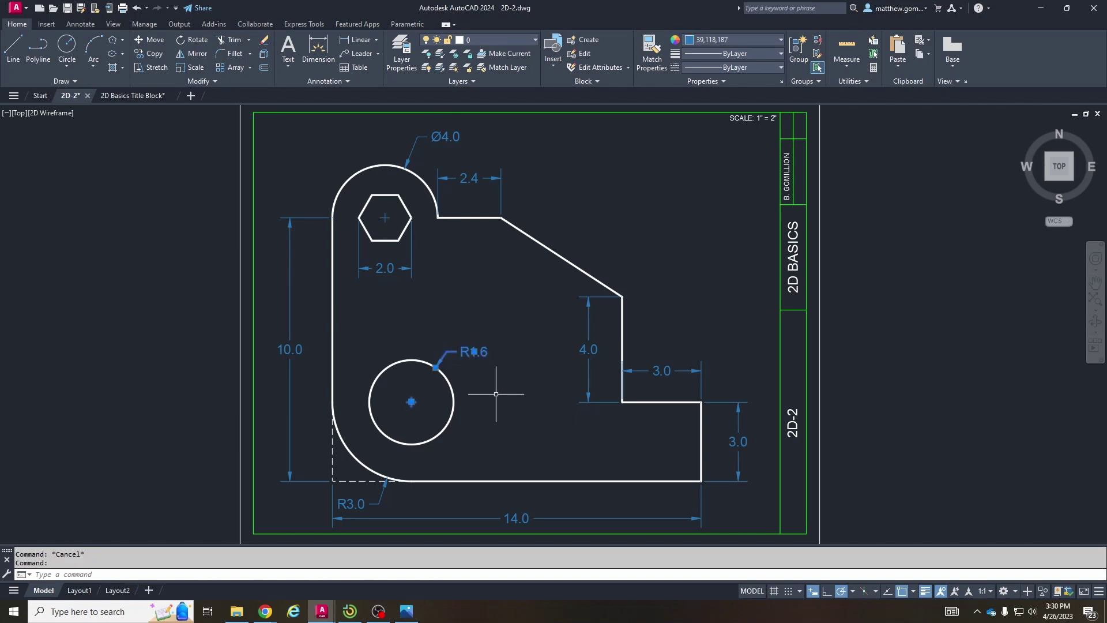
{"action": "left_click", "coordinate": [354, 505]}
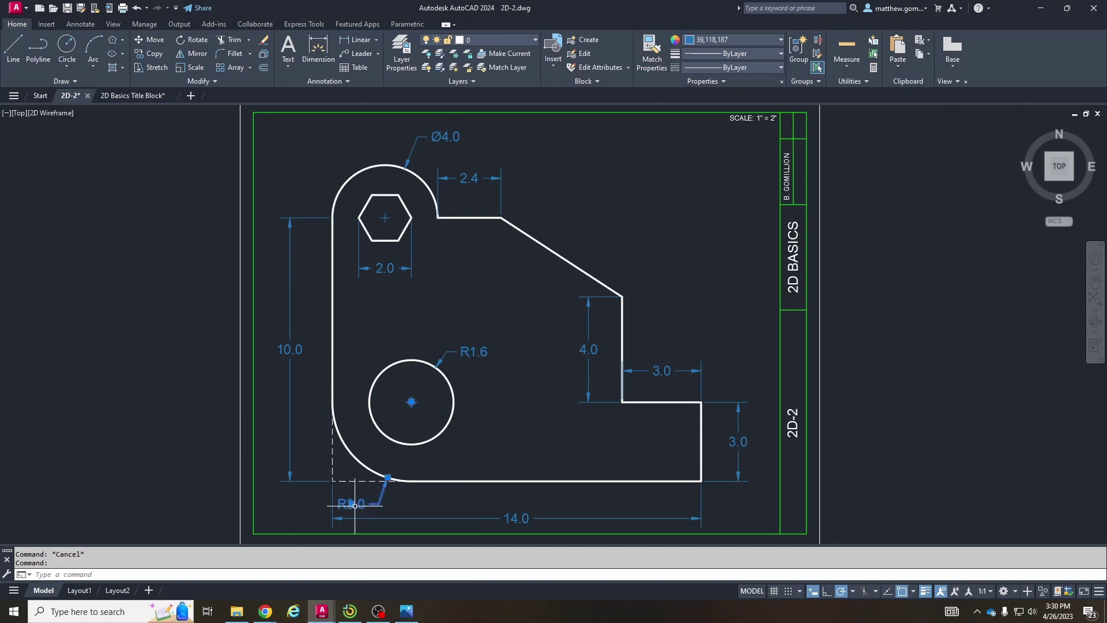
{"action": "key", "text": "Escape"}
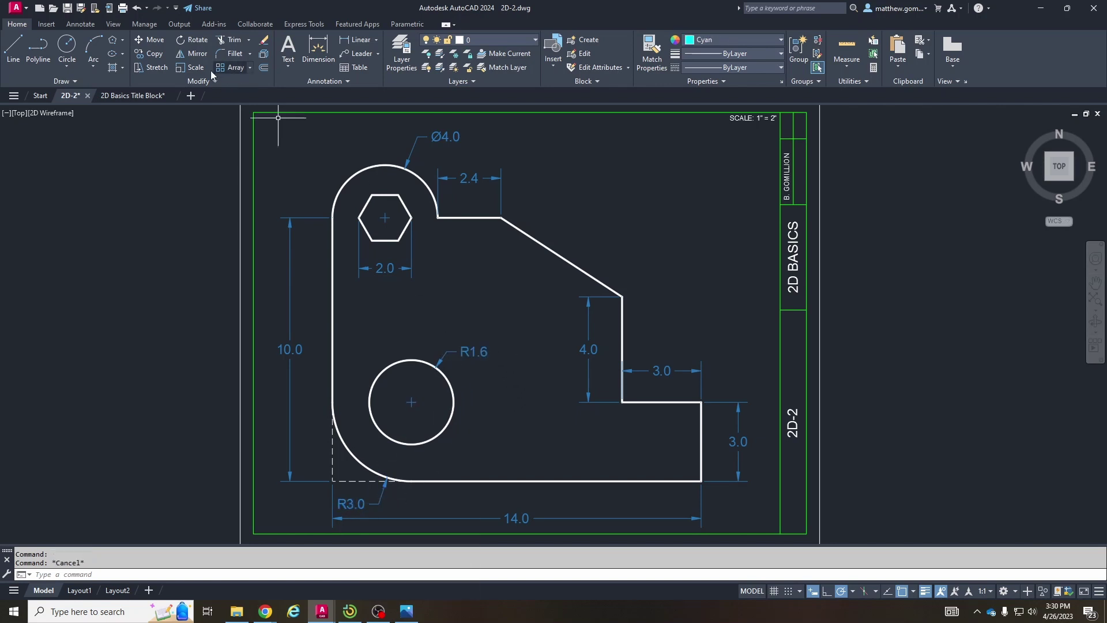
{"action": "left_click", "coordinate": [149, 96]}
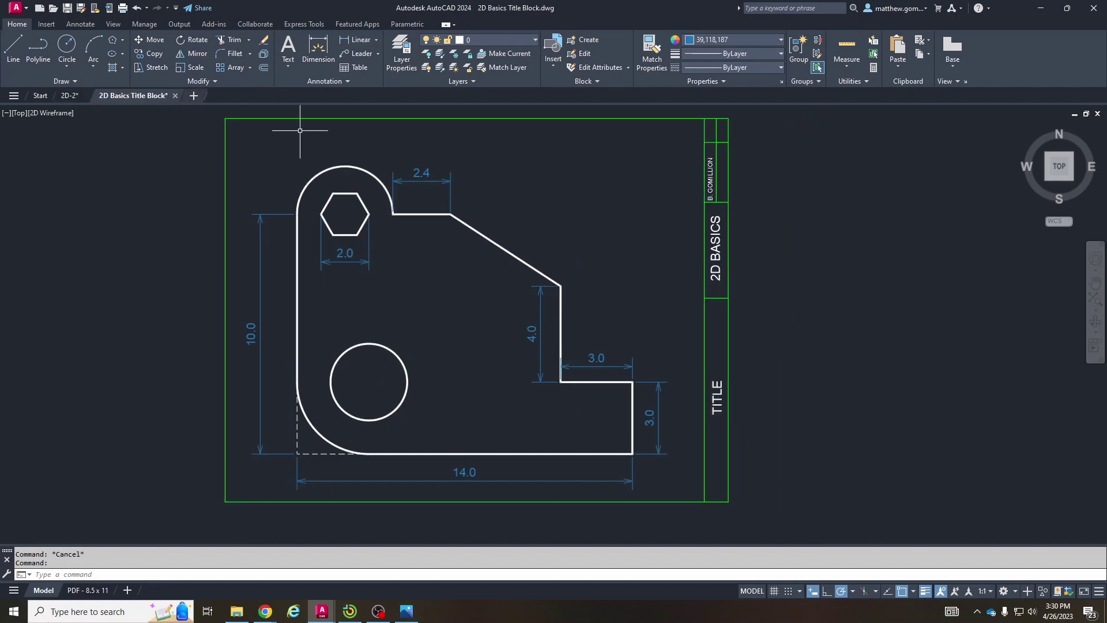
Step: Add a Ø4.0 diameter dimension to the bracket's top arc, placed above it
{"action": "left_click", "coordinate": [376, 40]}
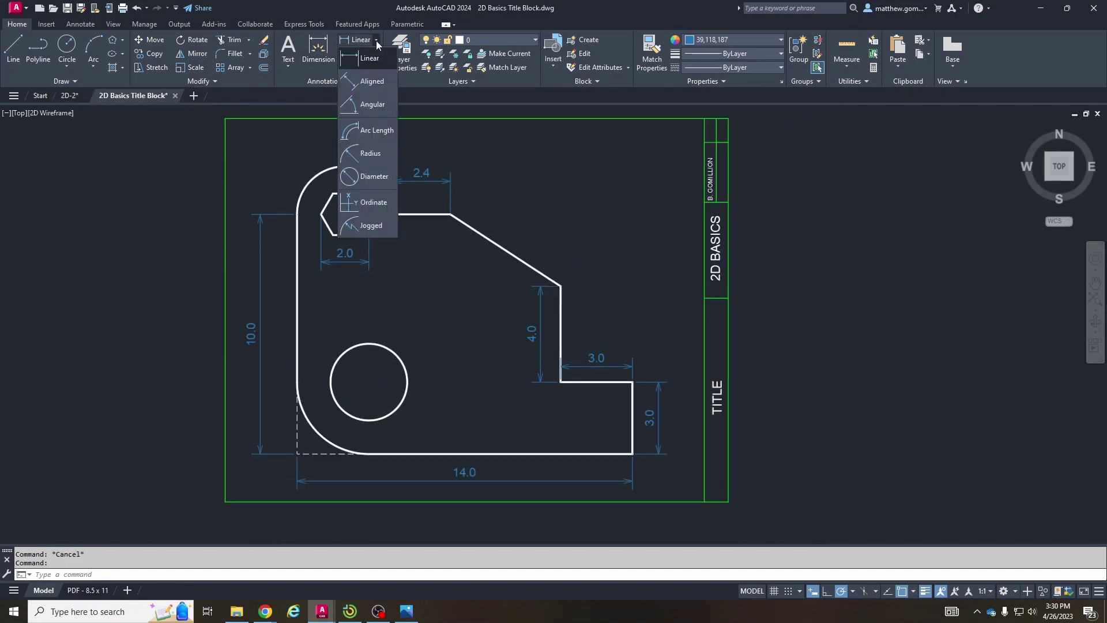
{"action": "left_click", "coordinate": [373, 177]}
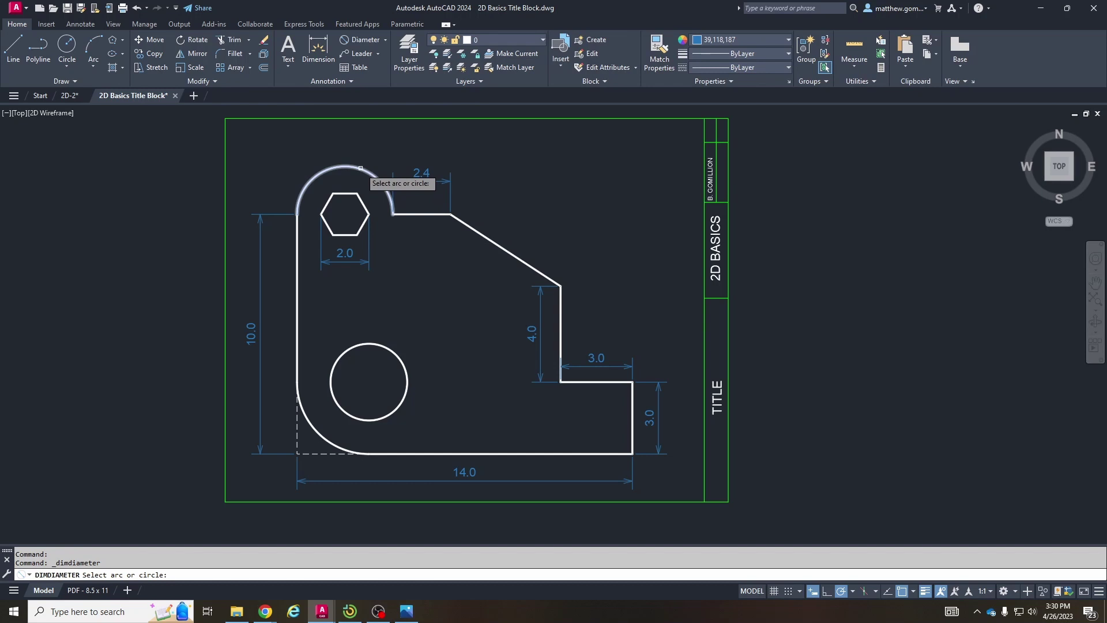
{"action": "left_click", "coordinate": [361, 169]}
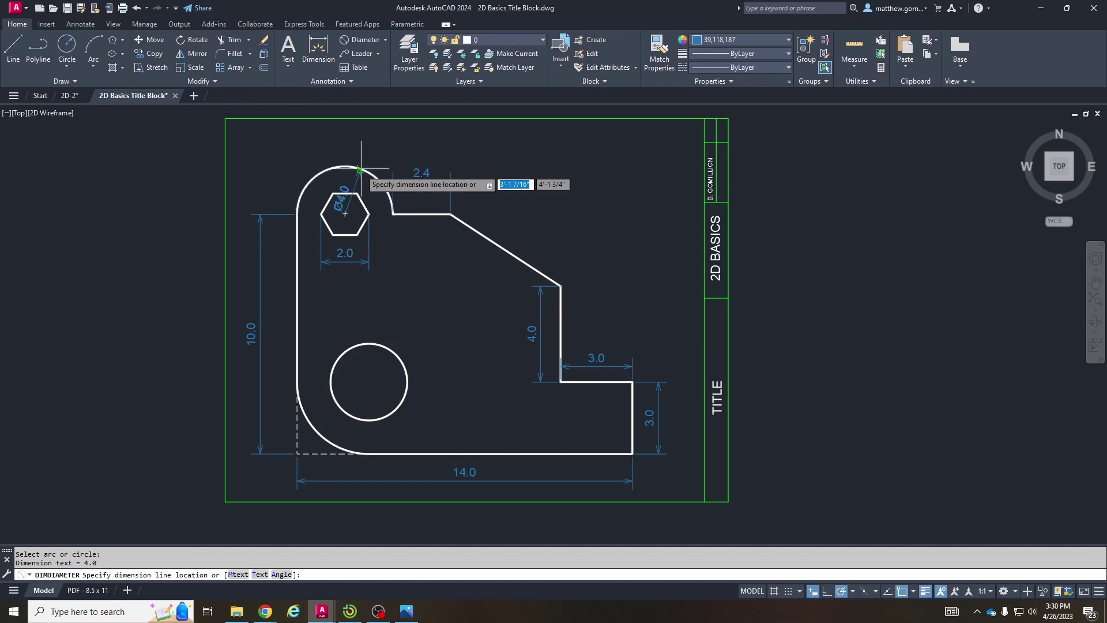
{"action": "left_click", "coordinate": [383, 145]}
{"action": "left_click", "coordinate": [368, 45]}
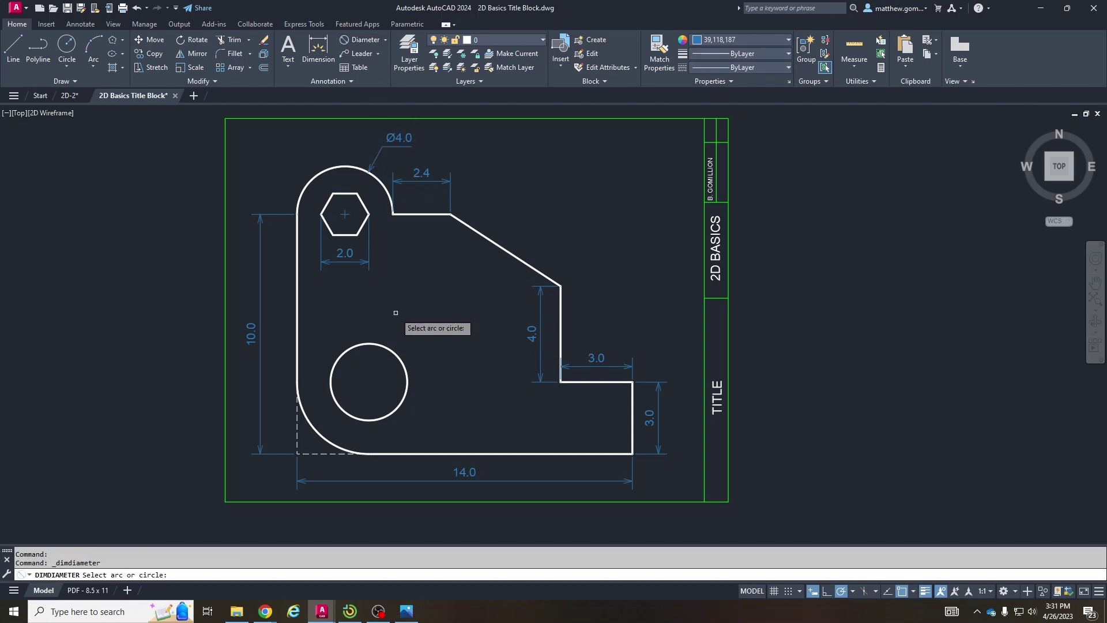
{"action": "key", "text": "Escape"}
Step: Dimension the small lower hole with an R1.6 radius dimension
{"action": "left_click", "coordinate": [385, 40]}
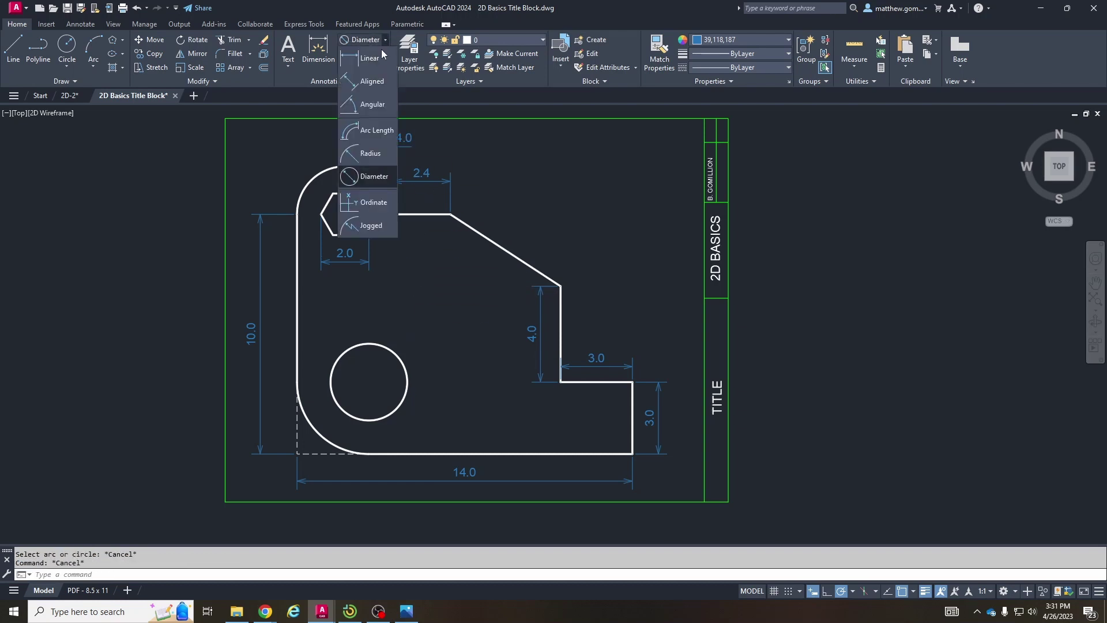
{"action": "left_click", "coordinate": [363, 158]}
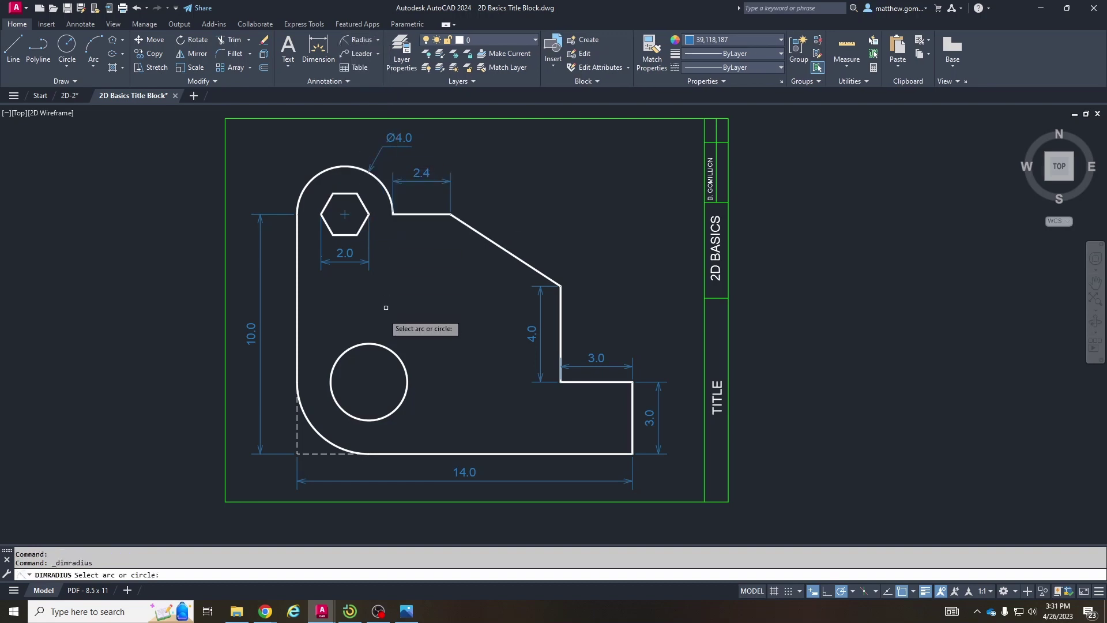
{"action": "left_click", "coordinate": [390, 350]}
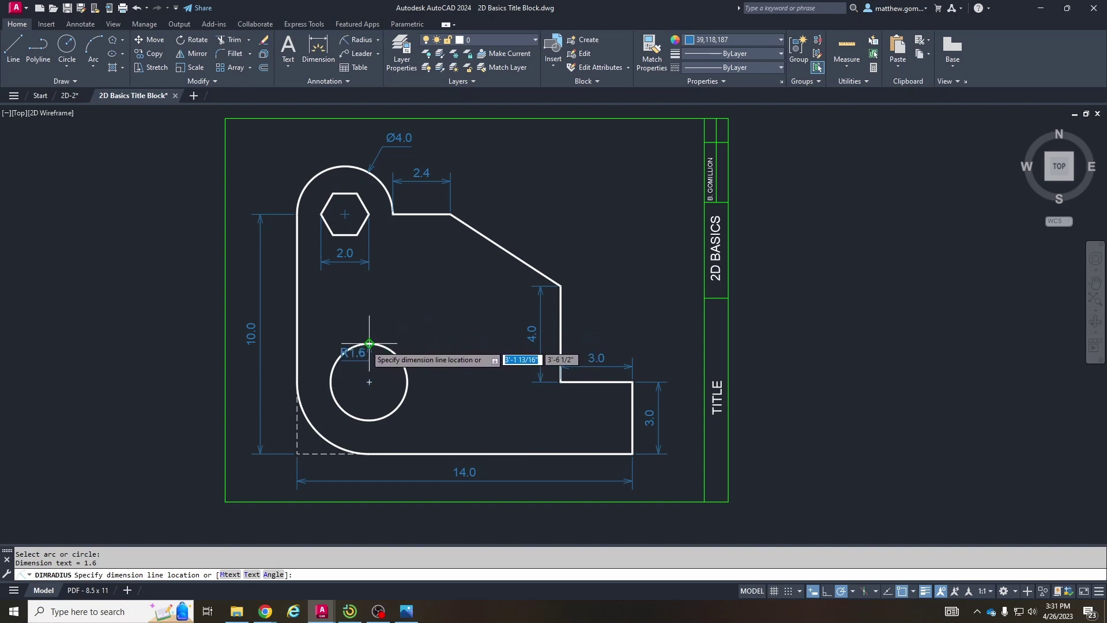
{"action": "left_click", "coordinate": [399, 323]}
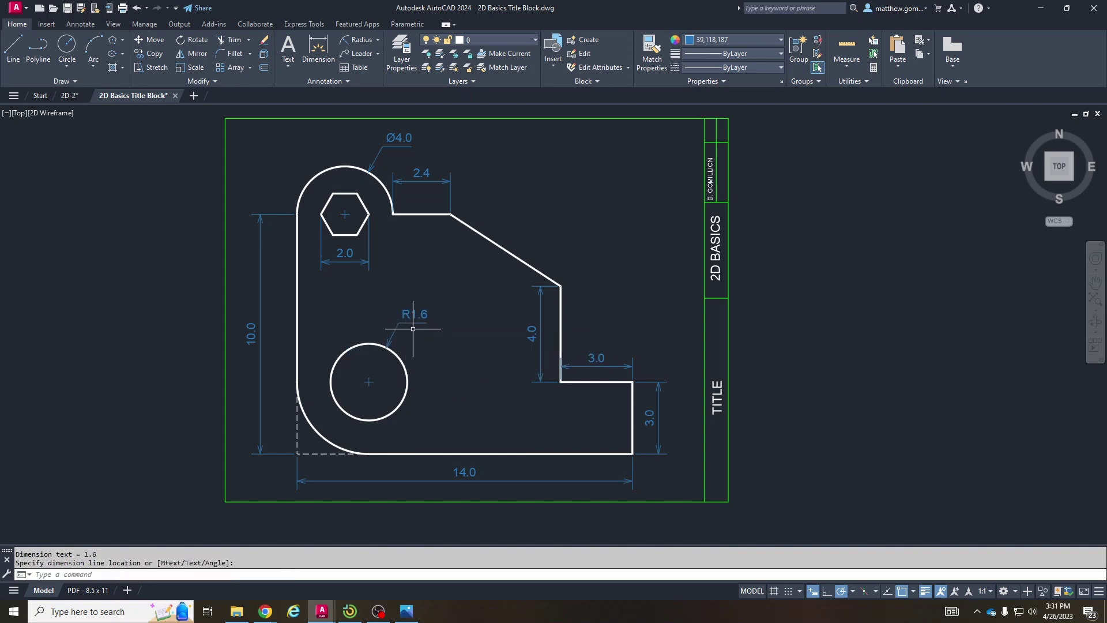
Step: Dimension the lower-left rounded corner as R3.0, placed below the corner
{"action": "left_click", "coordinate": [357, 39]}
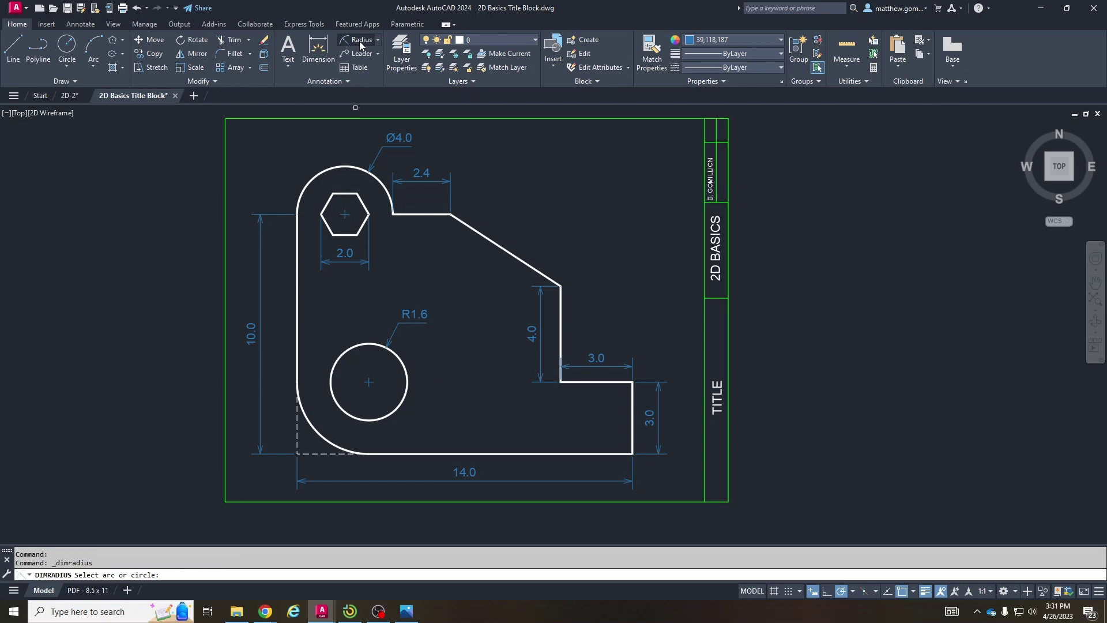
{"action": "left_click", "coordinate": [346, 439]}
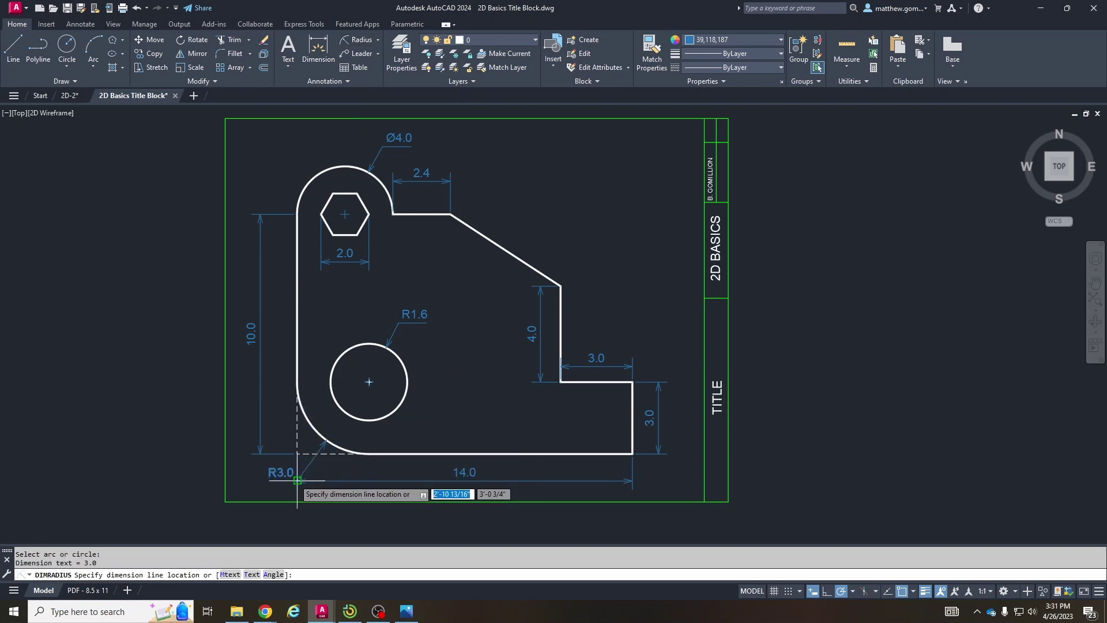
{"action": "scroll", "coordinate": [299, 478], "scroll_direction": "up", "scroll_amount": 6}
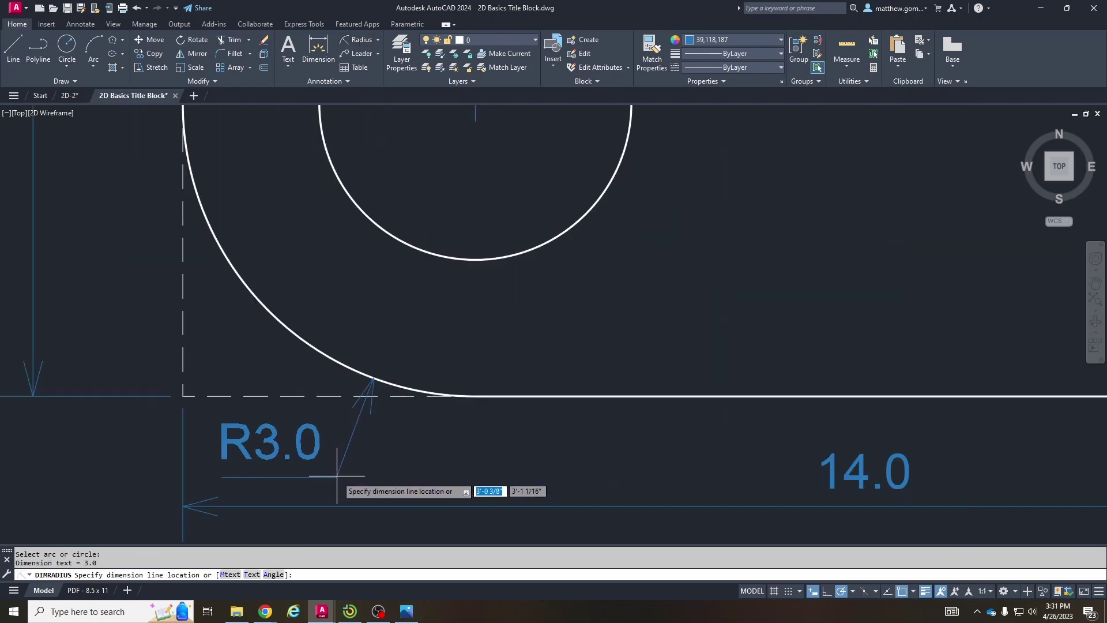
{"action": "left_click", "coordinate": [338, 475]}
{"action": "scroll", "coordinate": [340, 456], "scroll_direction": "down", "scroll_amount": 5}
{"action": "middle_click_drag", "start_coordinate": [441, 447], "coordinate": [412, 355]}
Step: Try adjusting the 14.0 dimension and repositioning the R3.0 label, cancelling both edits
{"action": "left_click", "coordinate": [535, 391]}
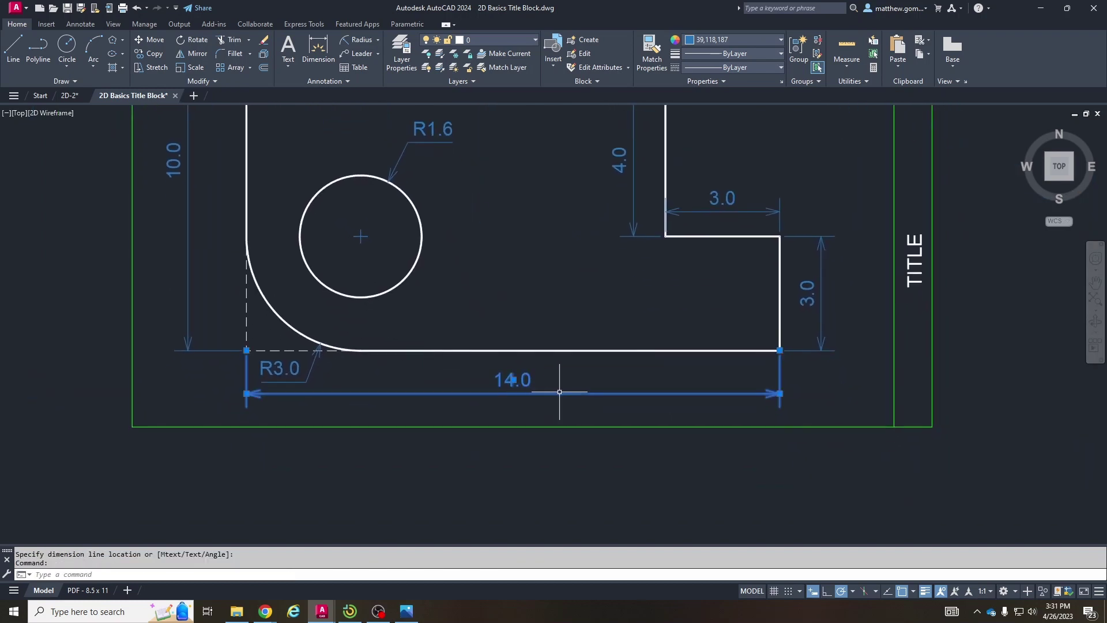
{"action": "left_click", "coordinate": [780, 394]}
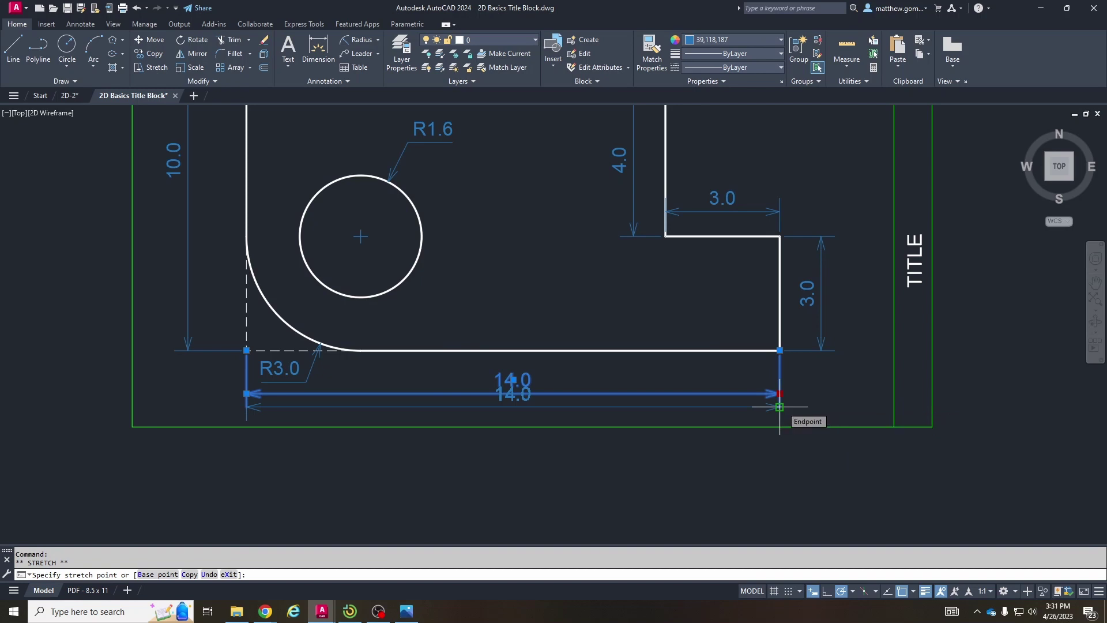
{"action": "key", "text": "Escape"}
{"action": "left_click", "coordinate": [314, 383]}
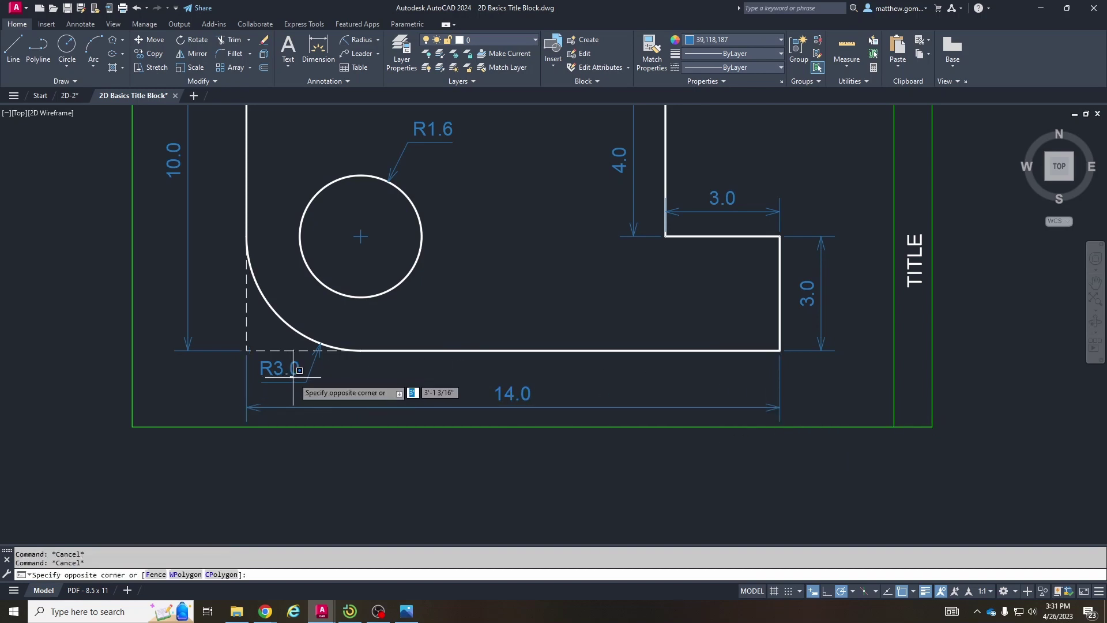
{"action": "left_click", "coordinate": [287, 375]}
{"action": "scroll", "coordinate": [288, 375], "scroll_direction": "up", "scroll_amount": 2}
{"action": "left_click", "coordinate": [269, 385]}
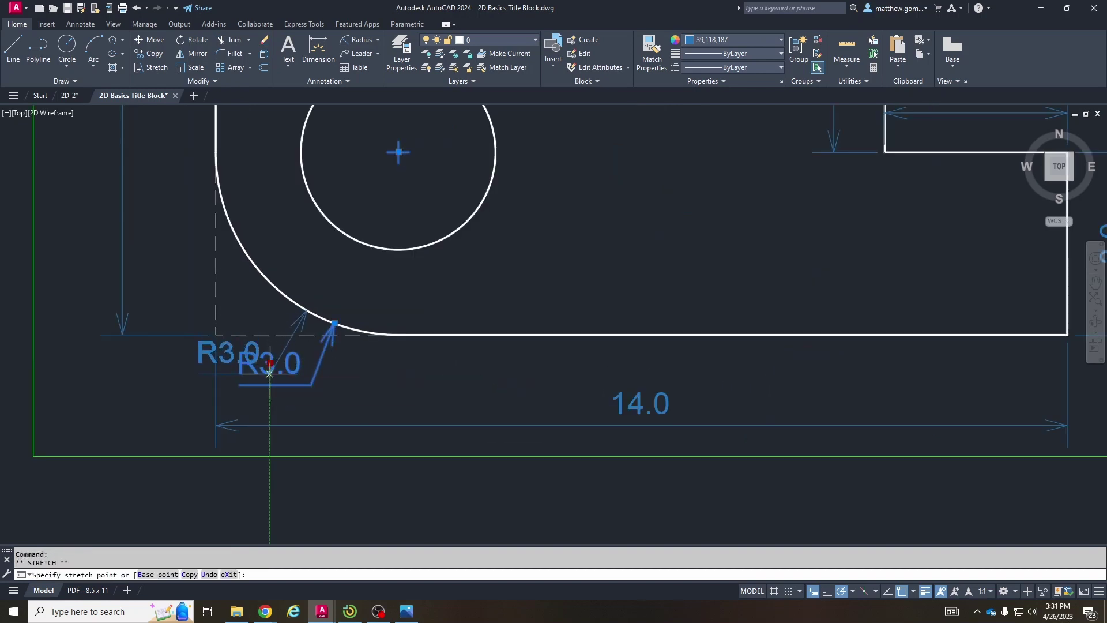
{"action": "scroll", "coordinate": [384, 358], "scroll_direction": "down", "scroll_amount": 5}
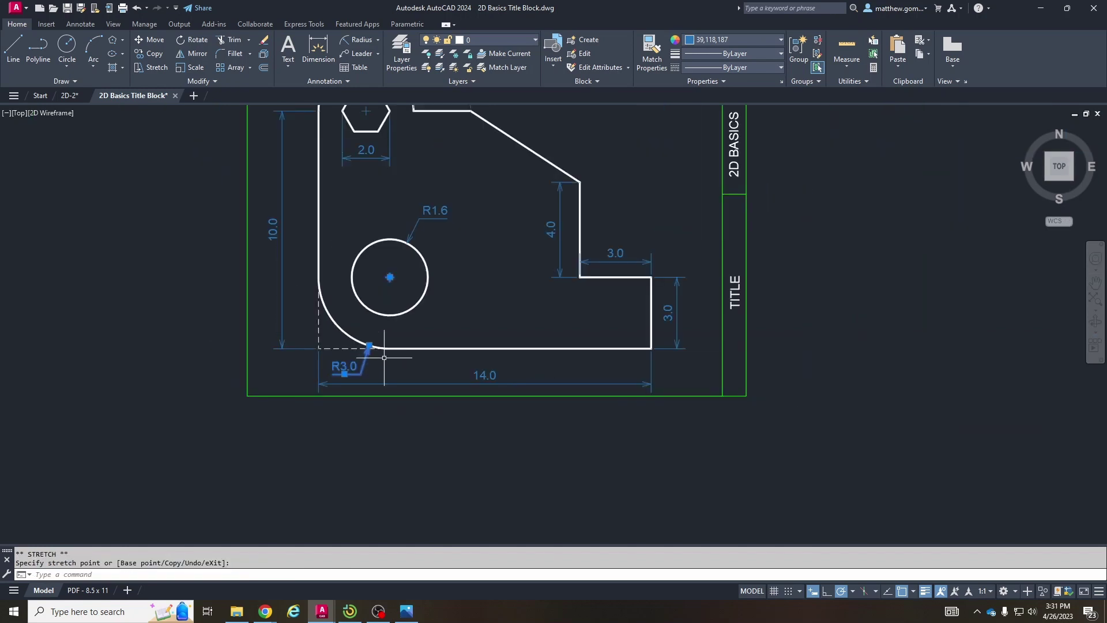
{"action": "key", "text": "Escape"}
{"action": "key", "text": "Escape"}
{"action": "scroll", "coordinate": [455, 371], "scroll_direction": "up", "scroll_amount": 2}
{"action": "scroll", "coordinate": [443, 373], "scroll_direction": "down", "scroll_amount": 1}
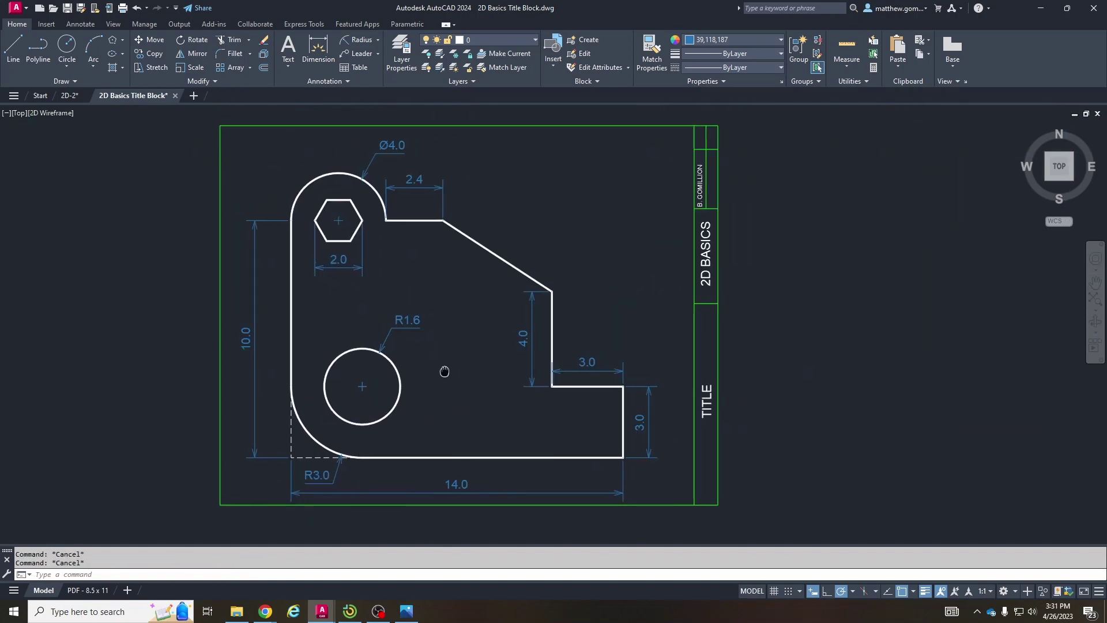
{"action": "scroll", "coordinate": [564, 379], "scroll_direction": "up", "scroll_amount": 1}
Step: Change the title block's TITLE text to 2D-2, then compare against the 2D-2 drawing
{"action": "left_click", "coordinate": [658, 388]}
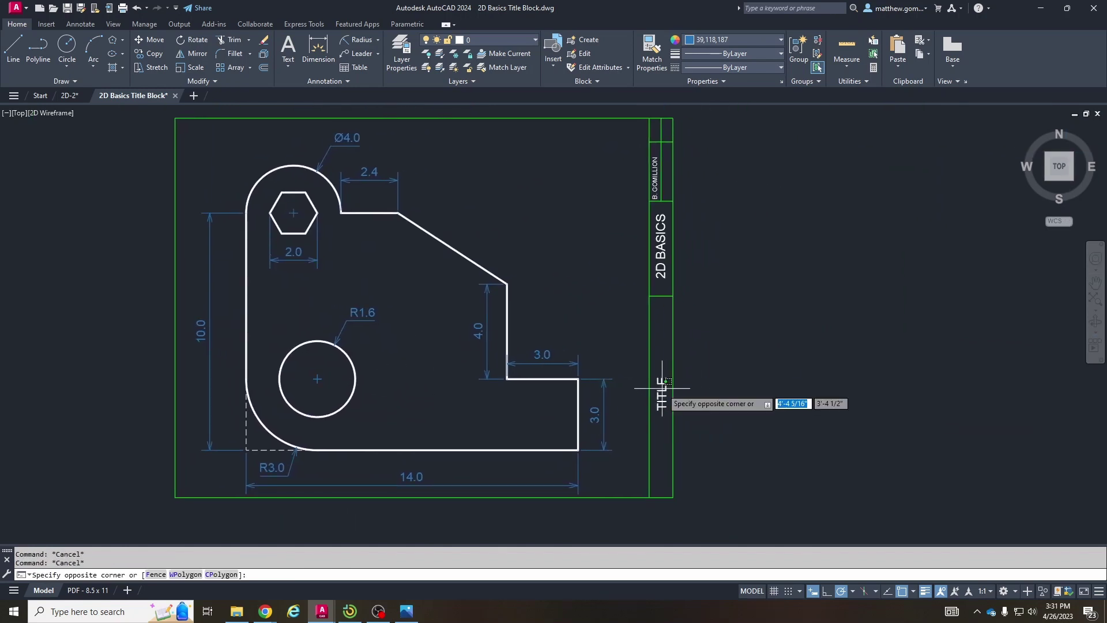
{"action": "key", "text": "Escape"}
{"action": "double_click", "coordinate": [658, 391]}
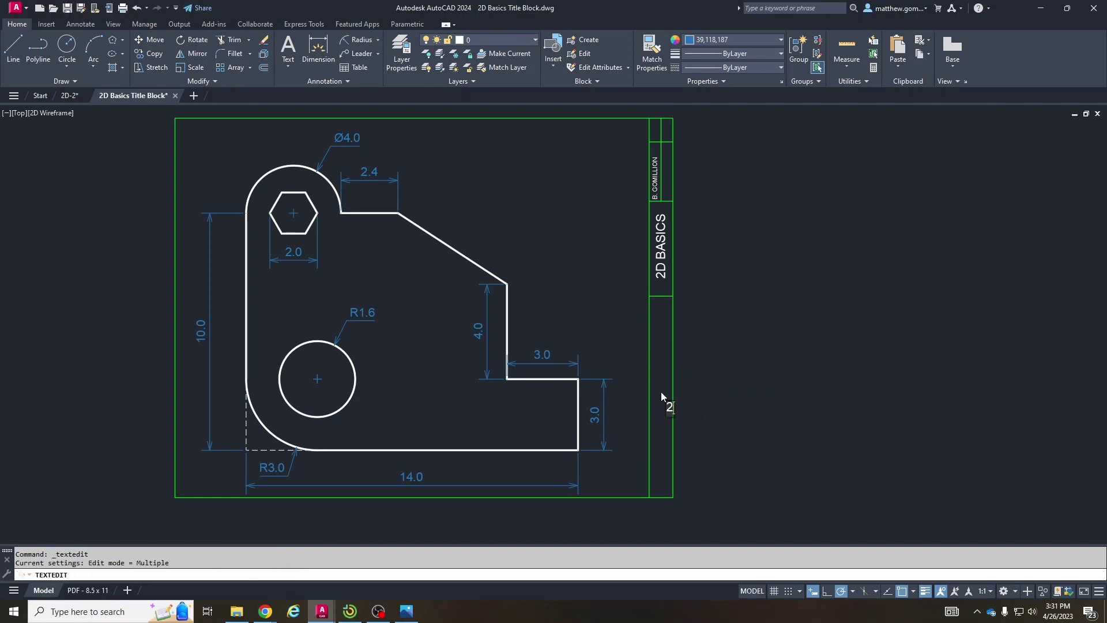
{"action": "key", "text": "Return"}
{"action": "key", "text": "Escape"}
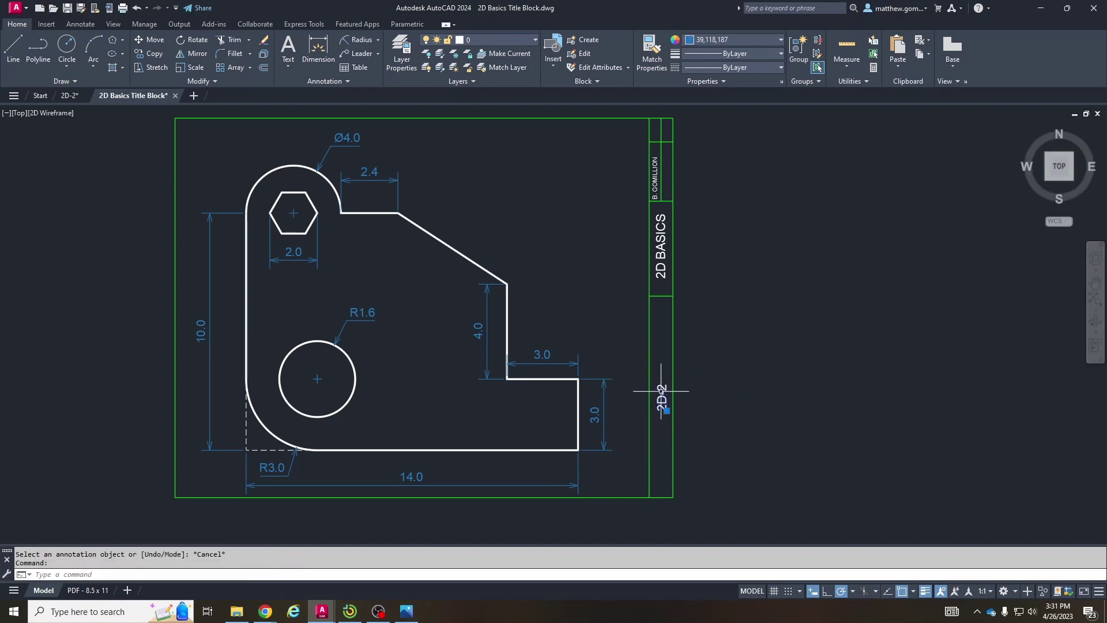
{"action": "middle_click_drag", "start_coordinate": [610, 345], "coordinate": [656, 345]}
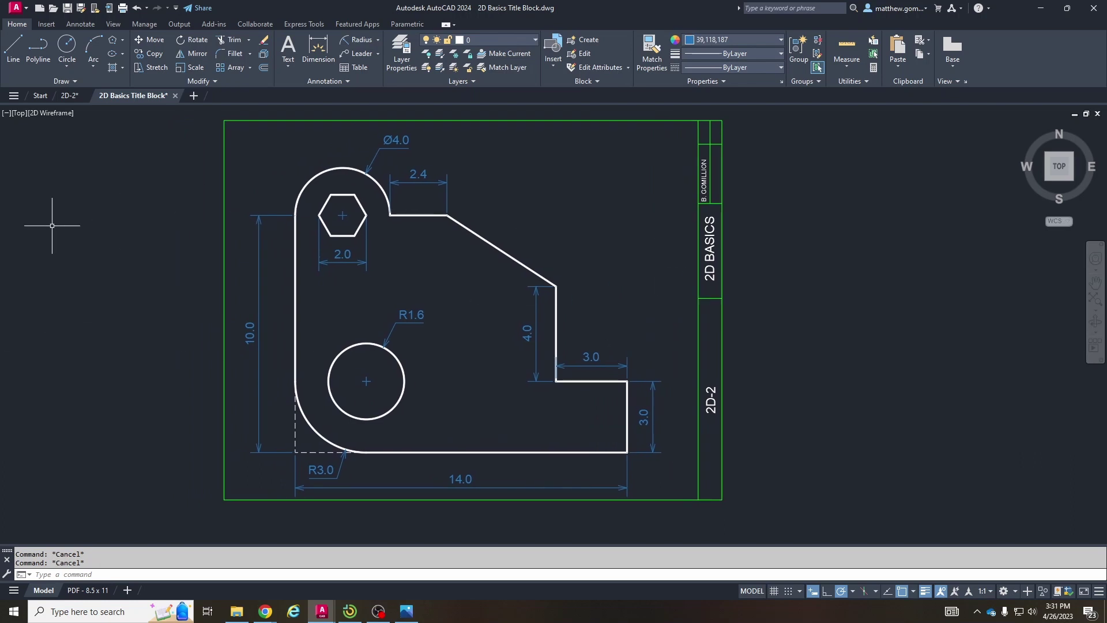
{"action": "left_click", "coordinate": [69, 95]}
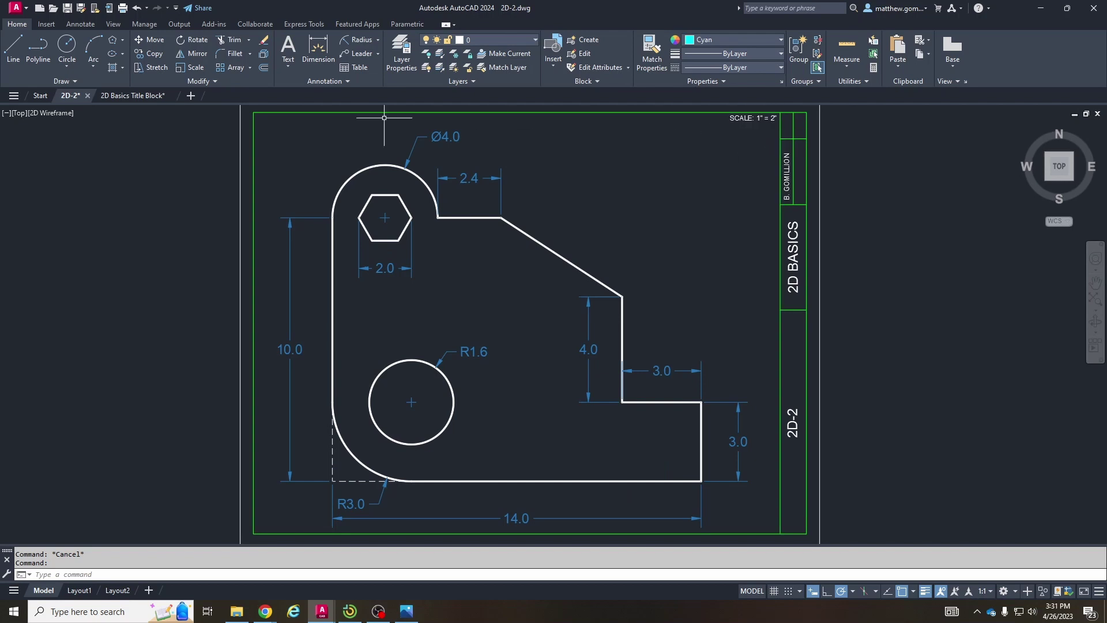
{"action": "left_click", "coordinate": [112, 96]}
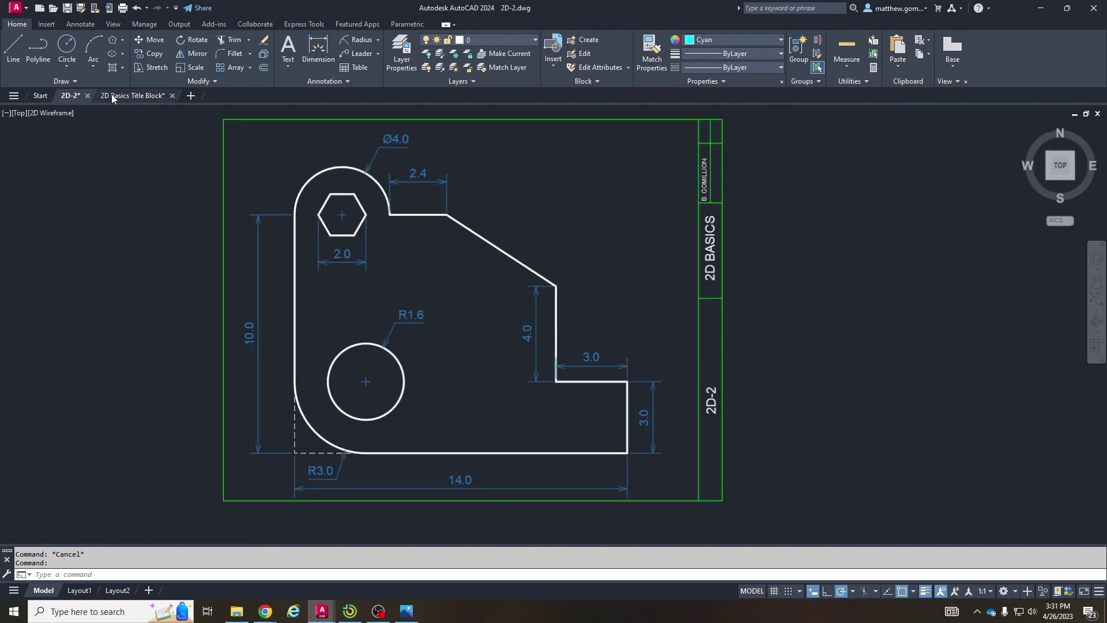
Step: Copy the designer's name text and paste a copy near the top of the sheet
{"action": "left_click", "coordinate": [704, 179]}
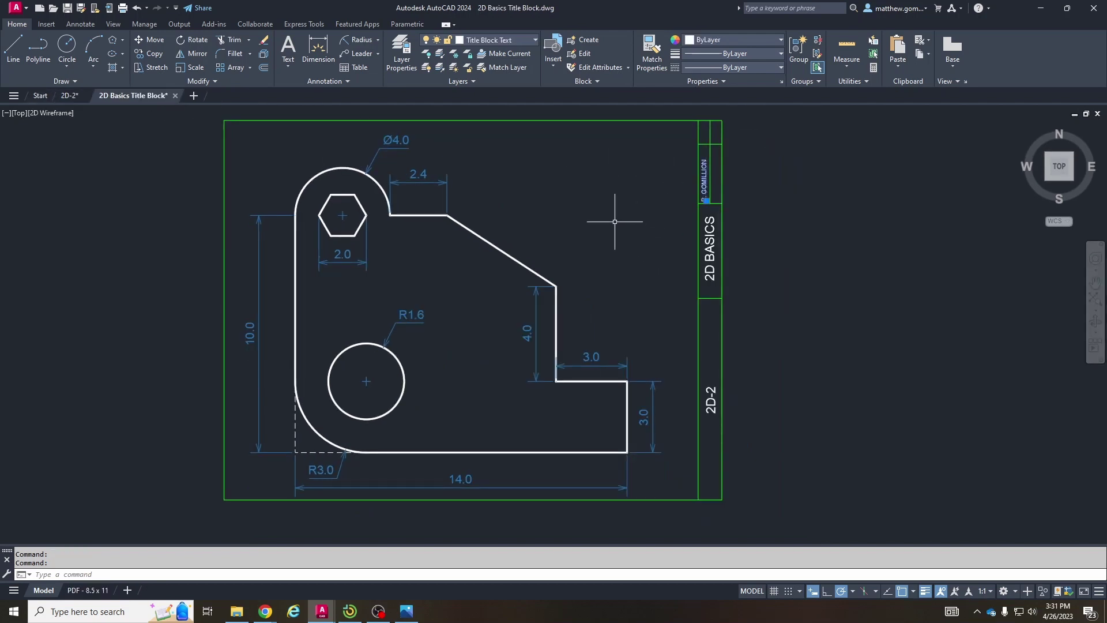
{"action": "key", "text": "ctrl+c"}
{"action": "key", "text": "ctrl+v"}
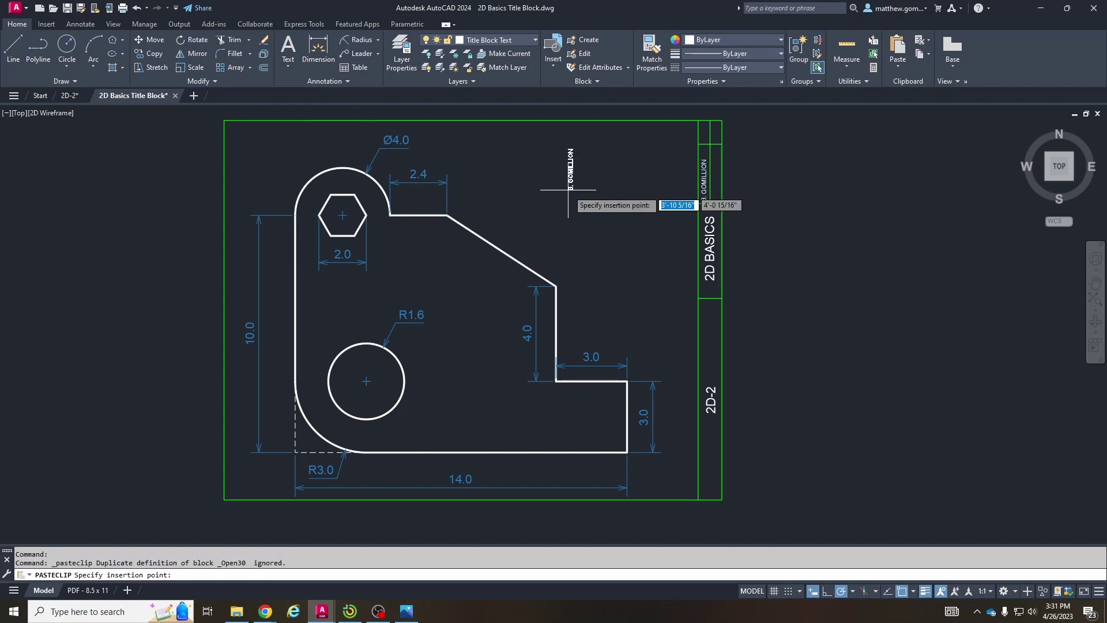
{"action": "left_click", "coordinate": [588, 185]}
{"action": "key", "text": "Escape"}
Step: Rotate the pasted copy horizontal and rewrite it as SCALE: 1" = 2"
{"action": "left_click", "coordinate": [590, 161]}
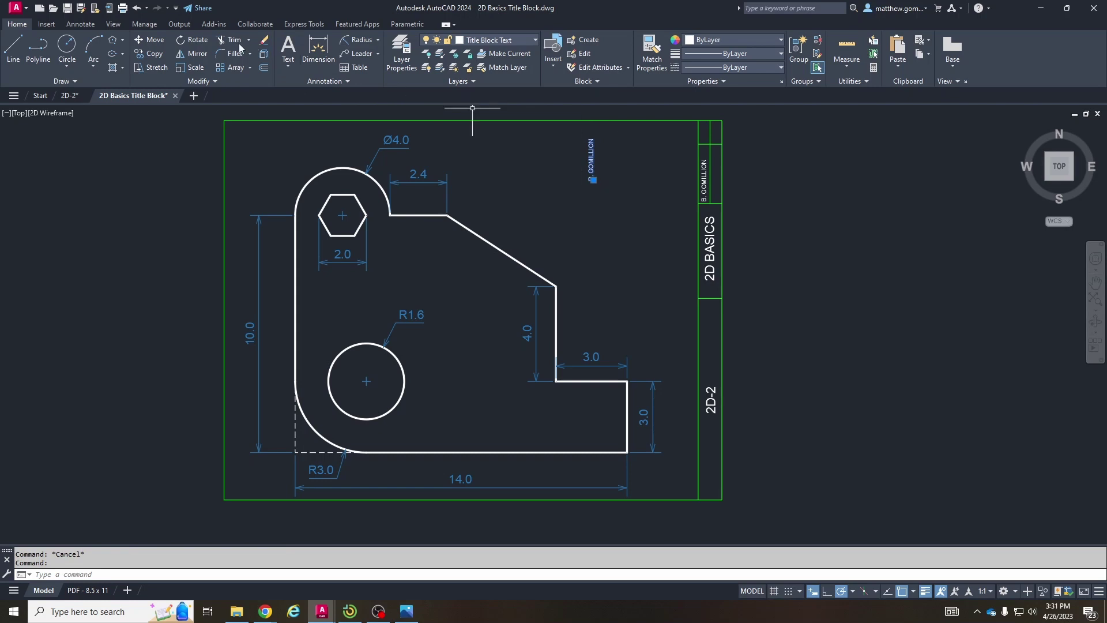
{"action": "left_click", "coordinate": [199, 43]}
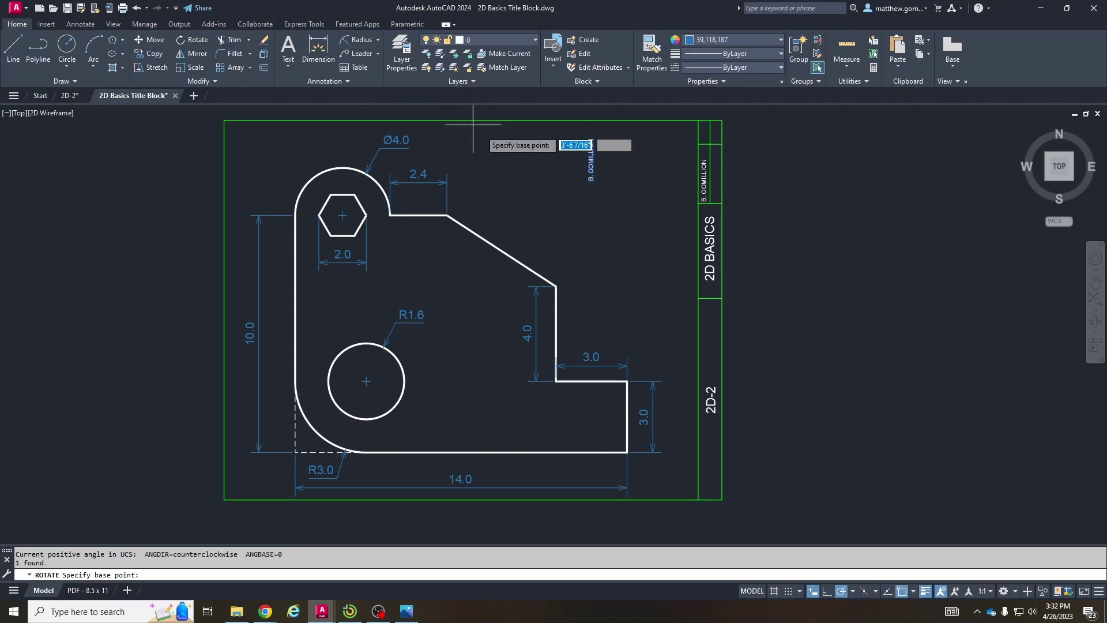
{"action": "left_click", "coordinate": [606, 162]}
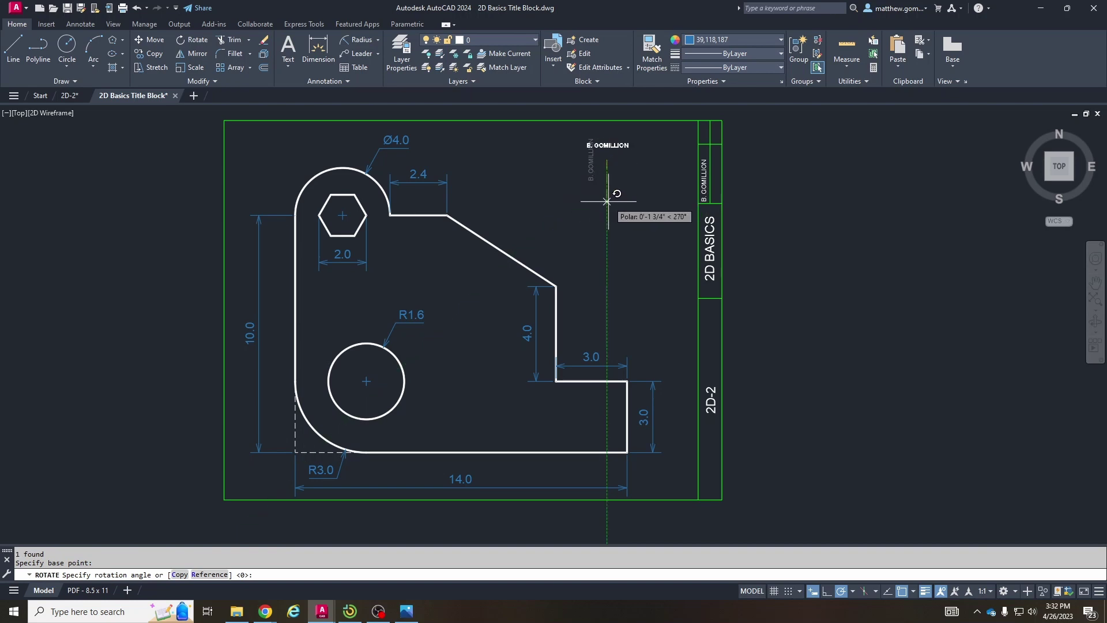
{"action": "key", "text": "Return"}
{"action": "scroll", "coordinate": [612, 162], "scroll_direction": "up", "scroll_amount": 2}
{"action": "double_click", "coordinate": [600, 137]}
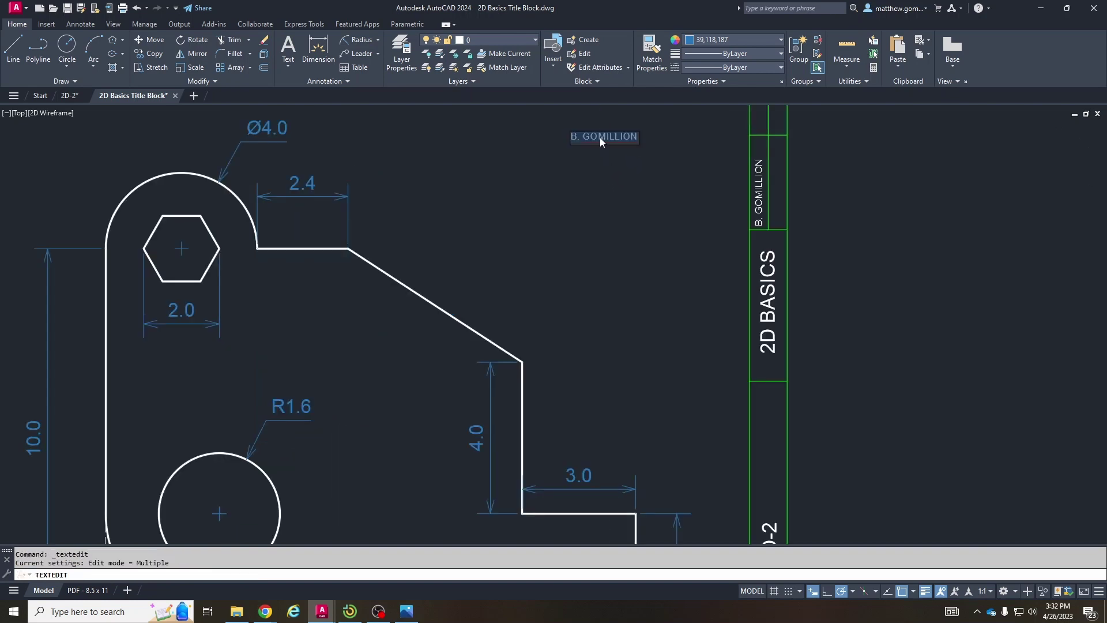
{"action": "type", "text": "s"}
{"action": "key", "text": "Escape"}
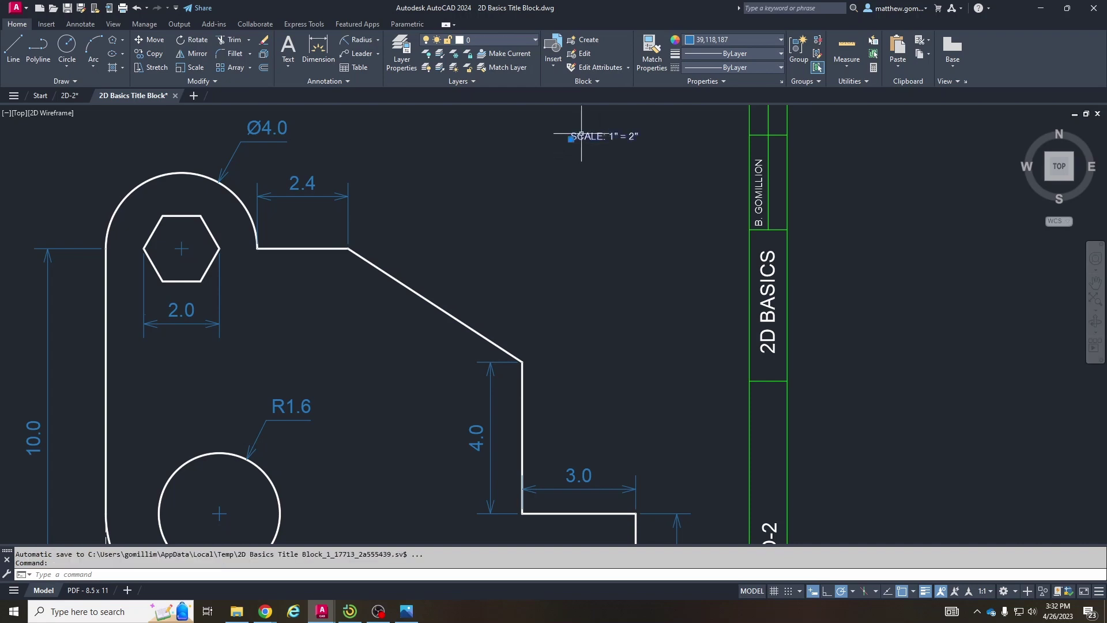
Step: Move the SCALE note to the top-right corner of the title block border
{"action": "left_click", "coordinate": [590, 138]}
{"action": "scroll", "coordinate": [480, 200], "scroll_direction": "down", "scroll_amount": 2}
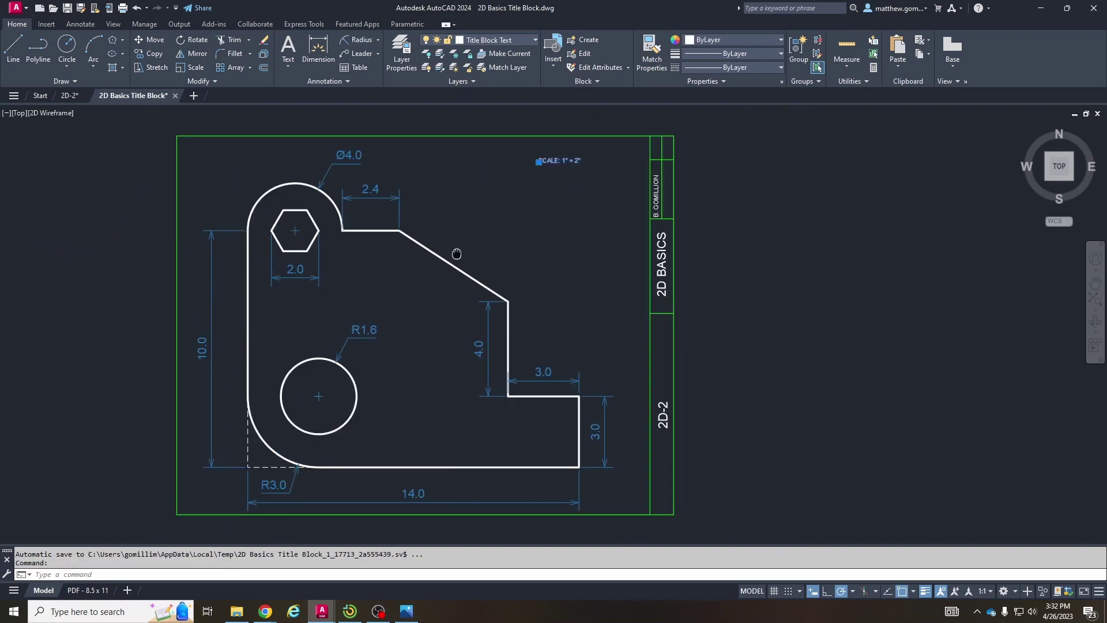
{"action": "middle_click_drag", "start_coordinate": [456, 253], "coordinate": [388, 301]}
{"action": "type", "text": "m"}
{"action": "key", "text": "Return"}
{"action": "left_click", "coordinate": [470, 209]}
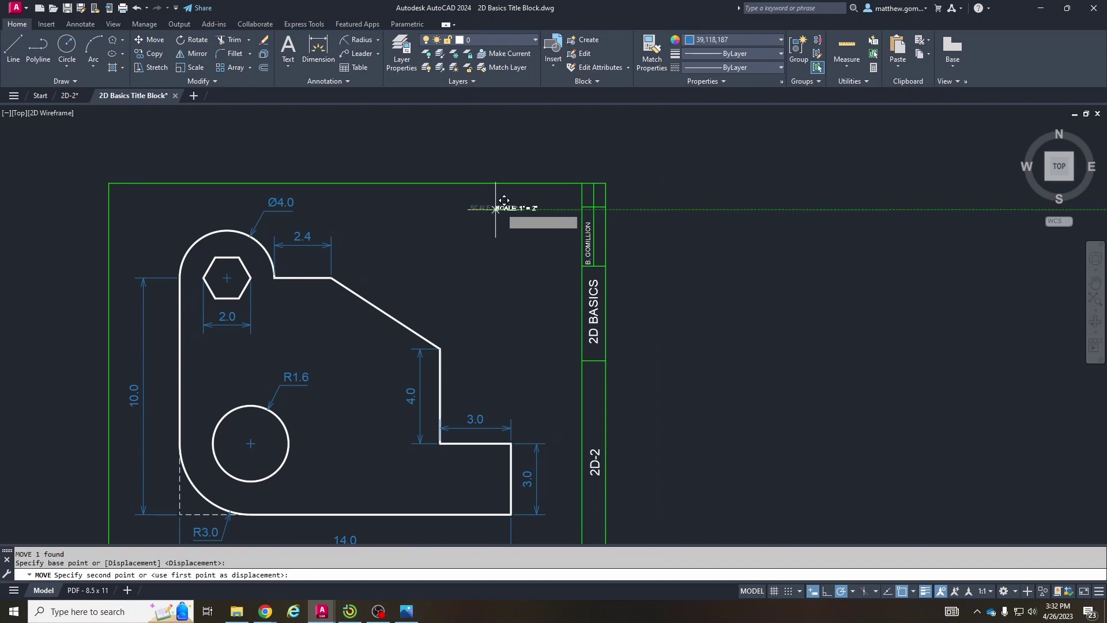
{"action": "scroll", "coordinate": [548, 196], "scroll_direction": "up", "scroll_amount": 4}
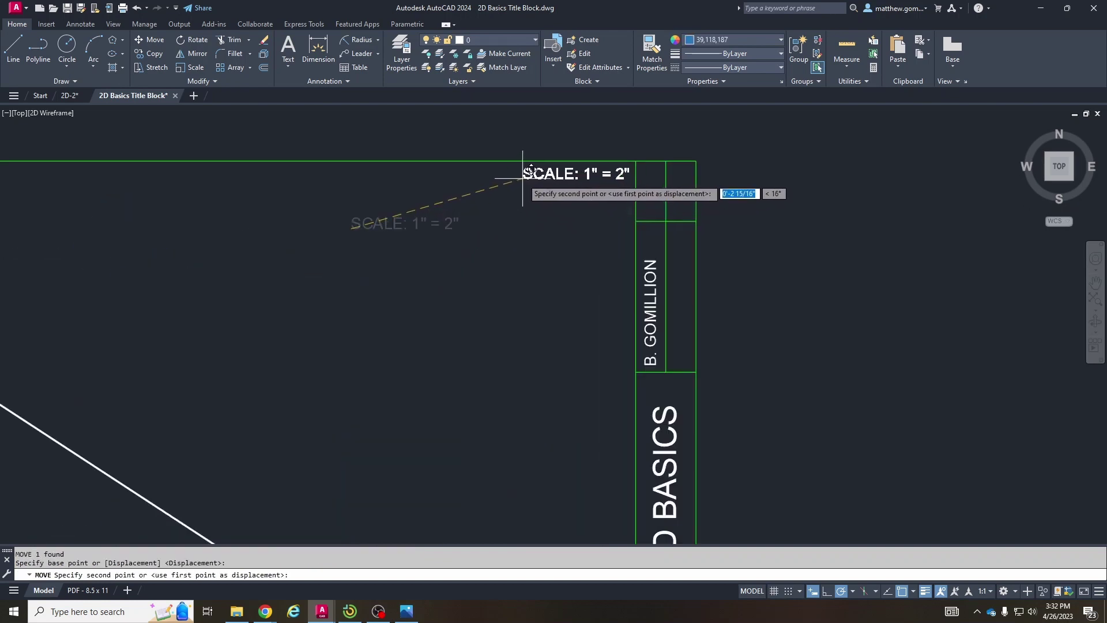
{"action": "left_click", "coordinate": [523, 179]}
{"action": "scroll", "coordinate": [504, 240], "scroll_direction": "down", "scroll_amount": 4}
{"action": "key", "text": "Escape"}
{"action": "mouse_move", "coordinate": [475, 240]}
{"action": "middle_mouse_down"}
{"action": "mouse_move", "coordinate": [477, 279]}
{"action": "mouse_move", "coordinate": [630, 232]}
{"action": "middle_mouse_up"}
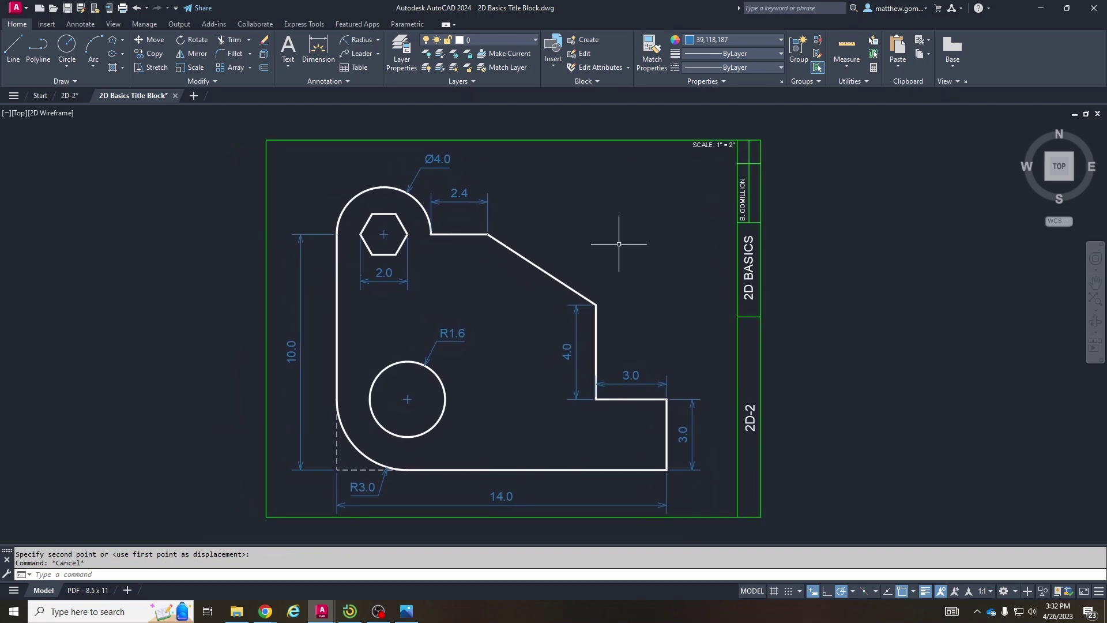